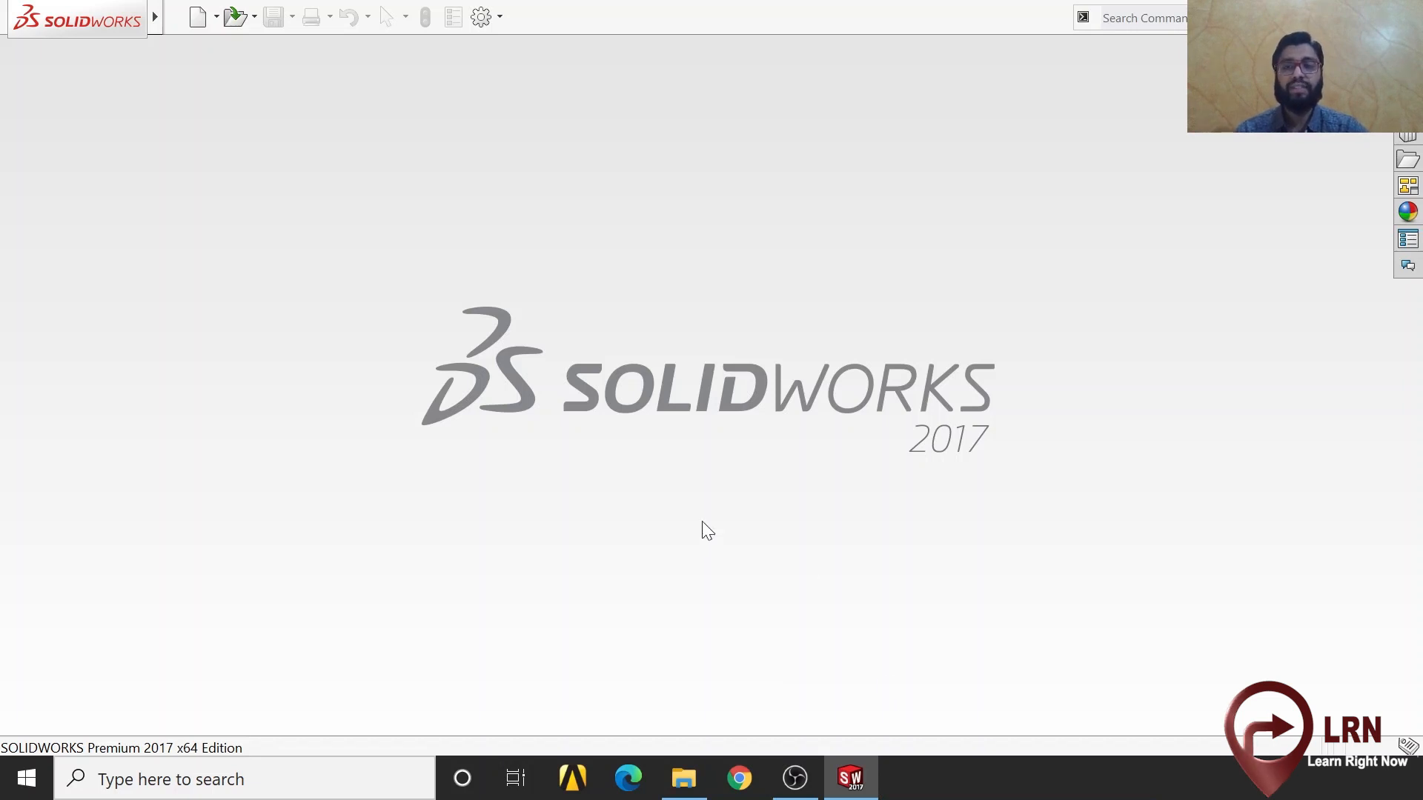
Create a new assembly document without inserting a first component
{"action": "left_click", "coordinate": [197, 18]}
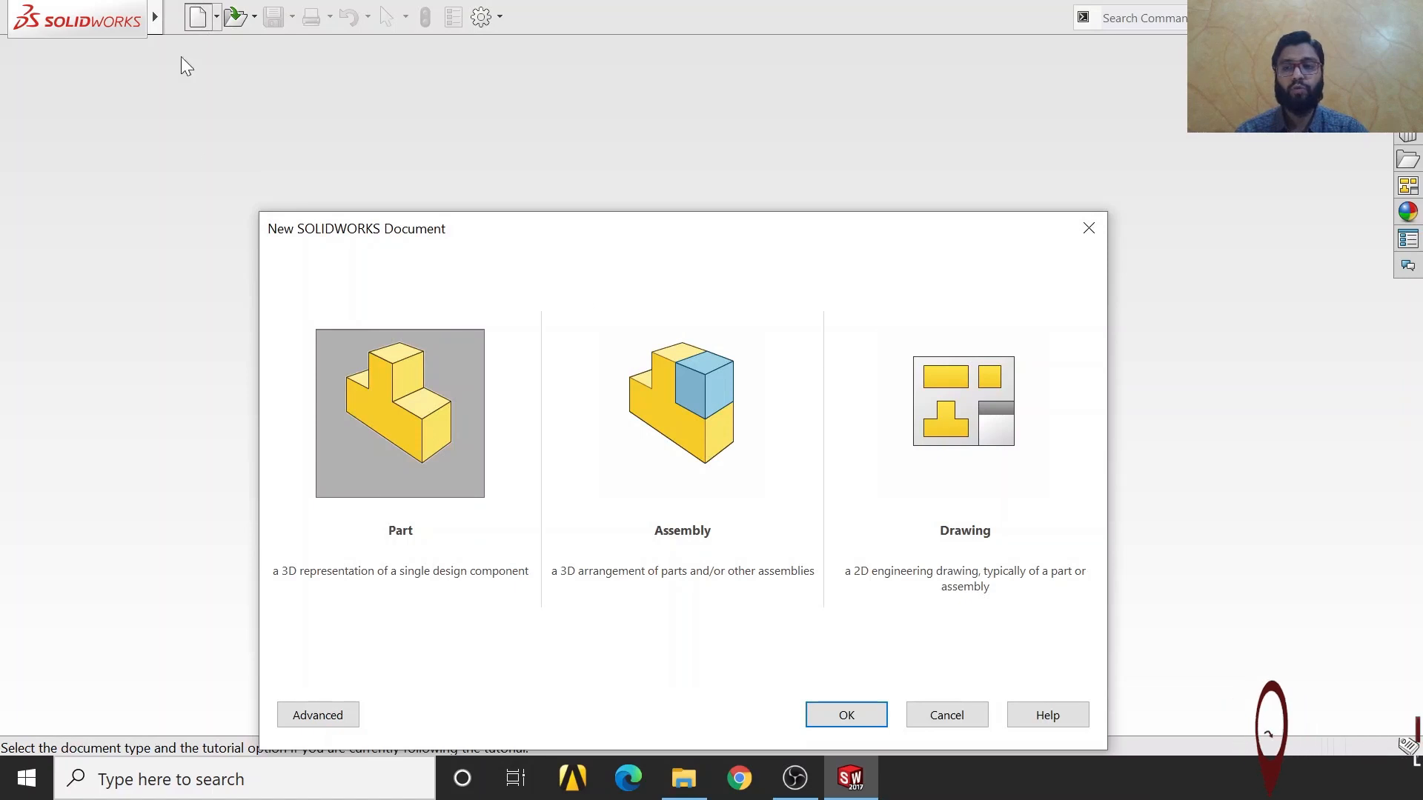
{"action": "left_click", "coordinate": [721, 424]}
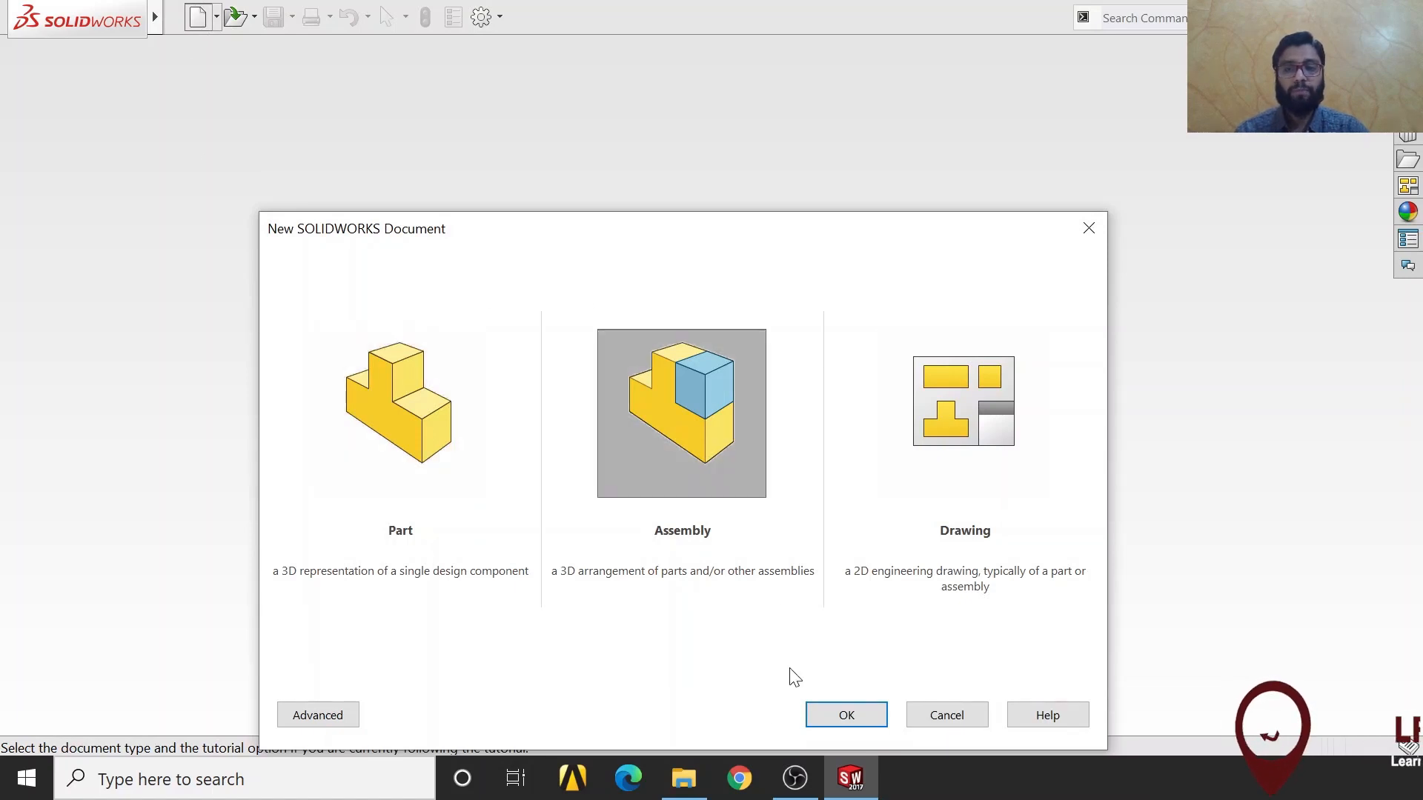
{"action": "left_click", "coordinate": [833, 716]}
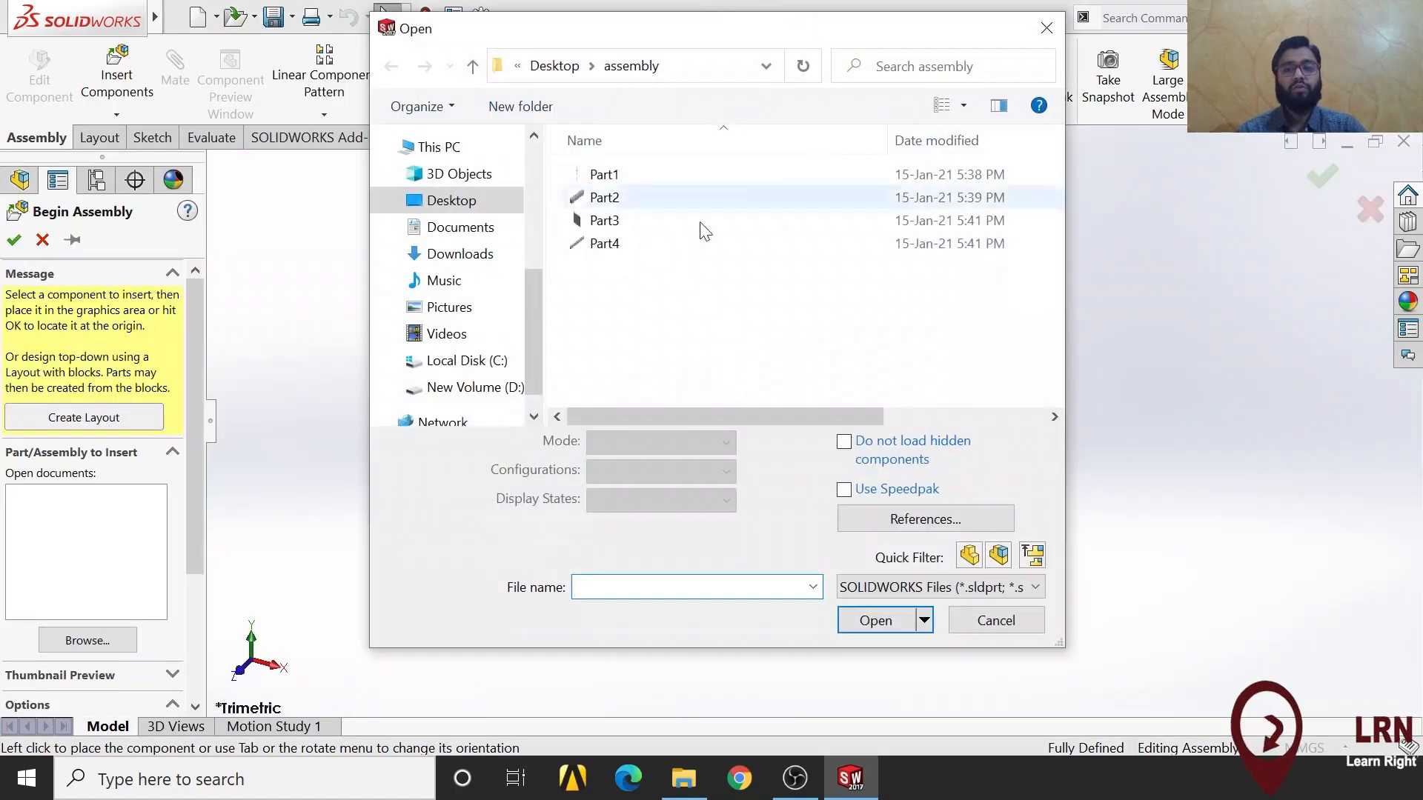
{"action": "double_click", "coordinate": [893, 29]}
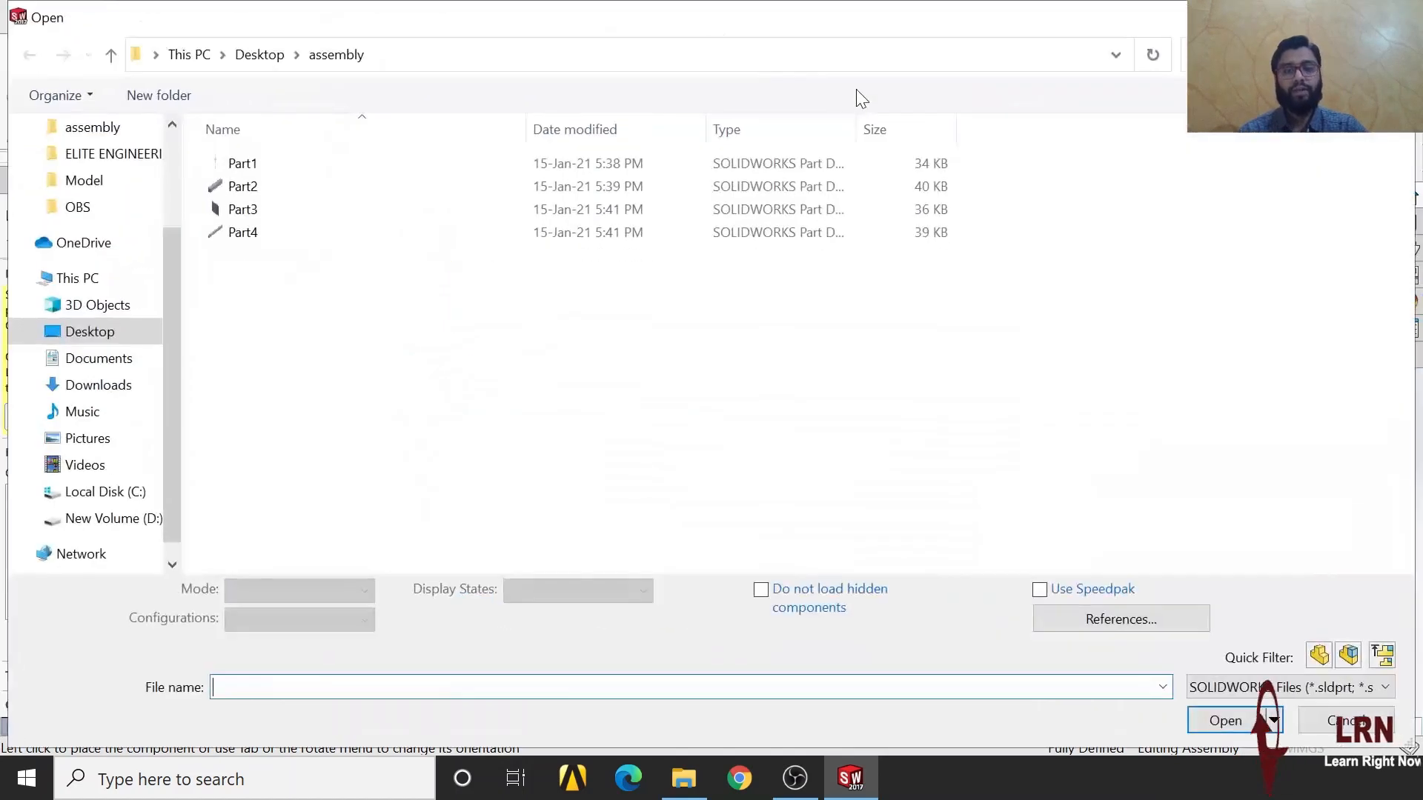
{"action": "key", "text": "Escape"}
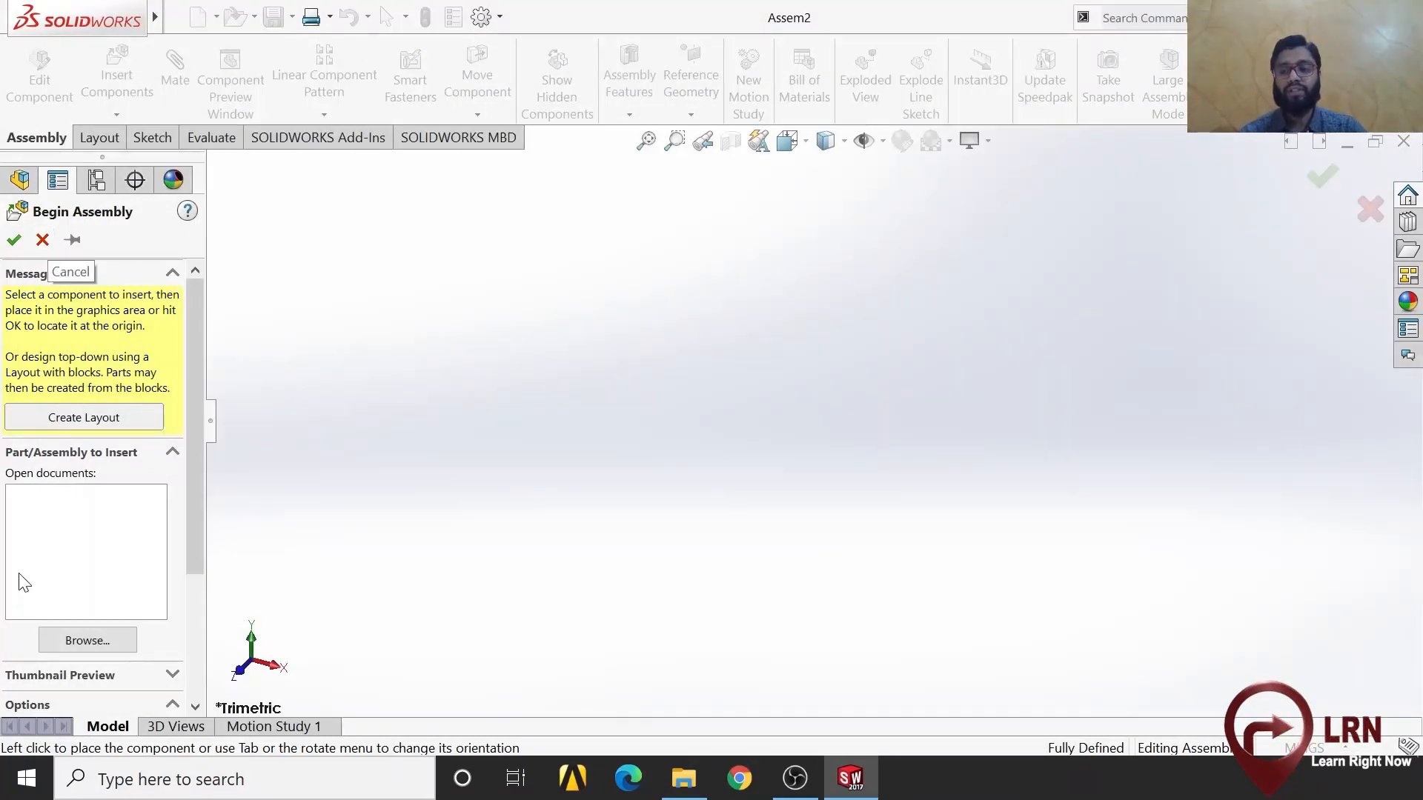
{"action": "left_click", "coordinate": [43, 240]}
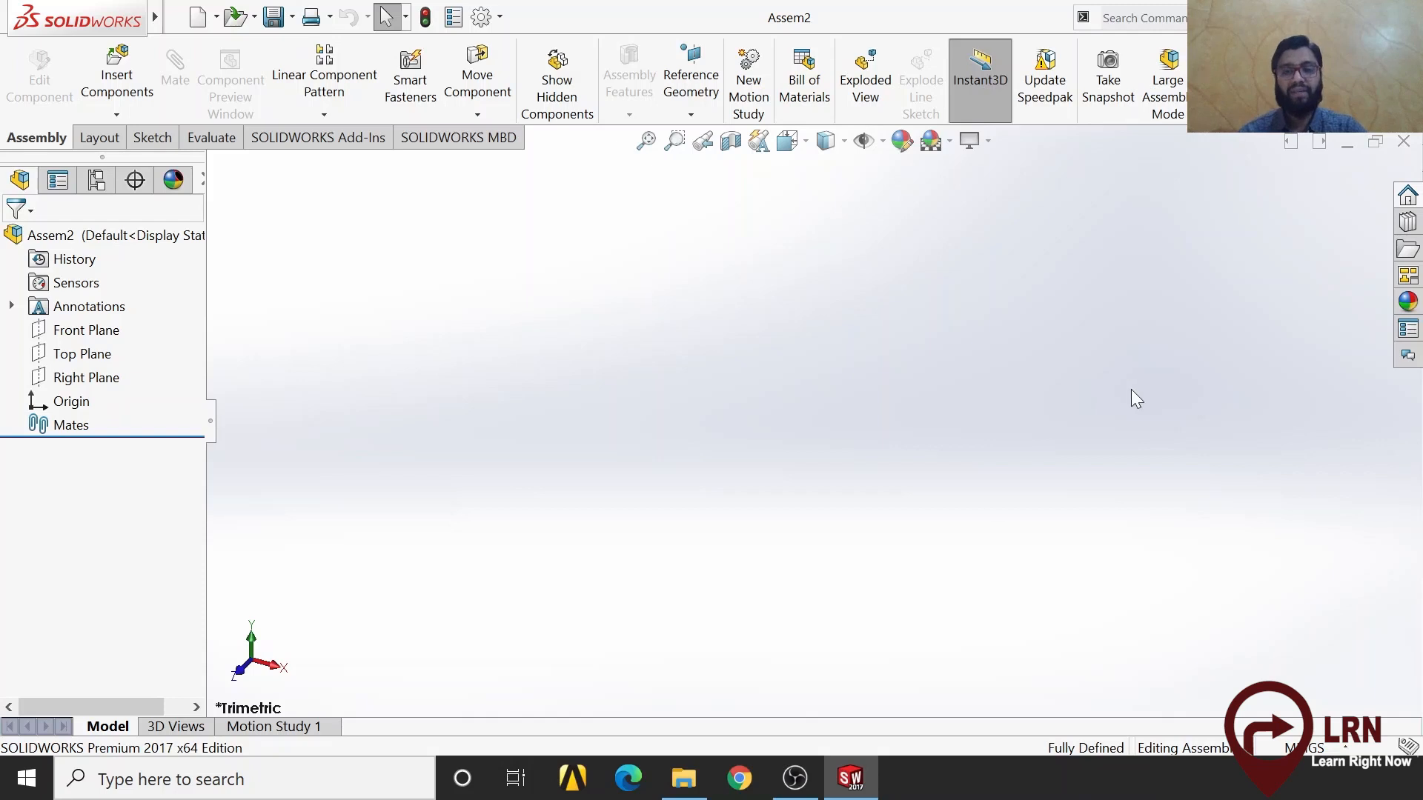
Insert Part1, the wireframe chair skeleton, from the assembly folder and place it in the graphics area
{"action": "left_click", "coordinate": [130, 84]}
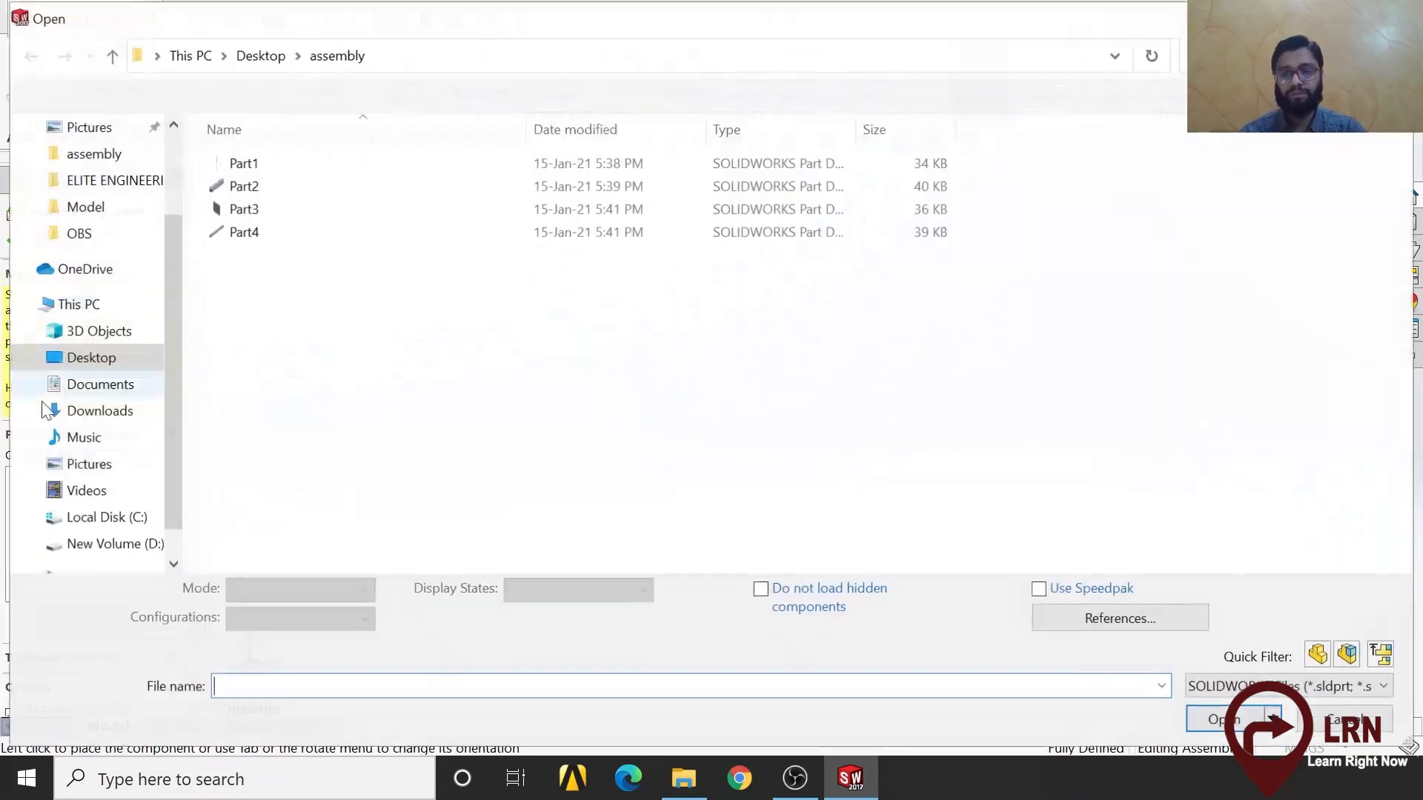
{"action": "double_click", "coordinate": [811, 13]}
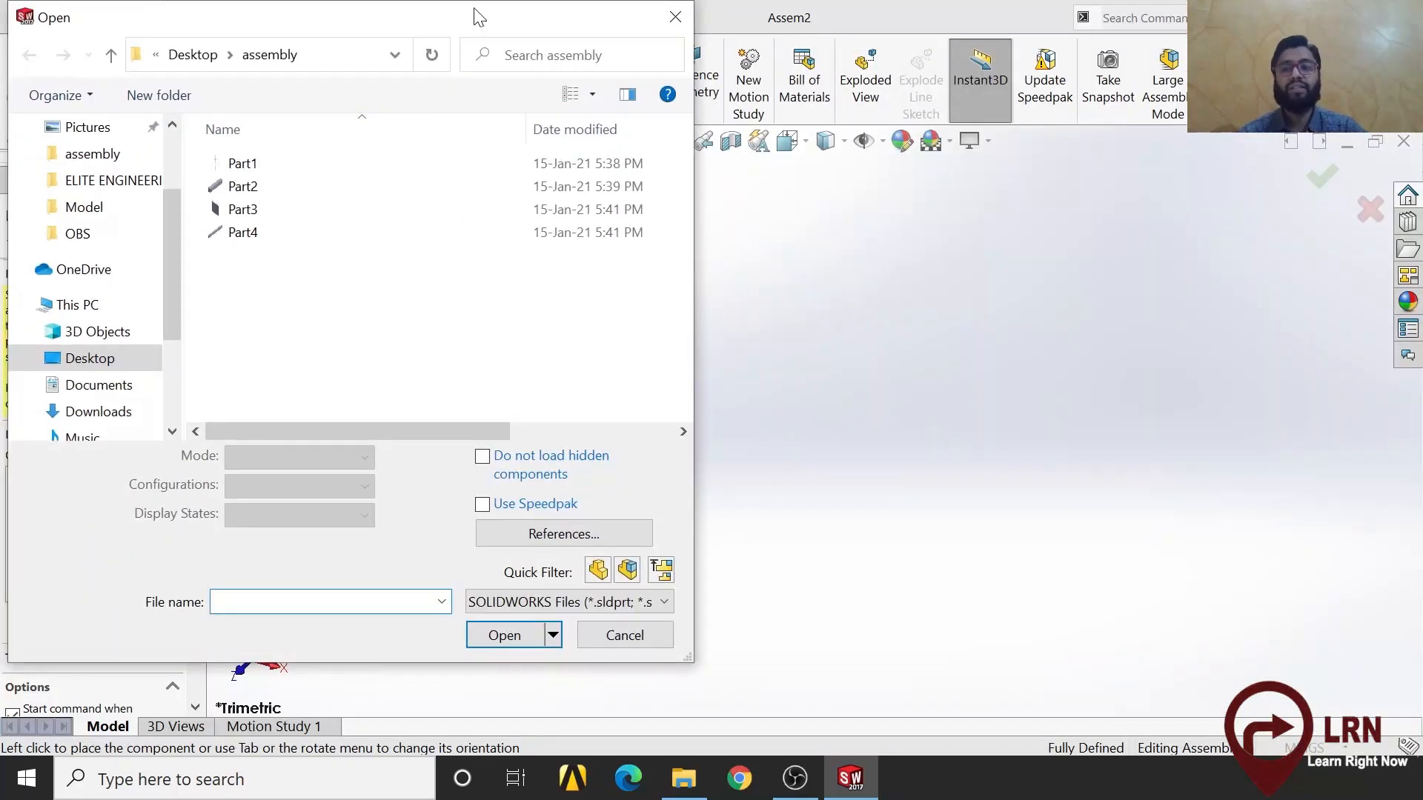
{"action": "left_click_drag", "start_coordinate": [478, 7], "coordinate": [831, 51]}
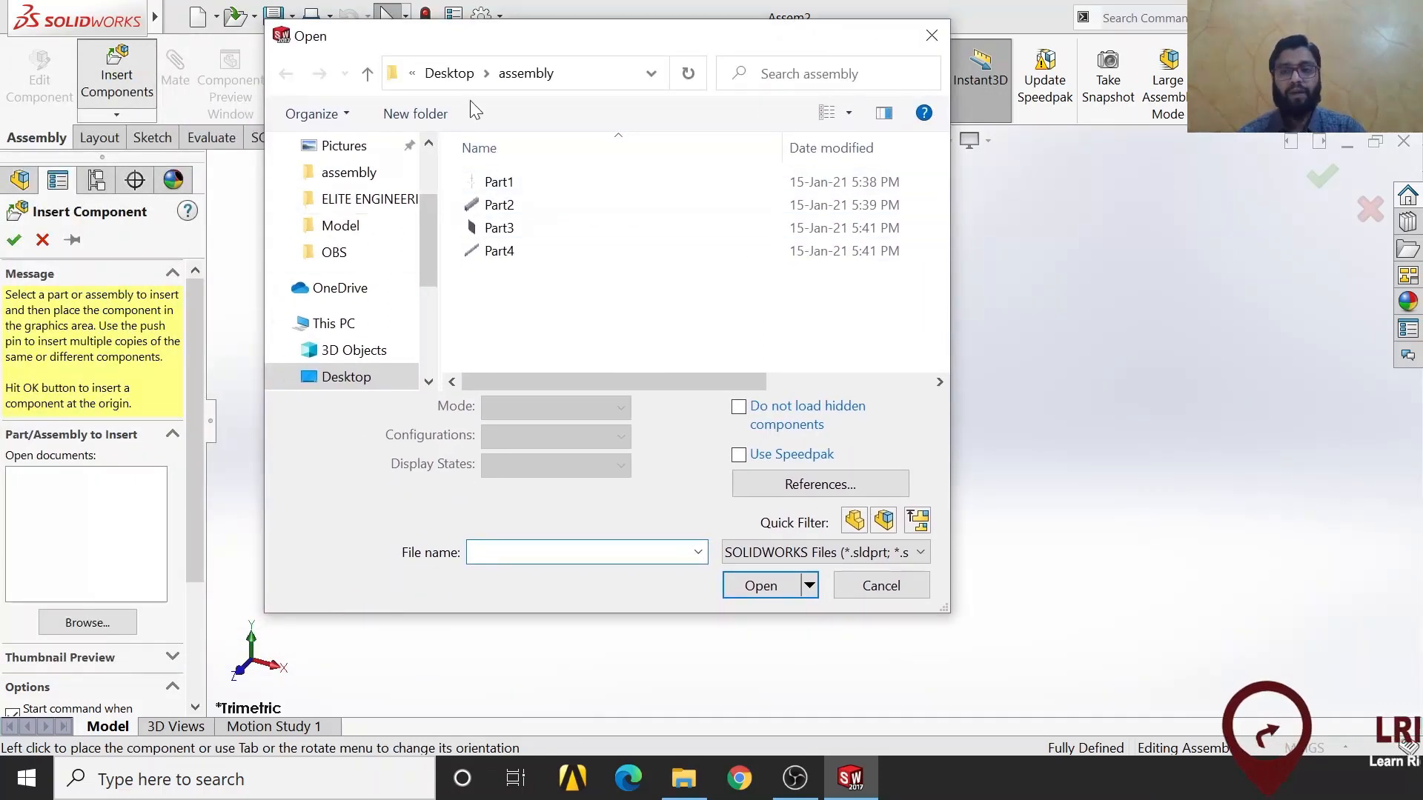
{"action": "left_click", "coordinate": [548, 184]}
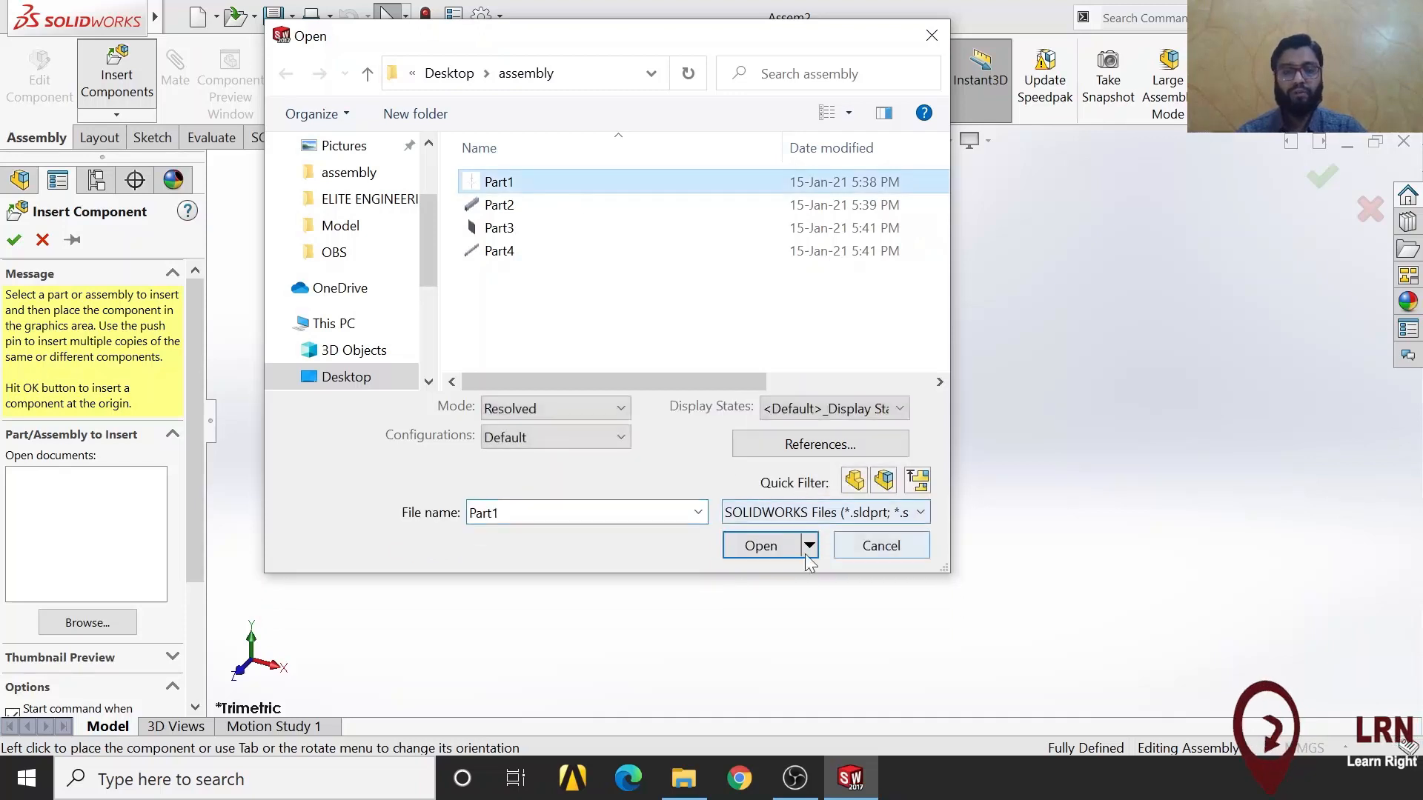
{"action": "left_click", "coordinate": [762, 545]}
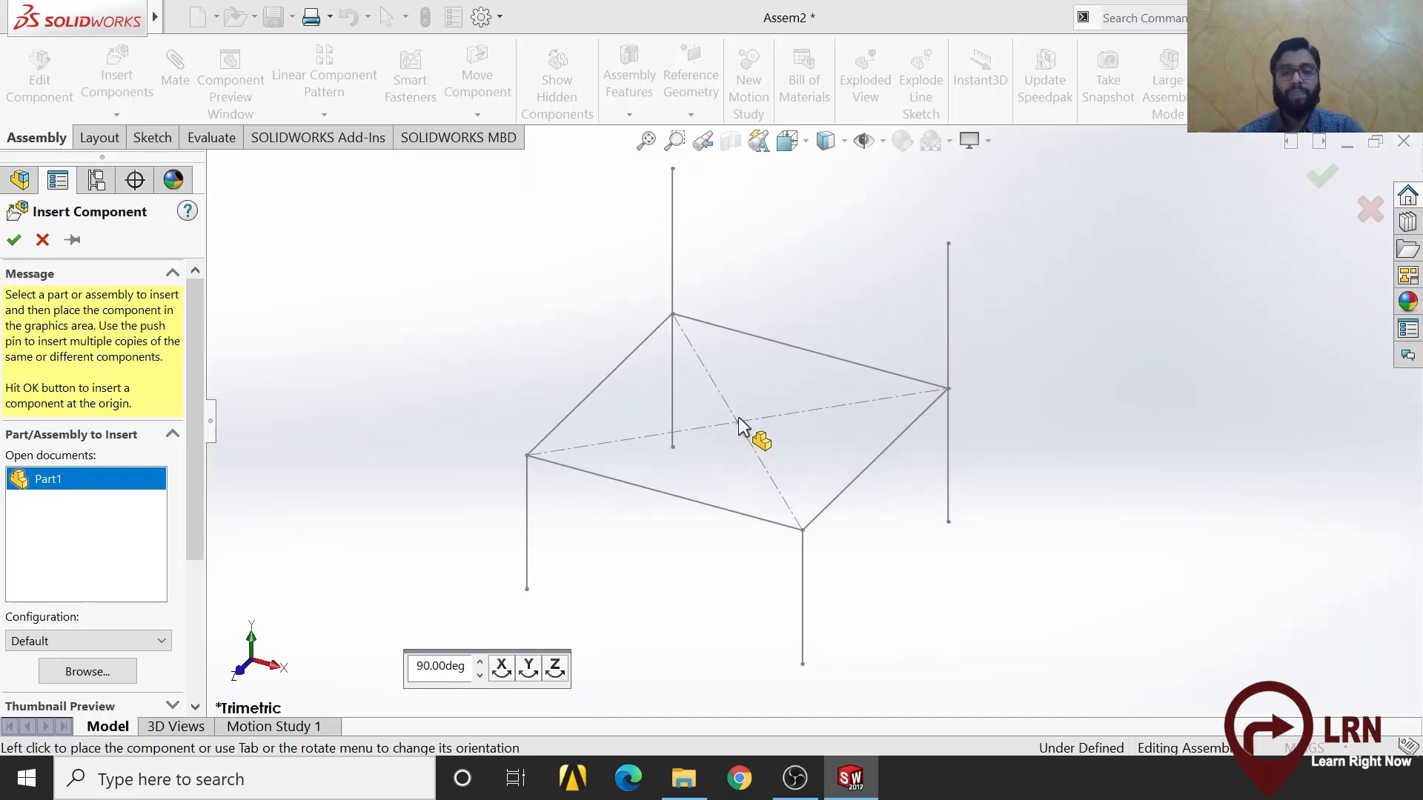
{"action": "left_click", "coordinate": [740, 422]}
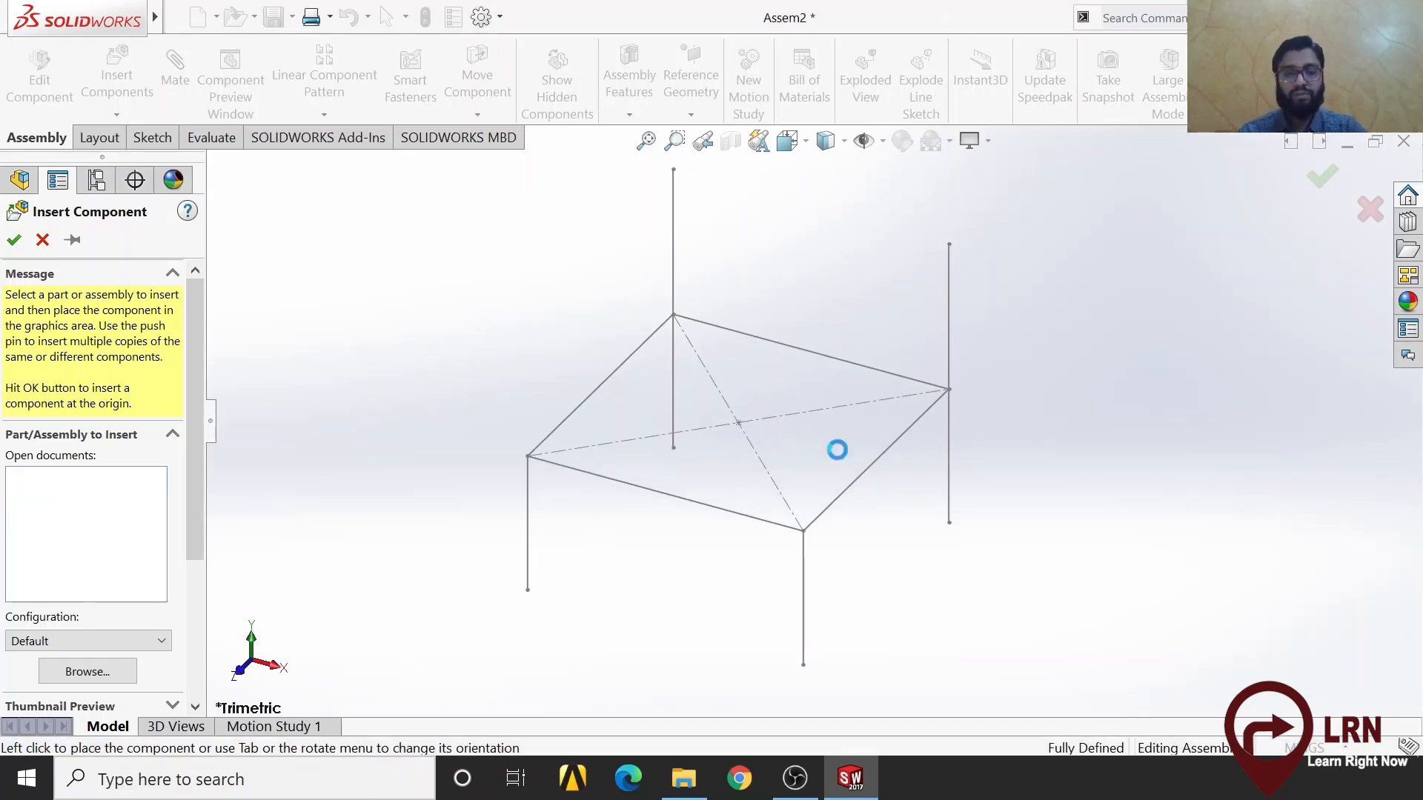
Load Part2 from the assembly folder as the next component to insert
{"action": "scroll", "coordinate": [830, 441], "scroll_direction": "up", "scroll_amount": 3}
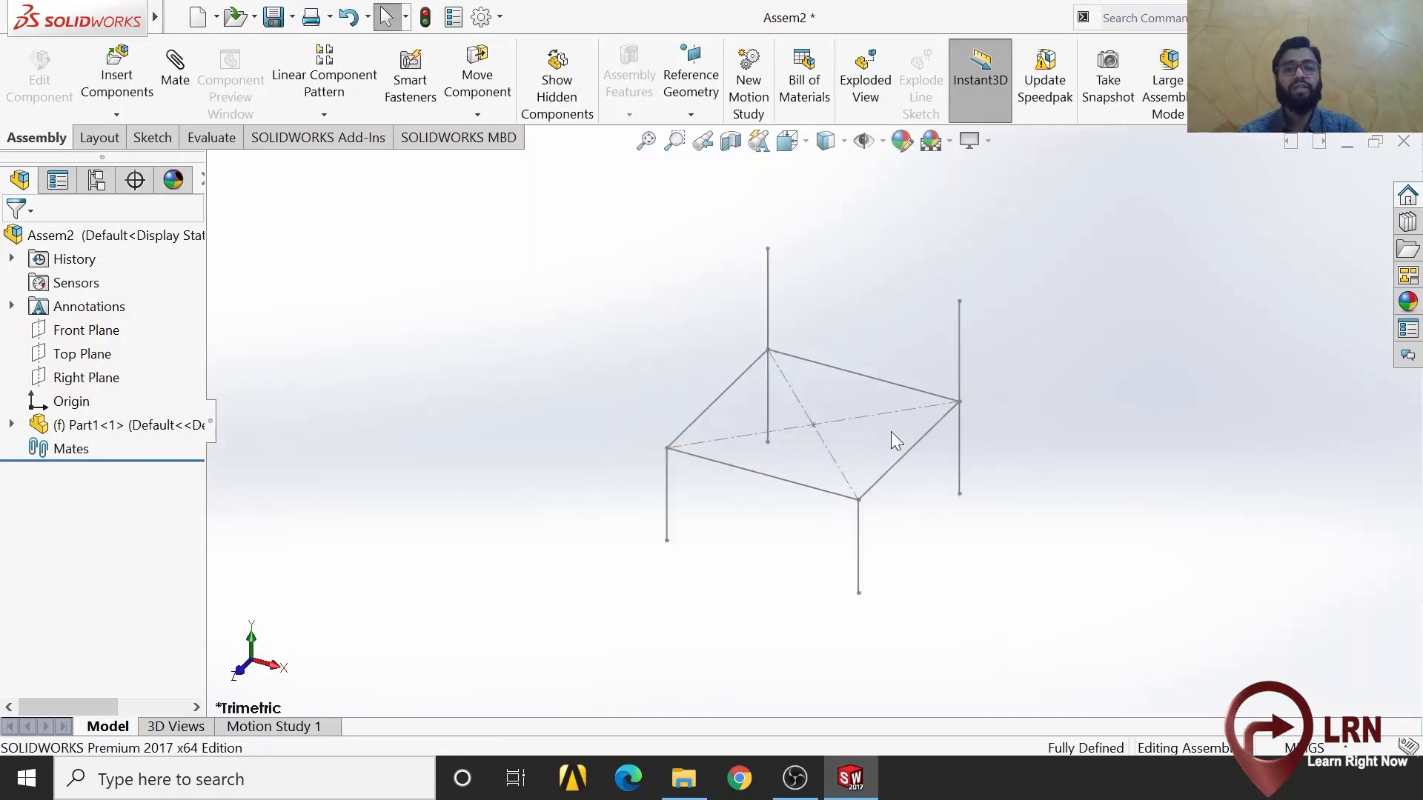
{"action": "scroll", "coordinate": [898, 467], "scroll_direction": "down", "scroll_amount": 1}
{"action": "middle_click_drag", "start_coordinate": [851, 532], "coordinate": [849, 470]}
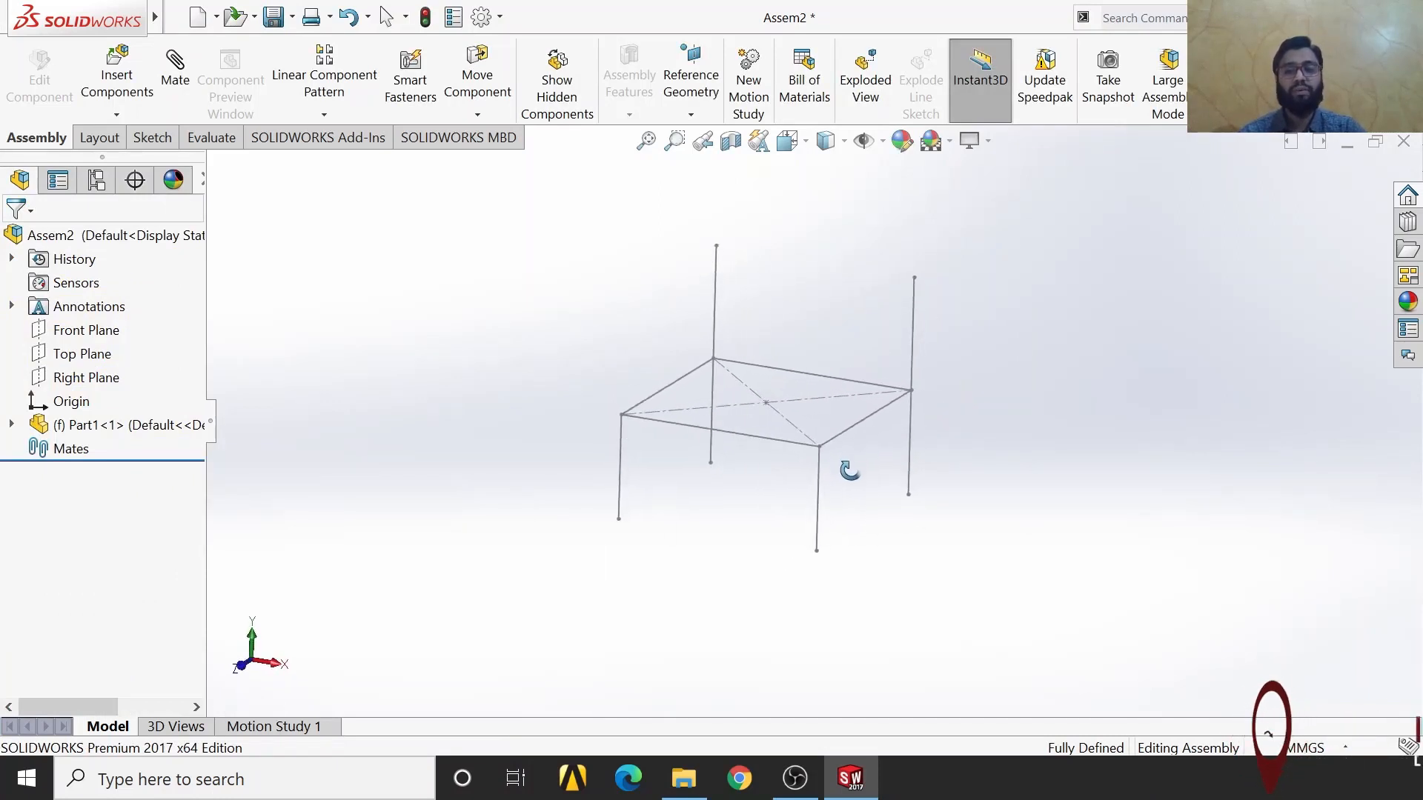
{"action": "scroll", "coordinate": [794, 411], "scroll_direction": "down", "scroll_amount": 3}
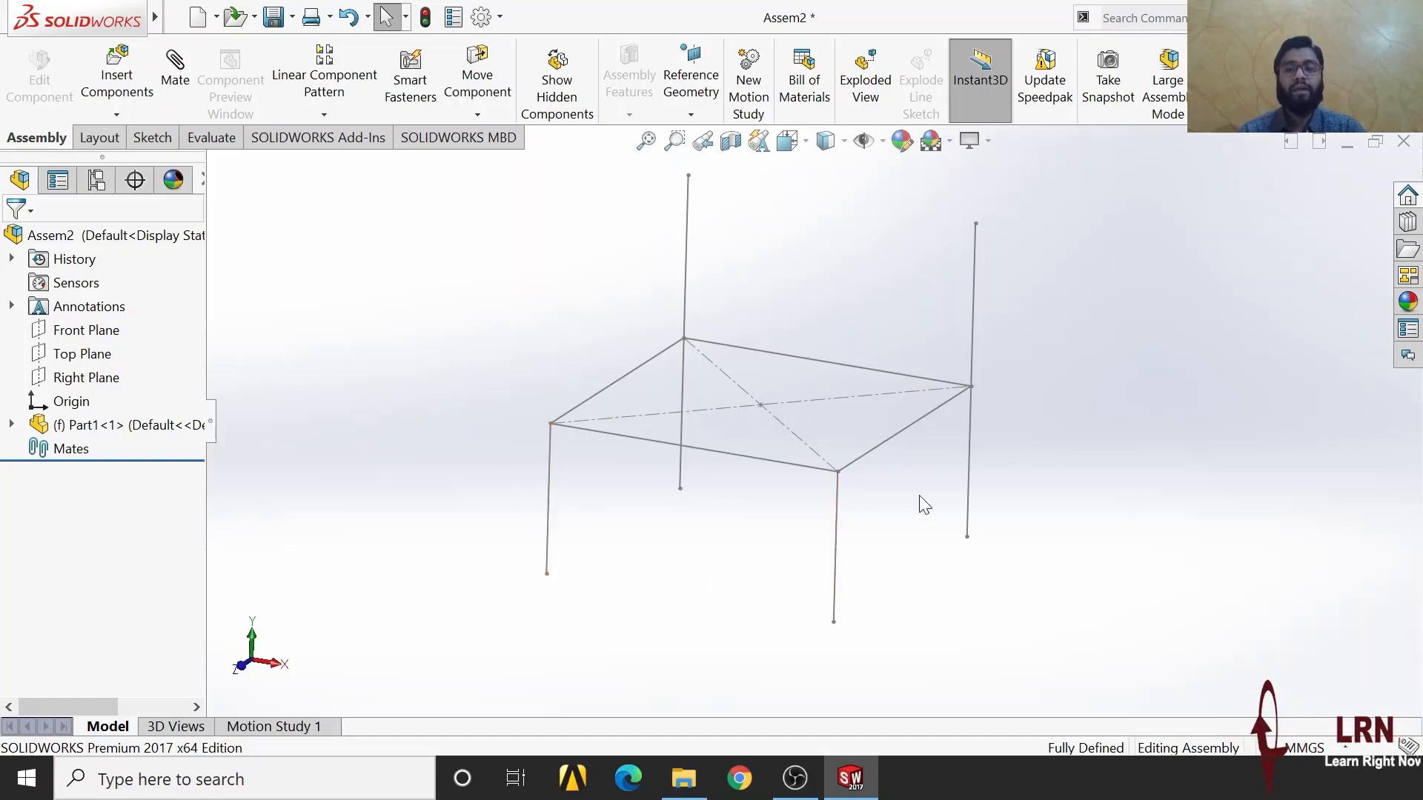
{"action": "left_click", "coordinate": [119, 83]}
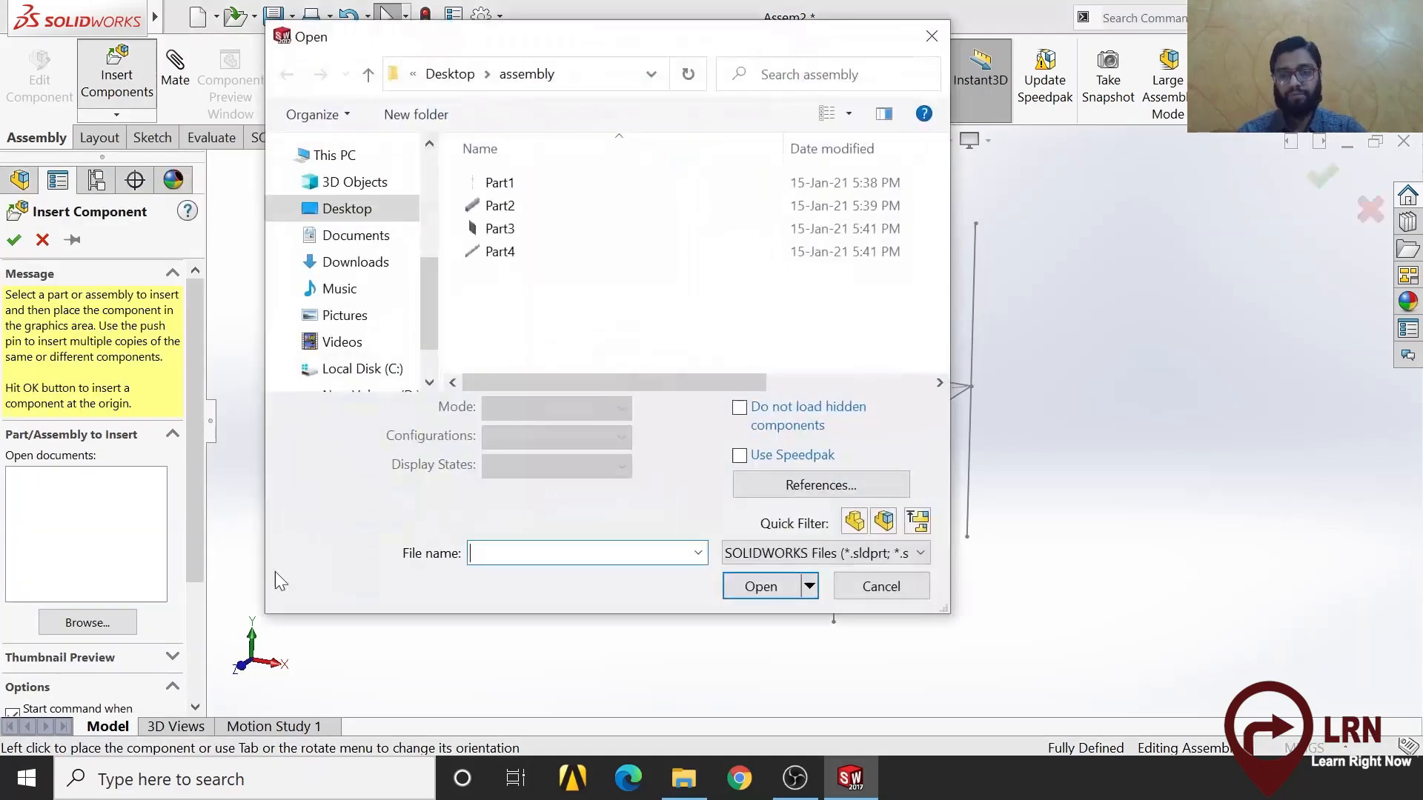
{"action": "left_click", "coordinate": [528, 213]}
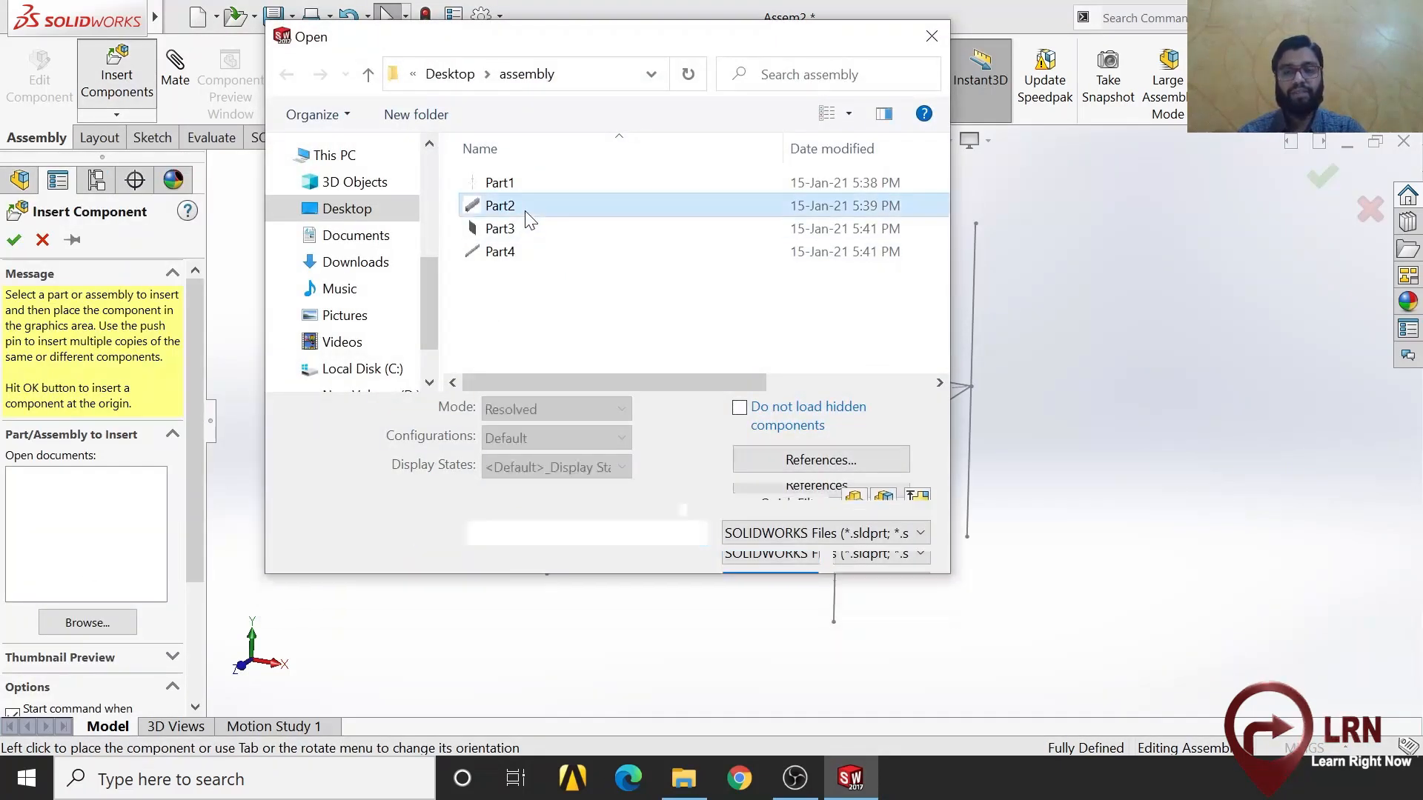
{"action": "left_click", "coordinate": [767, 548]}
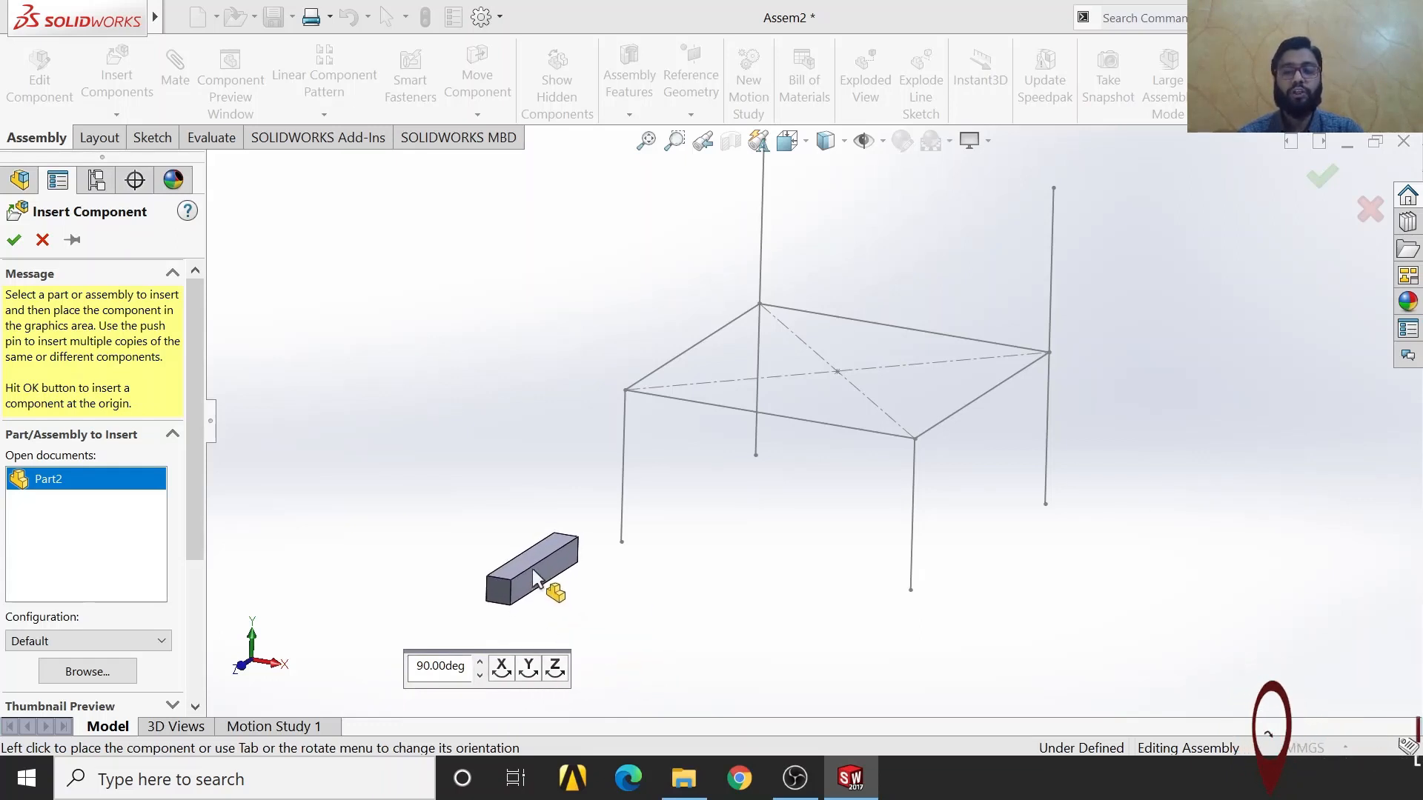
Rotate the unplaced Part2 in 90-degree increments about the X and Z axes until it stands upright
{"action": "left_click", "coordinate": [502, 669]}
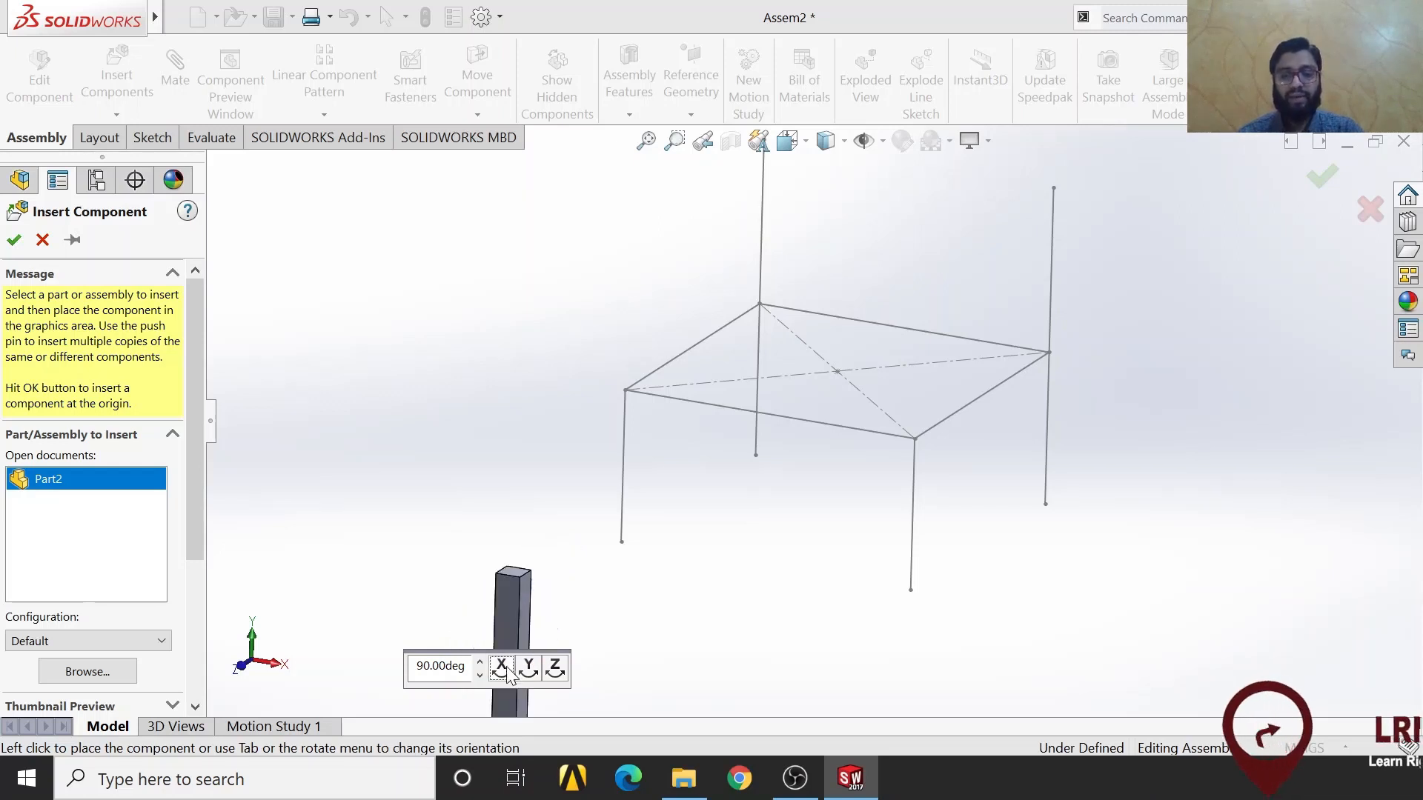
{"action": "left_click", "coordinate": [502, 668]}
{"action": "left_click", "coordinate": [502, 669]}
{"action": "left_click", "coordinate": [503, 669]}
{"action": "left_click", "coordinate": [502, 668]}
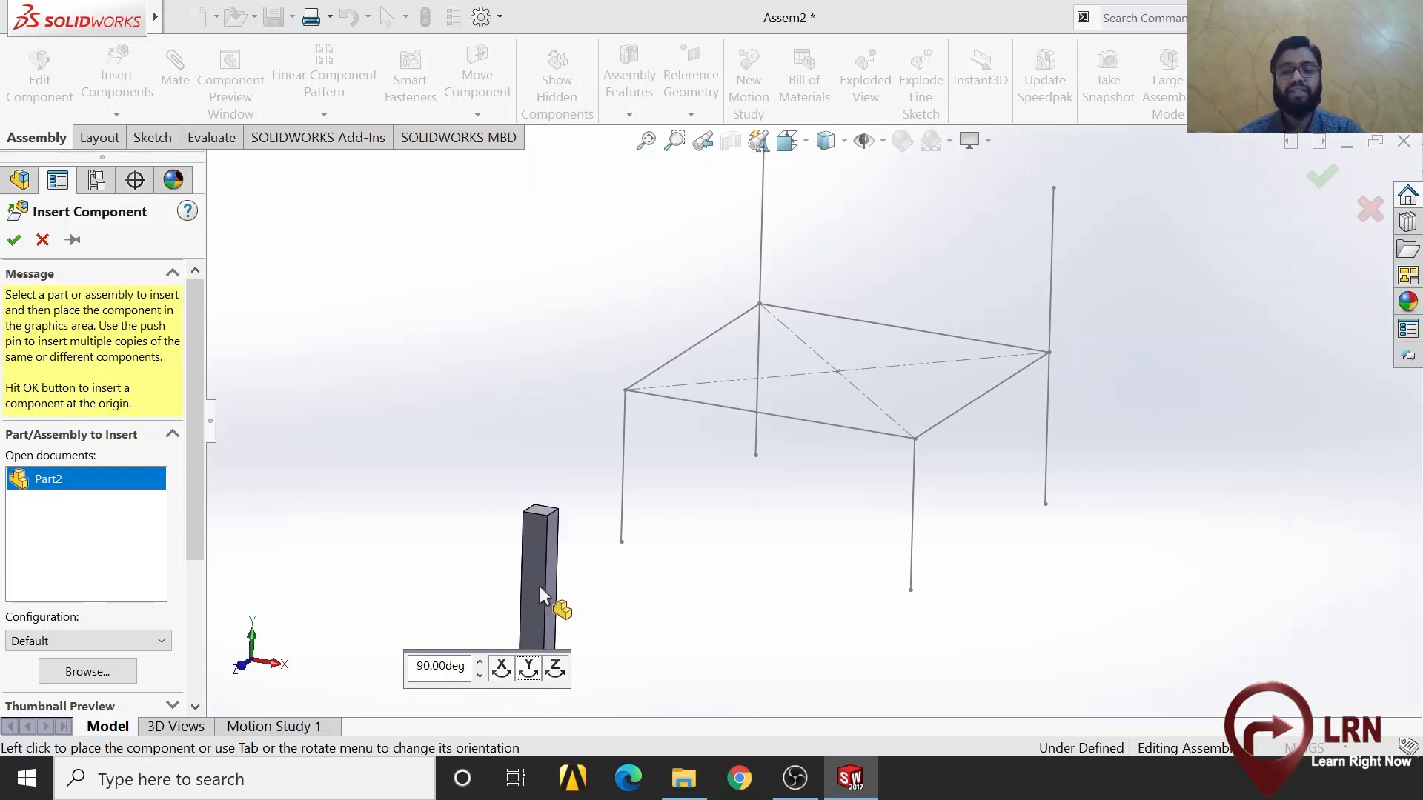
{"action": "left_click", "coordinate": [555, 668]}
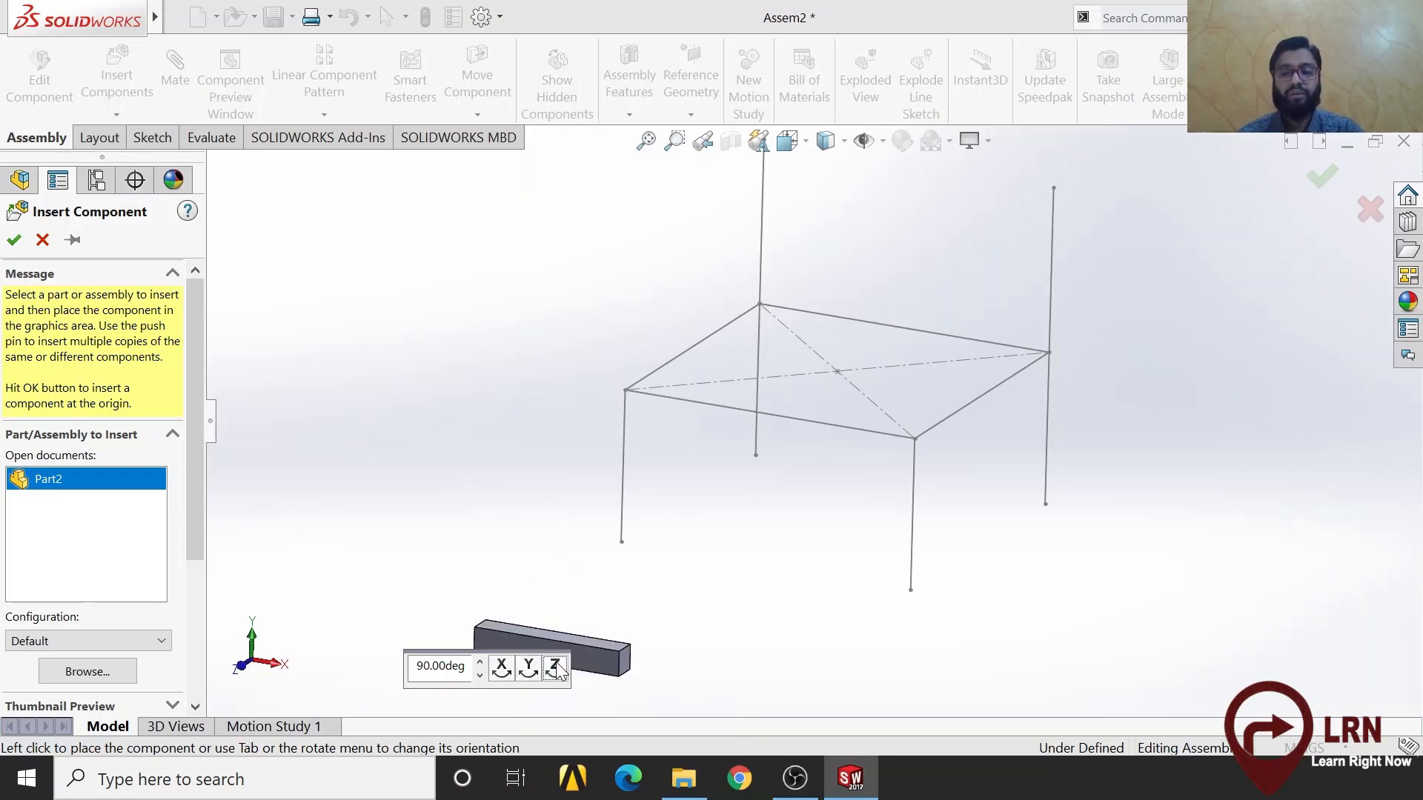
{"action": "left_click", "coordinate": [556, 668]}
{"action": "left_click", "coordinate": [556, 669]}
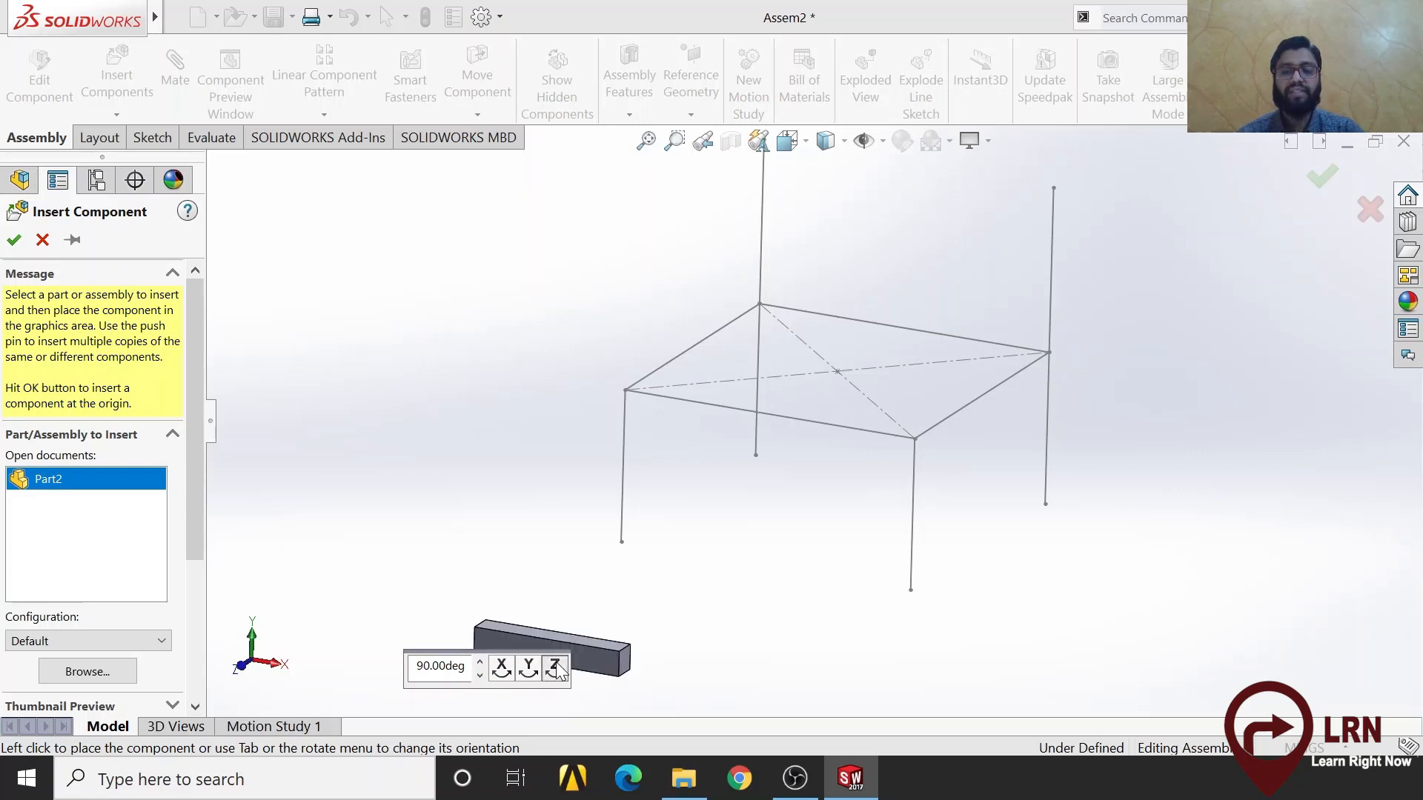
{"action": "left_click", "coordinate": [555, 668]}
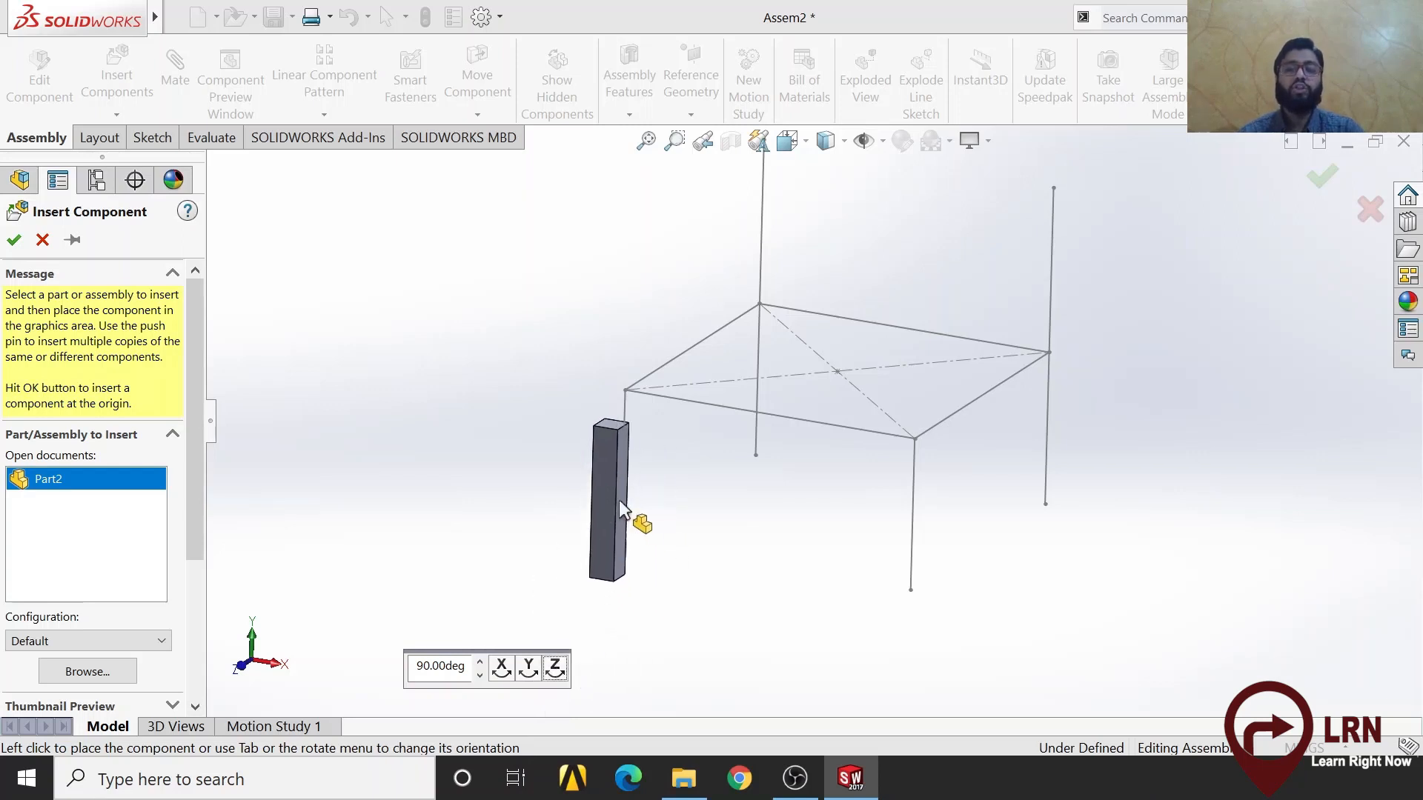
Place the upright Part2 beside the skeleton's front-left leg line
{"action": "scroll", "coordinate": [643, 482], "scroll_direction": "up", "scroll_amount": 3}
{"action": "scroll", "coordinate": [749, 438], "scroll_direction": "down", "scroll_amount": 3}
{"action": "scroll", "coordinate": [800, 418], "scroll_direction": "up", "scroll_amount": 4}
{"action": "scroll", "coordinate": [882, 369], "scroll_direction": "down", "scroll_amount": 4}
{"action": "scroll", "coordinate": [873, 393], "scroll_direction": "up", "scroll_amount": 1}
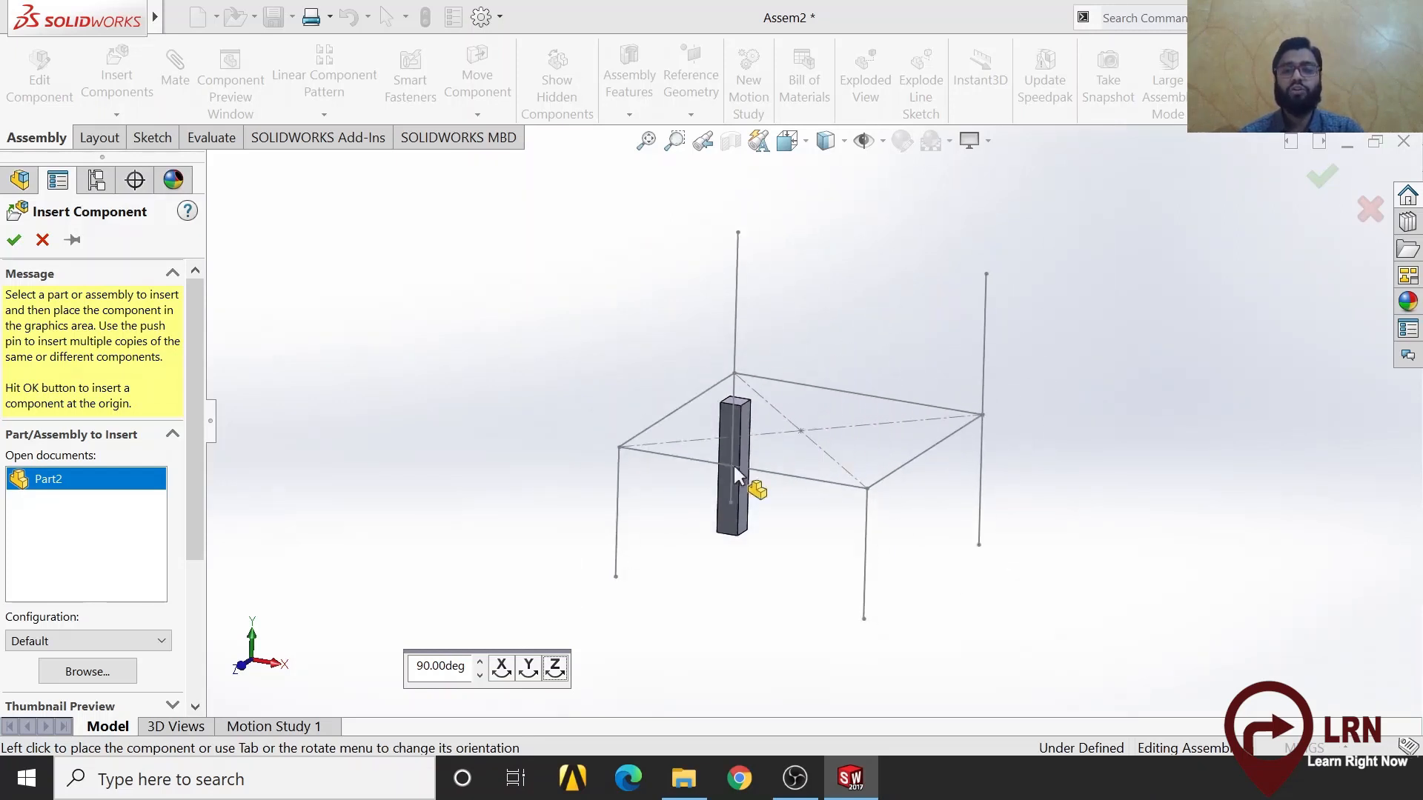
{"action": "scroll", "coordinate": [656, 530], "scroll_direction": "down", "scroll_amount": 2}
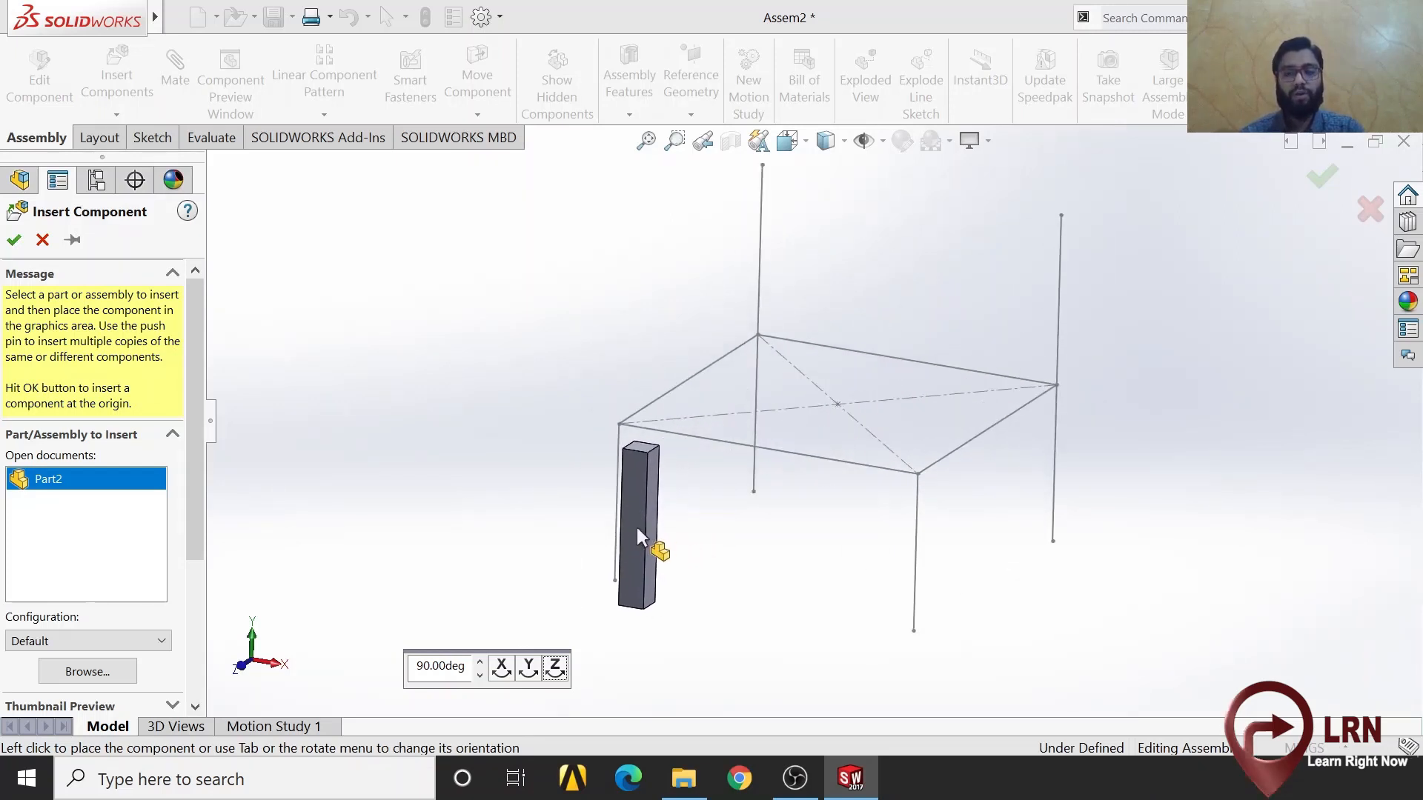
{"action": "left_click", "coordinate": [677, 562]}
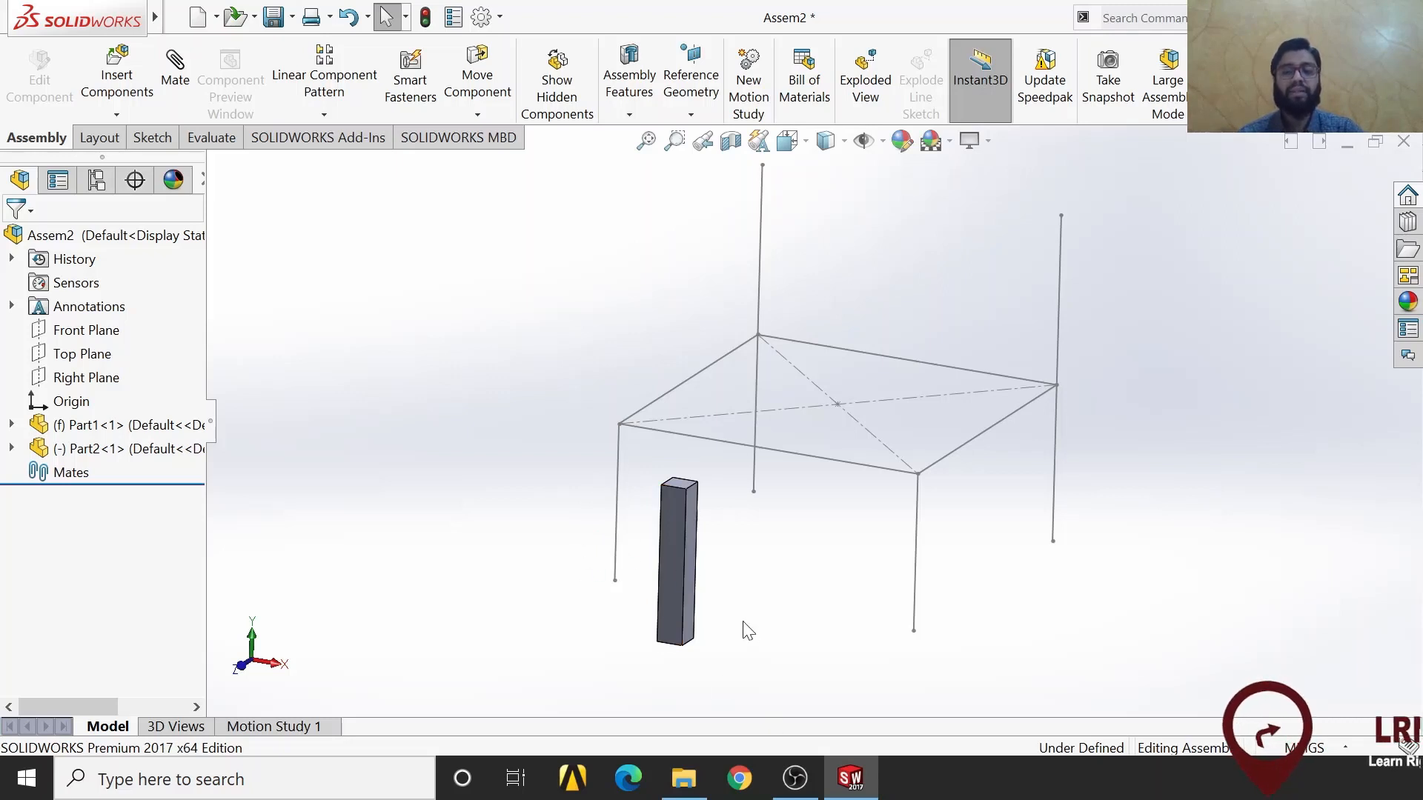
Add a coincident mate between Part2's left front vertical edge and the skeleton's front-left leg line, and shift the post upward along that line
{"action": "middle_click_drag", "start_coordinate": [747, 631], "coordinate": [756, 646]}
{"action": "scroll", "coordinate": [674, 548], "scroll_direction": "down", "scroll_amount": 3}
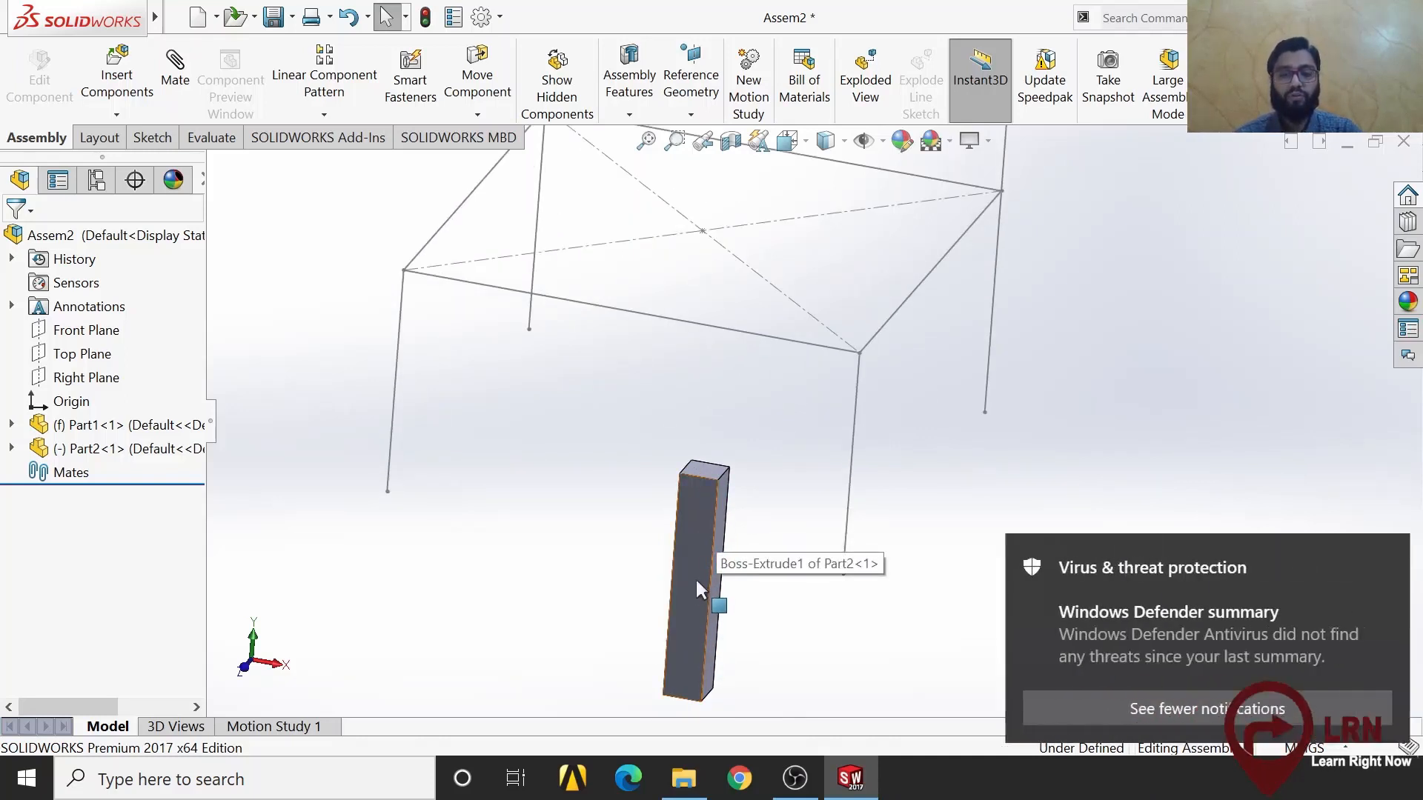
{"action": "middle_click_drag", "start_coordinate": [728, 477], "coordinate": [686, 512]}
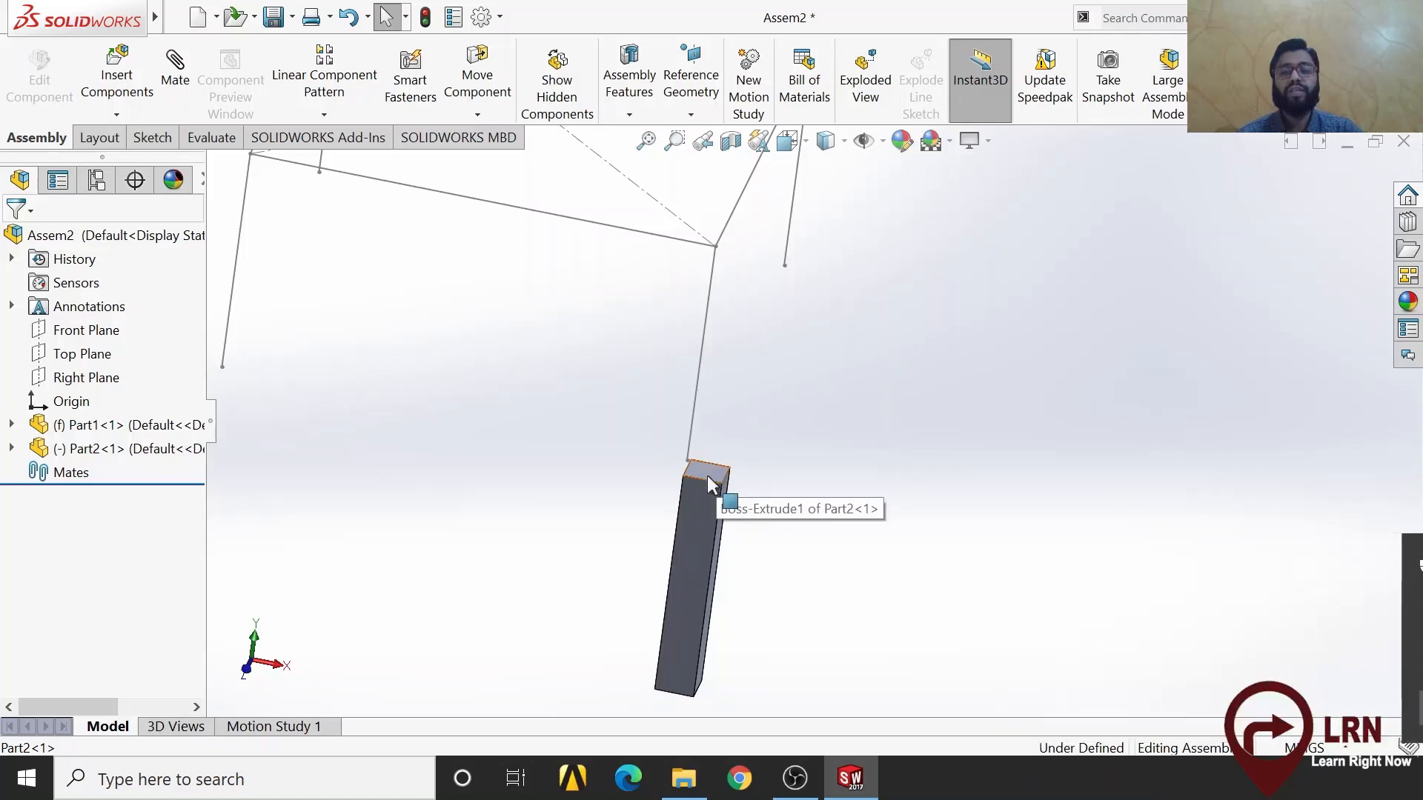
{"action": "middle_click_drag", "start_coordinate": [709, 482], "coordinate": [703, 524]}
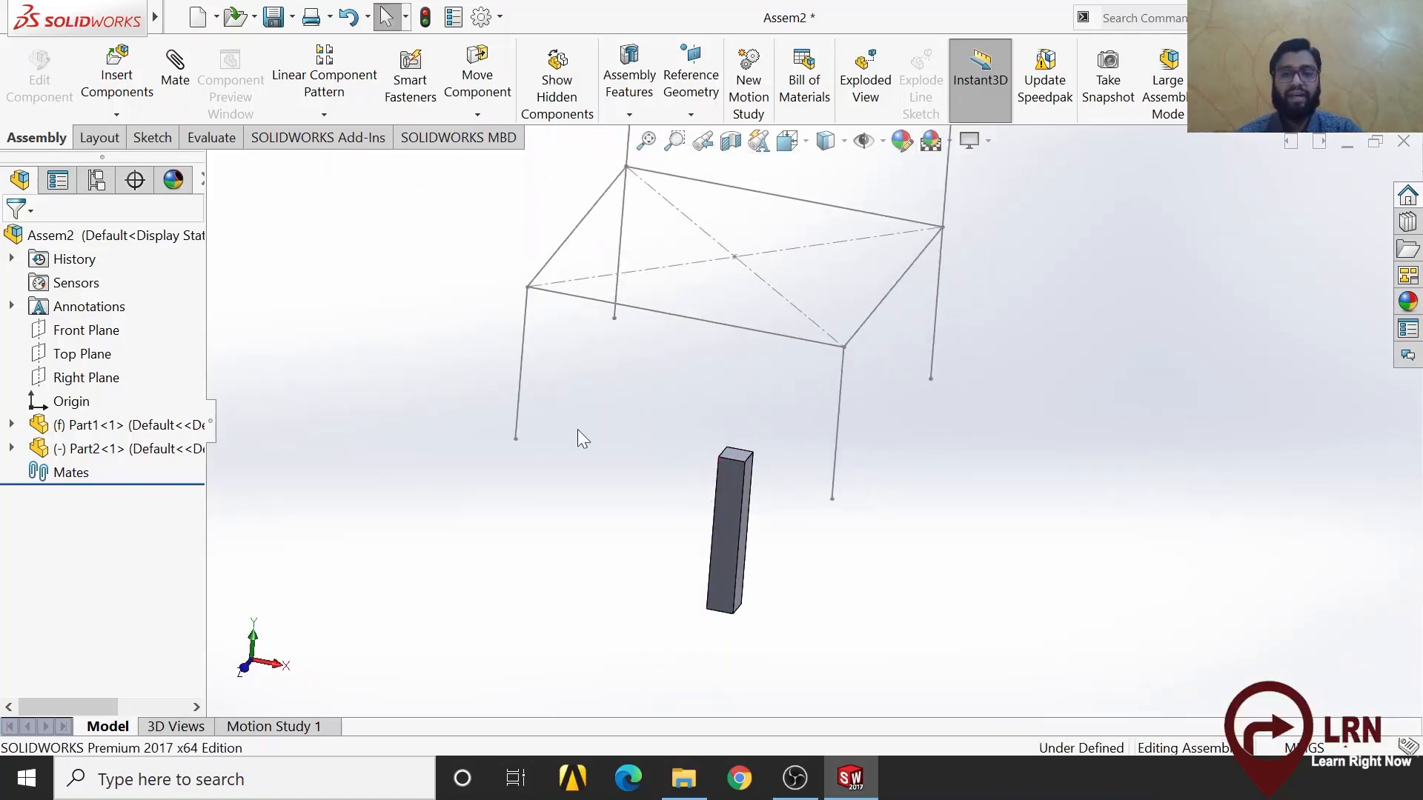
{"action": "scroll", "coordinate": [643, 396], "scroll_direction": "down", "scroll_amount": 2}
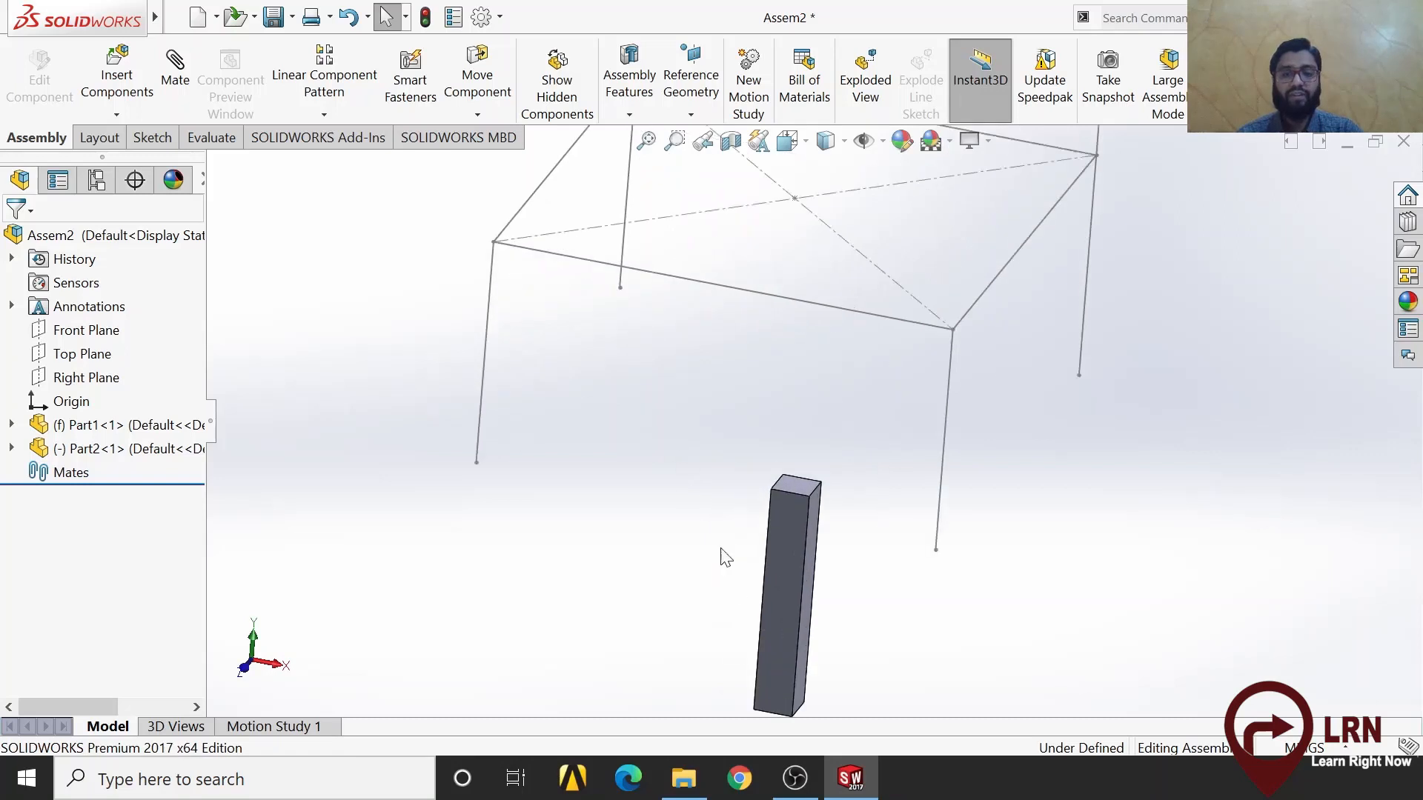
{"action": "left_click", "coordinate": [763, 597]}
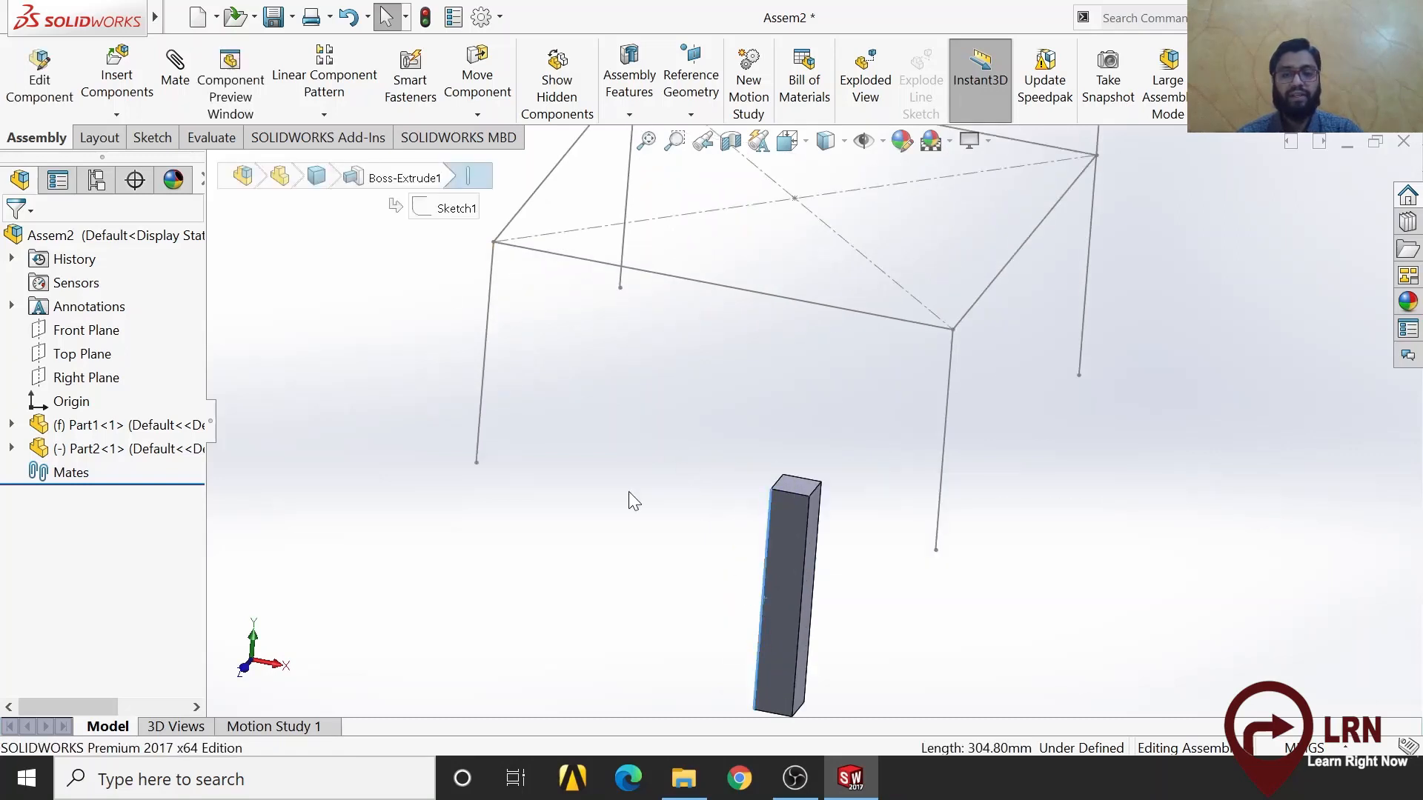
{"action": "left_click", "coordinate": [186, 95]}
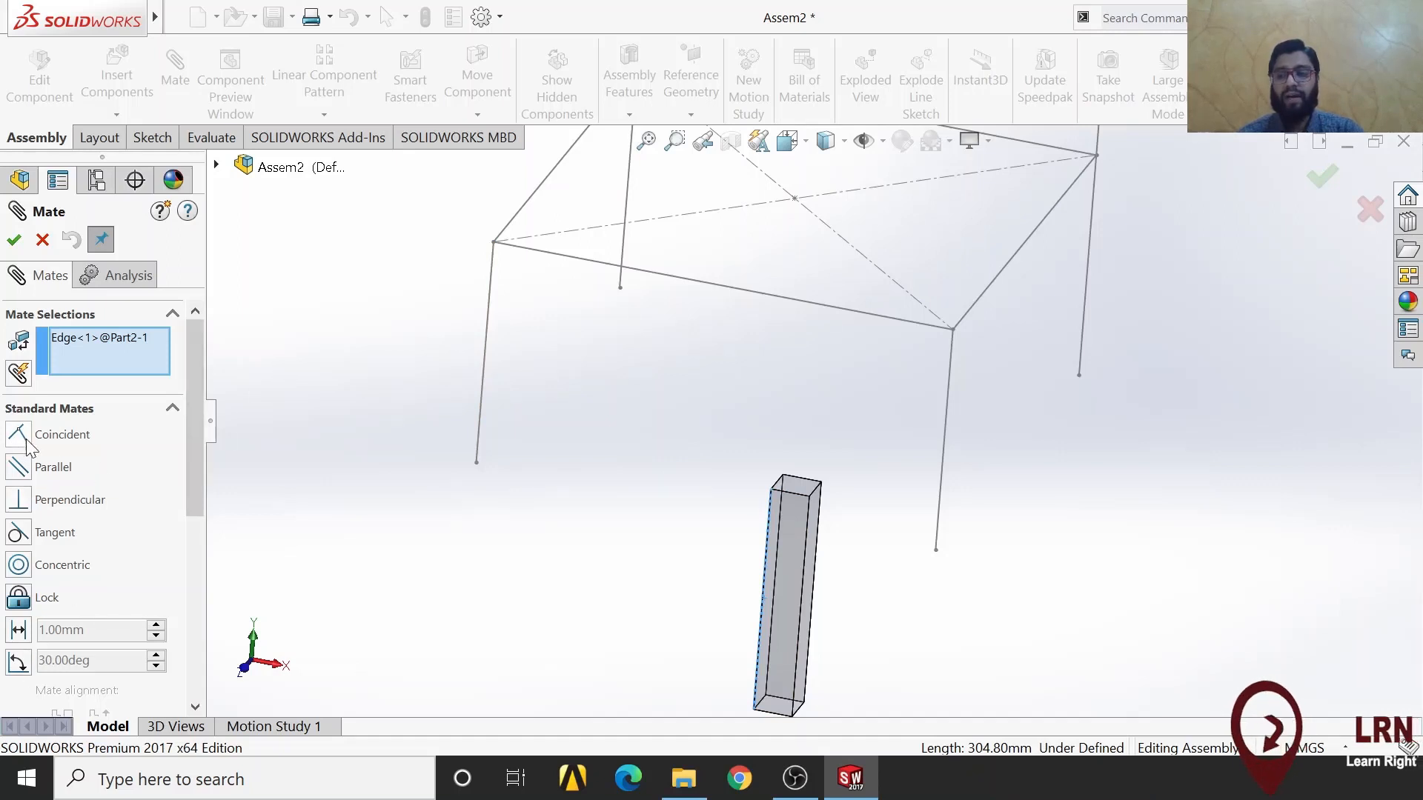
{"action": "left_click", "coordinate": [486, 366]}
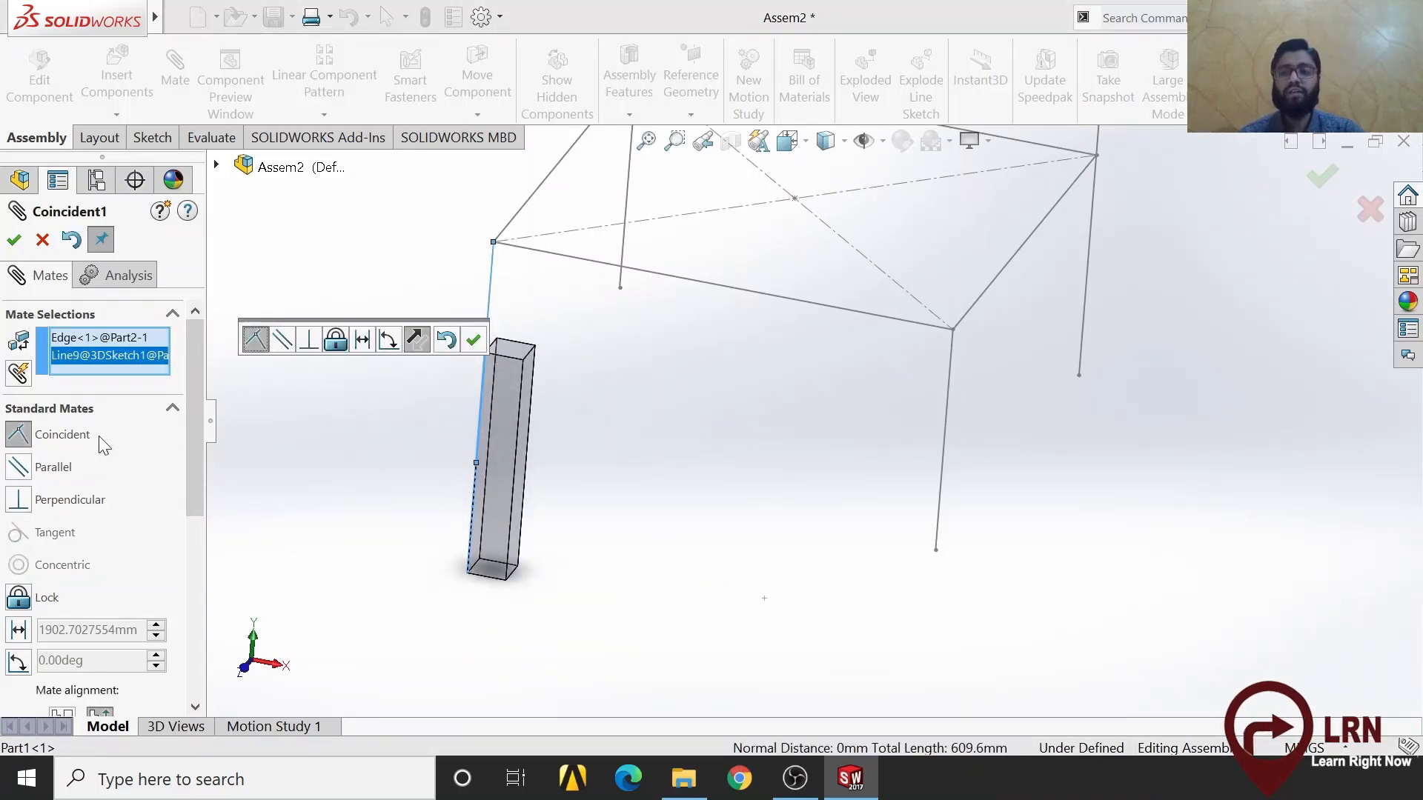
{"action": "left_click", "coordinate": [13, 240]}
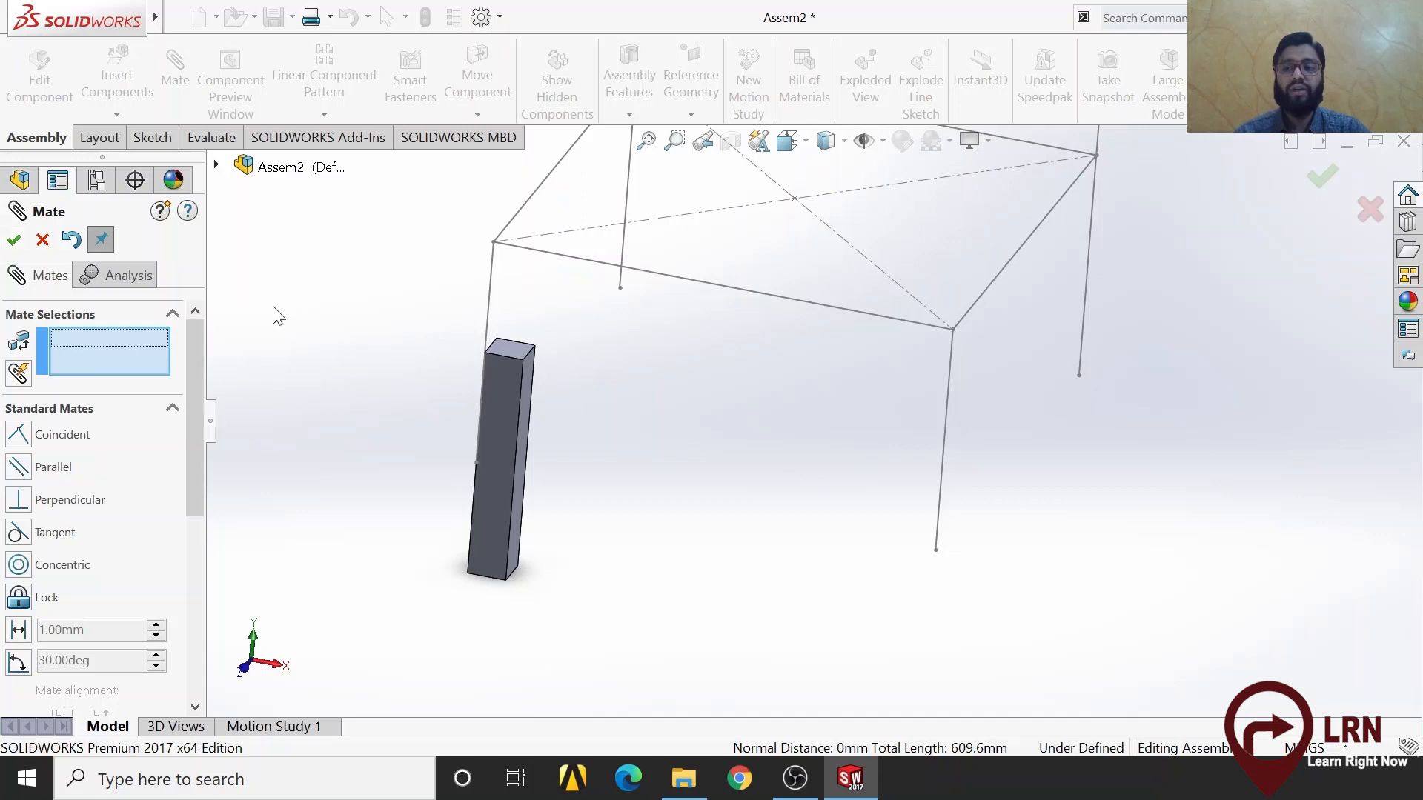
{"action": "mouse_move", "coordinate": [507, 461]}
{"action": "left_mouse_down"}
{"action": "mouse_move", "coordinate": [501, 637]}
{"action": "mouse_move", "coordinate": [516, 545]}
{"action": "mouse_move", "coordinate": [479, 636]}
{"action": "mouse_move", "coordinate": [481, 397]}
{"action": "mouse_move", "coordinate": [481, 600]}
{"action": "mouse_move", "coordinate": [495, 541]}
{"action": "mouse_move", "coordinate": [629, 588]}
{"action": "mouse_move", "coordinate": [798, 620]}
{"action": "mouse_move", "coordinate": [586, 565]}
{"action": "mouse_move", "coordinate": [482, 589]}
{"action": "mouse_move", "coordinate": [502, 593]}
{"action": "mouse_move", "coordinate": [508, 492]}
{"action": "mouse_move", "coordinate": [544, 356]}
{"action": "mouse_move", "coordinate": [528, 383]}
{"action": "mouse_move", "coordinate": [348, 400]}
{"action": "mouse_move", "coordinate": [590, 438]}
{"action": "mouse_move", "coordinate": [447, 420]}
{"action": "mouse_move", "coordinate": [546, 445]}
{"action": "mouse_move", "coordinate": [504, 628]}
{"action": "mouse_move", "coordinate": [501, 445]}
{"action": "mouse_move", "coordinate": [503, 519]}
{"action": "mouse_move", "coordinate": [476, 477]}
{"action": "mouse_move", "coordinate": [492, 358]}
{"action": "mouse_move", "coordinate": [435, 375]}
{"action": "mouse_move", "coordinate": [523, 412]}
{"action": "mouse_move", "coordinate": [496, 418]}
{"action": "left_mouse_up"}
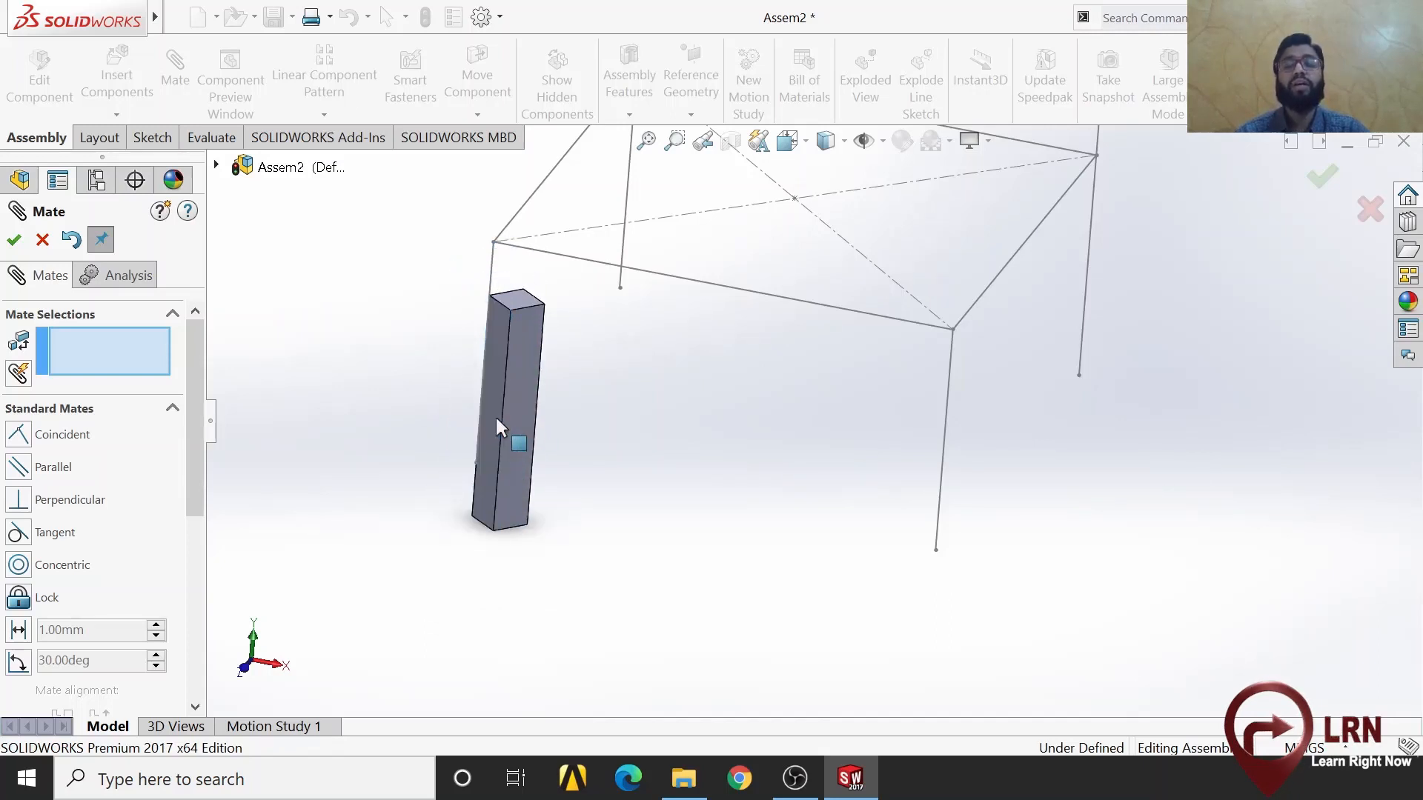
Add a coincident mate between Part2's top outer corner and the skeleton's front-left seat corner
{"action": "scroll", "coordinate": [540, 321], "scroll_direction": "down", "scroll_amount": 4}
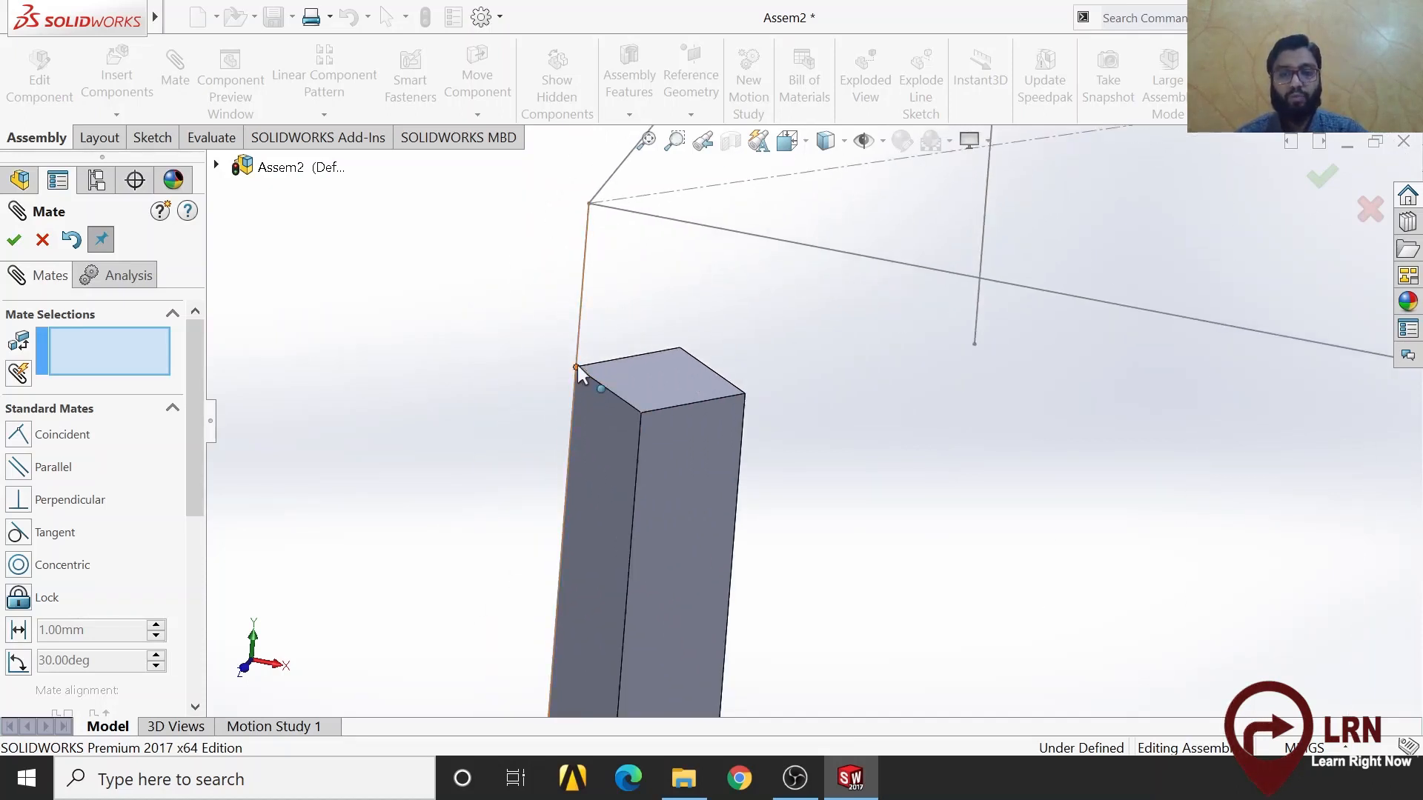
{"action": "left_click", "coordinate": [577, 366]}
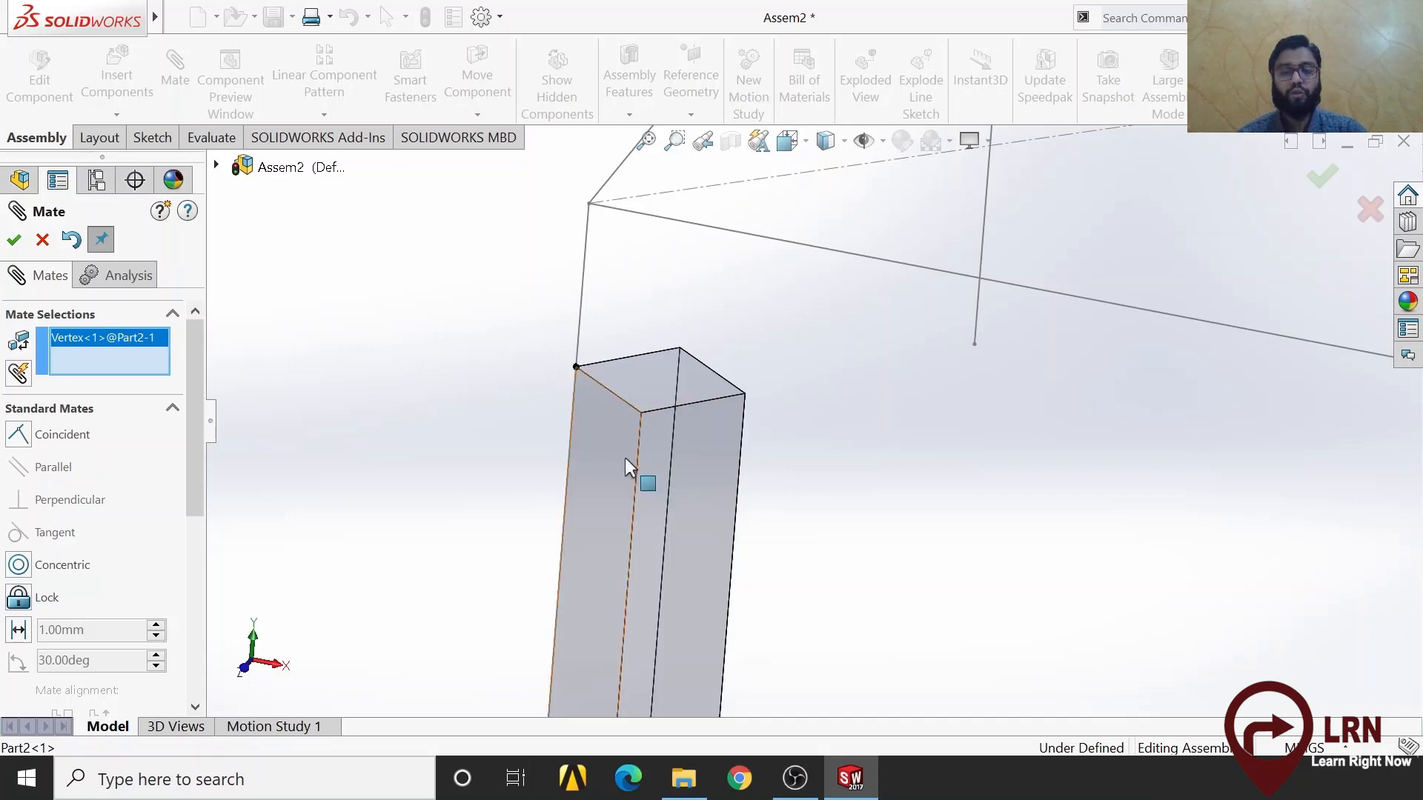
{"action": "middle_click_drag", "start_coordinate": [620, 438], "coordinate": [611, 340]}
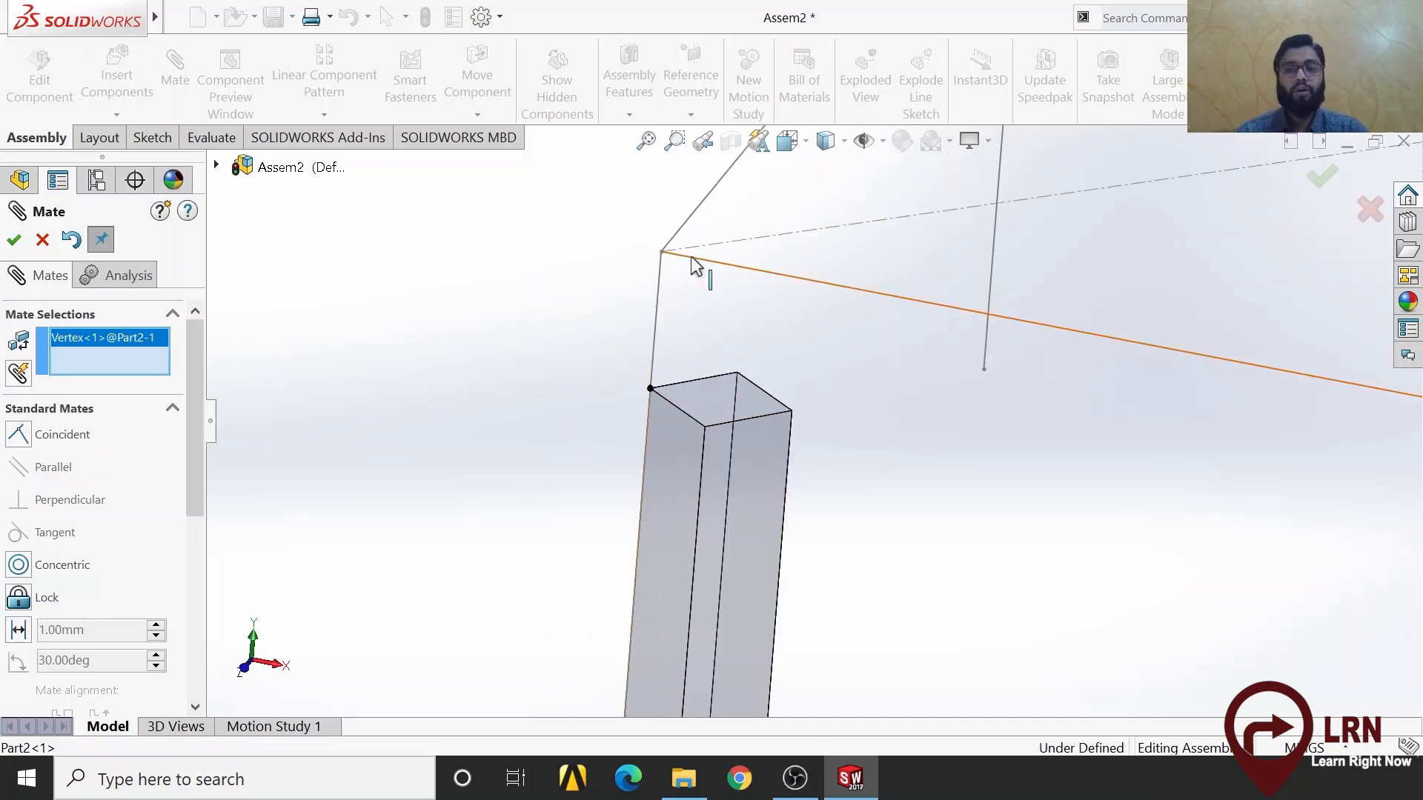
{"action": "left_click", "coordinate": [662, 253]}
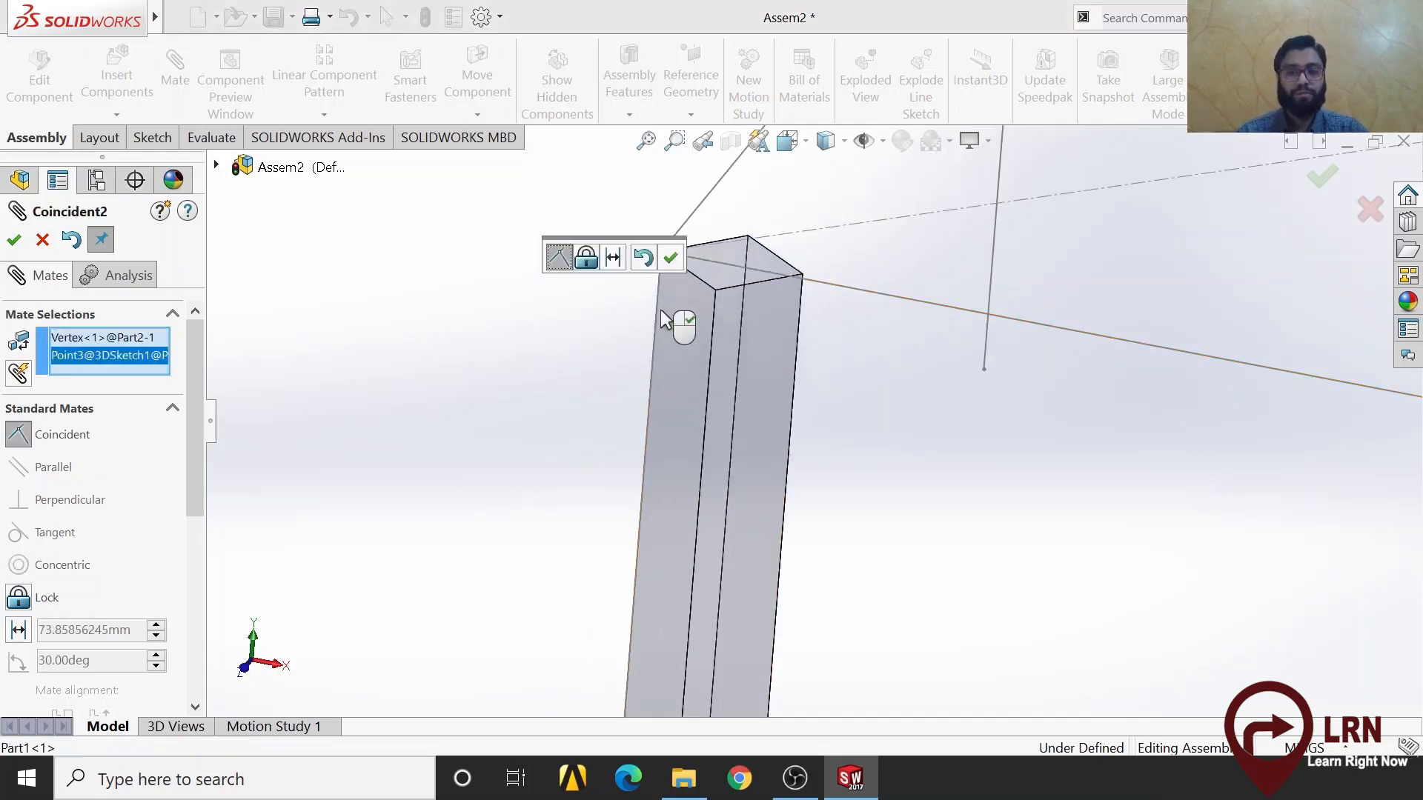
{"action": "scroll", "coordinate": [771, 472], "scroll_direction": "up", "scroll_amount": 4}
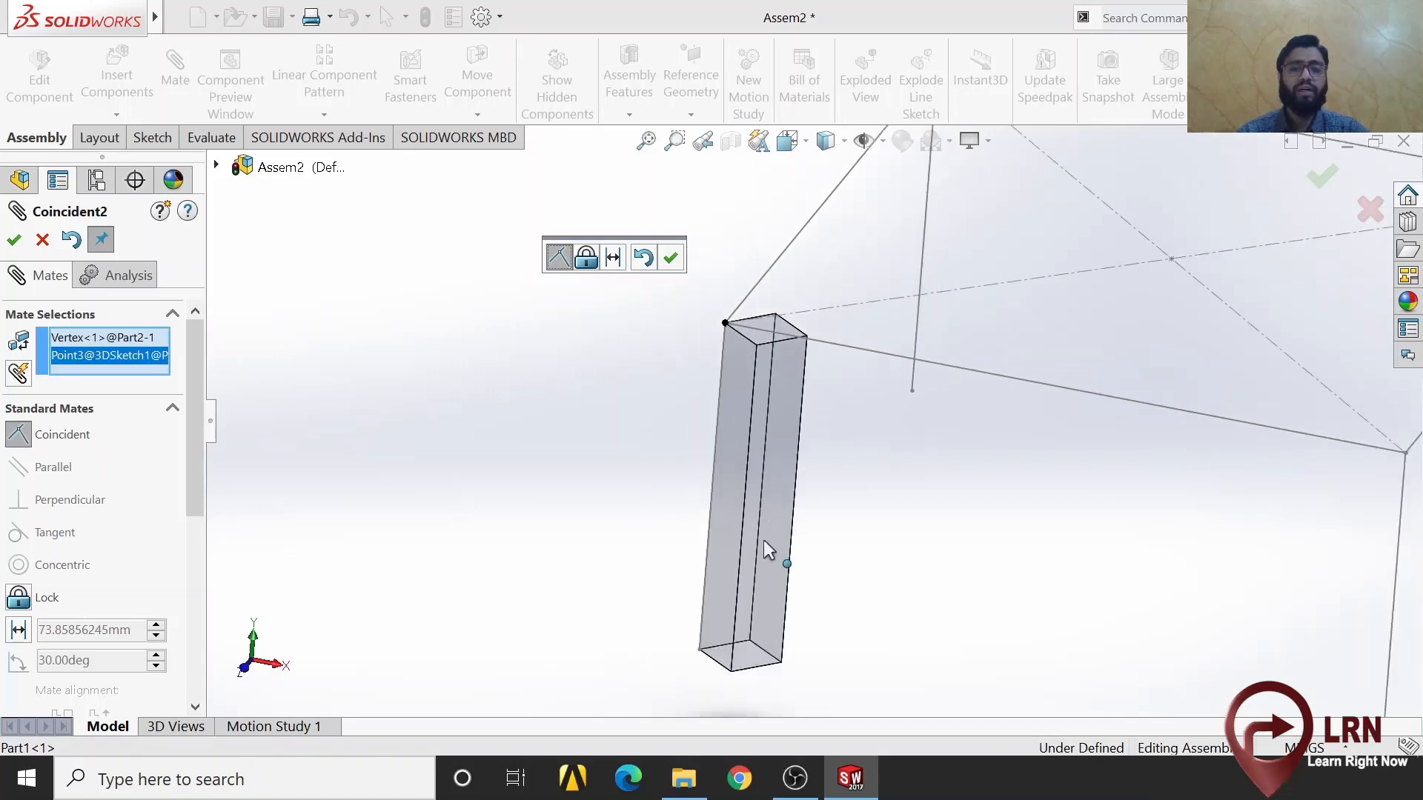
{"action": "left_click", "coordinate": [12, 241]}
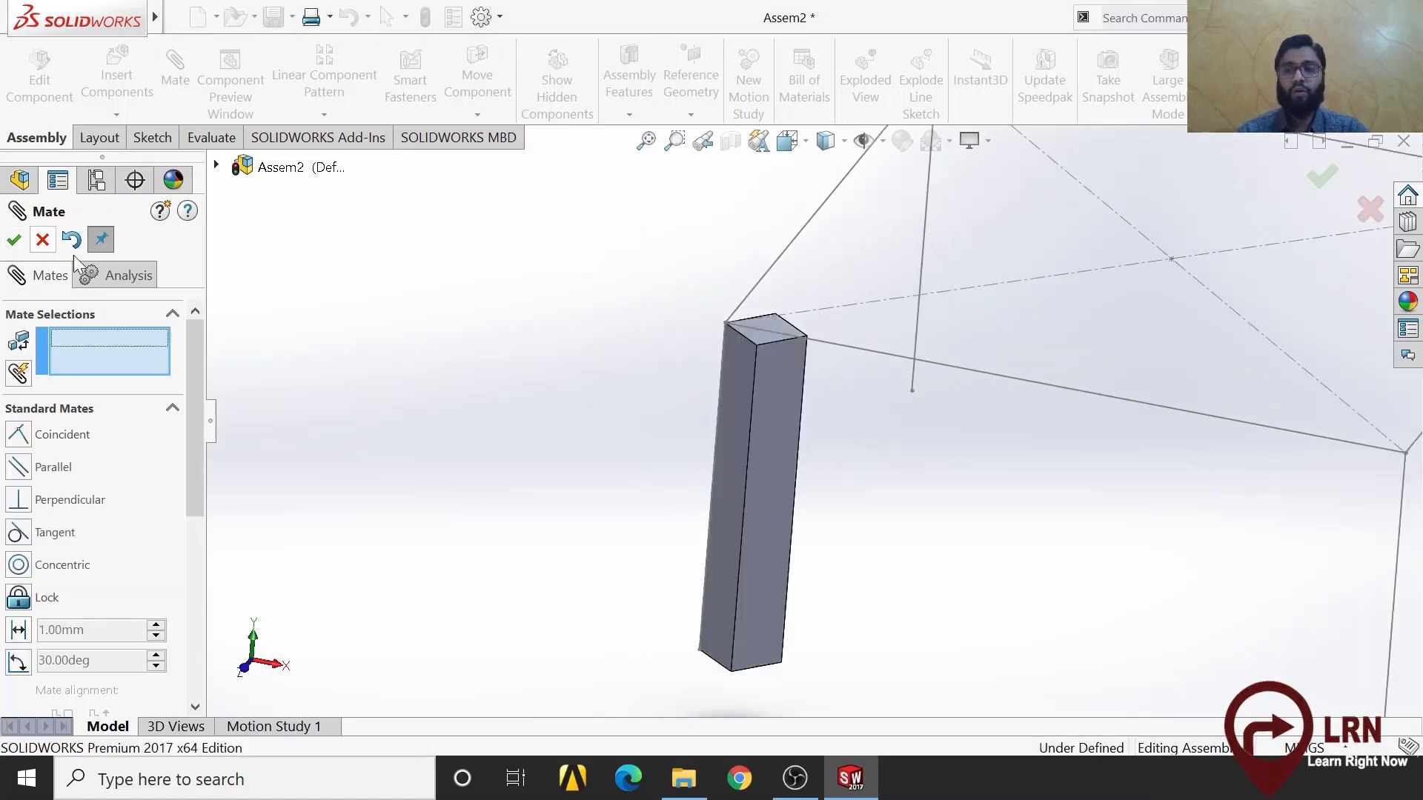
Swing Part2 about the front-left leg line to test its remaining rotation
{"action": "mouse_move", "coordinate": [742, 561]}
{"action": "left_mouse_down"}
{"action": "mouse_move", "coordinate": [740, 657]}
{"action": "mouse_move", "coordinate": [734, 461]}
{"action": "mouse_move", "coordinate": [699, 602]}
{"action": "mouse_move", "coordinate": [540, 518]}
{"action": "mouse_move", "coordinate": [918, 546]}
{"action": "mouse_move", "coordinate": [585, 559]}
{"action": "mouse_move", "coordinate": [782, 515]}
{"action": "mouse_move", "coordinate": [785, 616]}
{"action": "mouse_move", "coordinate": [901, 434]}
{"action": "mouse_move", "coordinate": [604, 657]}
{"action": "mouse_move", "coordinate": [828, 479]}
{"action": "mouse_move", "coordinate": [736, 588]}
{"action": "mouse_move", "coordinate": [664, 591]}
{"action": "mouse_move", "coordinate": [724, 591]}
{"action": "mouse_move", "coordinate": [742, 558]}
{"action": "left_mouse_up"}
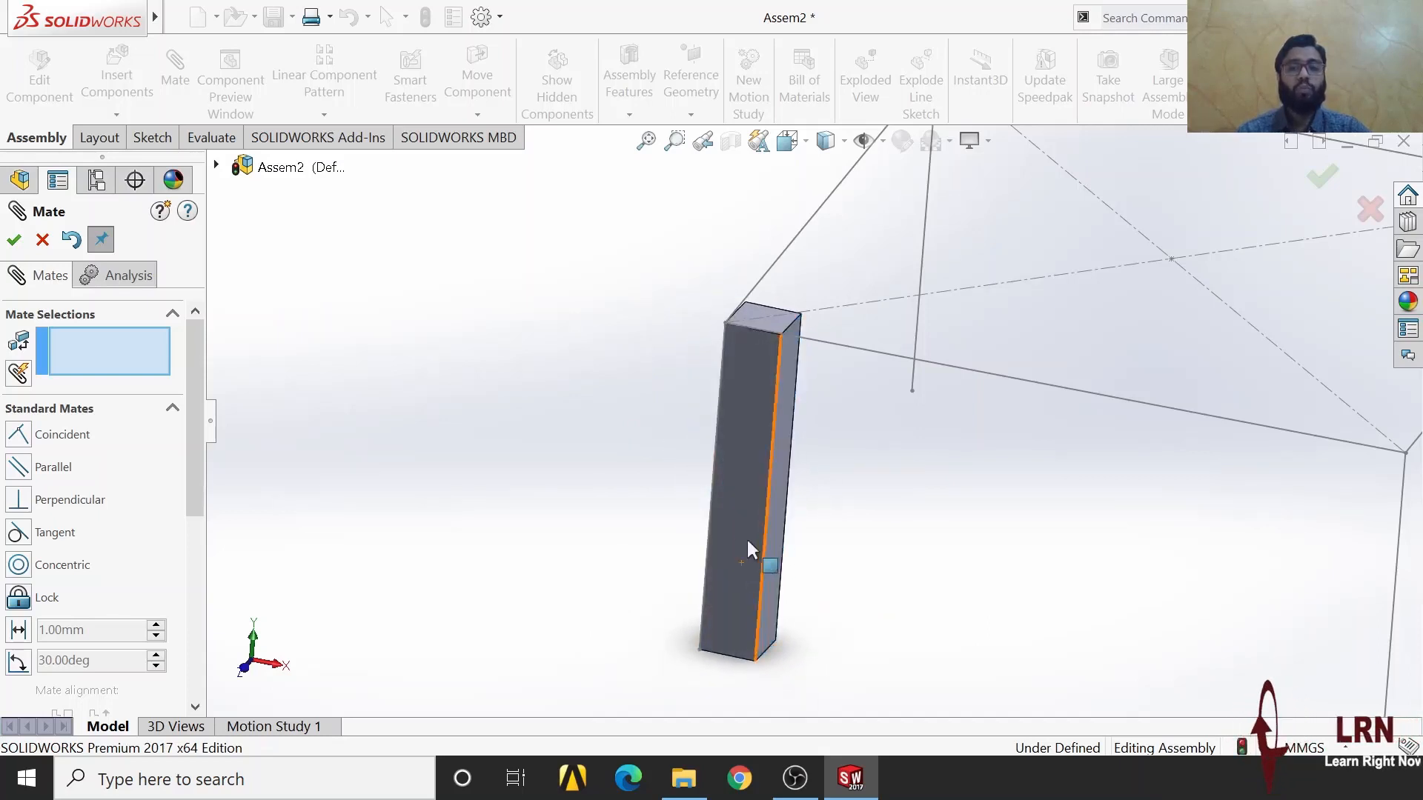
{"action": "scroll", "coordinate": [774, 354], "scroll_direction": "down", "scroll_amount": 2}
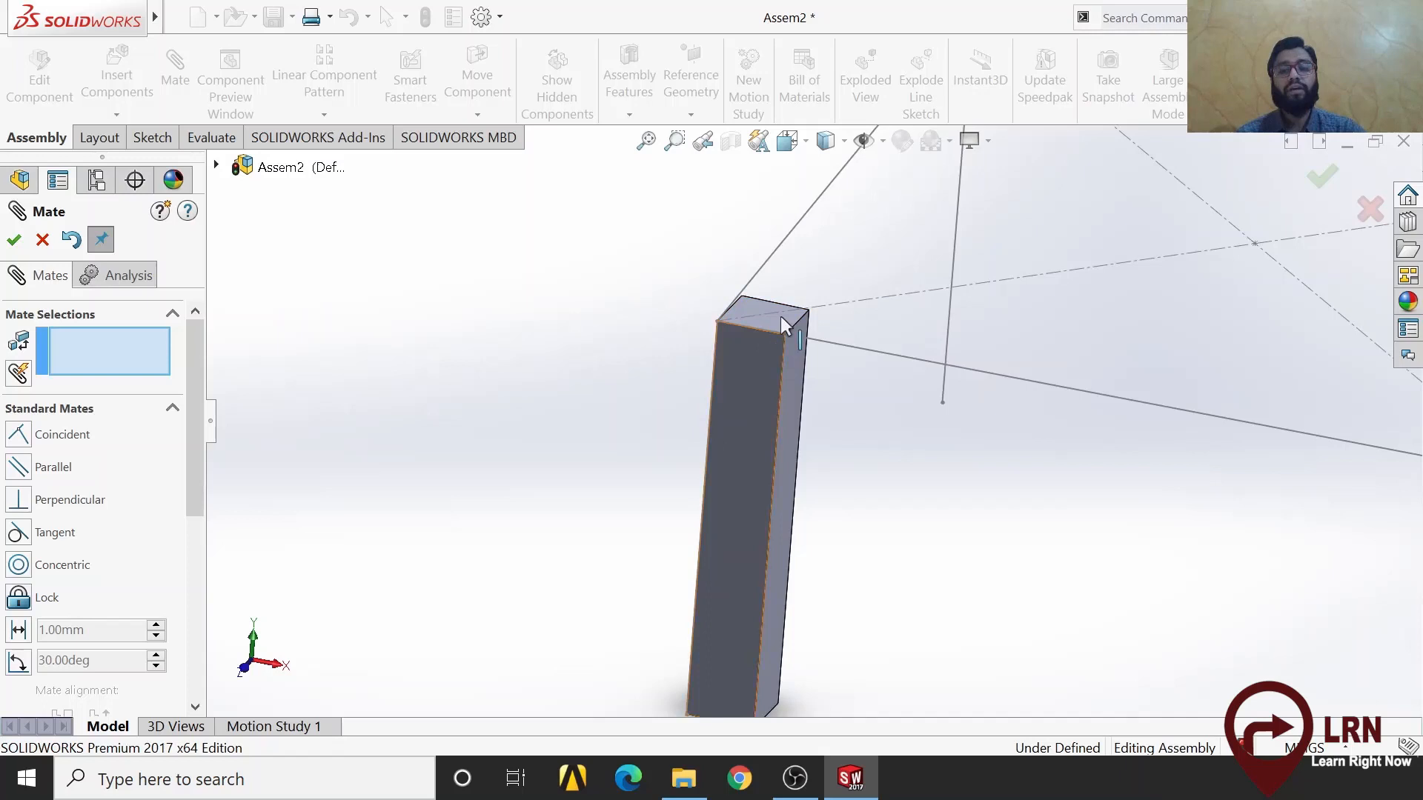
{"action": "scroll", "coordinate": [790, 379], "scroll_direction": "down", "scroll_amount": 3}
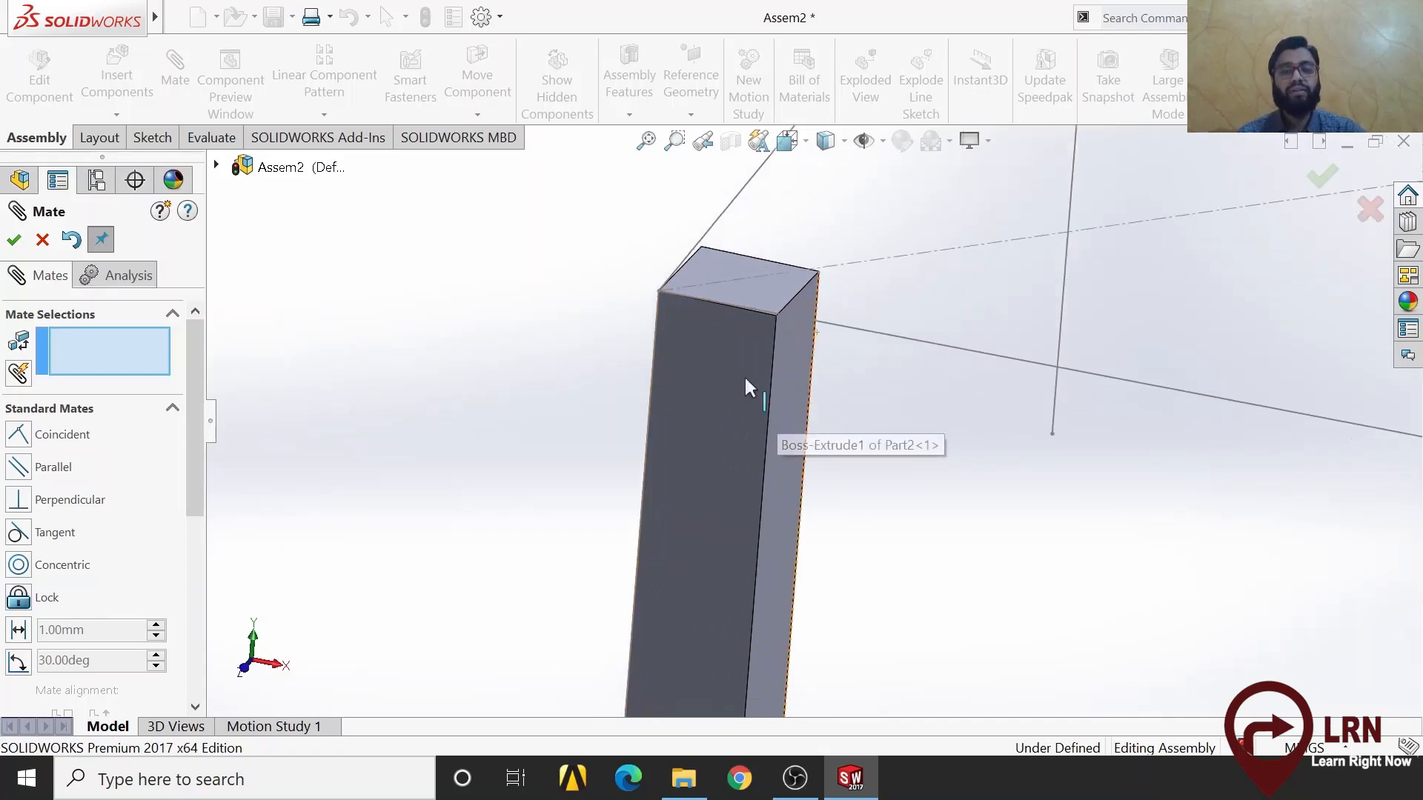
{"action": "middle_click_drag", "start_coordinate": [312, 425], "coordinate": [311, 451]}
{"action": "middle_click_drag", "start_coordinate": [644, 437], "coordinate": [676, 475]}
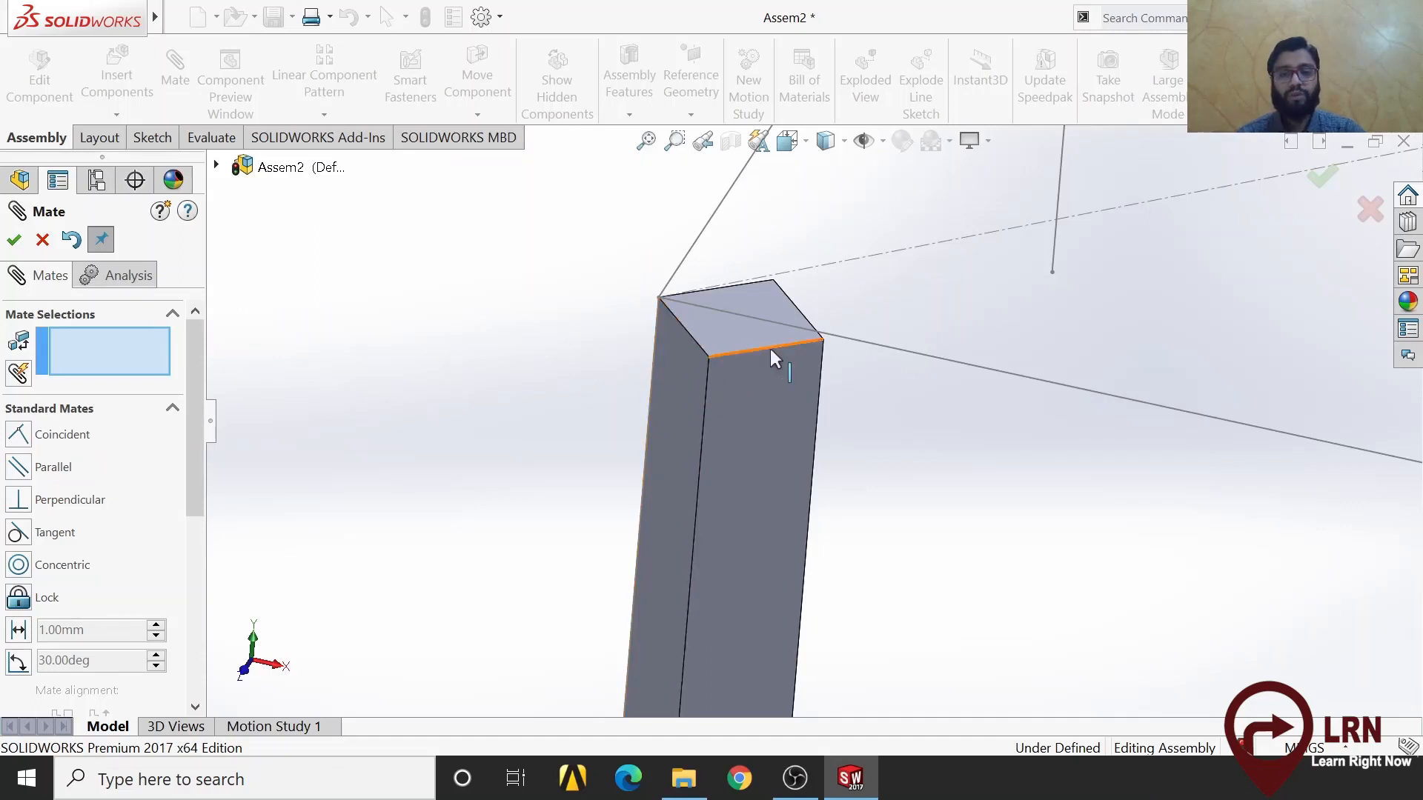
{"action": "mouse_move", "coordinate": [785, 436]}
{"action": "left_mouse_down"}
{"action": "mouse_move", "coordinate": [843, 401]}
{"action": "mouse_move", "coordinate": [843, 305]}
{"action": "left_mouse_up"}
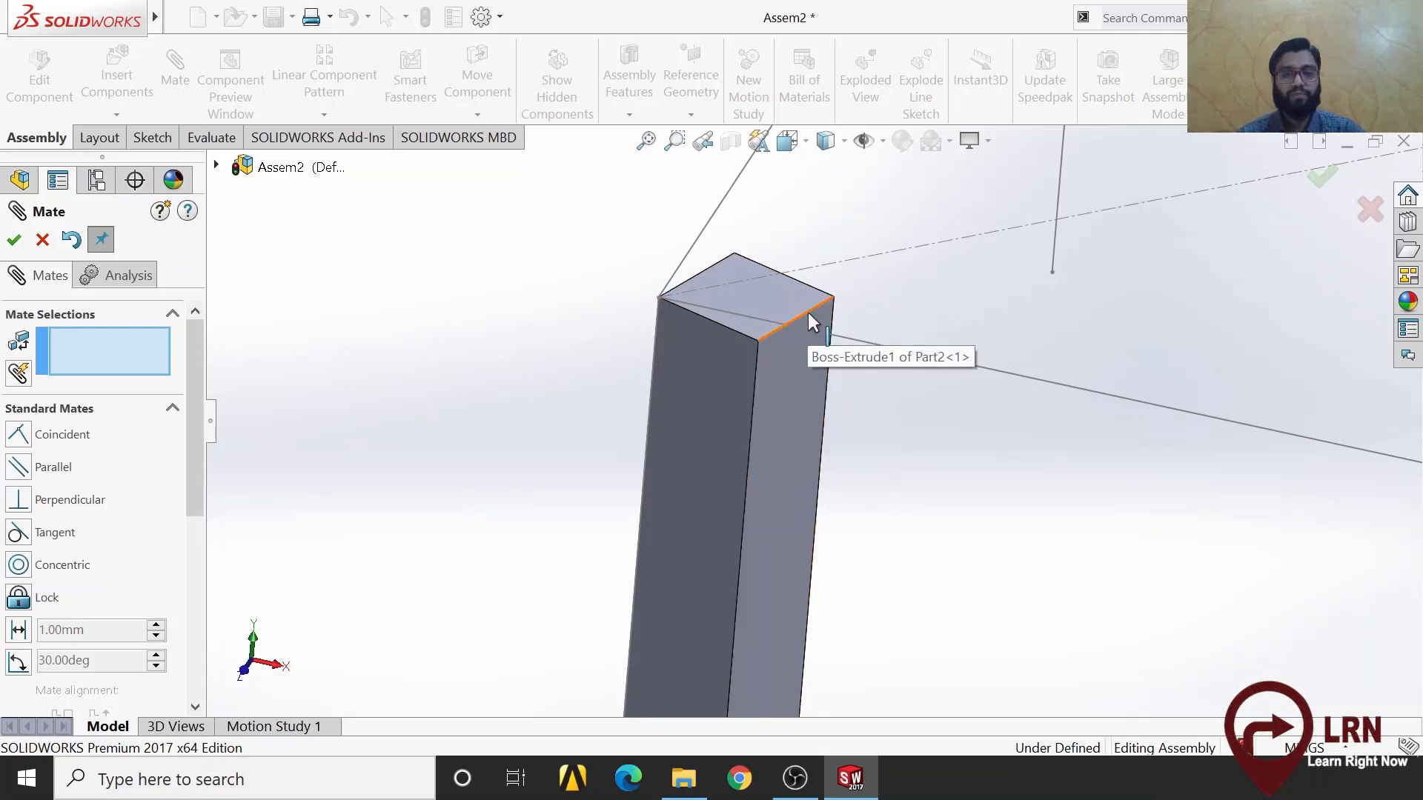
Set up a perpendicular mate between a top edge of Part2 and the skeleton's front seat line
{"action": "left_click", "coordinate": [808, 313]}
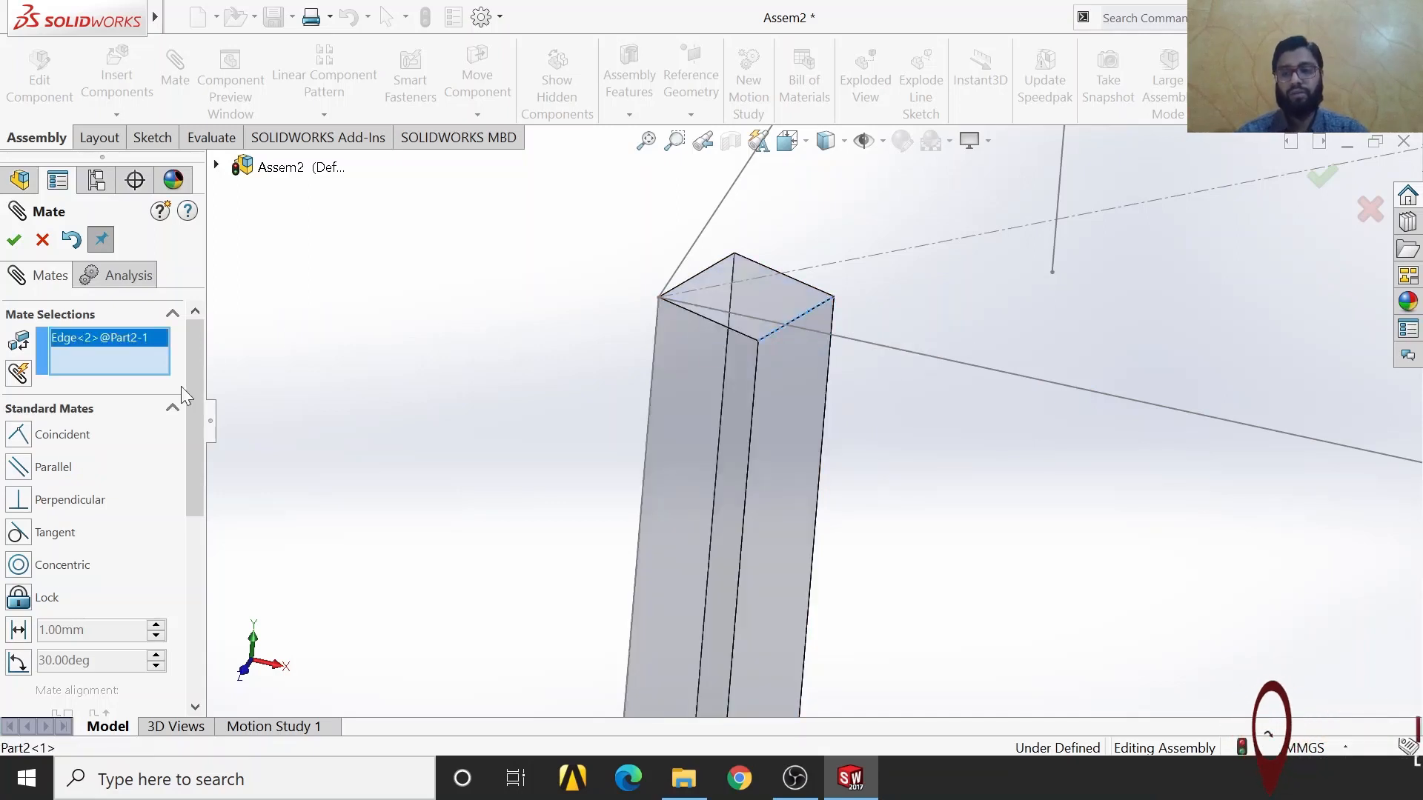
{"action": "left_click", "coordinate": [952, 361]}
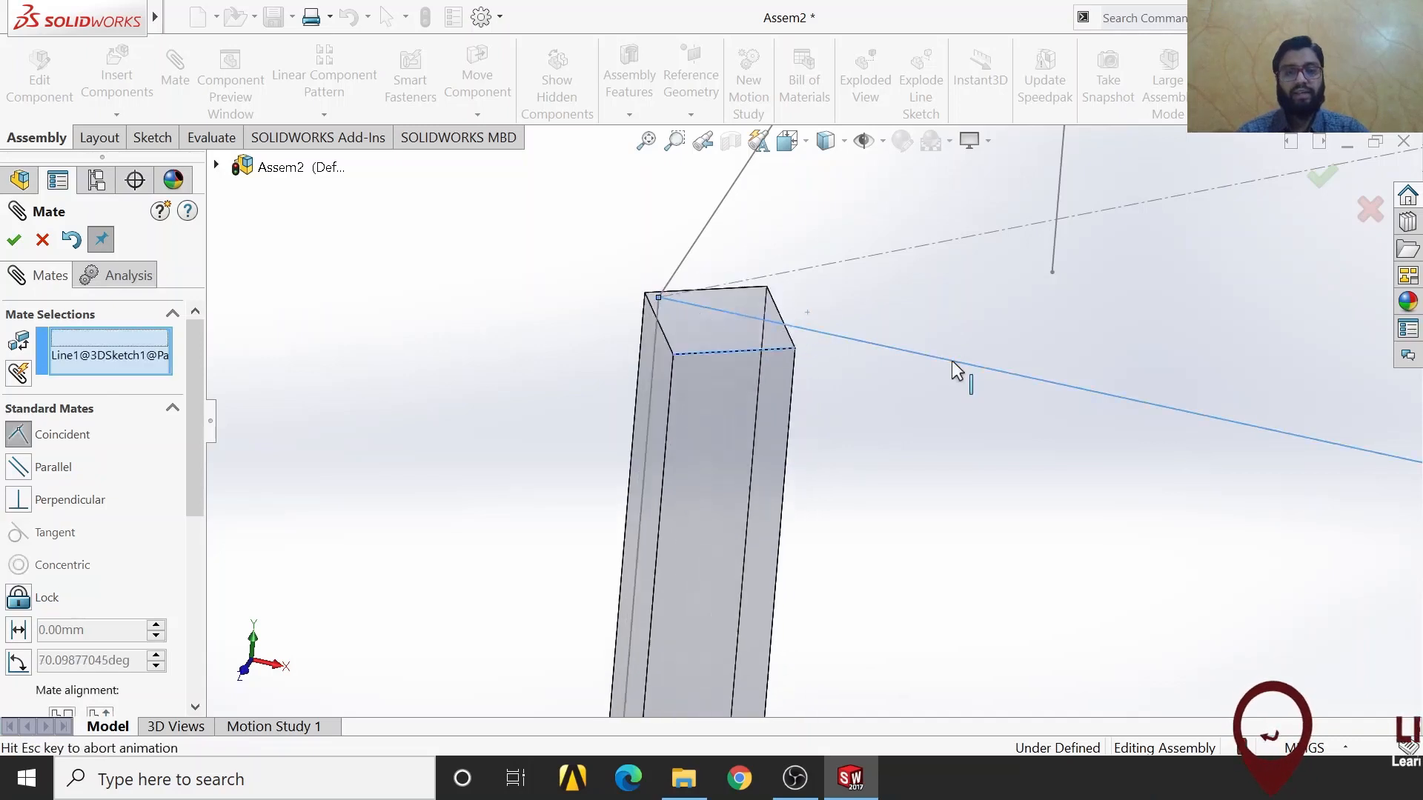
{"action": "left_click", "coordinate": [18, 504]}
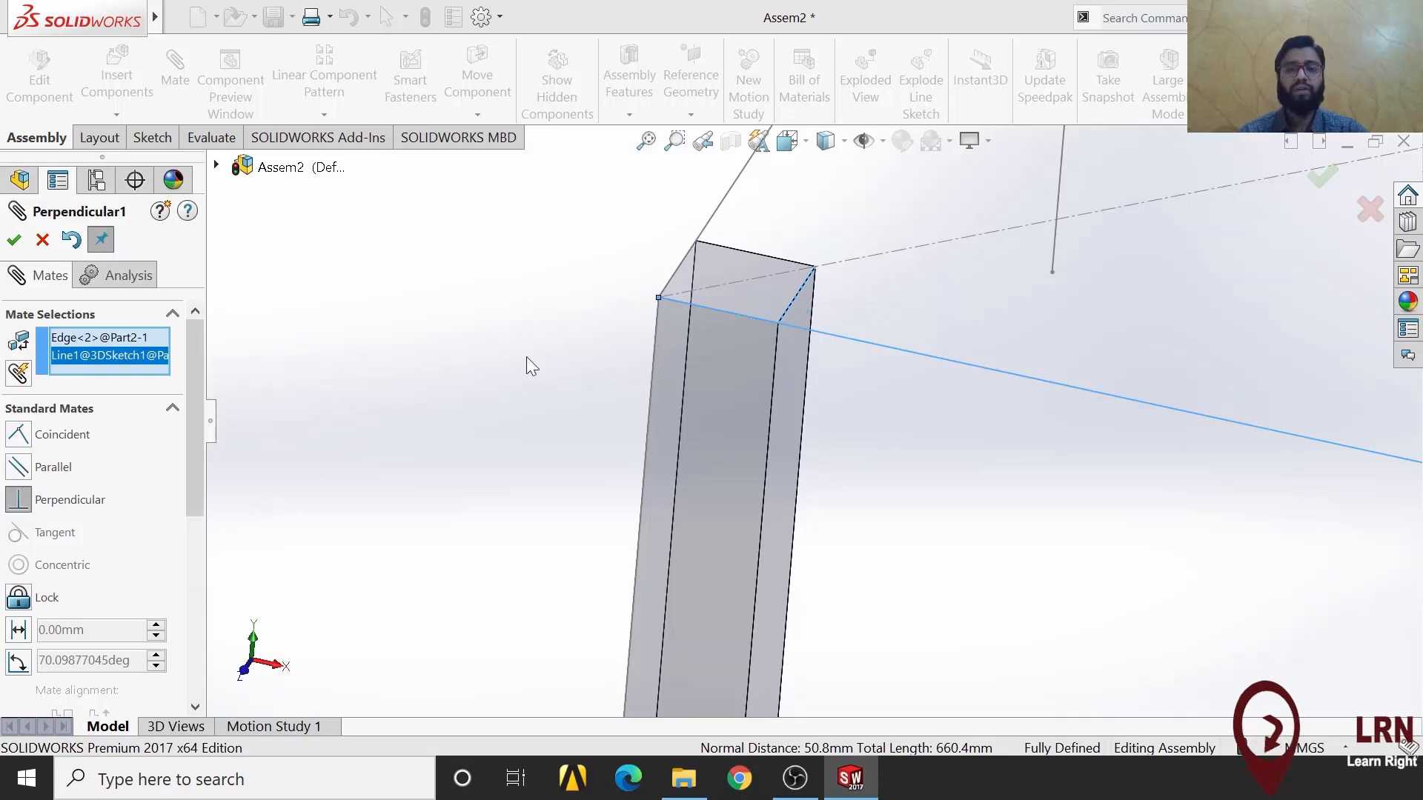
Try a parallel mate for the same edge and seat line, comparing the anti-aligned and aligned orientations
{"action": "left_click", "coordinate": [10, 474]}
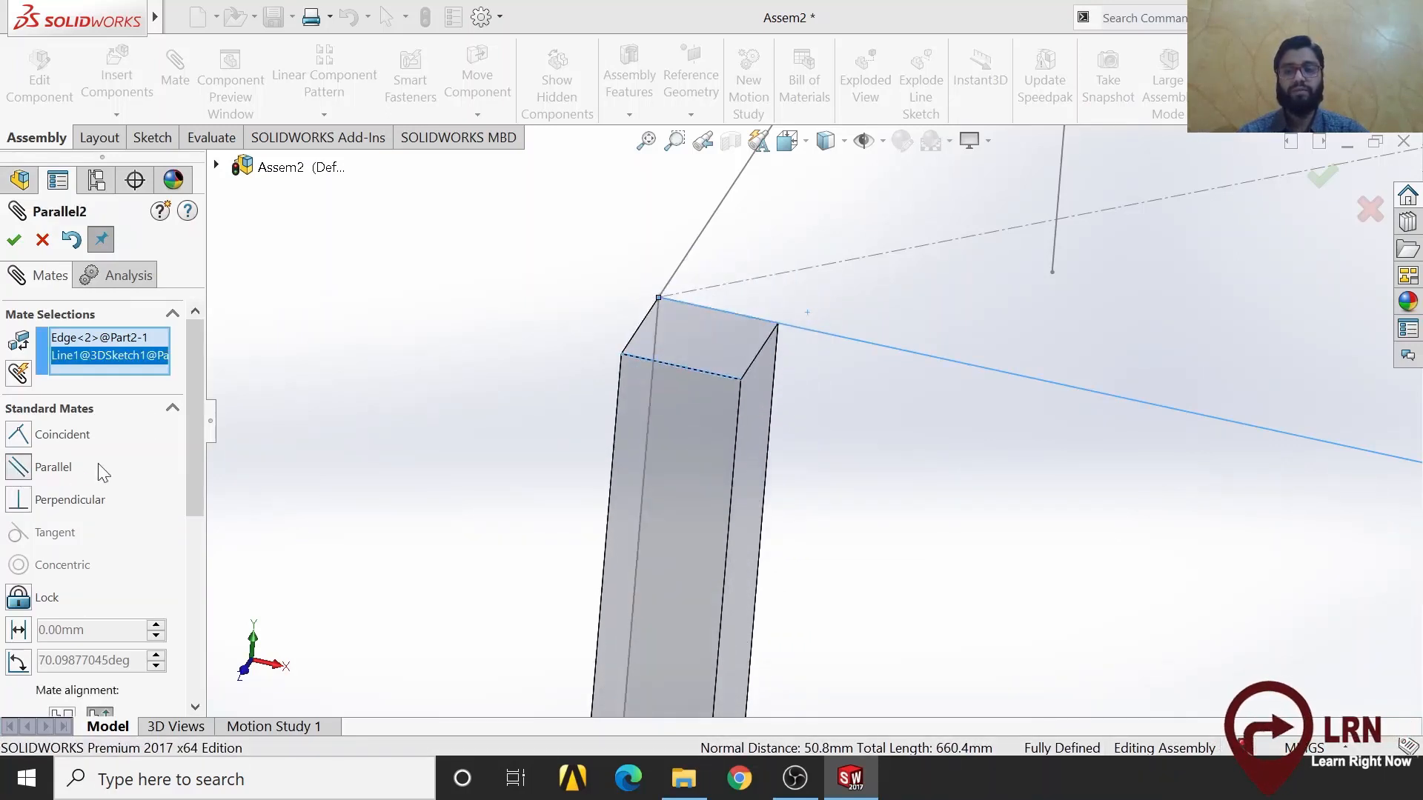
{"action": "left_click_drag", "start_coordinate": [193, 469], "coordinate": [199, 564]}
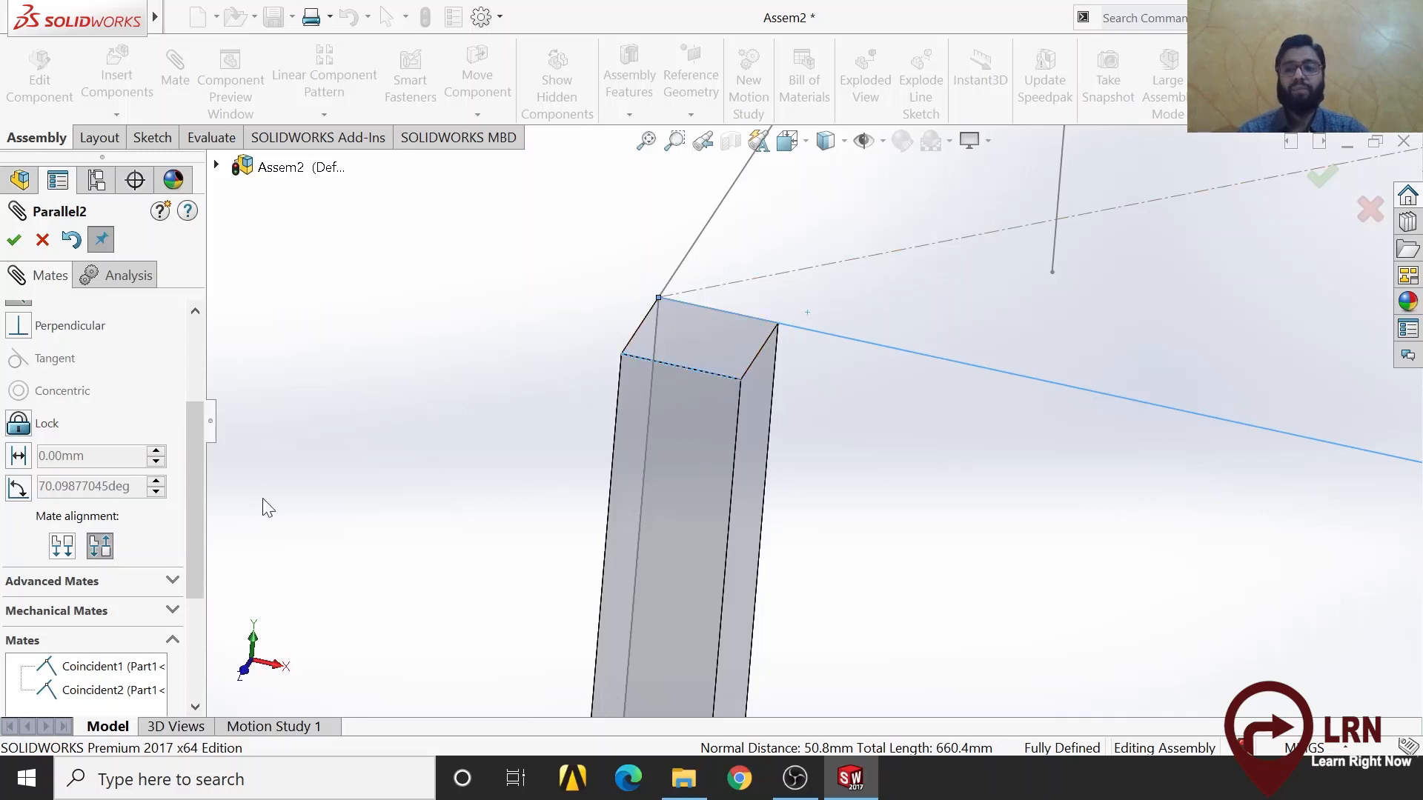
{"action": "left_click", "coordinate": [104, 550]}
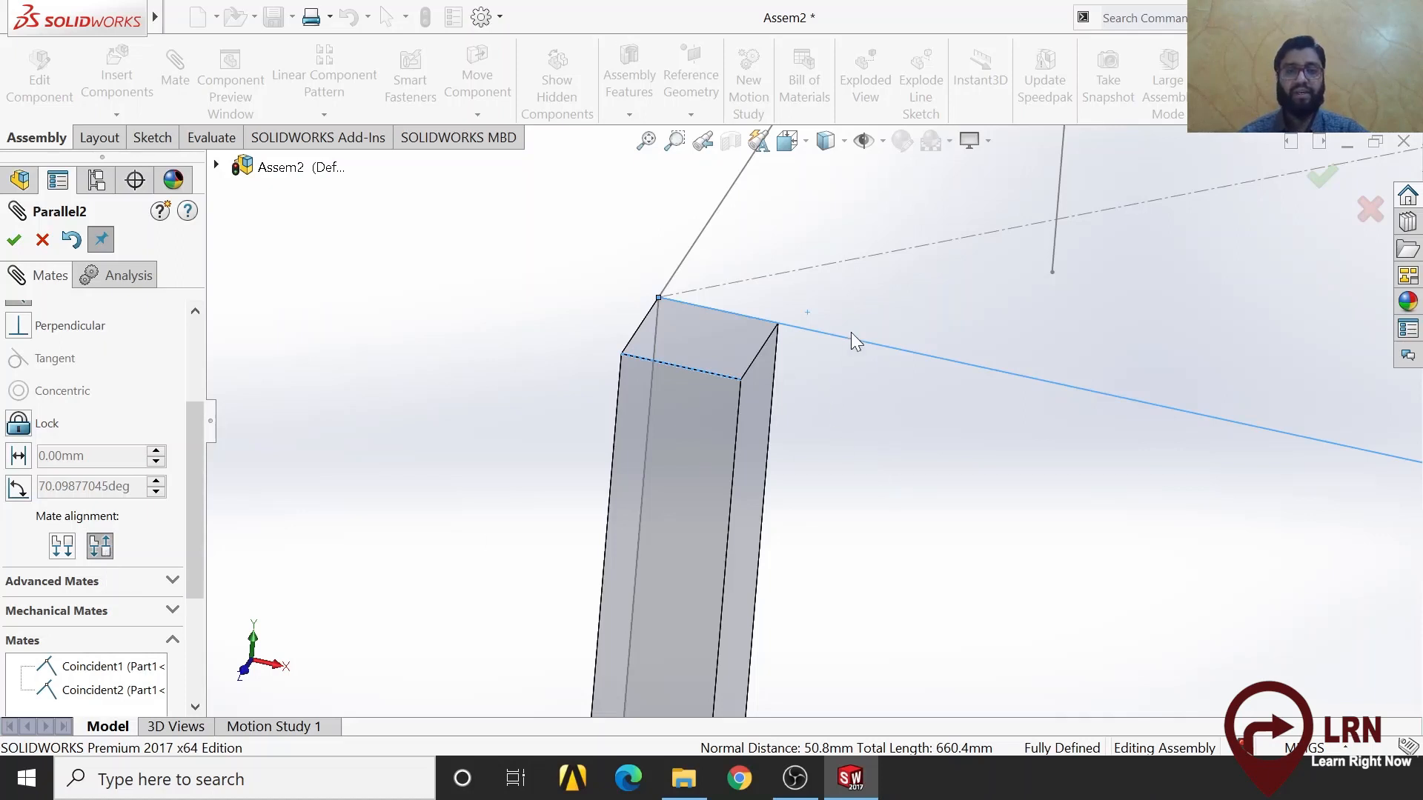
{"action": "left_click", "coordinate": [71, 555]}
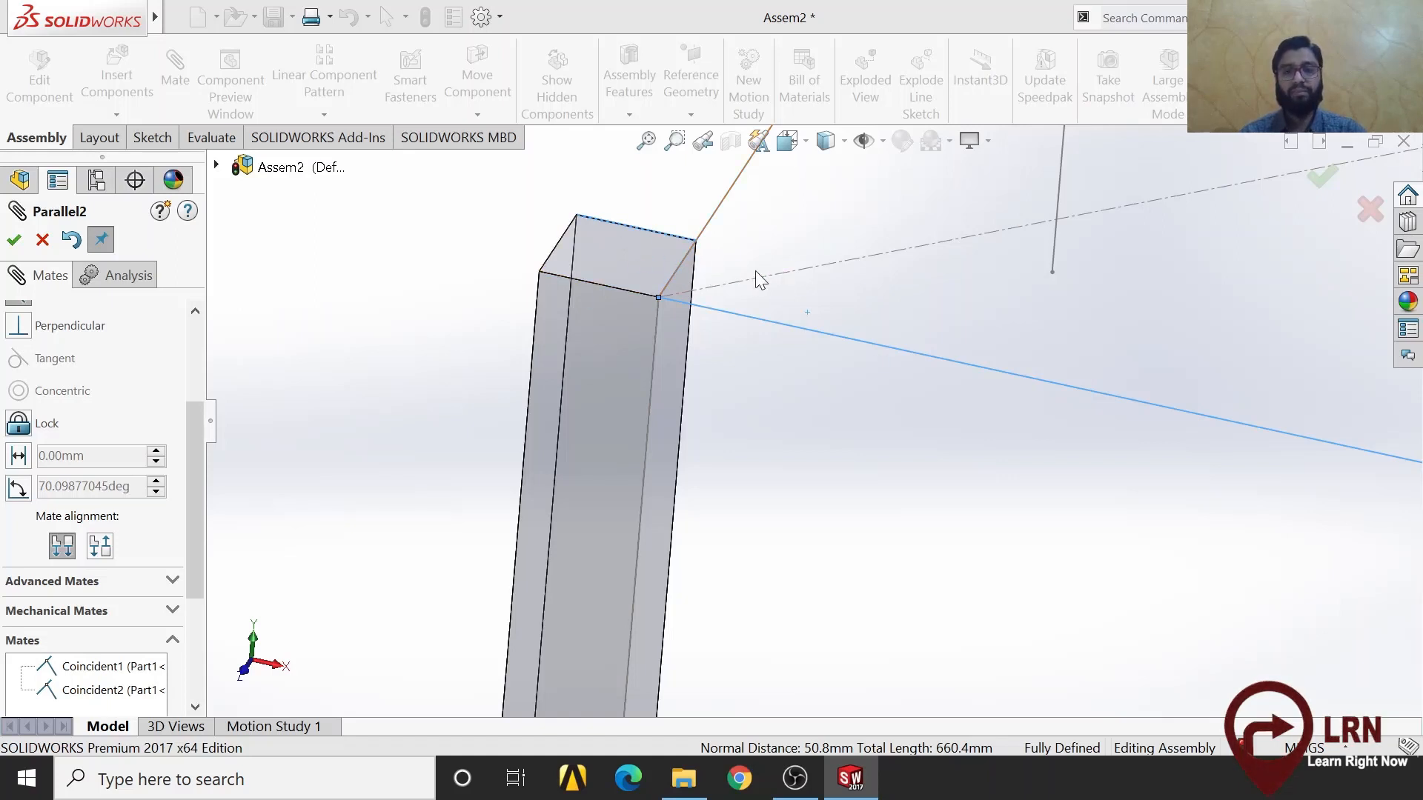
Change the edge-to-seat-line mate back to perpendicular, accept it, and finish mating
{"action": "left_click", "coordinate": [19, 324]}
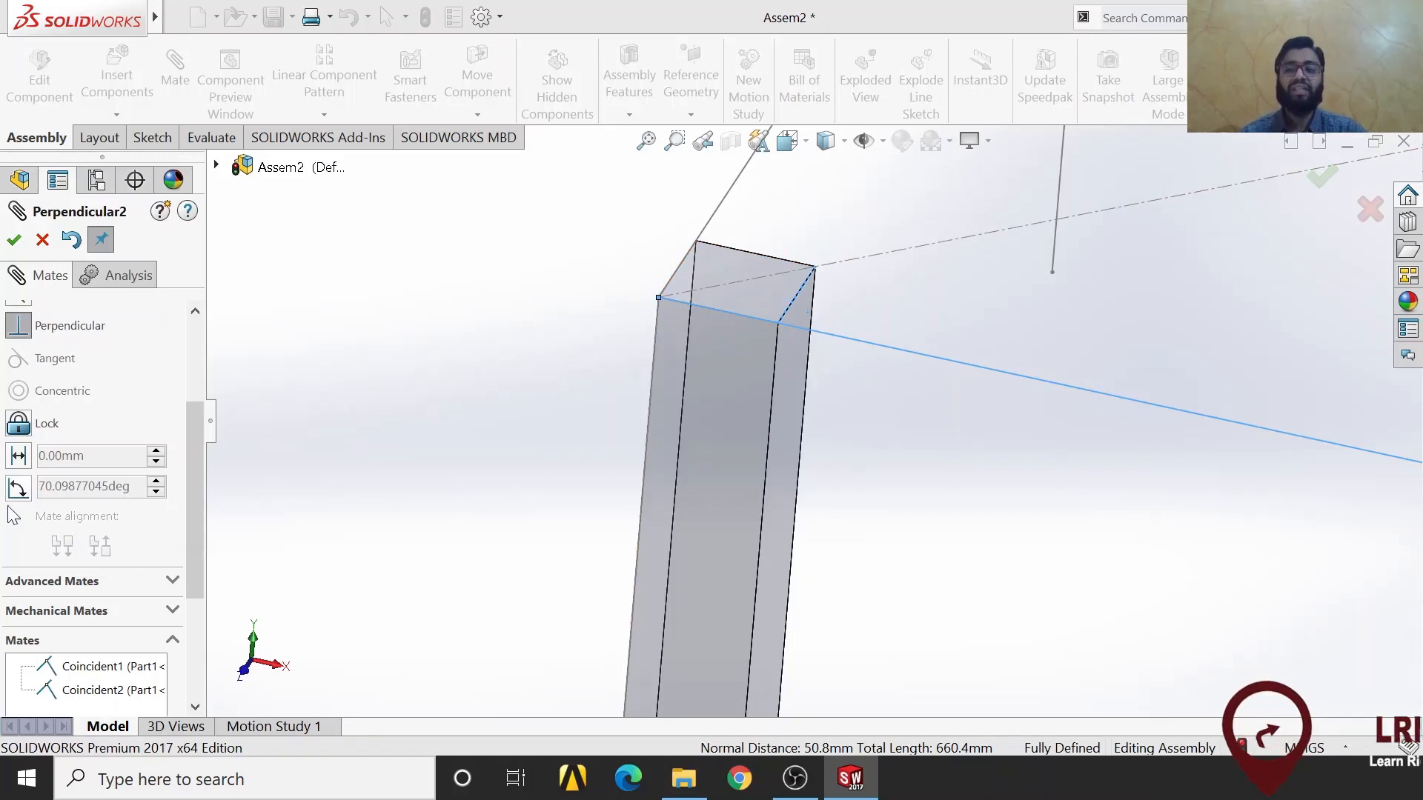
{"action": "left_click_drag", "start_coordinate": [198, 550], "coordinate": [194, 373]}
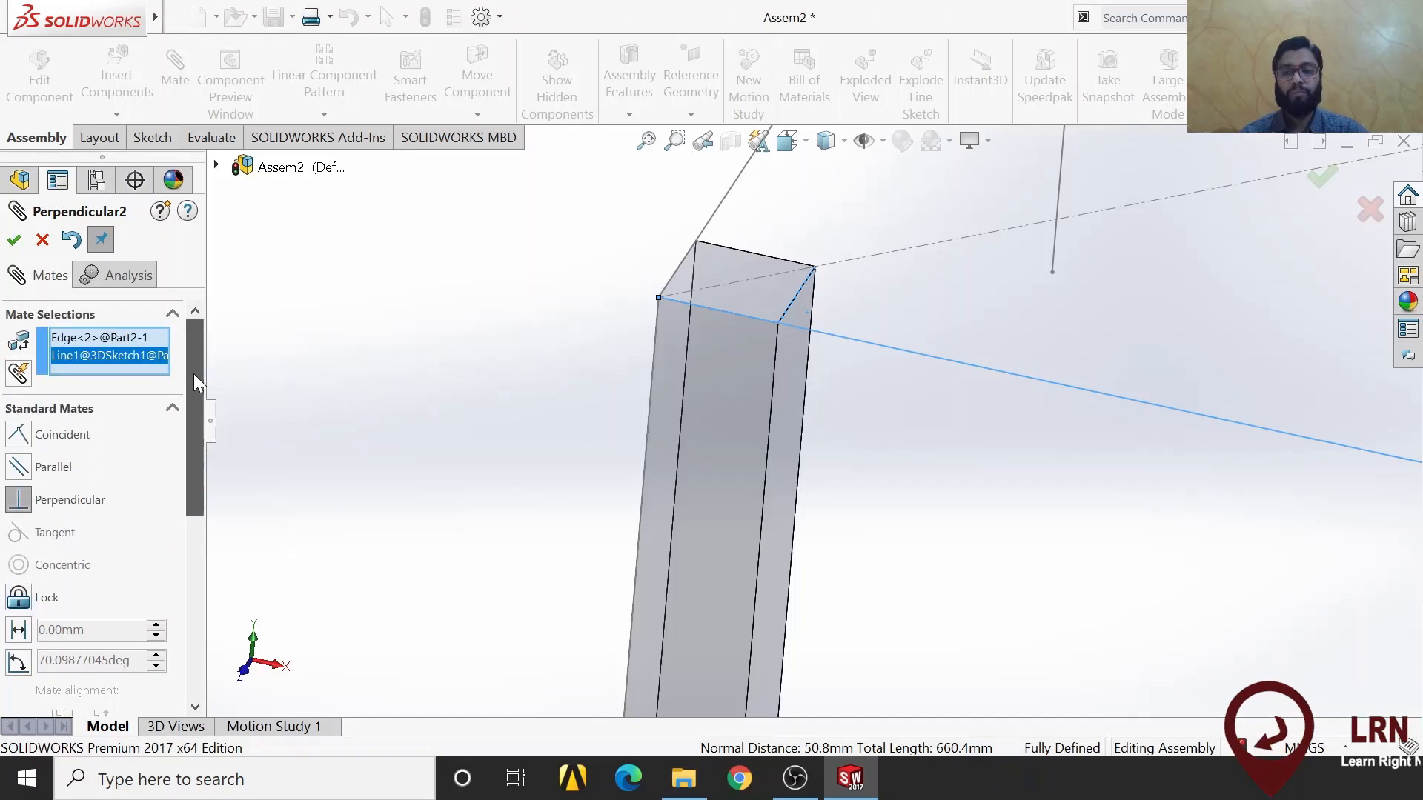
{"action": "left_click", "coordinate": [13, 239]}
{"action": "scroll", "coordinate": [912, 417], "scroll_direction": "up", "scroll_amount": 4}
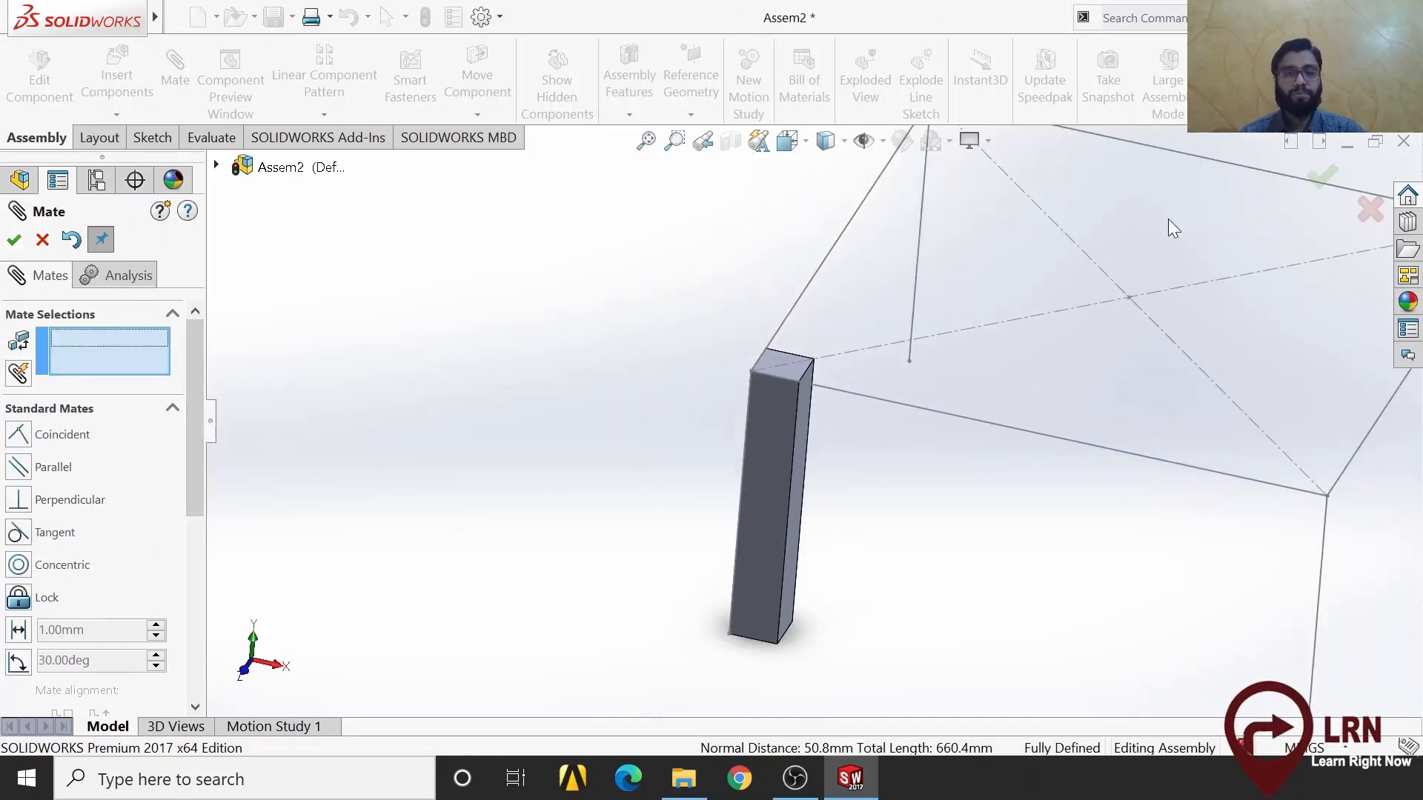
{"action": "left_click", "coordinate": [1324, 177]}
Try to move the mated Part2 and examine its position against the skeleton from several angles
{"action": "middle_click_drag", "start_coordinate": [850, 508], "coordinate": [866, 448]}
{"action": "left_click_drag", "start_coordinate": [794, 476], "coordinate": [705, 484]}
{"action": "left_click", "coordinate": [806, 521]}
{"action": "left_click_drag", "start_coordinate": [768, 524], "coordinate": [731, 613]}
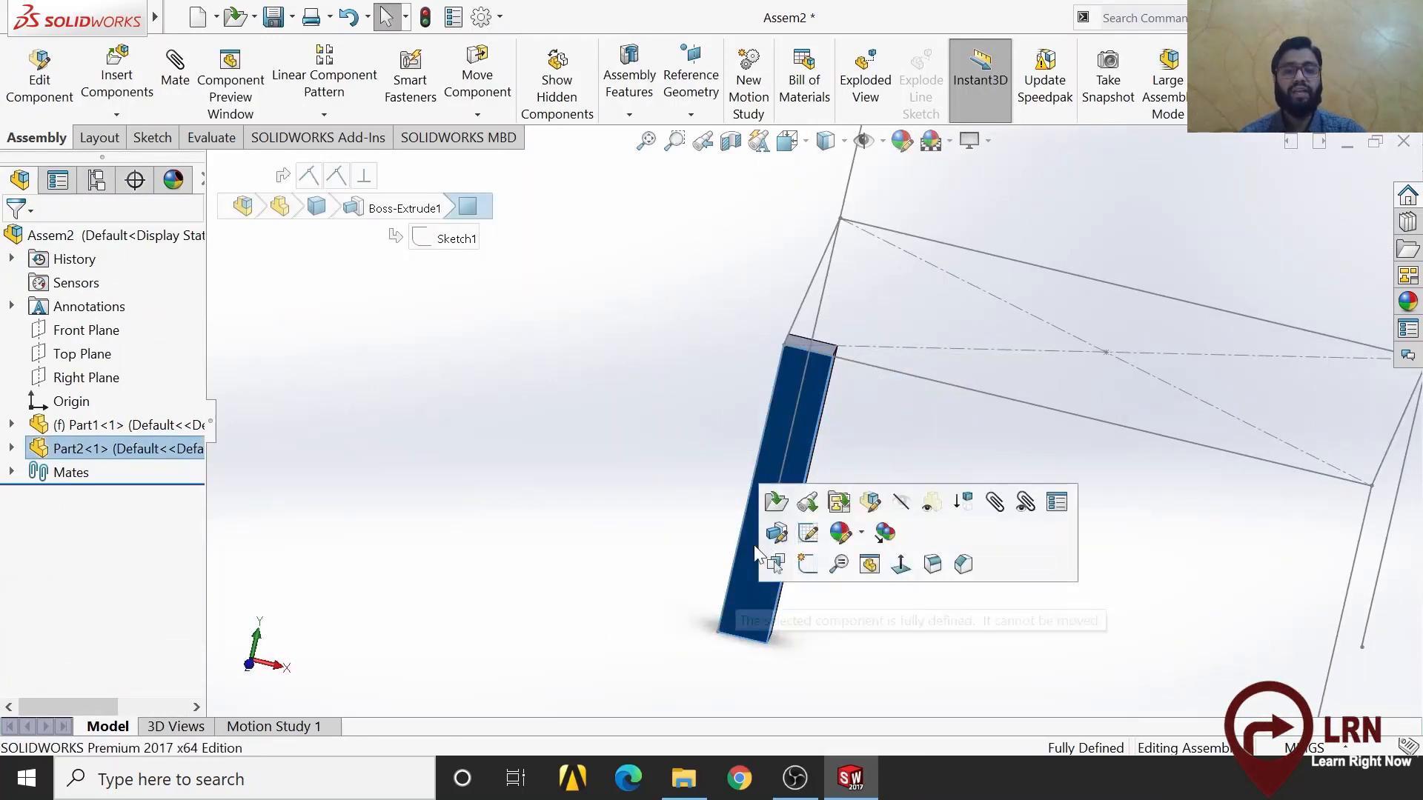
{"action": "left_click", "coordinate": [858, 615]}
{"action": "middle_click_drag", "start_coordinate": [857, 591], "coordinate": [1047, 557]}
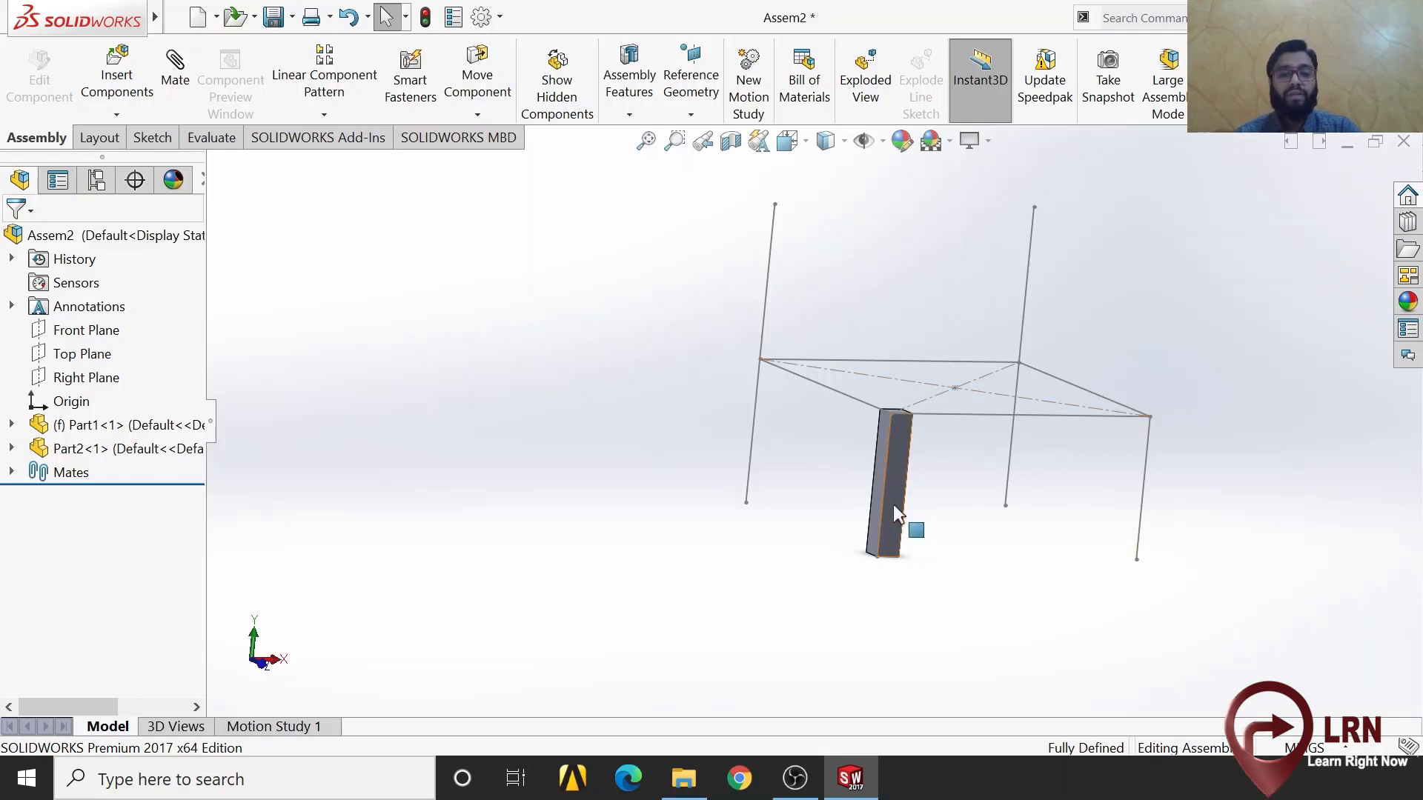
{"action": "scroll", "coordinate": [914, 500], "scroll_direction": "down", "scroll_amount": 2}
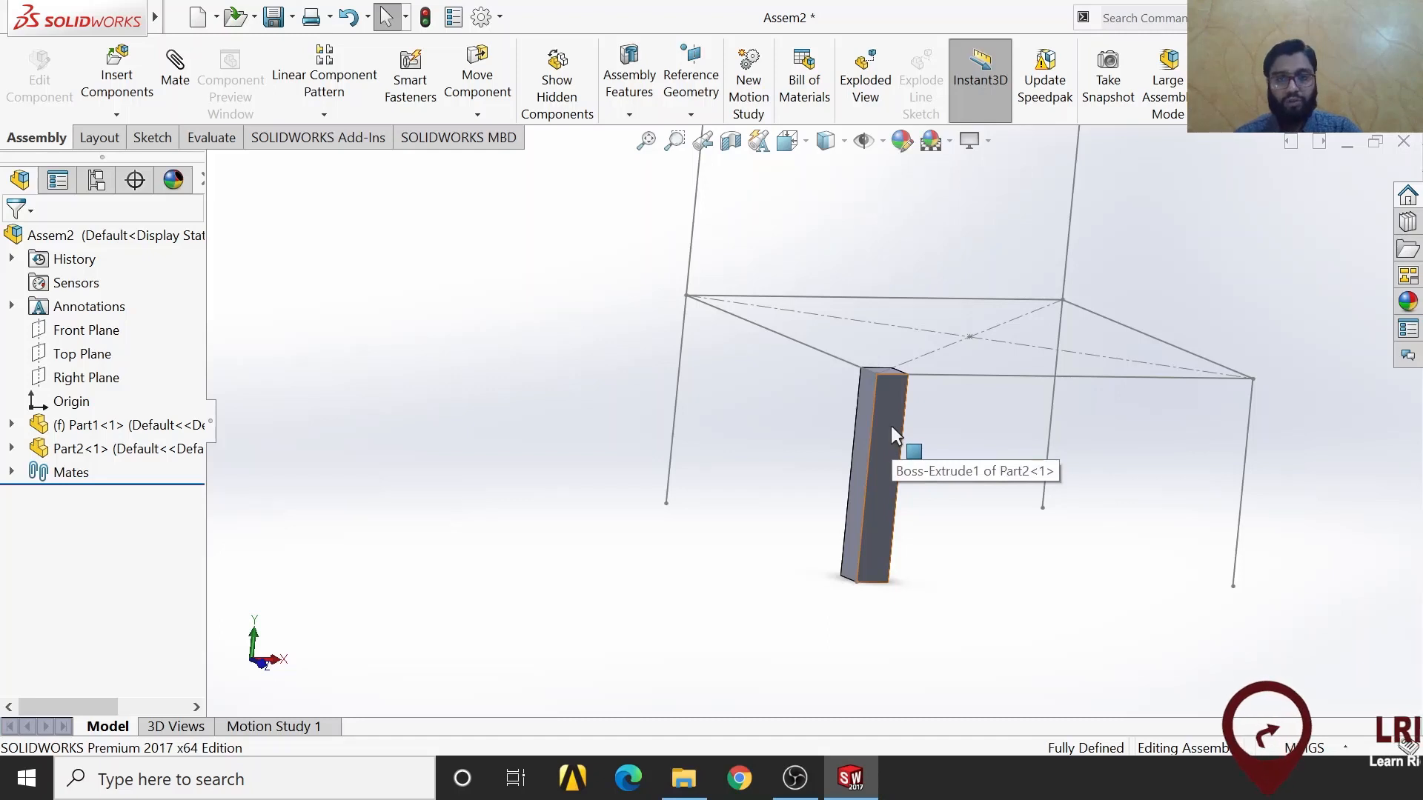
{"action": "middle_click_drag", "start_coordinate": [990, 367], "coordinate": [931, 492]}
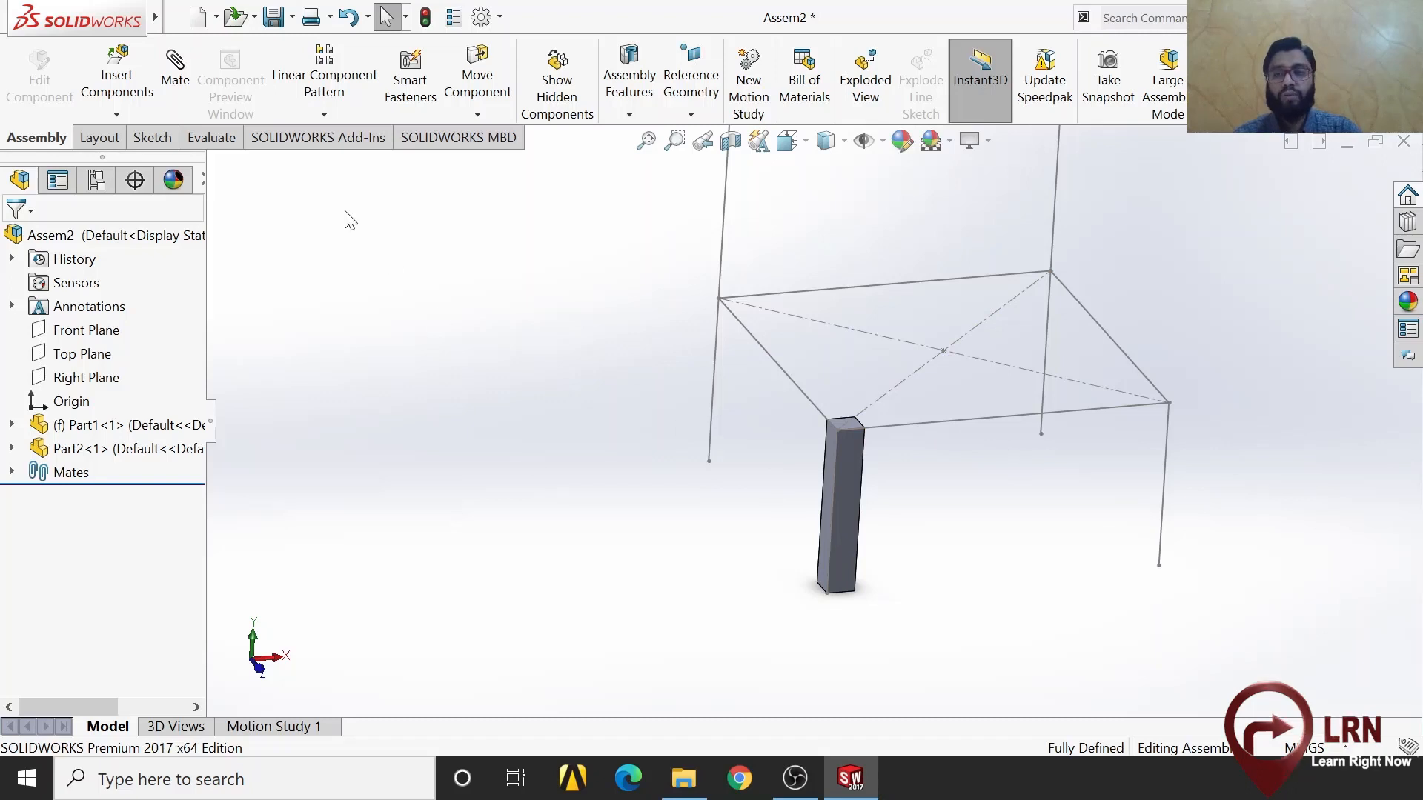
{"action": "left_click", "coordinate": [326, 115]}
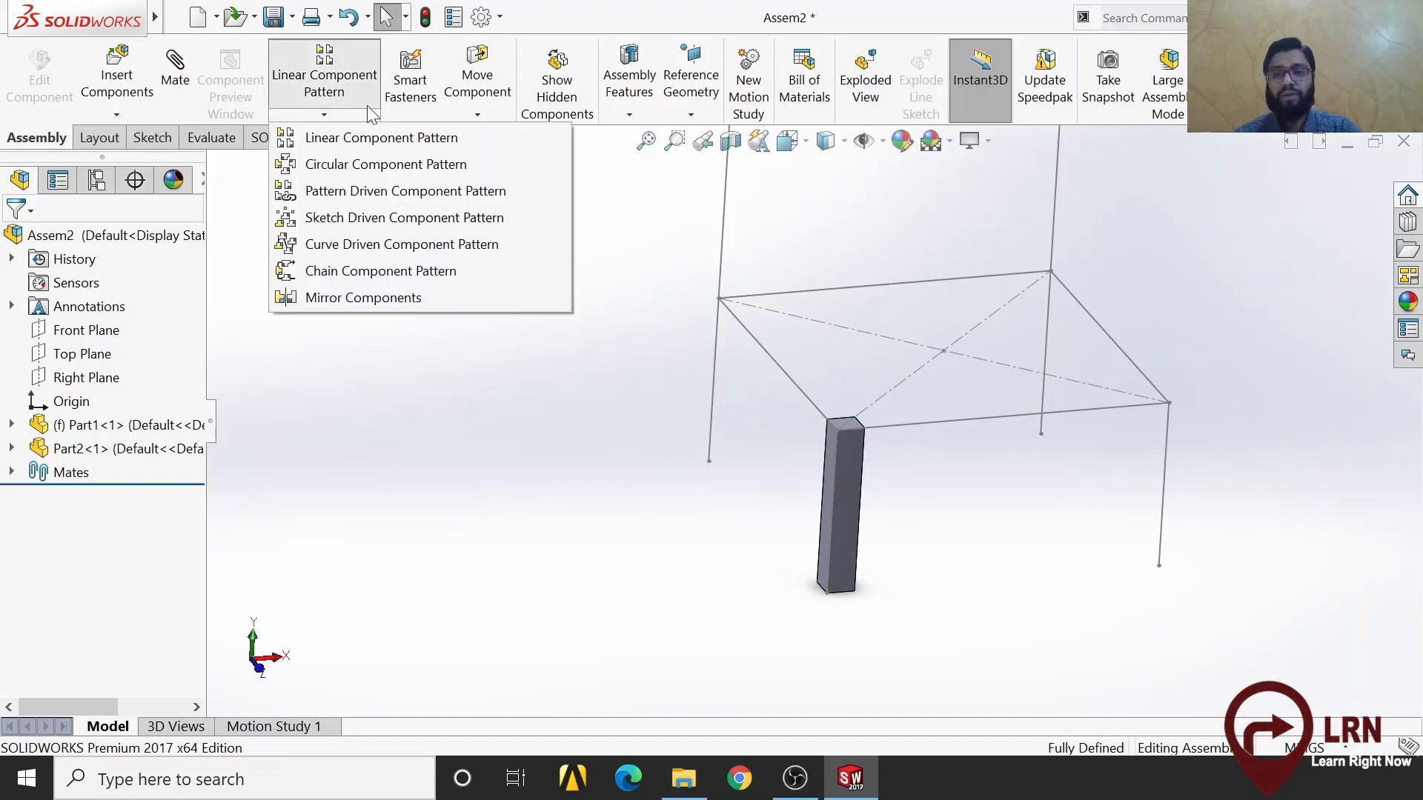
{"action": "left_click", "coordinate": [437, 166]}
{"action": "left_click", "coordinate": [71, 306]}
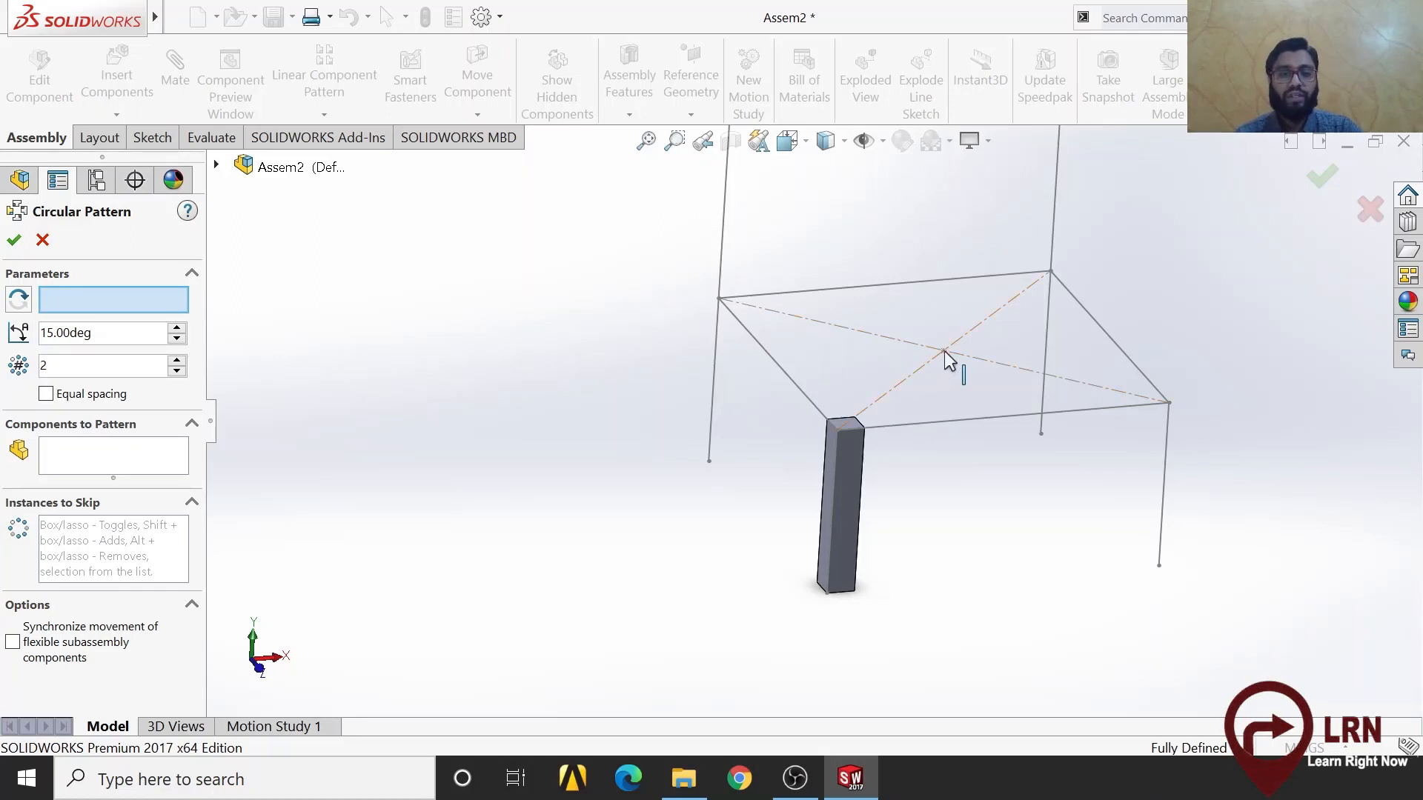
{"action": "scroll", "coordinate": [947, 359], "scroll_direction": "down", "scroll_amount": 4}
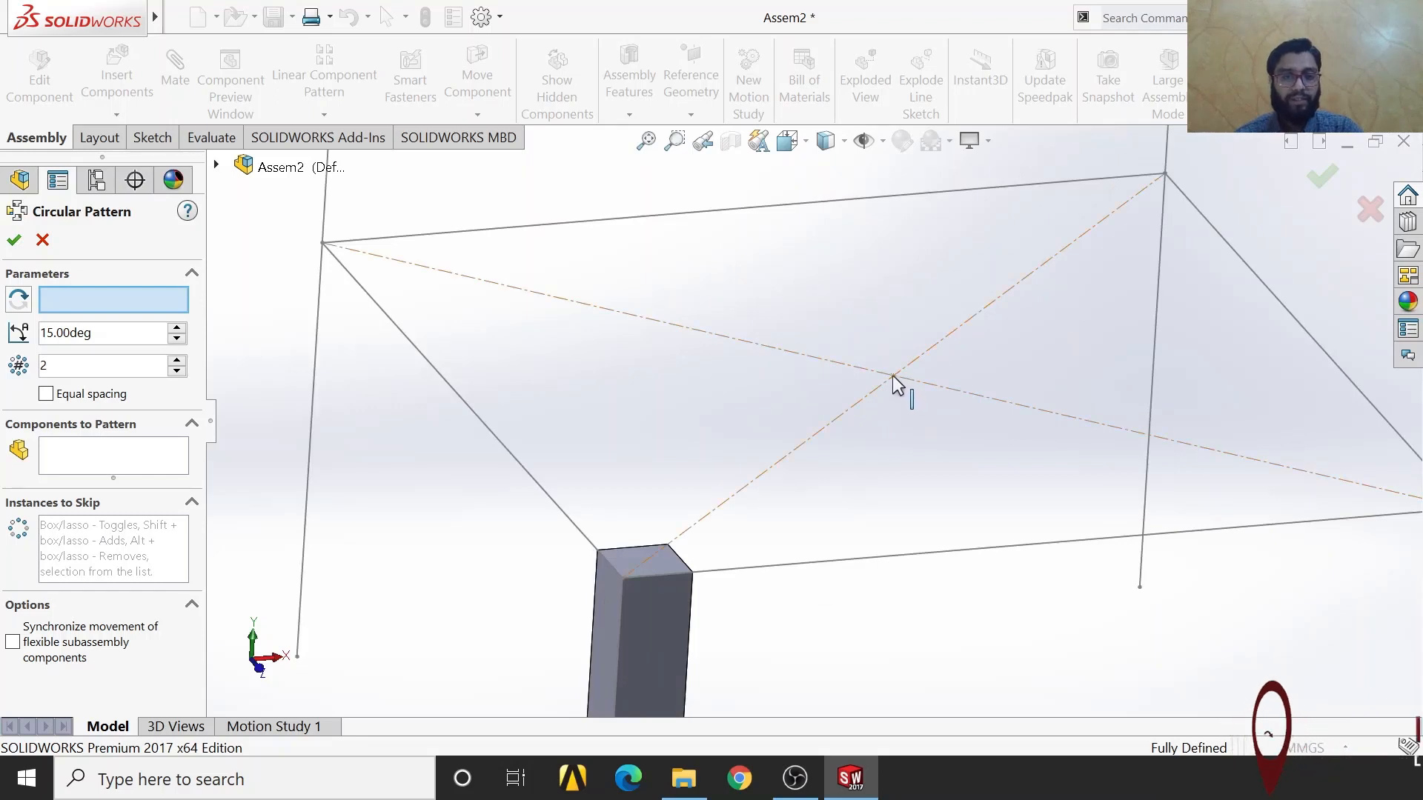
{"action": "left_click", "coordinate": [1370, 210]}
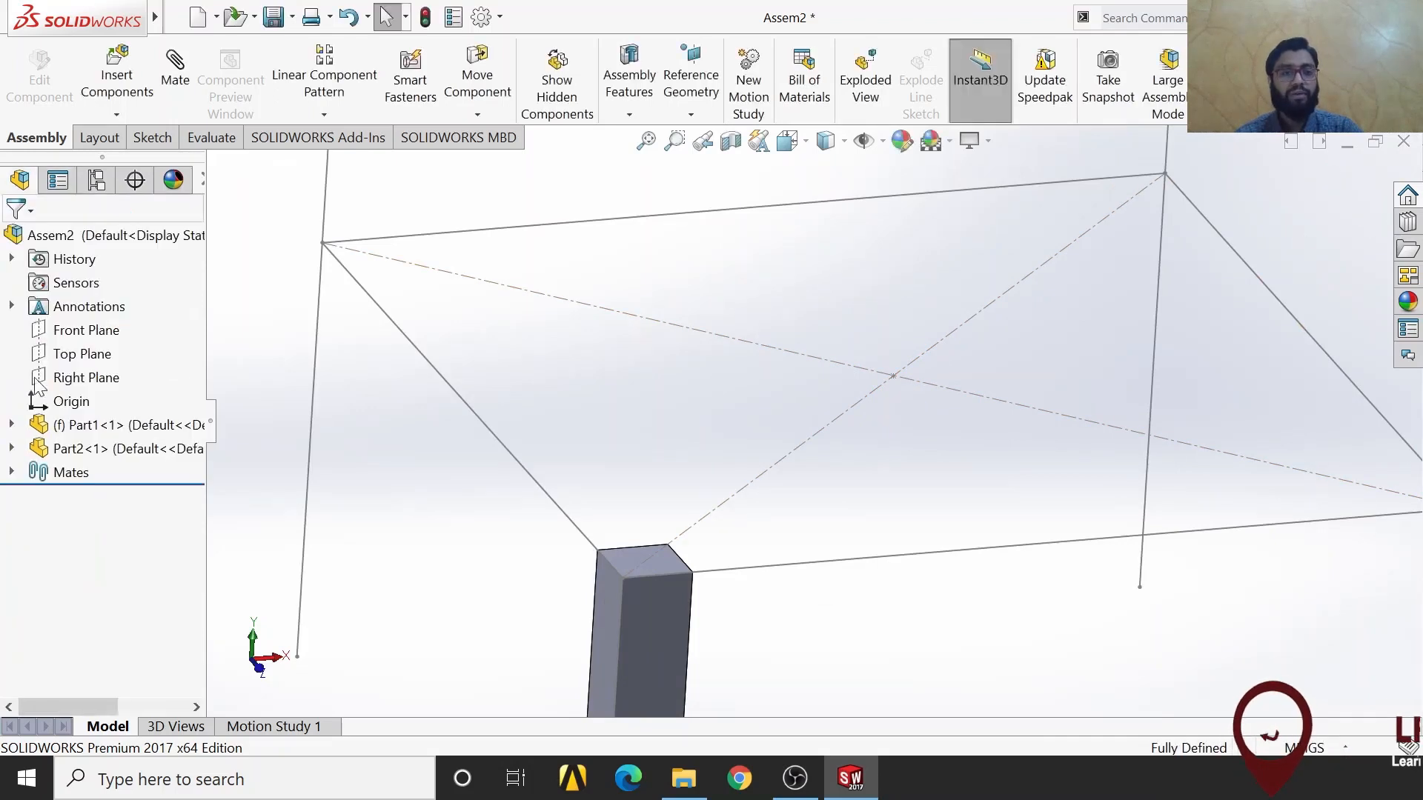
Open the skeleton Part1 in its own window to examine its 3D sketch, and return to the Assem2 assembly
{"action": "key", "text": "f"}
{"action": "mouse_move", "coordinate": [679, 565]}
{"action": "middle_mouse_down"}
{"action": "mouse_move", "coordinate": [686, 509]}
{"action": "mouse_move", "coordinate": [693, 532]}
{"action": "middle_mouse_up"}
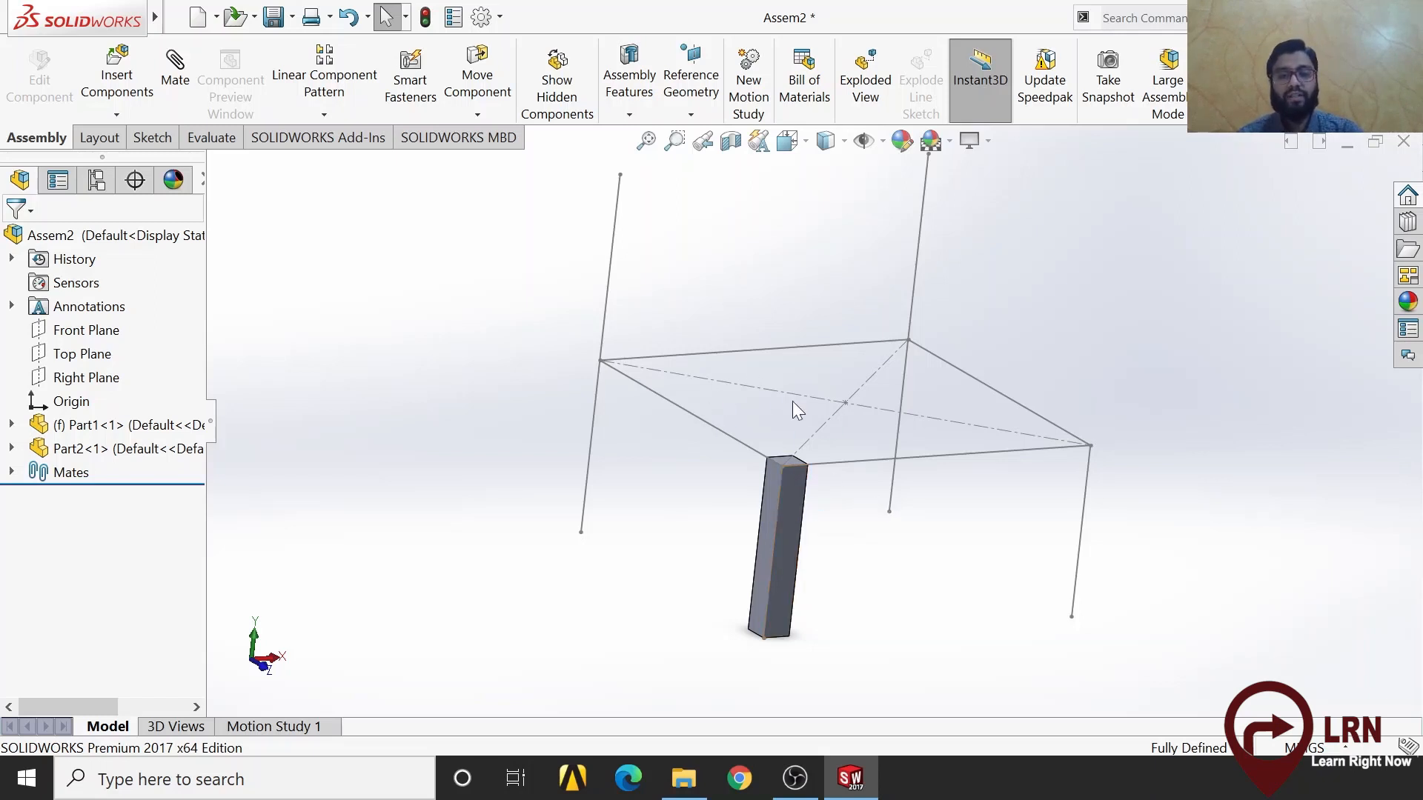
{"action": "left_click", "coordinate": [134, 425]}
{"action": "left_click", "coordinate": [149, 361]}
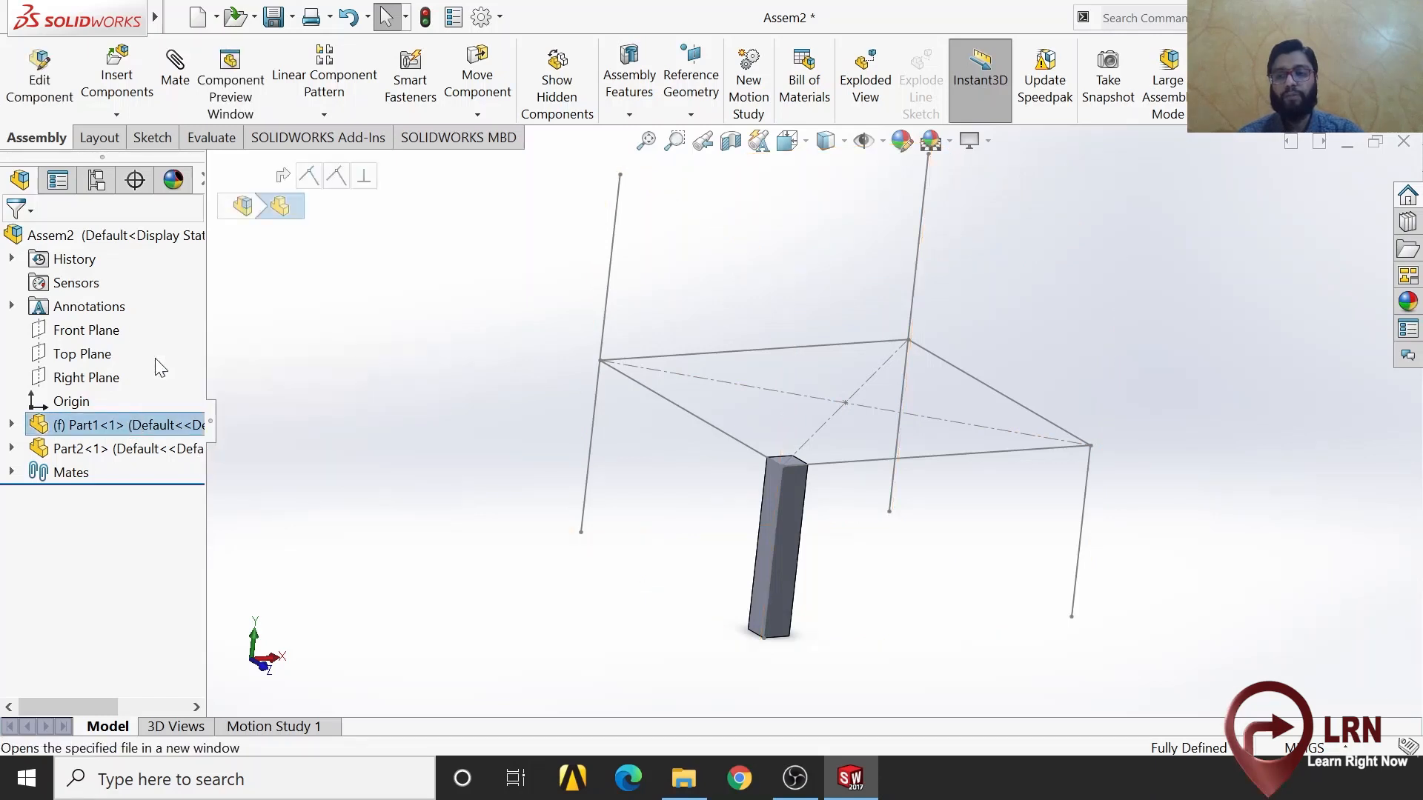
{"action": "mouse_move", "coordinate": [697, 481]}
{"action": "middle_mouse_down"}
{"action": "mouse_move", "coordinate": [711, 492]}
{"action": "mouse_move", "coordinate": [879, 464]}
{"action": "mouse_move", "coordinate": [857, 581]}
{"action": "mouse_move", "coordinate": [884, 520]}
{"action": "middle_mouse_up"}
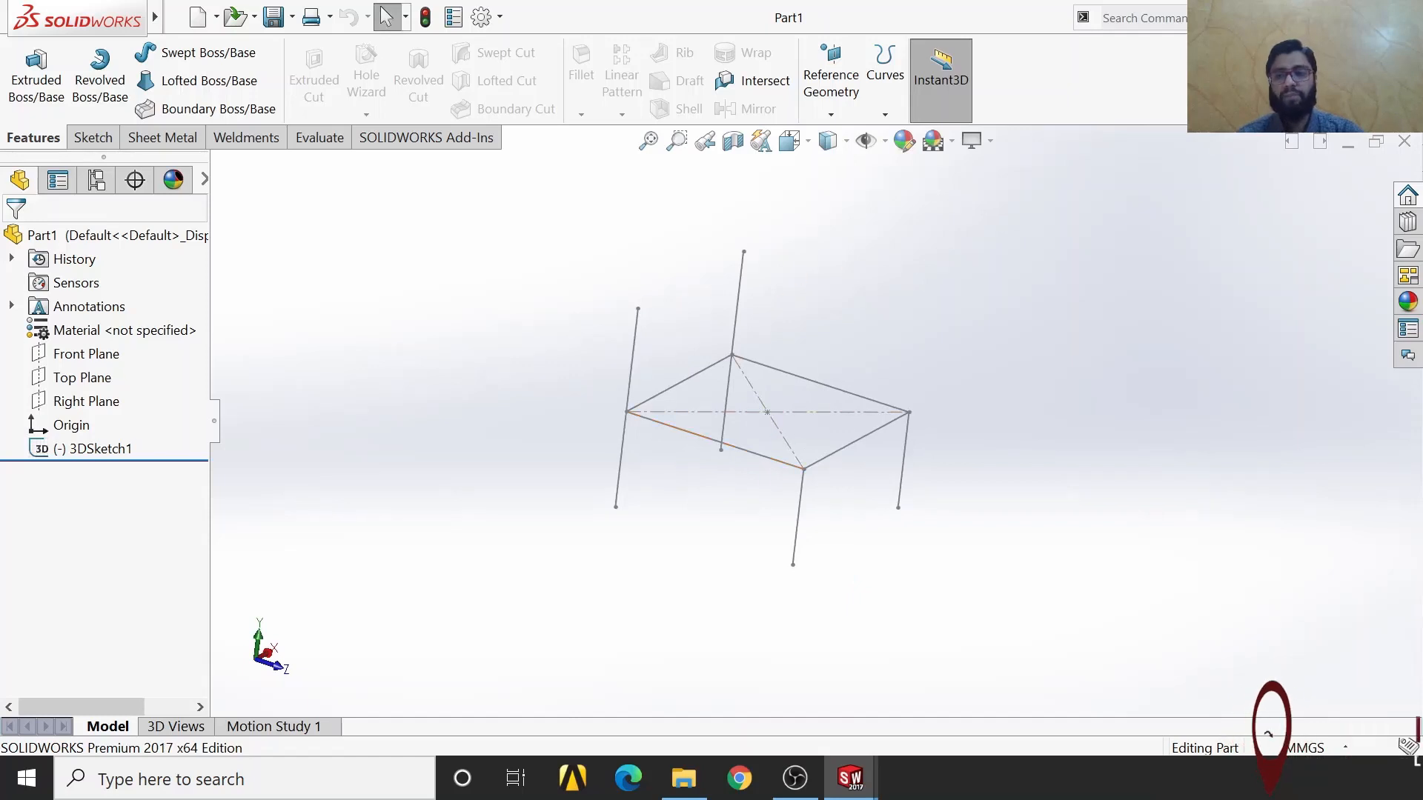
{"action": "left_click", "coordinate": [86, 138]}
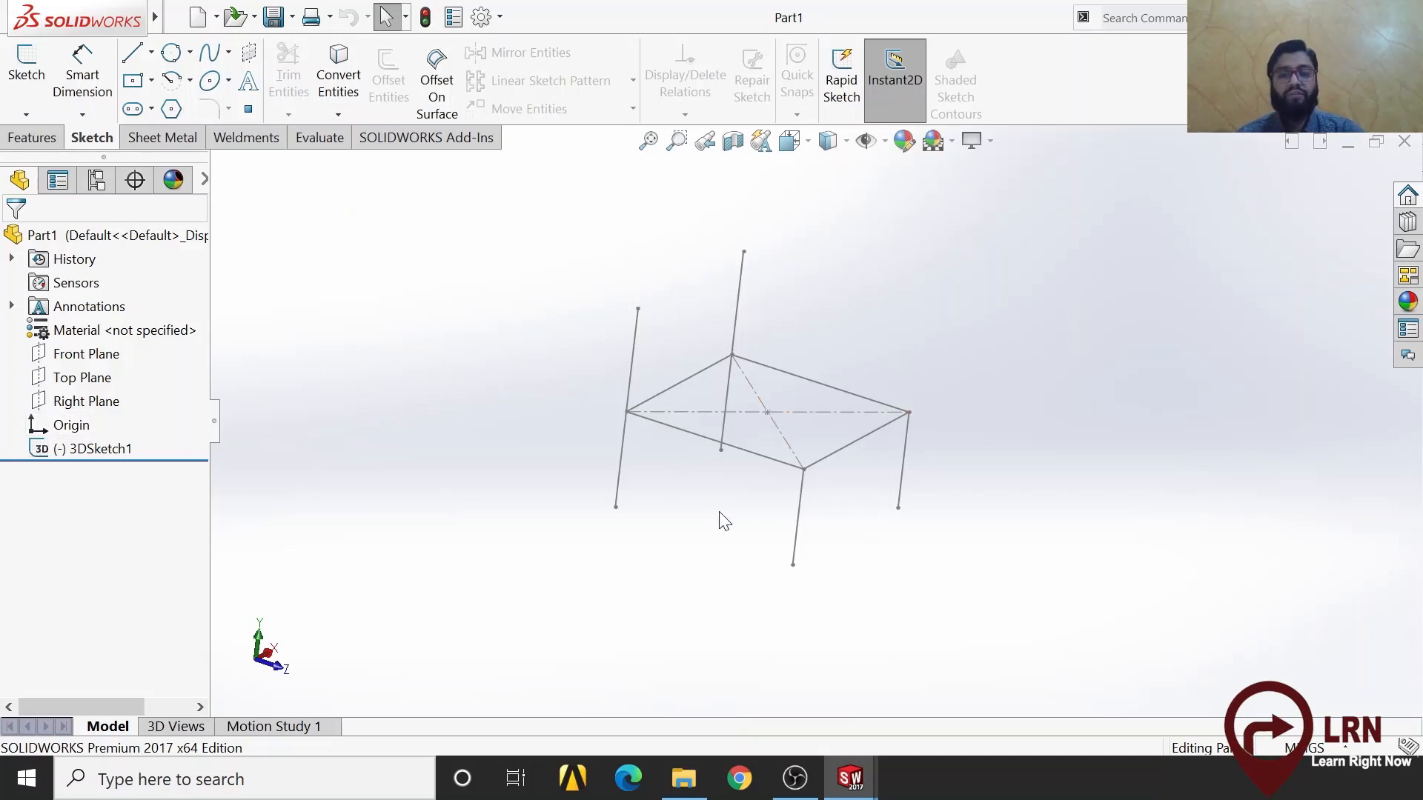
{"action": "mouse_move", "coordinate": [742, 548]}
{"action": "middle_mouse_down"}
{"action": "mouse_move", "coordinate": [740, 492]}
{"action": "mouse_move", "coordinate": [743, 524]}
{"action": "middle_mouse_up"}
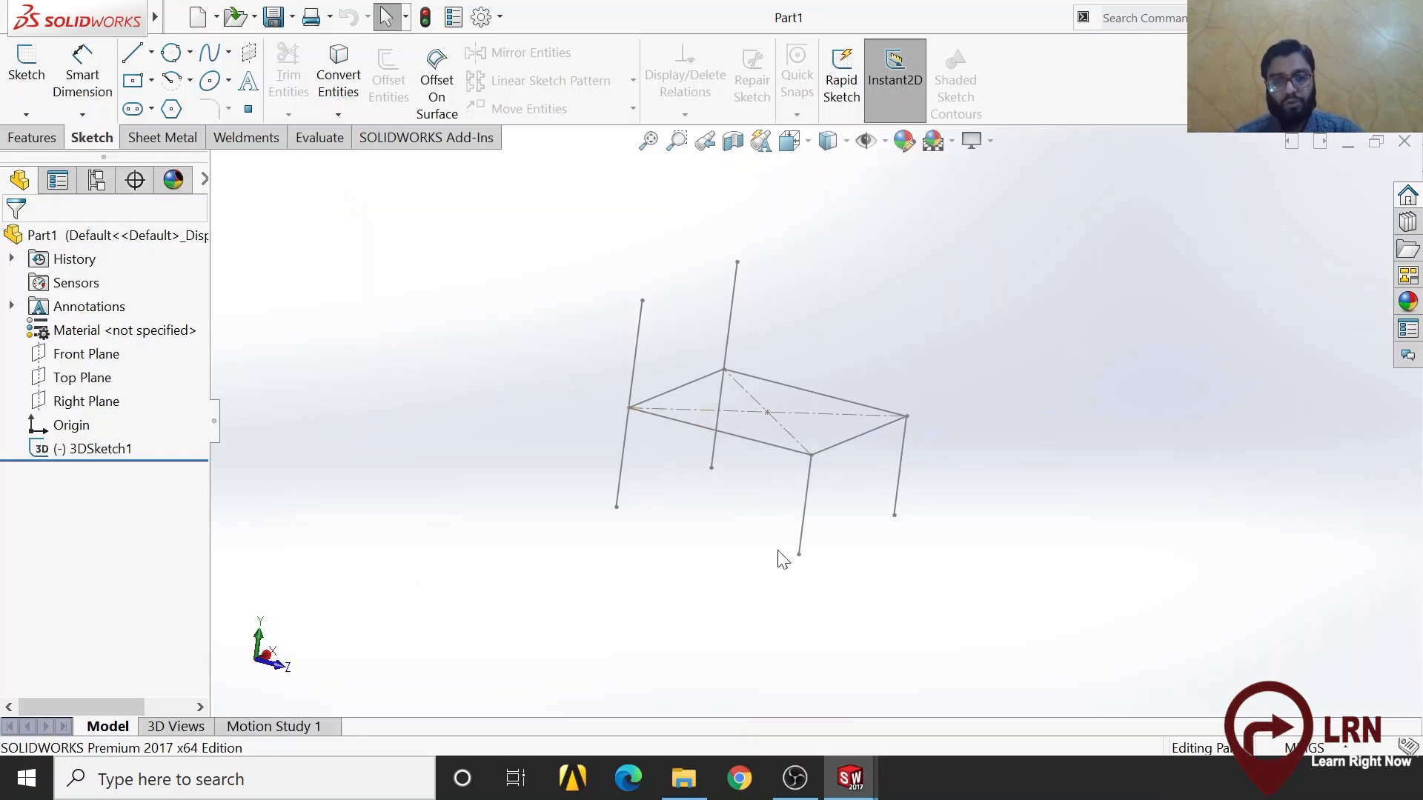
{"action": "mouse_move", "coordinate": [845, 775]}
{"action": "left_click", "coordinate": [750, 706]}
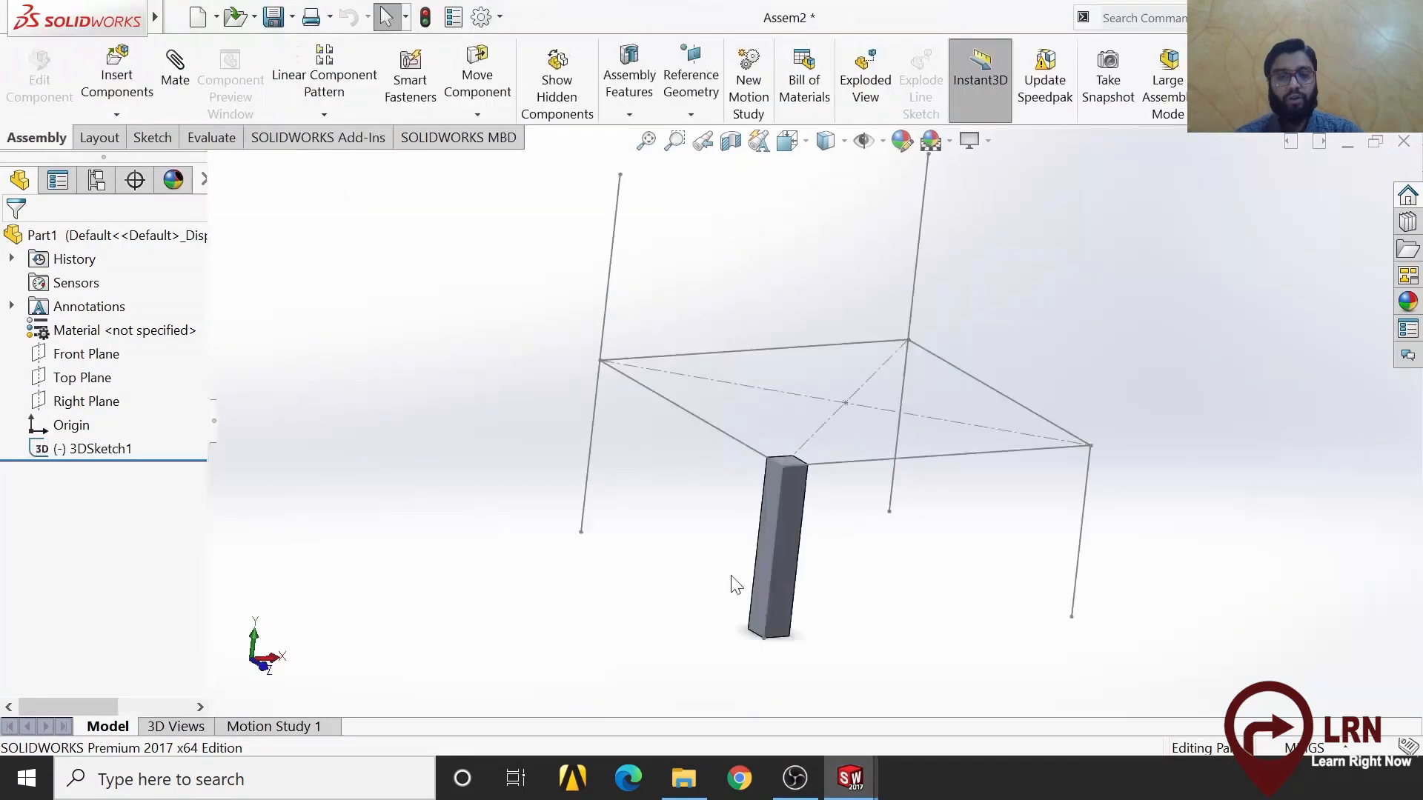
Sketch a vertical construction centerline about 279 mm long downward from the seat's center in a new assembly 3D sketch, and exit the sketch
{"action": "mouse_move", "coordinate": [747, 556]}
{"action": "middle_mouse_down"}
{"action": "mouse_move", "coordinate": [759, 511]}
{"action": "mouse_move", "coordinate": [748, 570]}
{"action": "middle_mouse_up"}
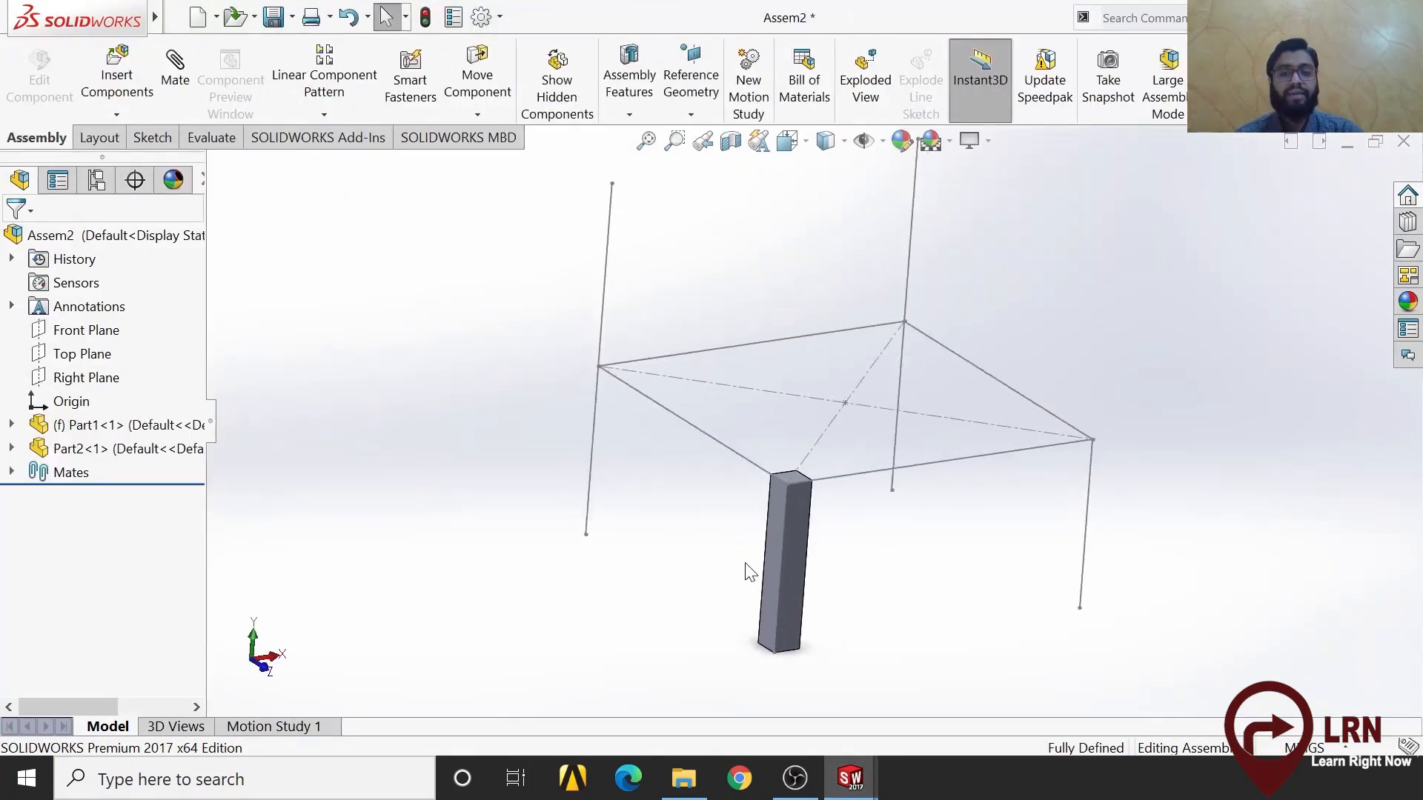
{"action": "left_click", "coordinate": [151, 138]}
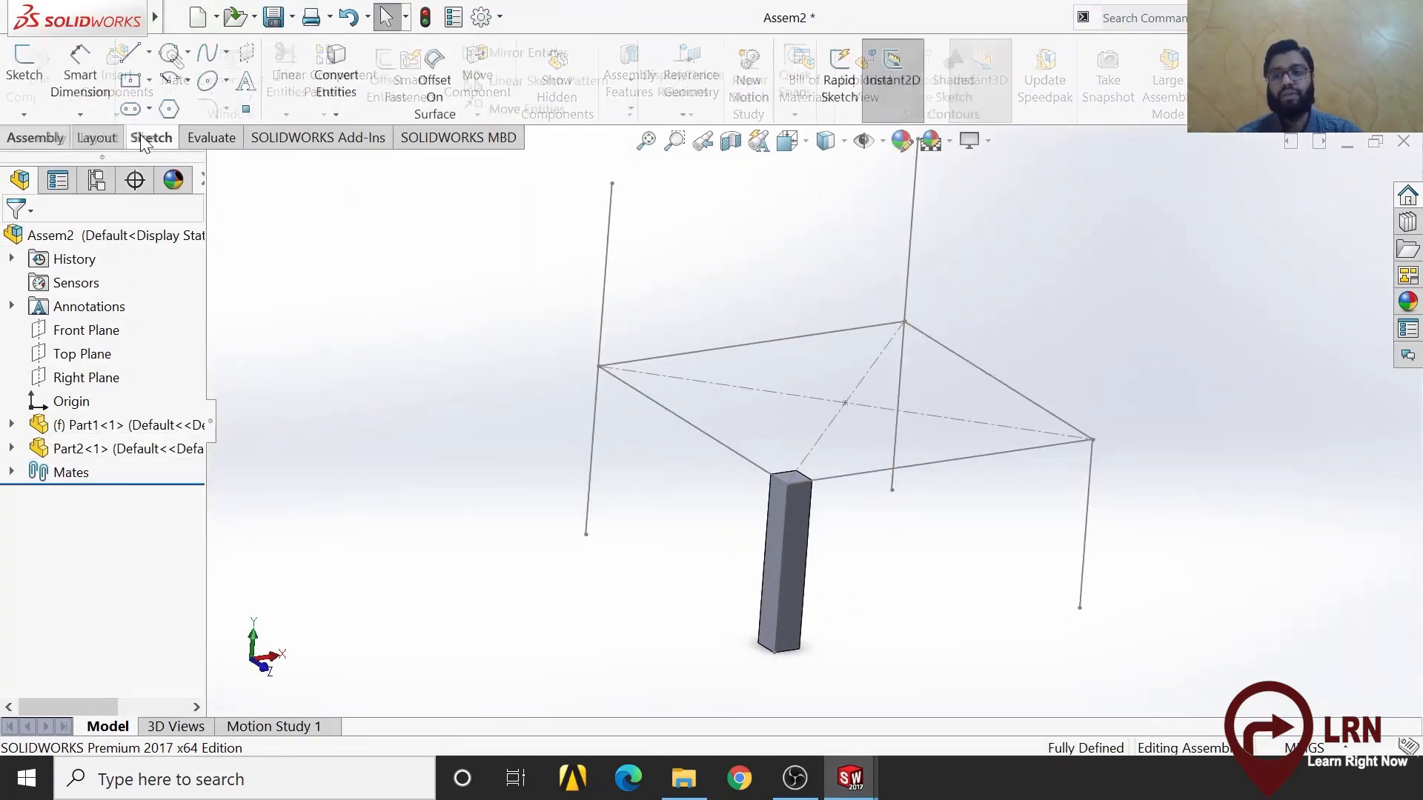
{"action": "left_click", "coordinate": [24, 115]}
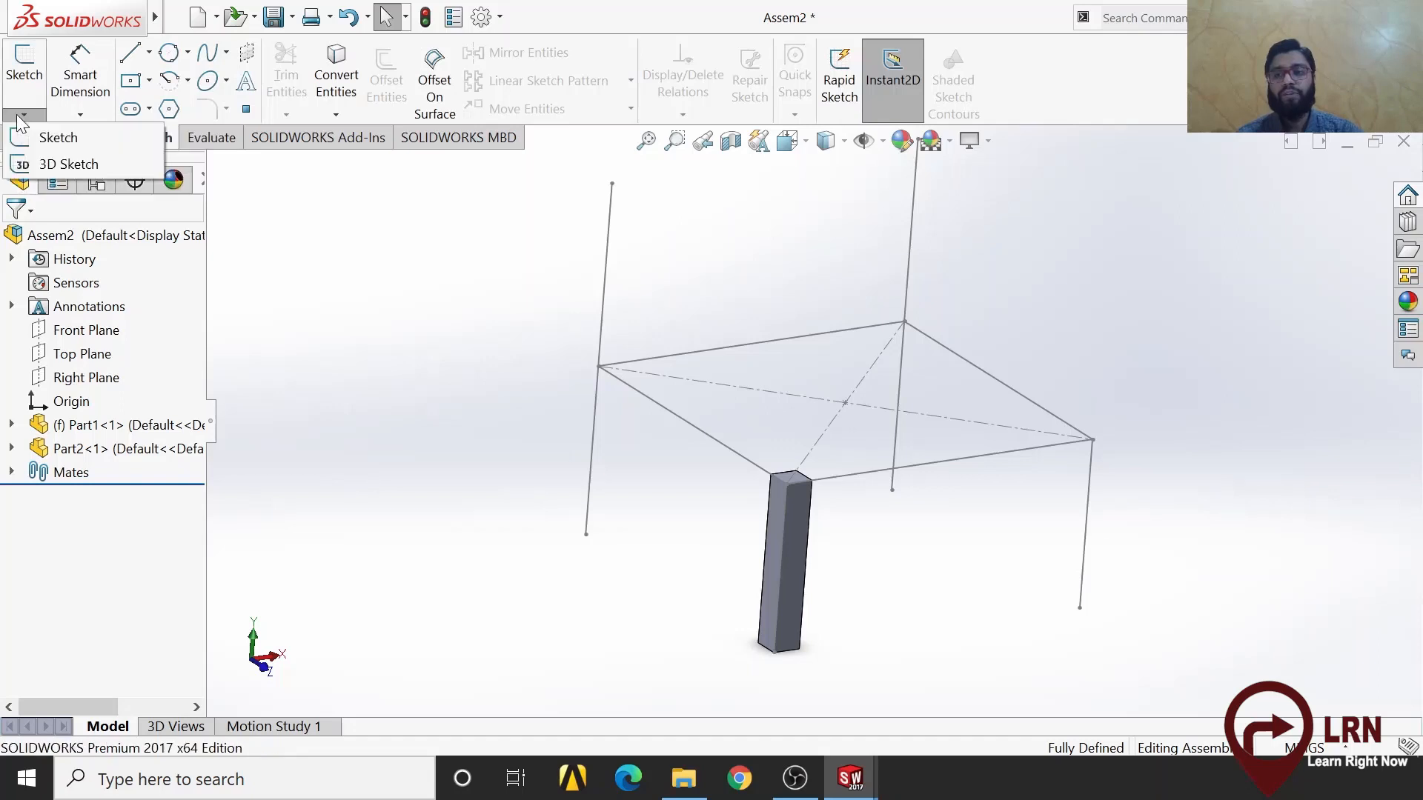
{"action": "left_click", "coordinate": [56, 162]}
{"action": "left_click", "coordinate": [149, 53]}
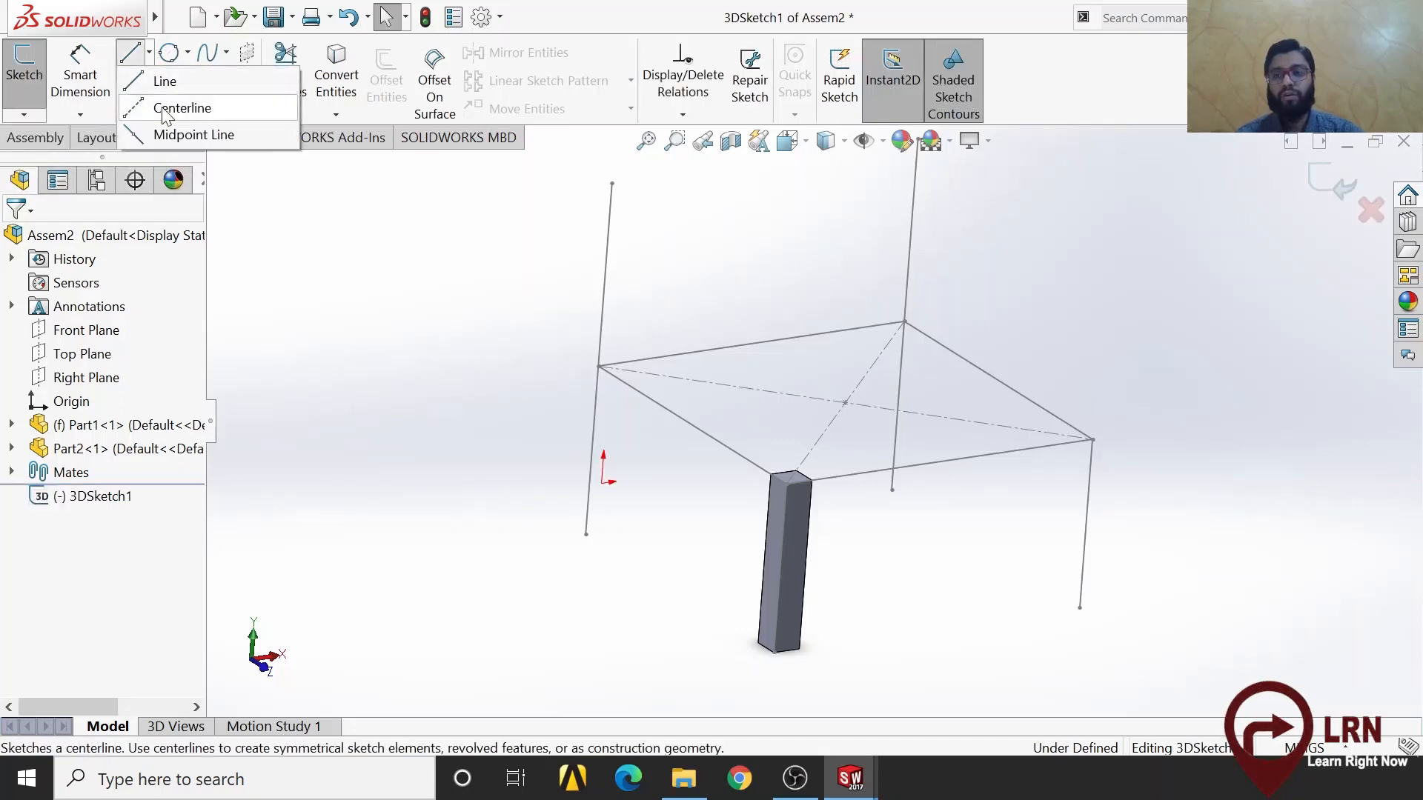
{"action": "left_click", "coordinate": [185, 108]}
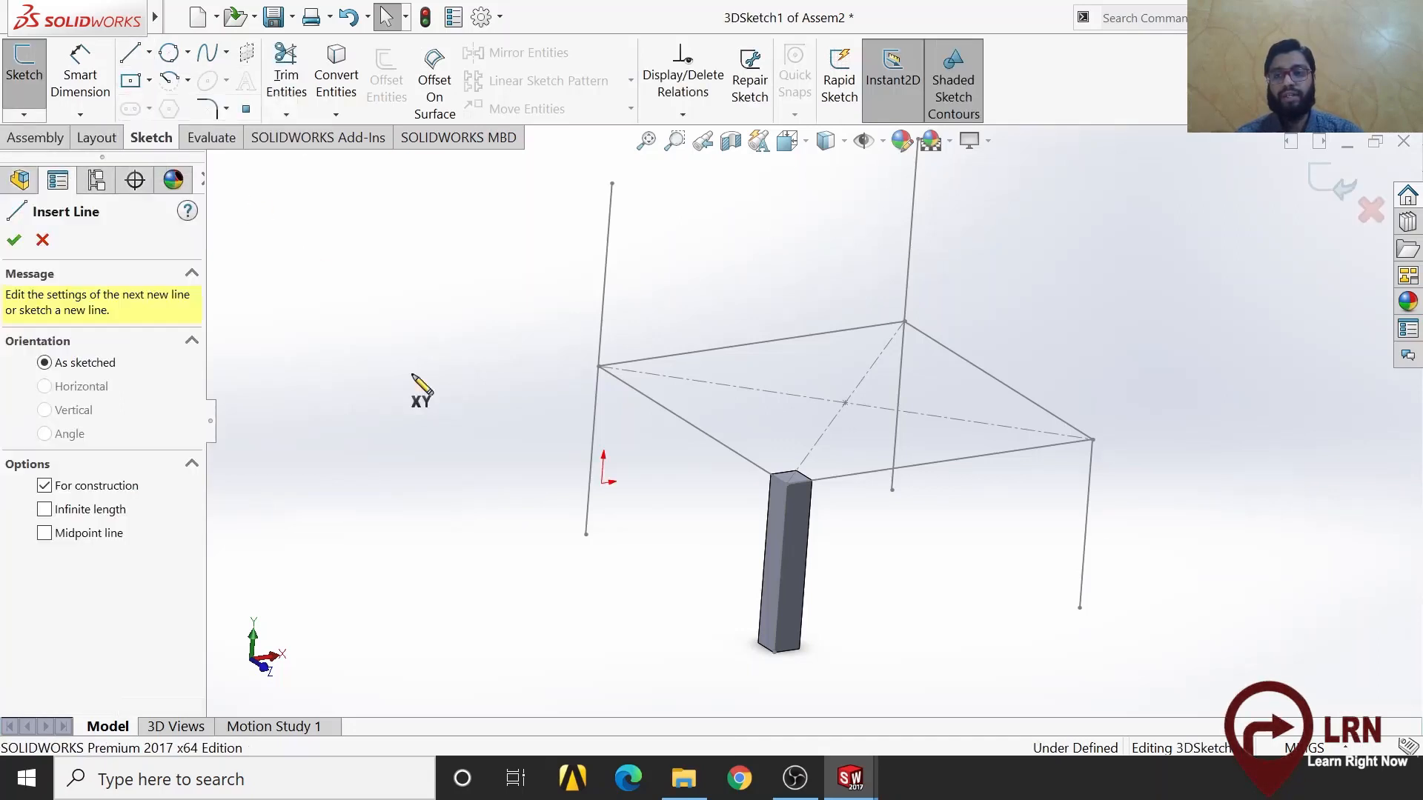
{"action": "left_click", "coordinate": [845, 403]}
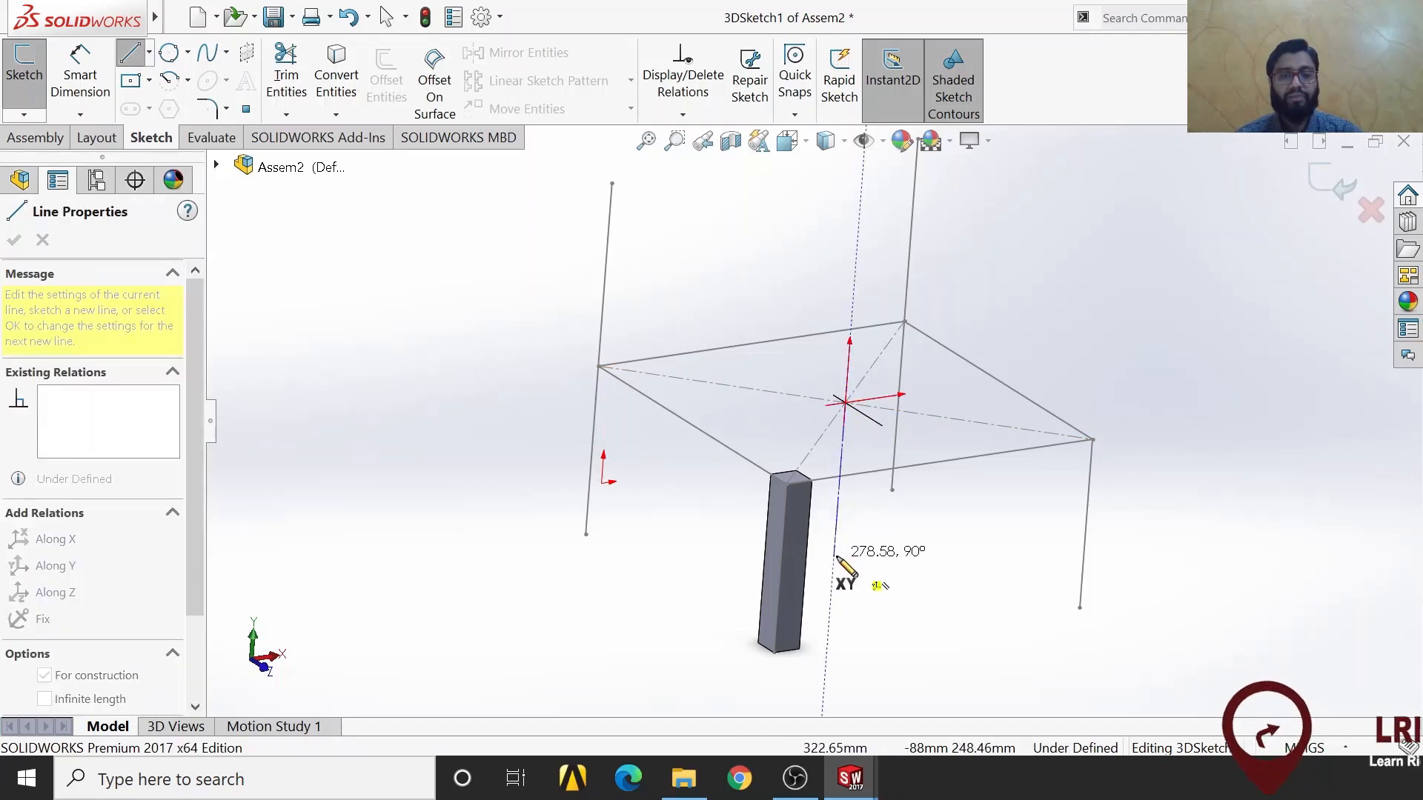
{"action": "left_click", "coordinate": [835, 557]}
{"action": "double_click", "coordinate": [916, 658]}
{"action": "mouse_move", "coordinate": [916, 658]}
{"action": "middle_mouse_down"}
{"action": "mouse_move", "coordinate": [971, 543]}
{"action": "mouse_move", "coordinate": [921, 655]}
{"action": "mouse_move", "coordinate": [964, 608]}
{"action": "middle_mouse_up"}
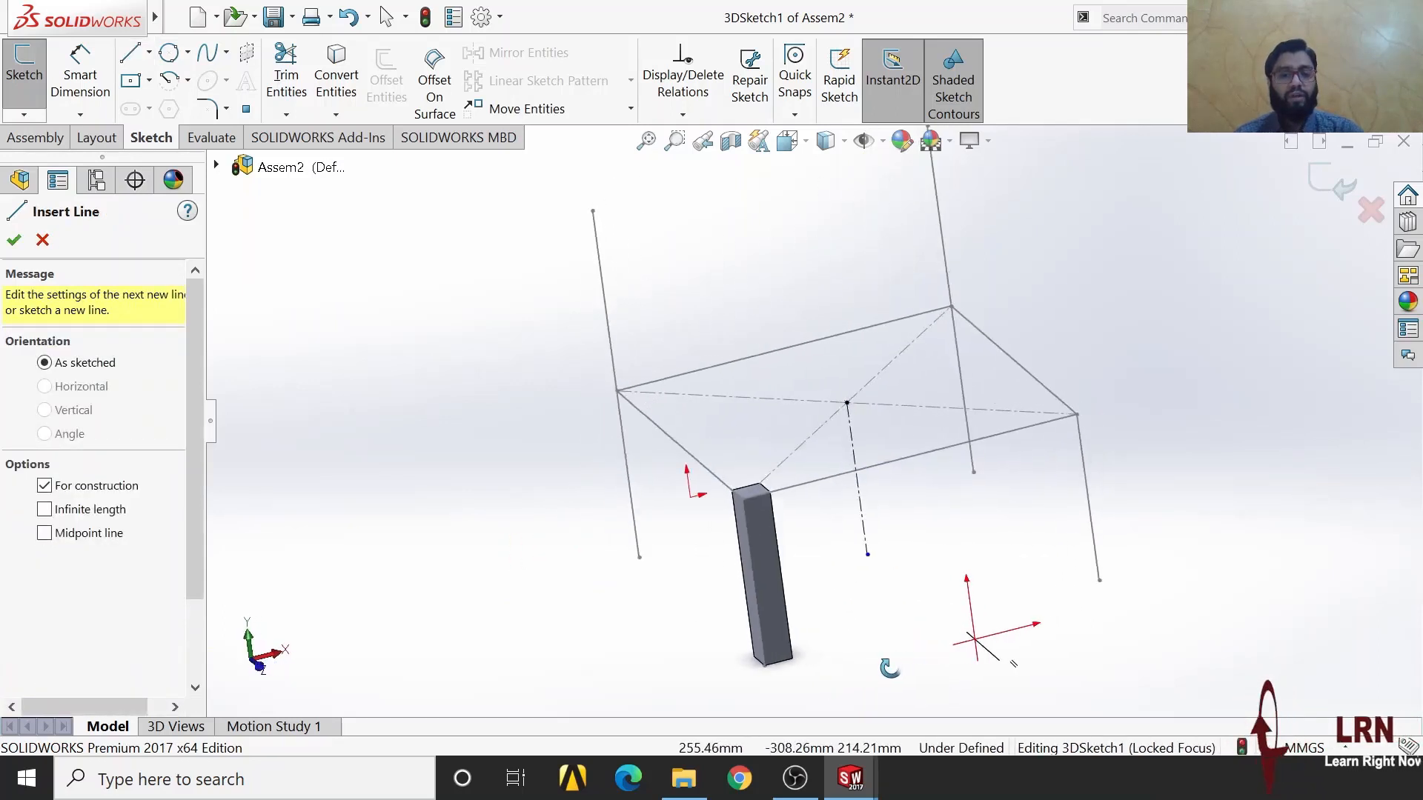
{"action": "left_click", "coordinate": [1331, 185]}
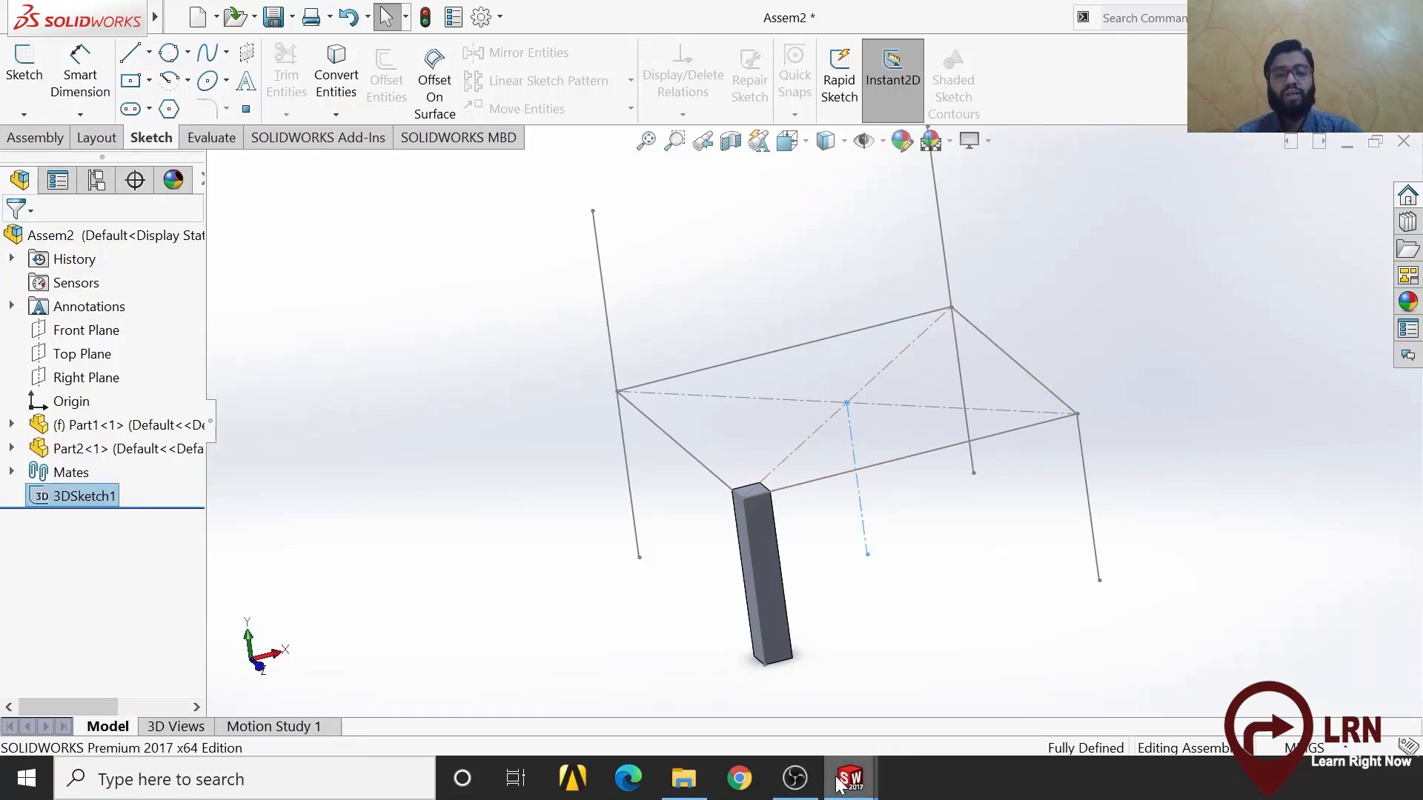
Examine the skeleton Part1 in its own window from several angles, and return to the Assem2 assembly
{"action": "mouse_move", "coordinate": [839, 784]}
{"action": "left_click", "coordinate": [942, 667]}
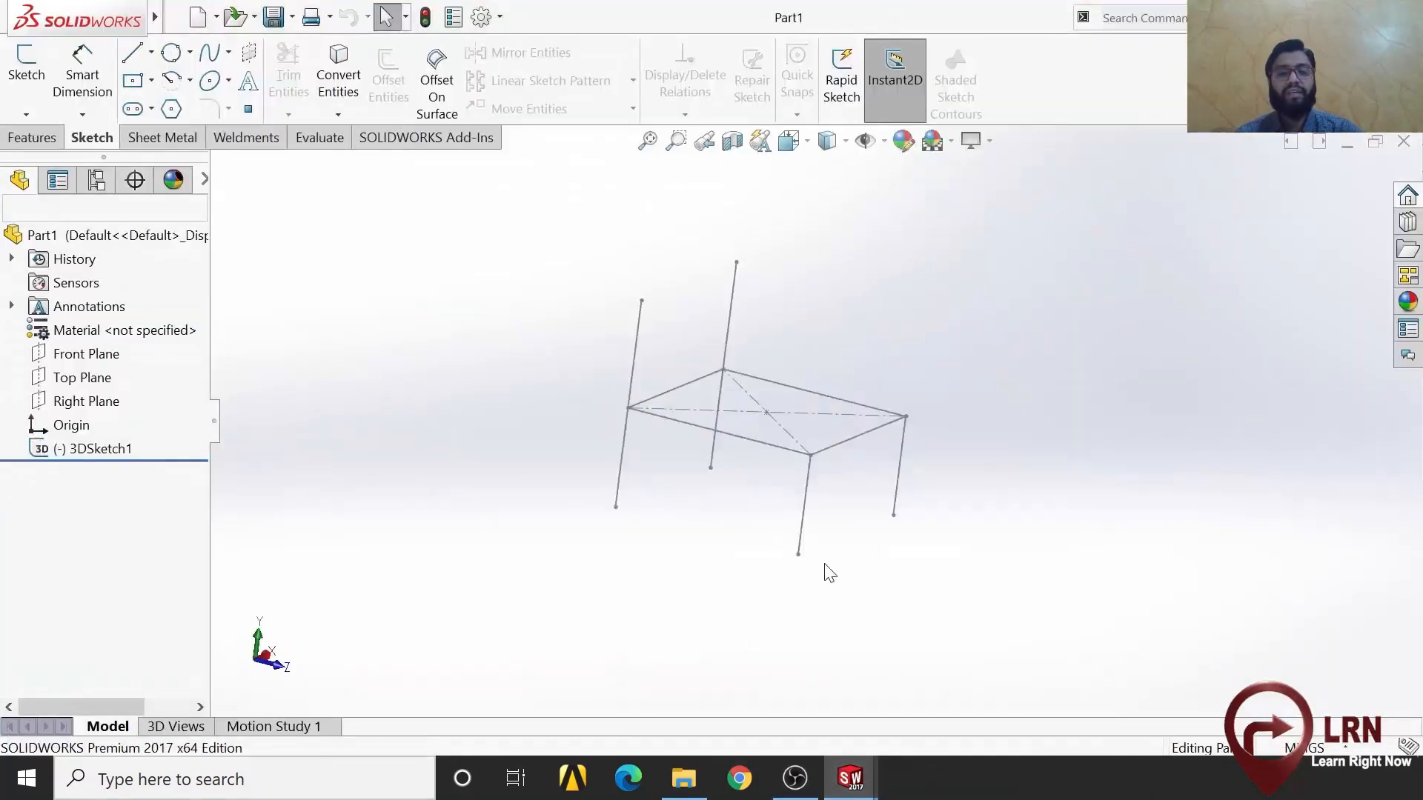
{"action": "mouse_move", "coordinate": [820, 558]}
{"action": "middle_mouse_down"}
{"action": "mouse_move", "coordinate": [753, 597]}
{"action": "mouse_move", "coordinate": [739, 579]}
{"action": "middle_mouse_up"}
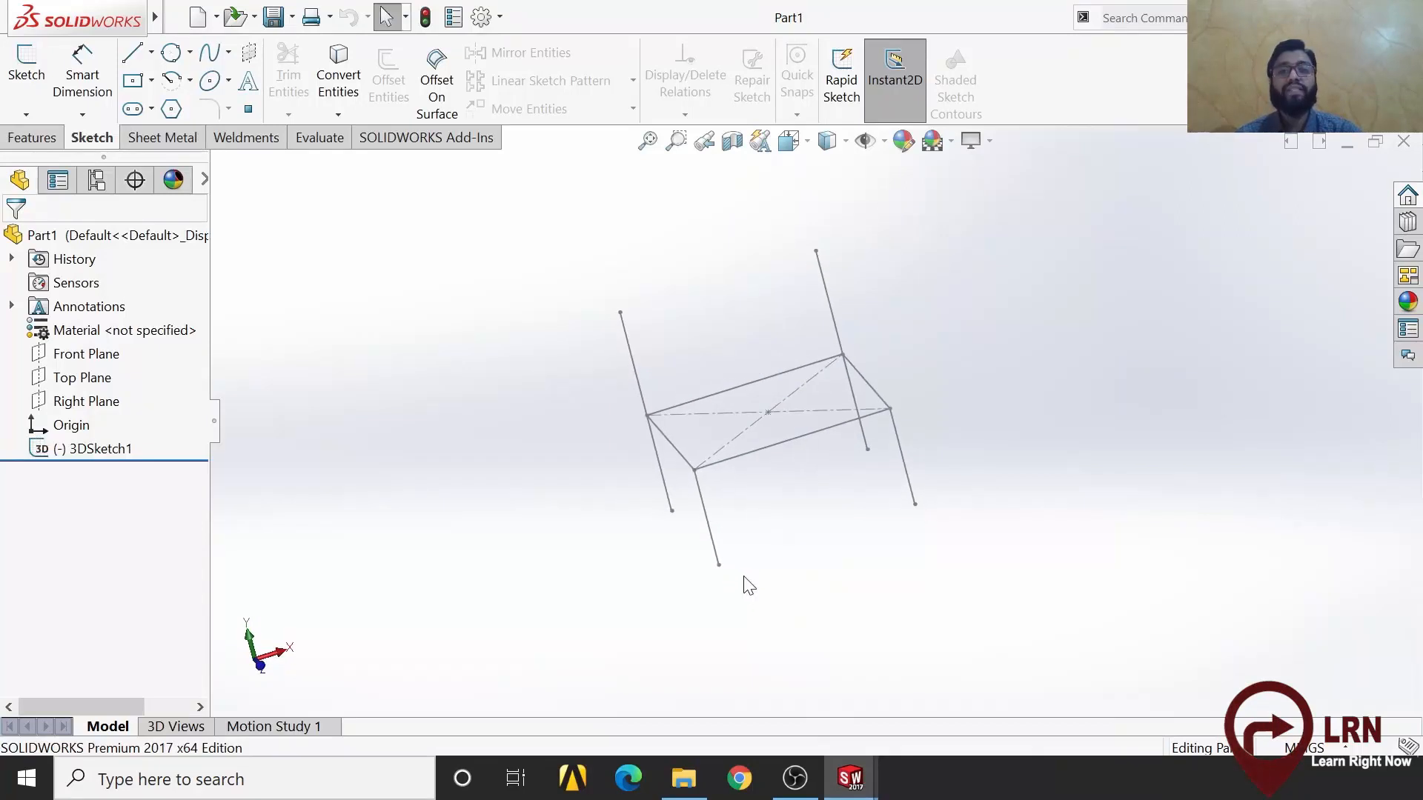
{"action": "mouse_move", "coordinate": [819, 557]}
{"action": "middle_mouse_down"}
{"action": "mouse_move", "coordinate": [905, 483]}
{"action": "mouse_move", "coordinate": [871, 552]}
{"action": "mouse_move", "coordinate": [912, 477]}
{"action": "mouse_move", "coordinate": [918, 499]}
{"action": "mouse_move", "coordinate": [947, 335]}
{"action": "middle_mouse_up"}
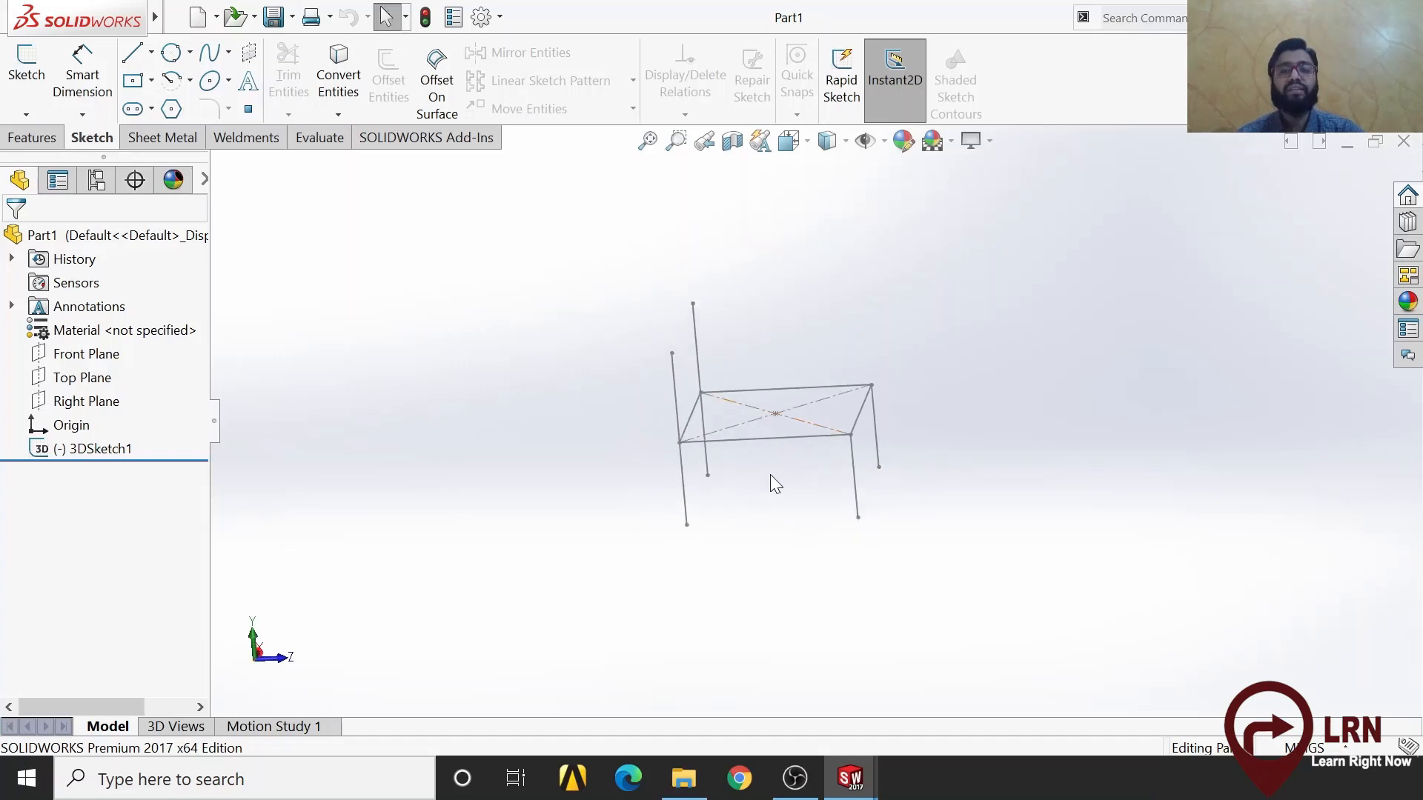
{"action": "mouse_move", "coordinate": [850, 778]}
{"action": "left_click", "coordinate": [688, 687]}
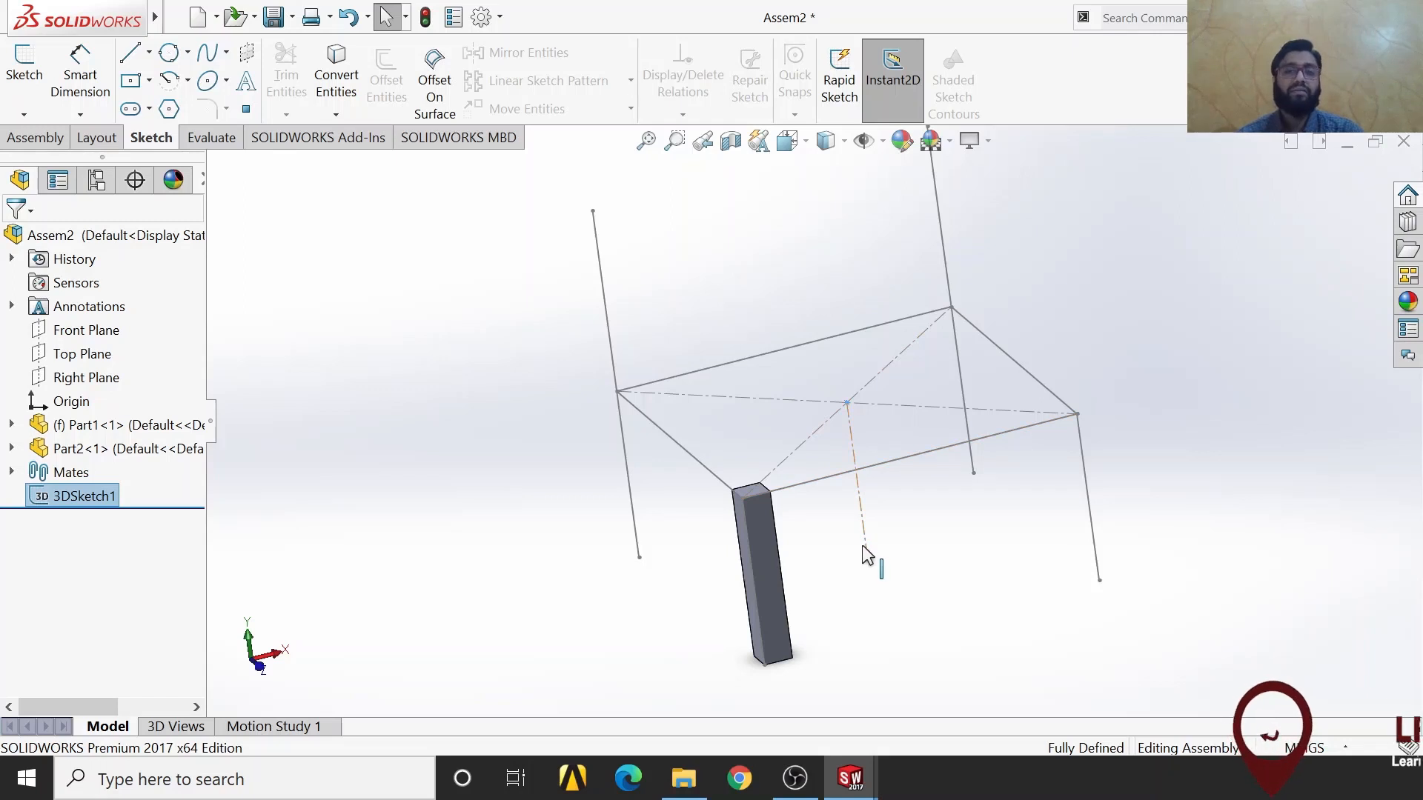
Start a circular component pattern with the vertical centerline below the seat's center as its axis
{"action": "mouse_move", "coordinate": [866, 553]}
{"action": "middle_mouse_down"}
{"action": "mouse_move", "coordinate": [822, 508]}
{"action": "mouse_move", "coordinate": [857, 544]}
{"action": "mouse_move", "coordinate": [873, 533]}
{"action": "middle_mouse_up"}
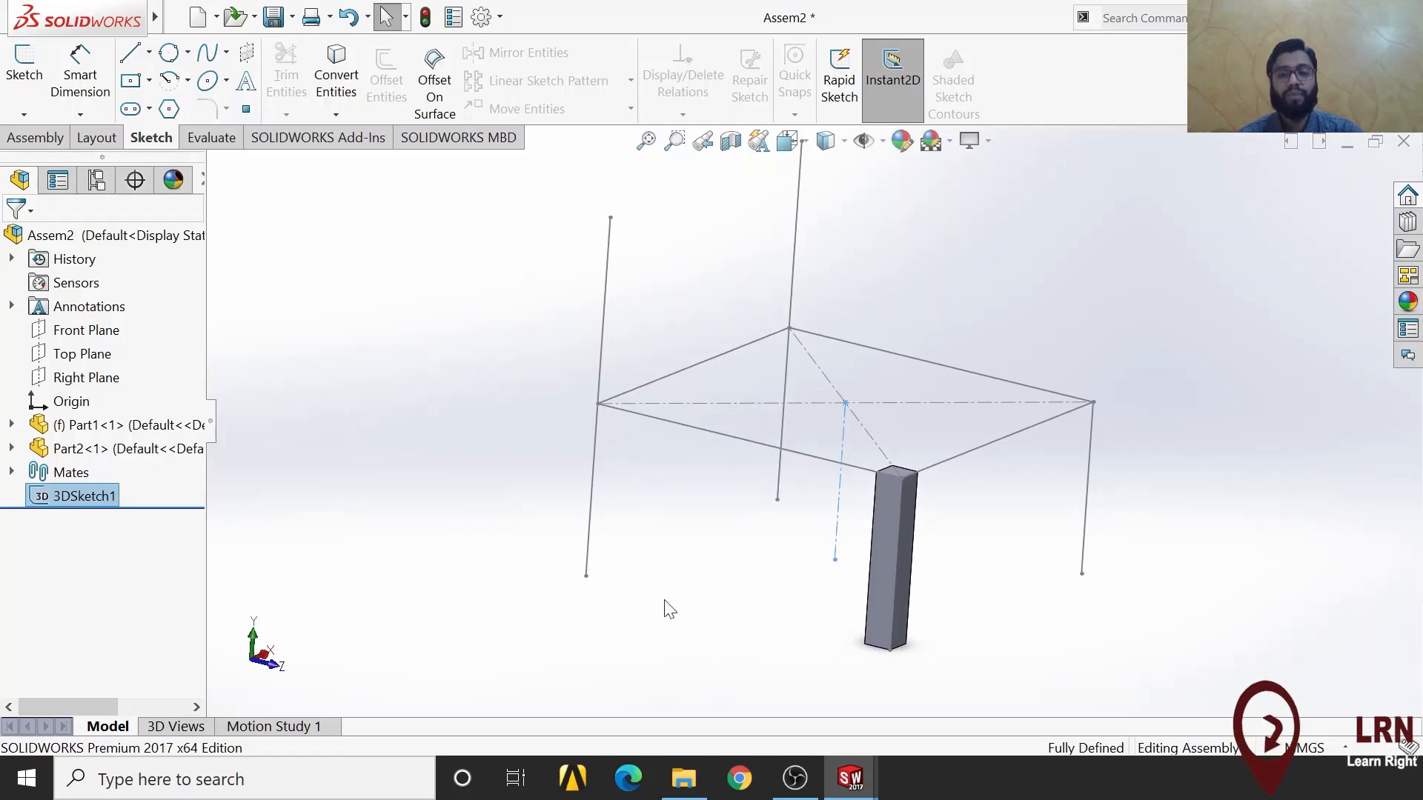
{"action": "middle_click_drag", "start_coordinate": [664, 585], "coordinate": [600, 555]}
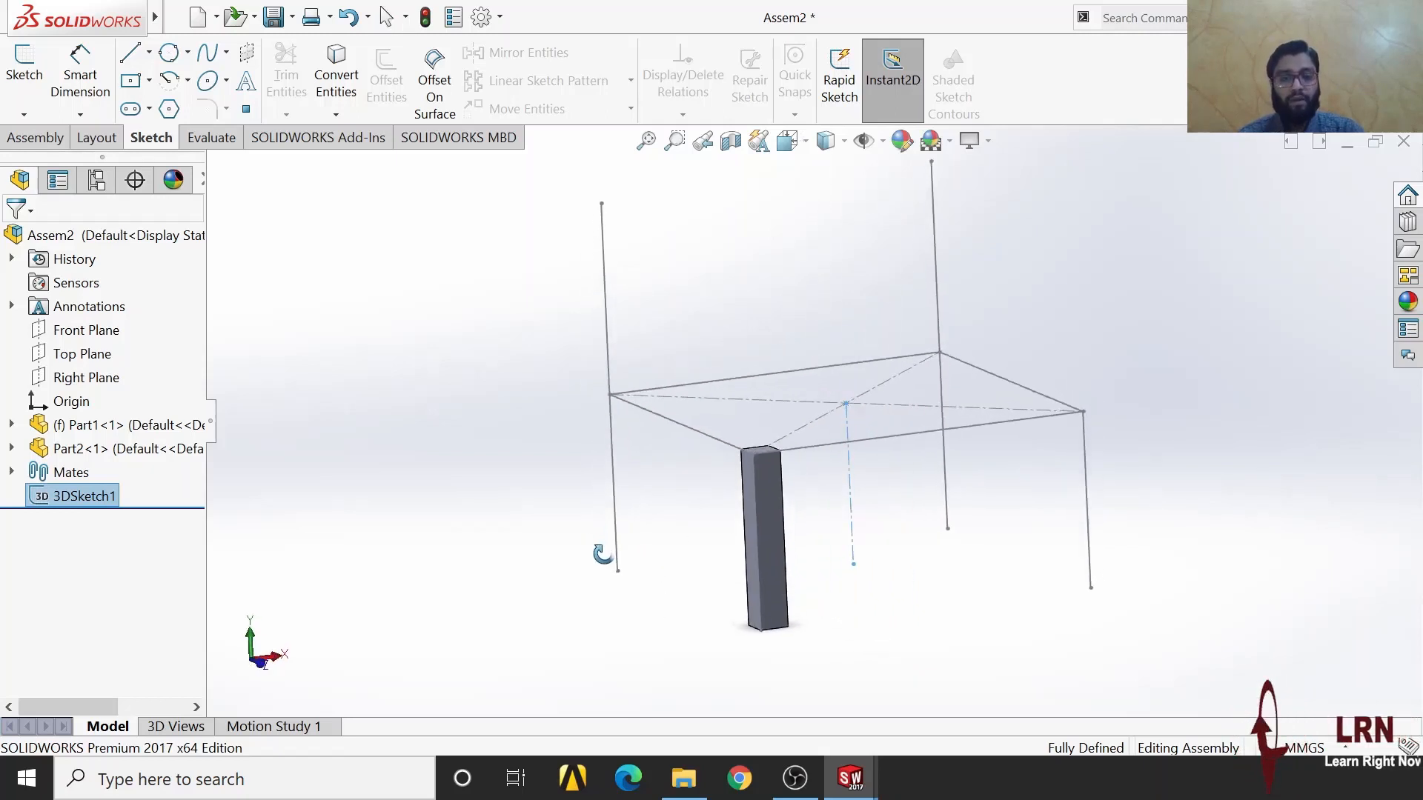
{"action": "left_click", "coordinate": [840, 589]}
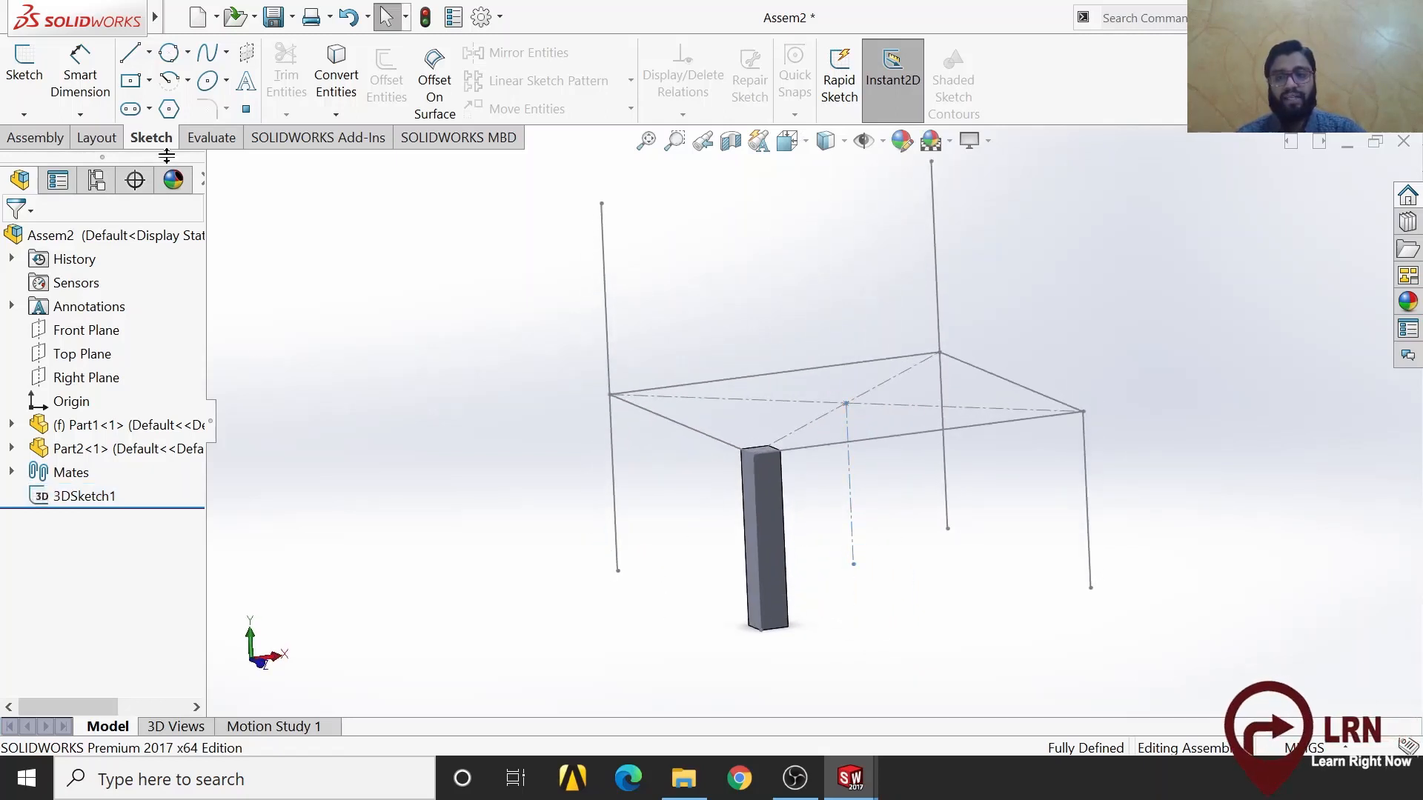
{"action": "left_click", "coordinate": [60, 143]}
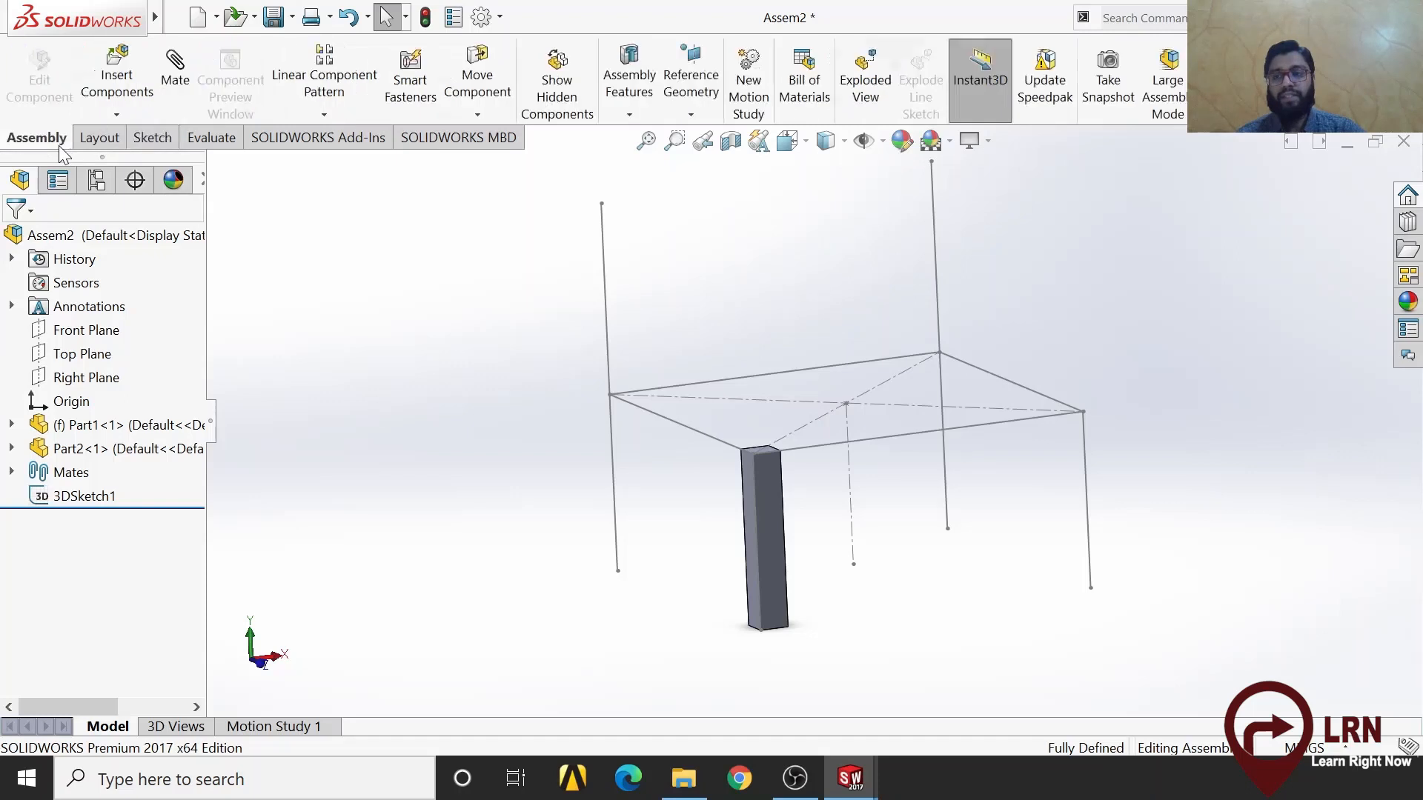
{"action": "left_click", "coordinate": [331, 117]}
{"action": "left_click", "coordinate": [335, 164]}
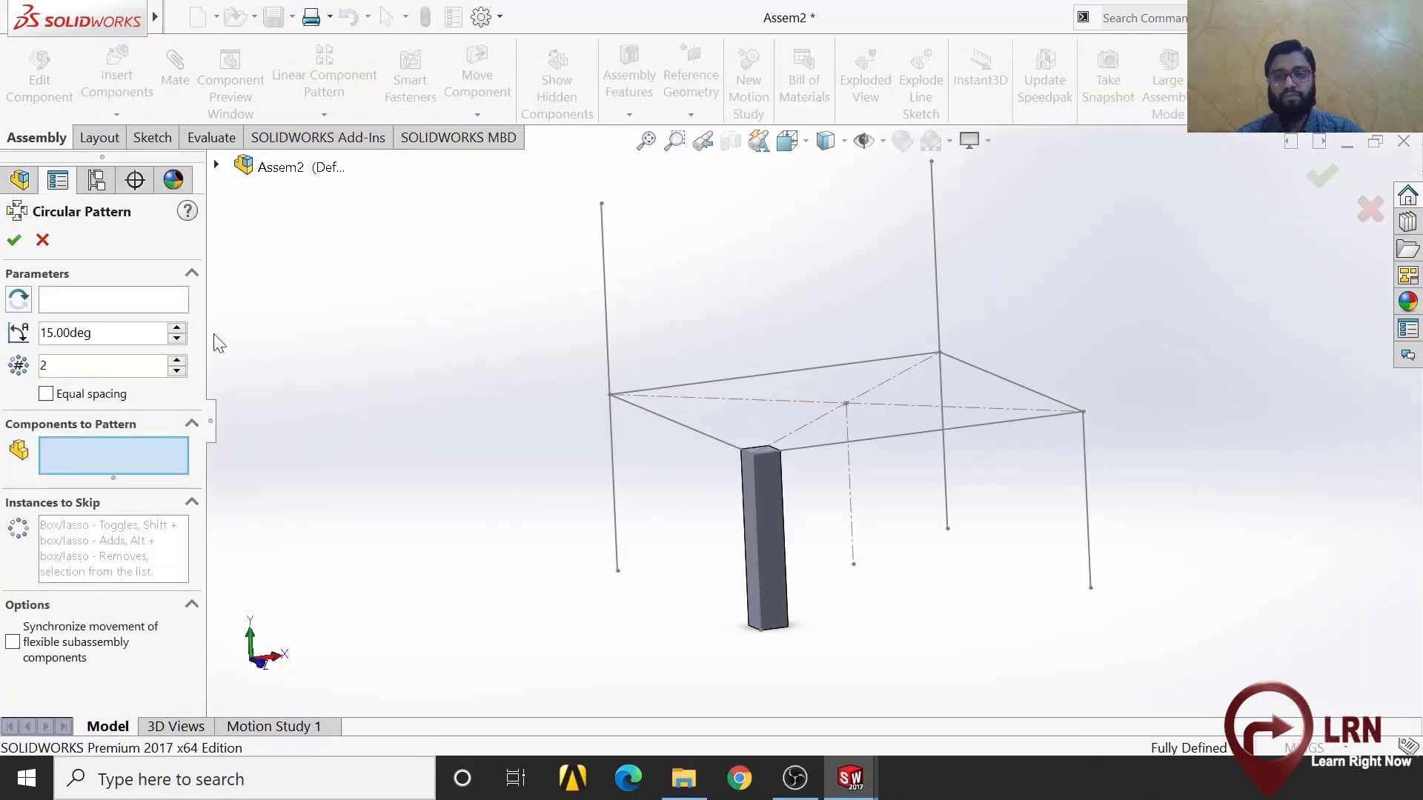
{"action": "left_click", "coordinate": [153, 308]}
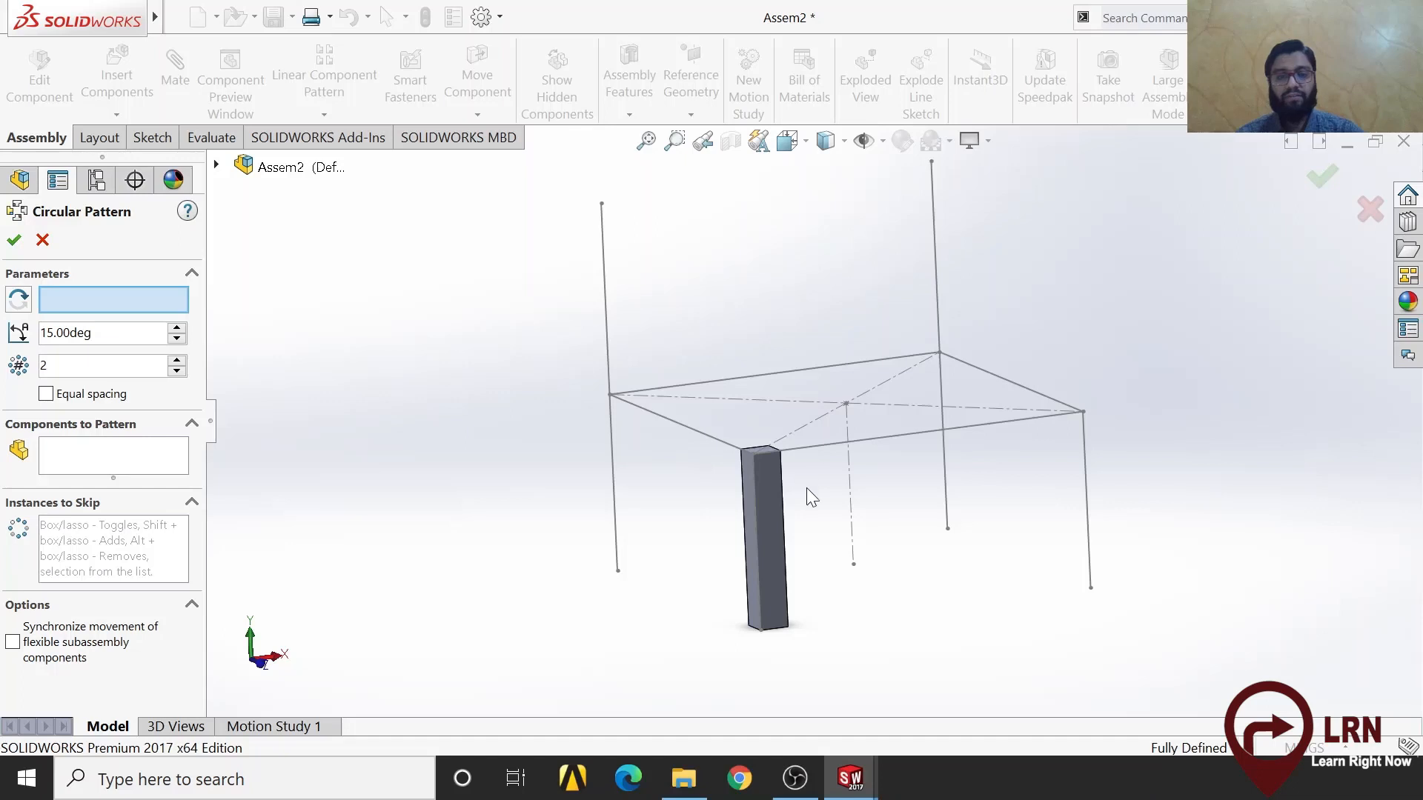
{"action": "left_click", "coordinate": [853, 539]}
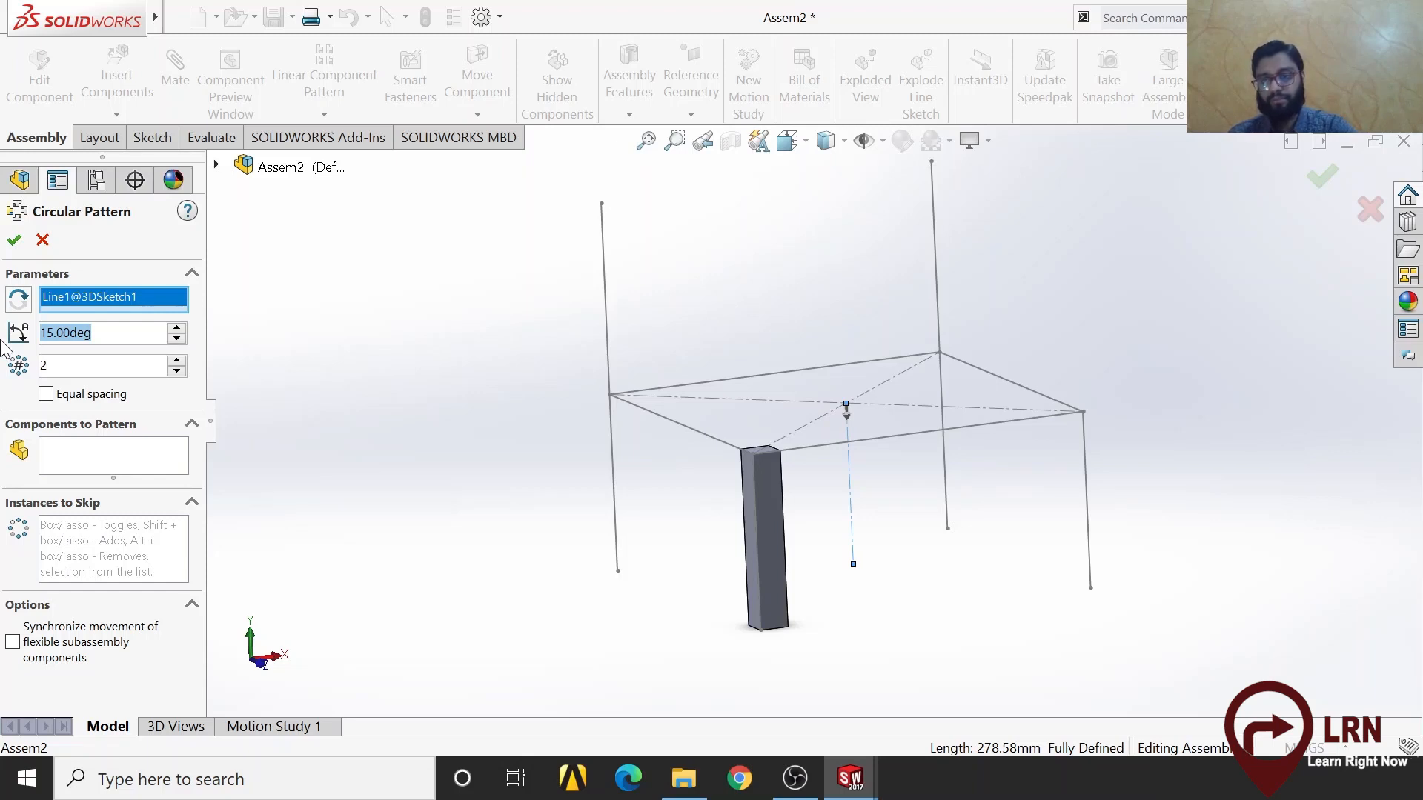
Set the circular pattern to 4 instances at 90 degrees and choose the Part2 leg as the component to pattern
{"action": "left_click", "coordinate": [178, 359]}
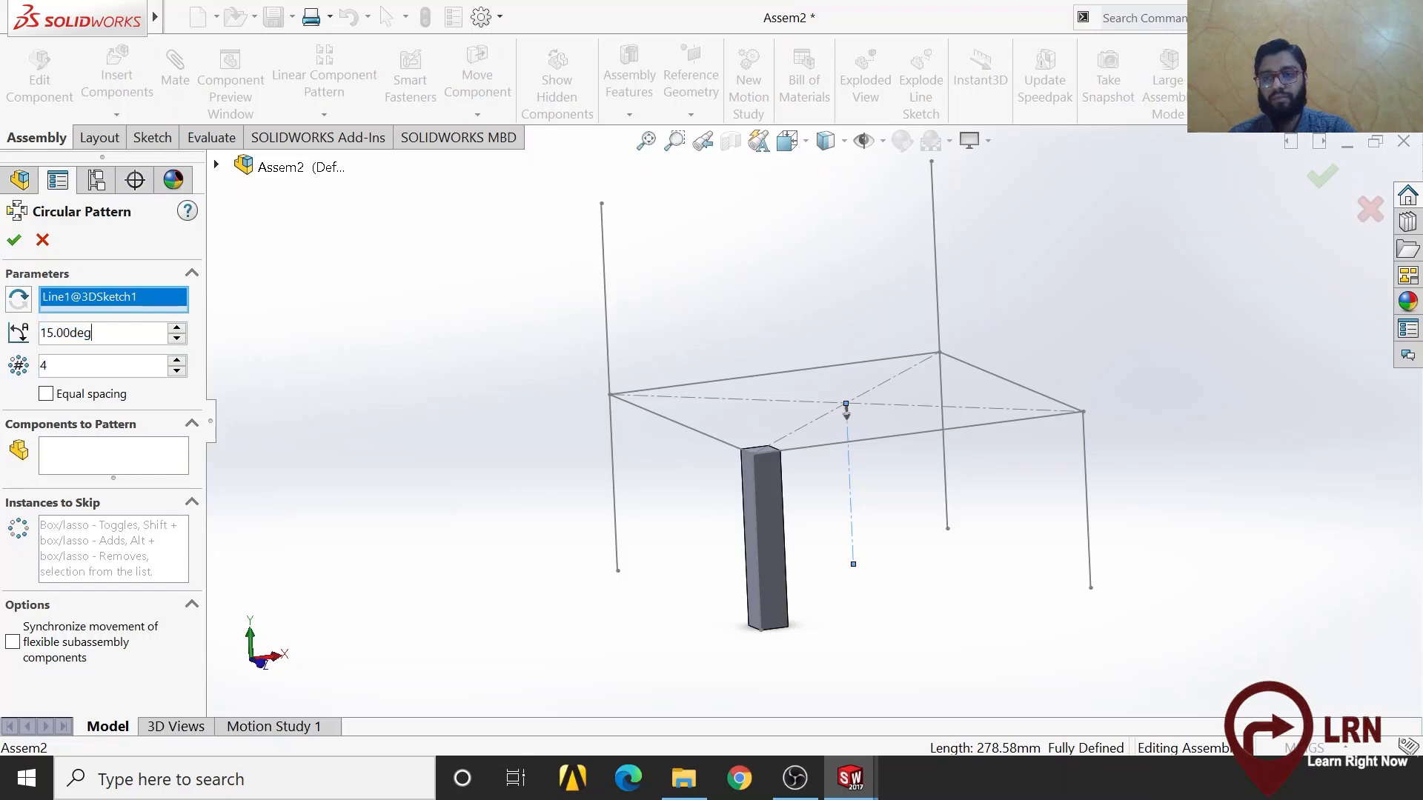
{"action": "type", "text": "90"}
{"action": "key", "text": "Return"}
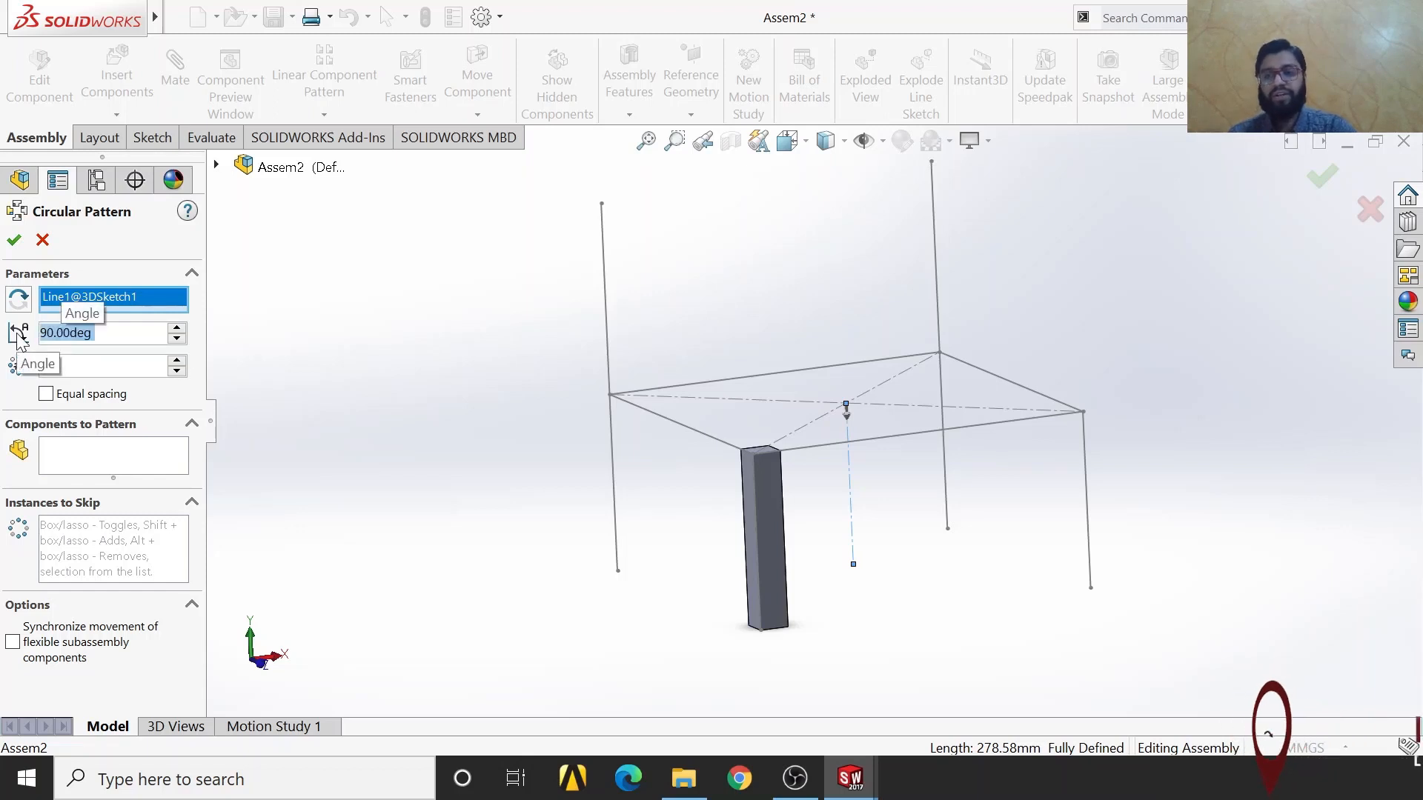
{"action": "left_click", "coordinate": [124, 445]}
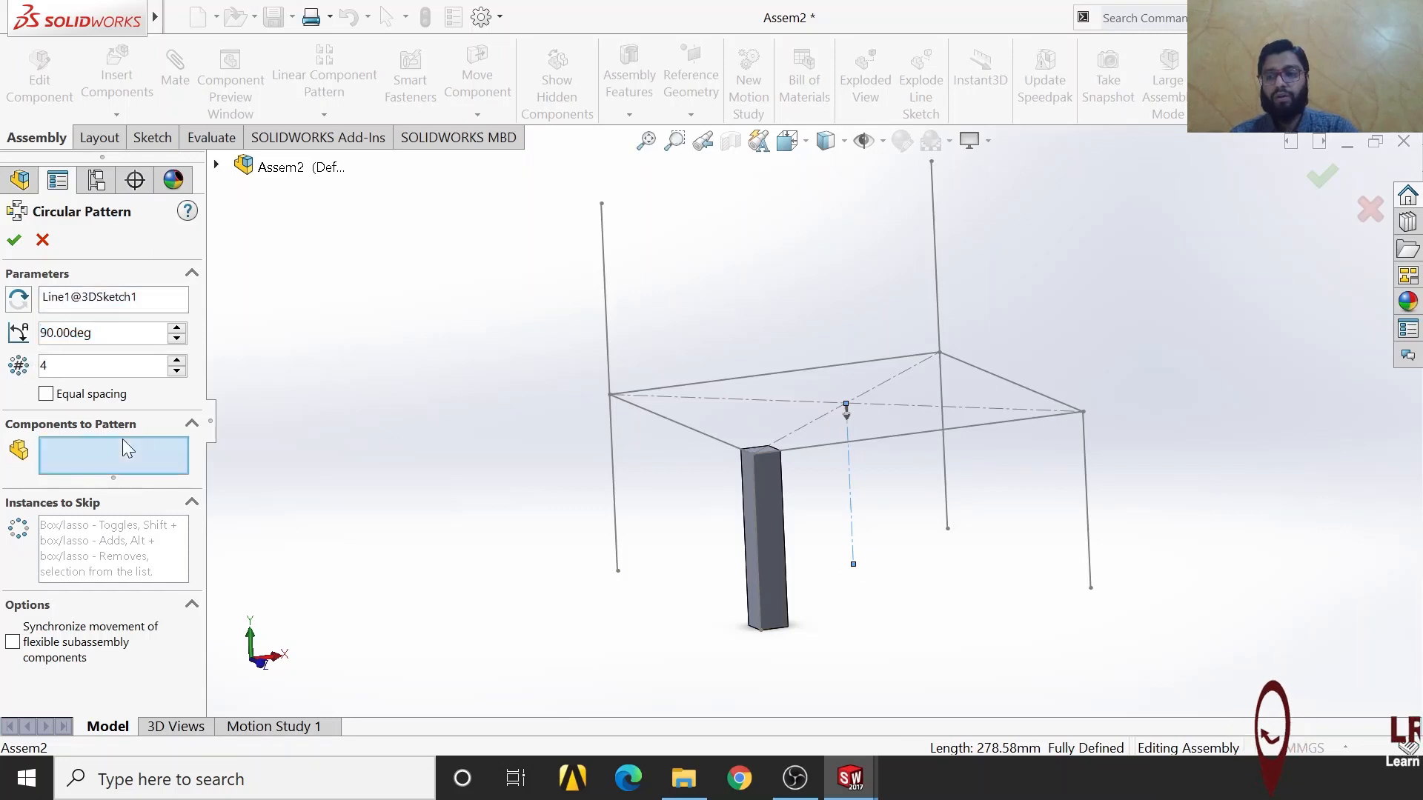
{"action": "left_click", "coordinate": [758, 562]}
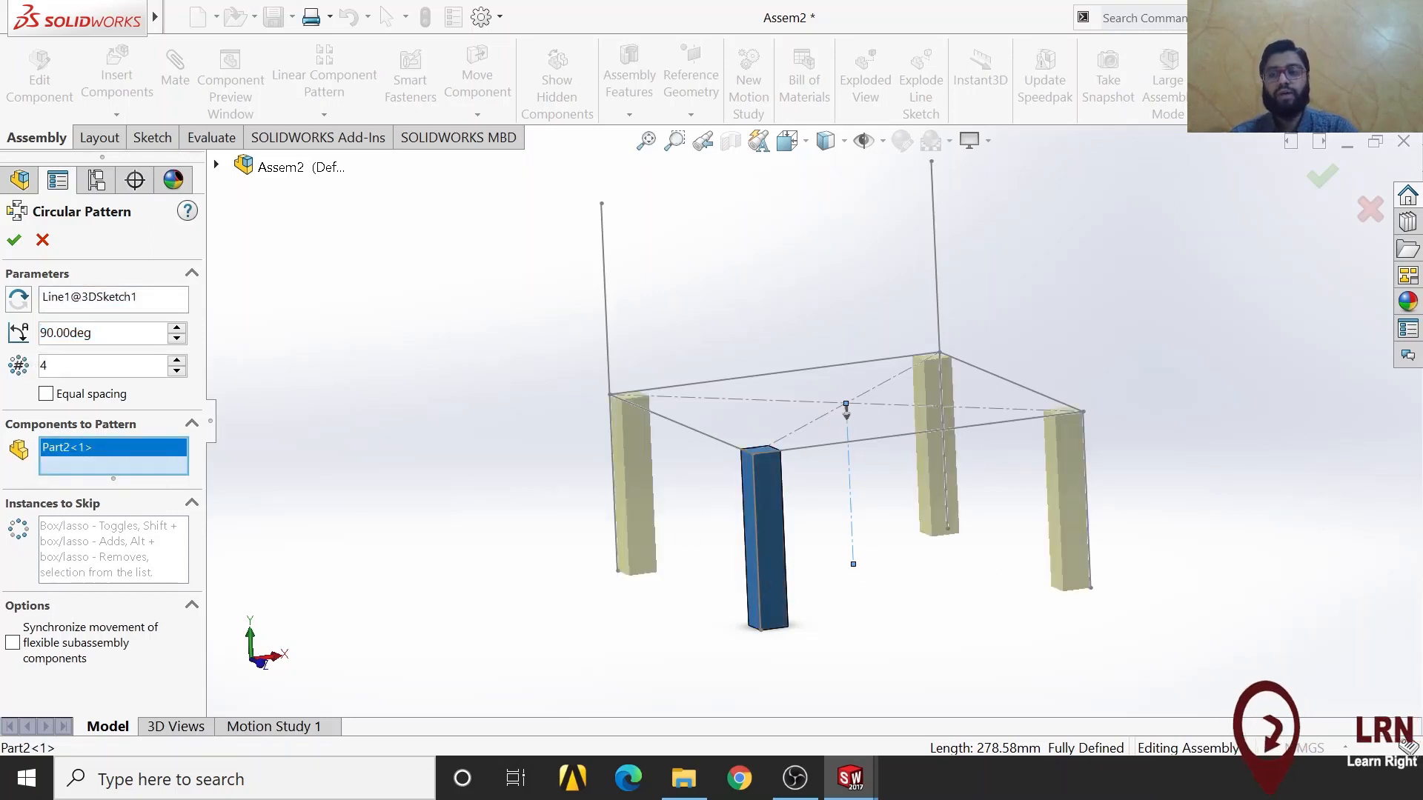
Try pattern angles of 745 and 75 degrees, and compare the previewed legs with the skeleton's corners
{"action": "double_click", "coordinate": [70, 333]}
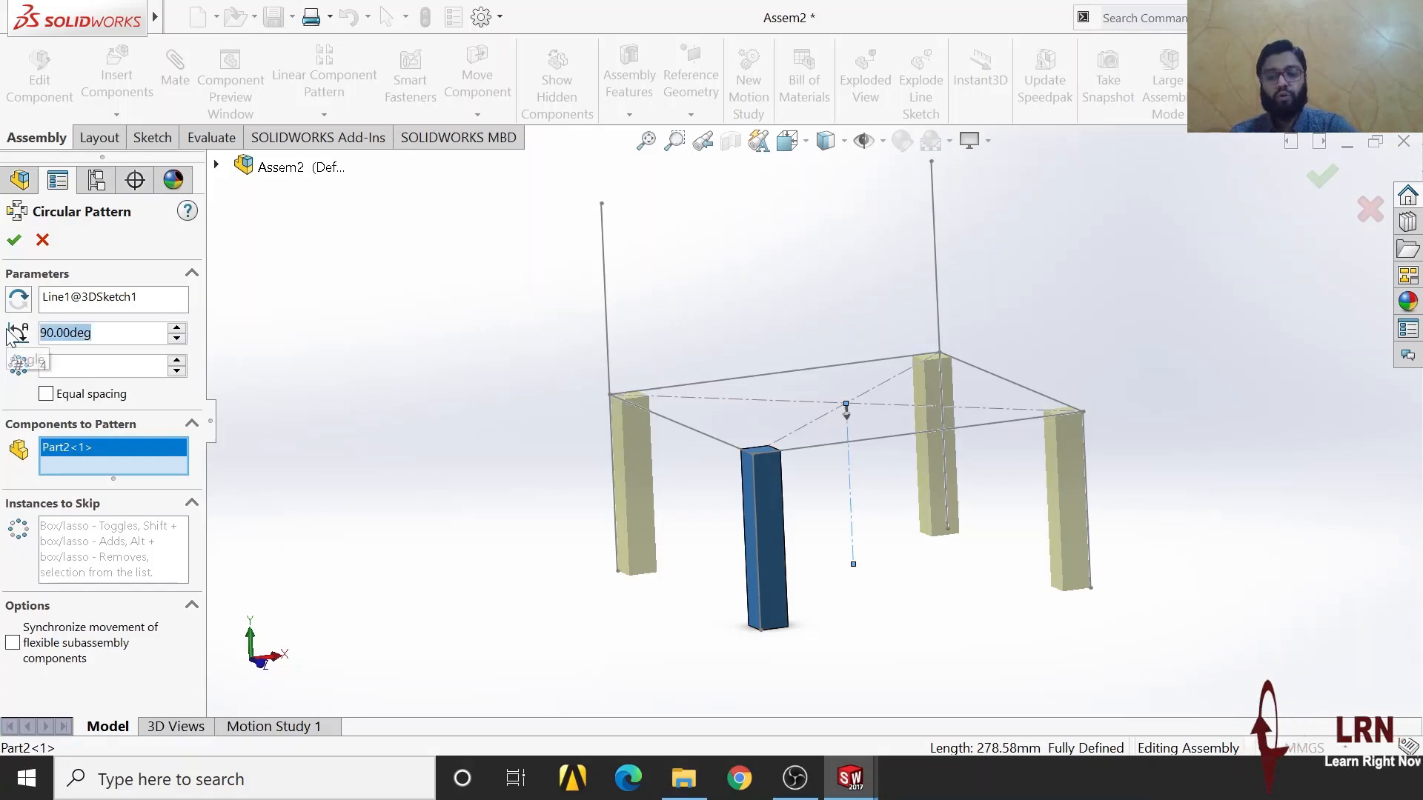
{"action": "type", "text": "745"}
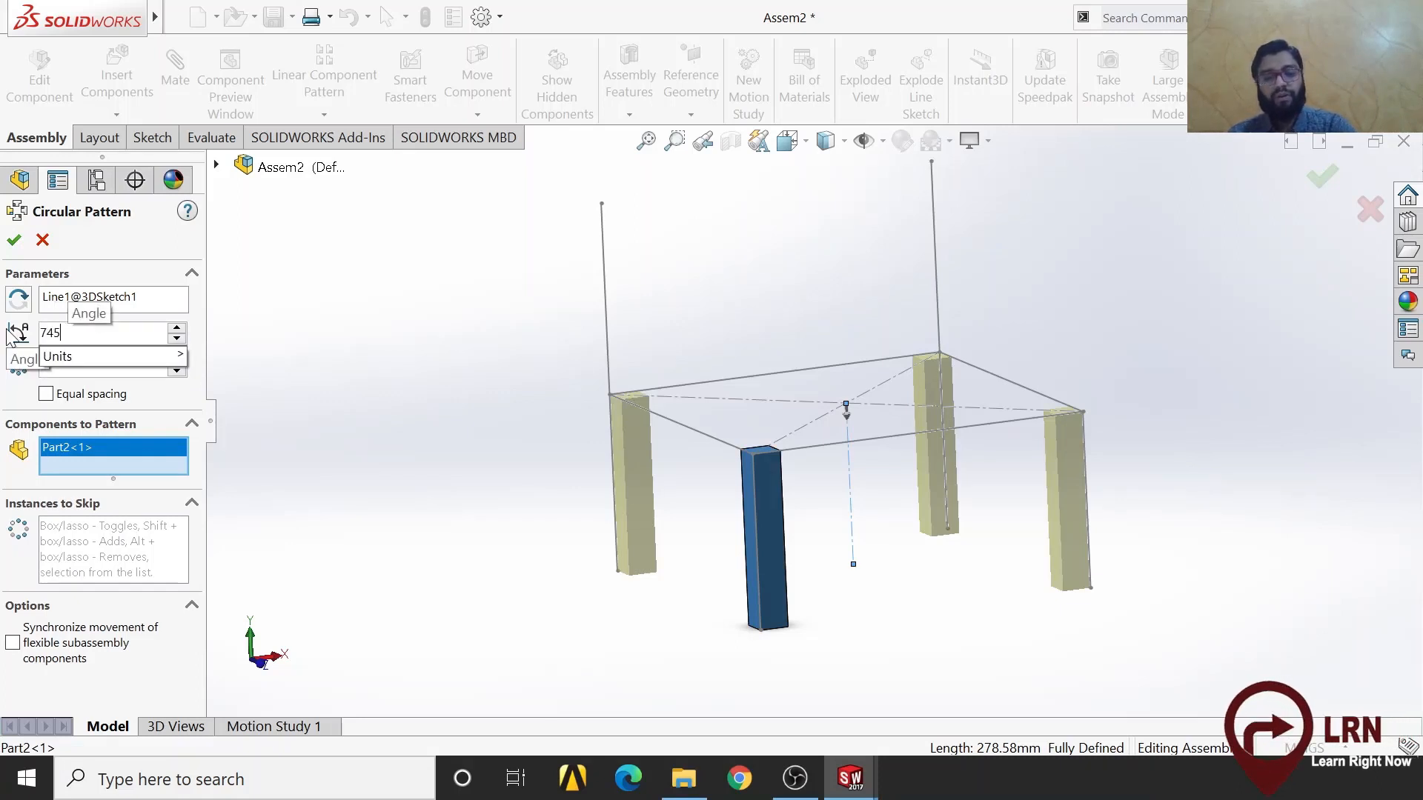
{"action": "key", "text": "Return"}
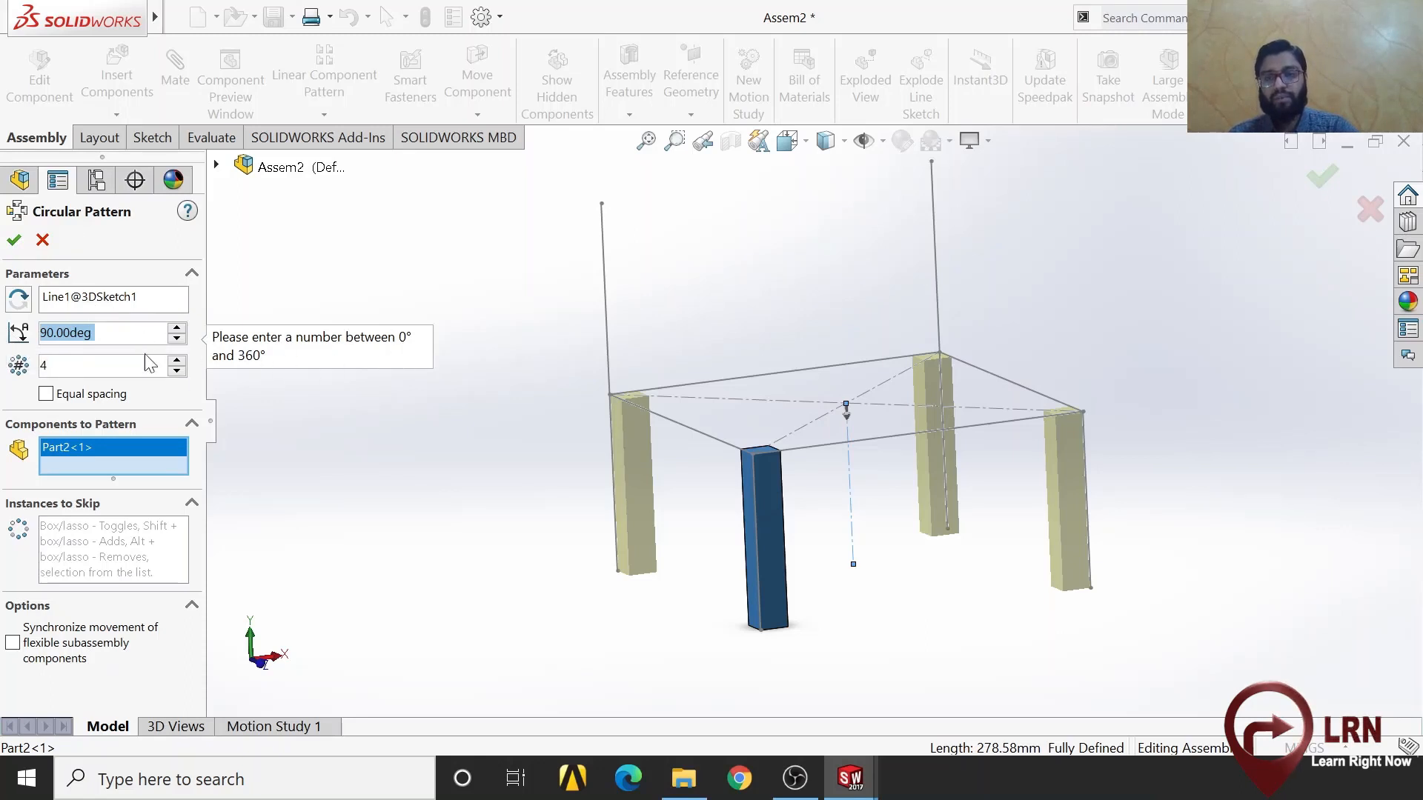
{"action": "type", "text": "7"}
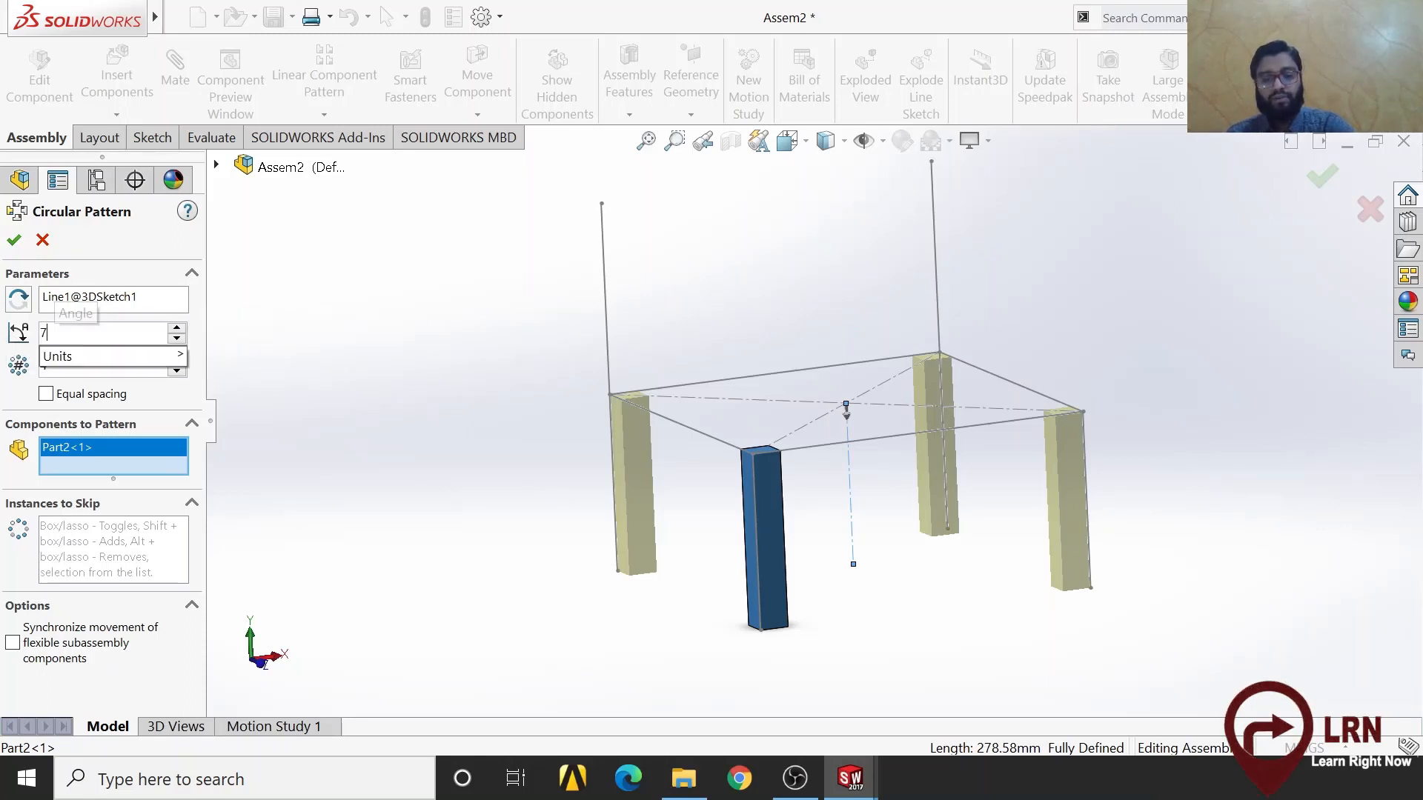
{"action": "type", "text": "5"}
{"action": "key", "text": "Return"}
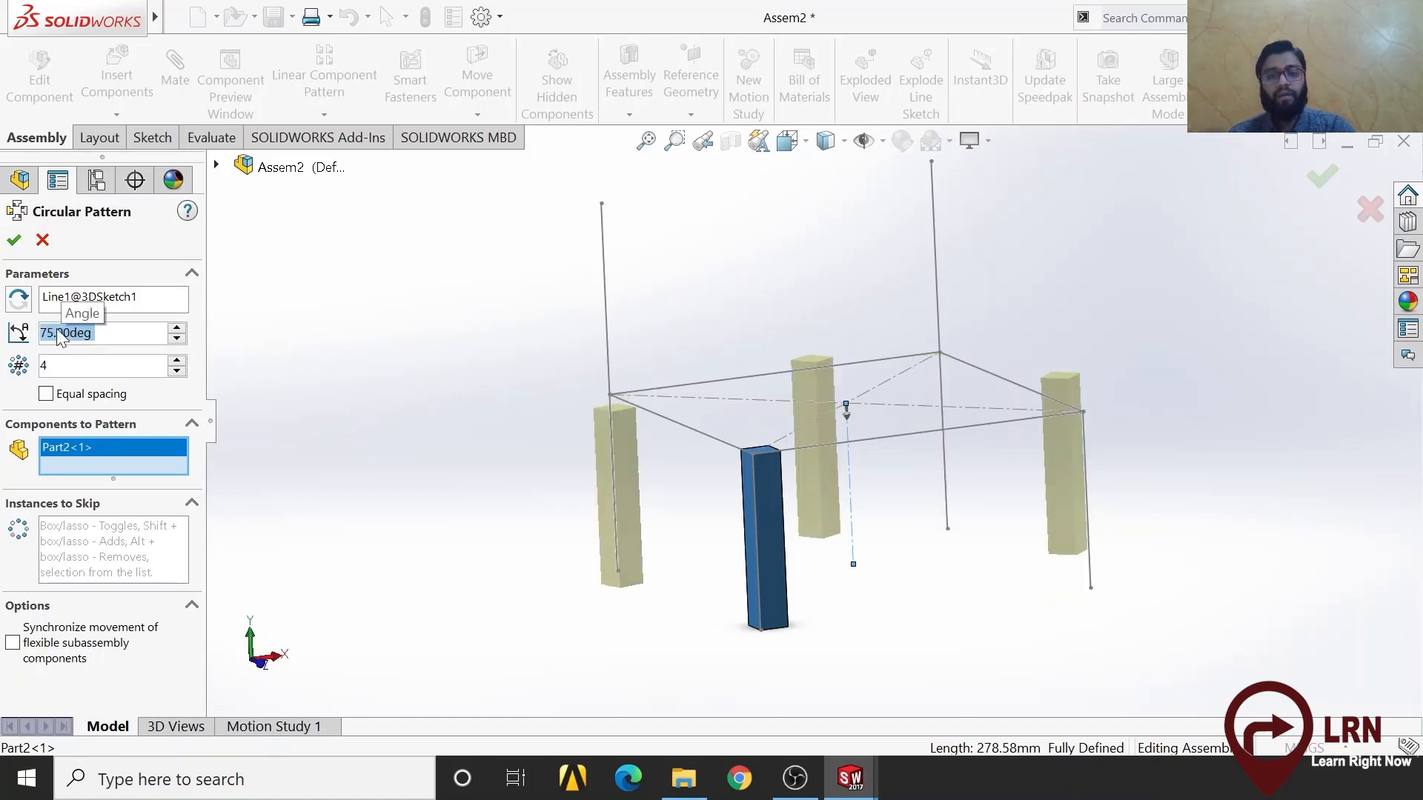
{"action": "middle_click_drag", "start_coordinate": [589, 575], "coordinate": [896, 506]}
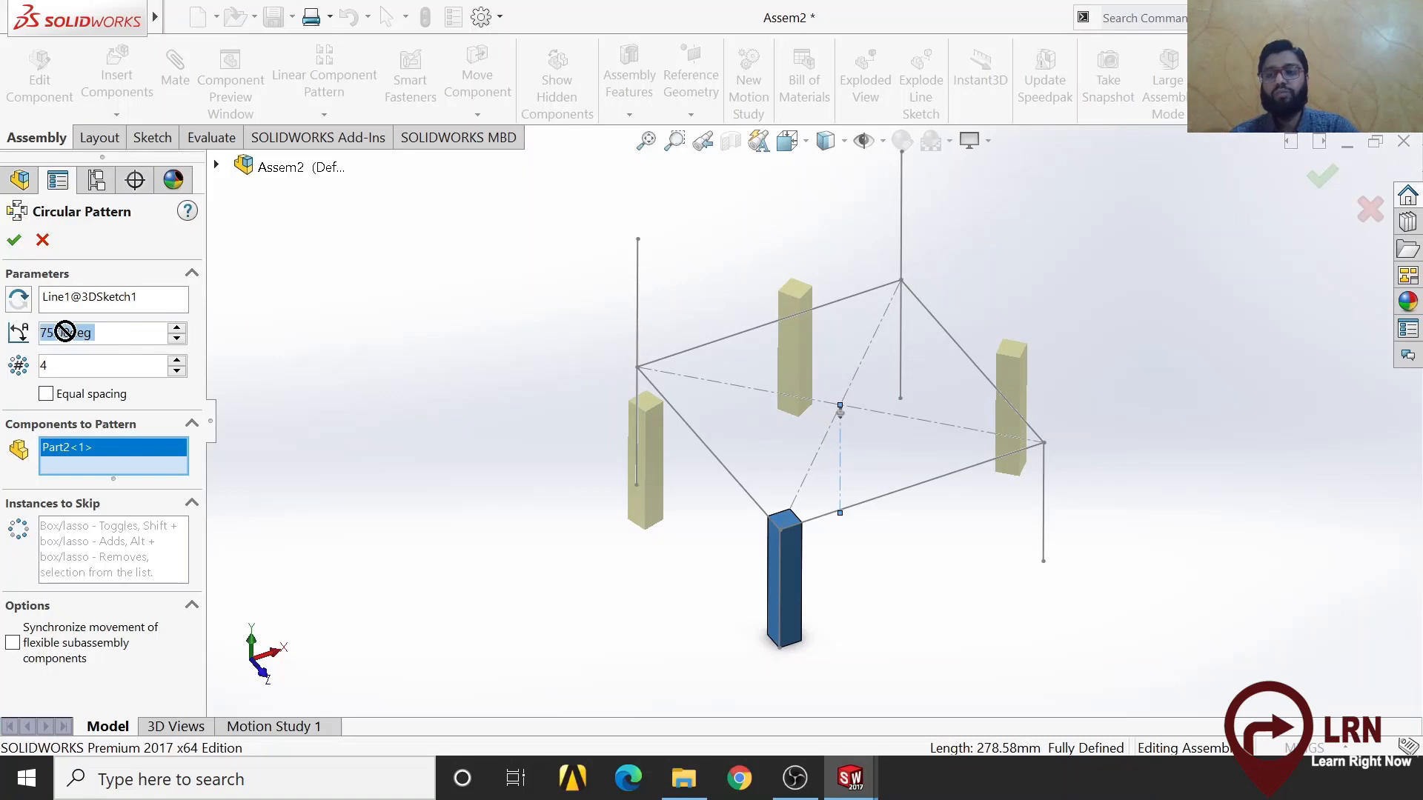
Set the pattern angle back to 90 degrees and accept the circular pattern of the leg
{"action": "type", "text": "90"}
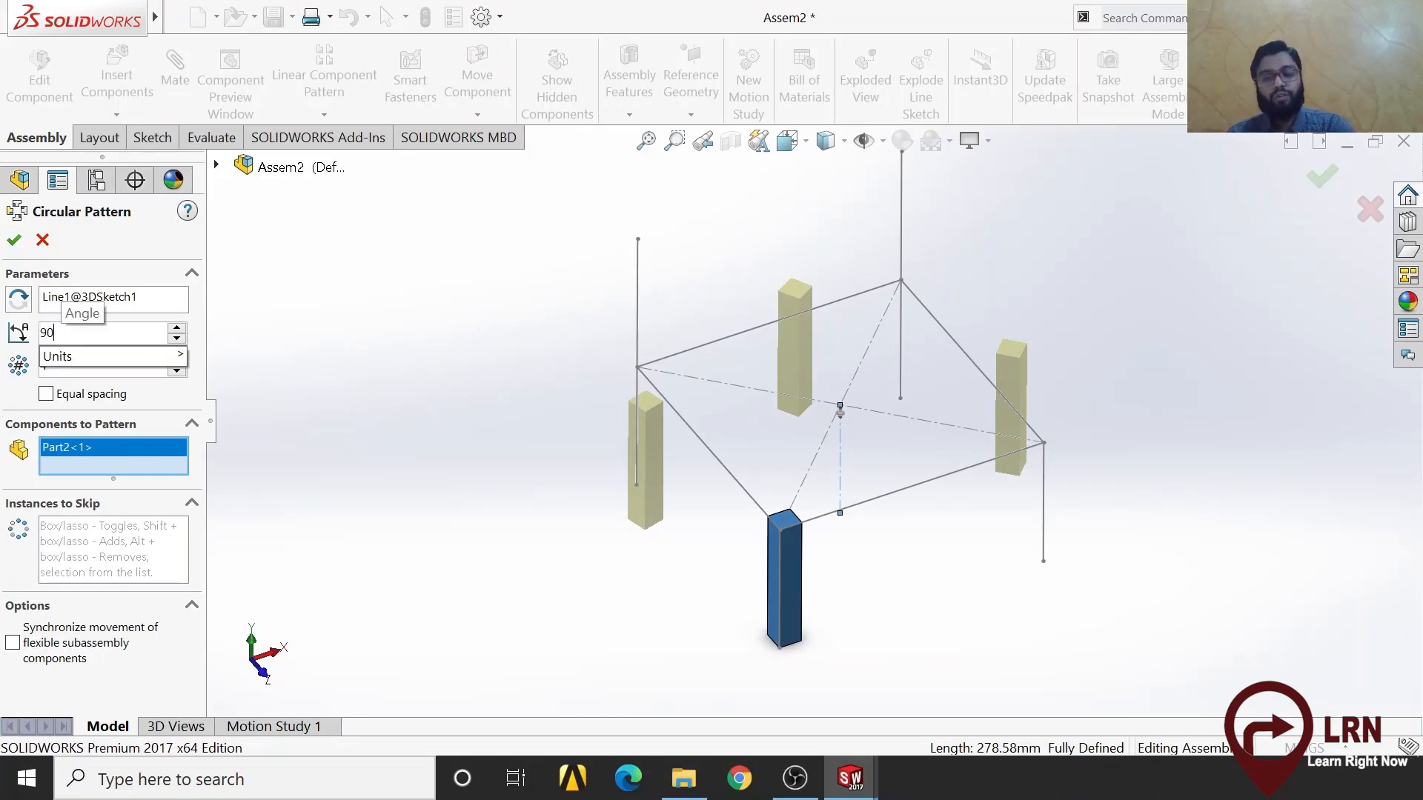
{"action": "key", "text": "Return"}
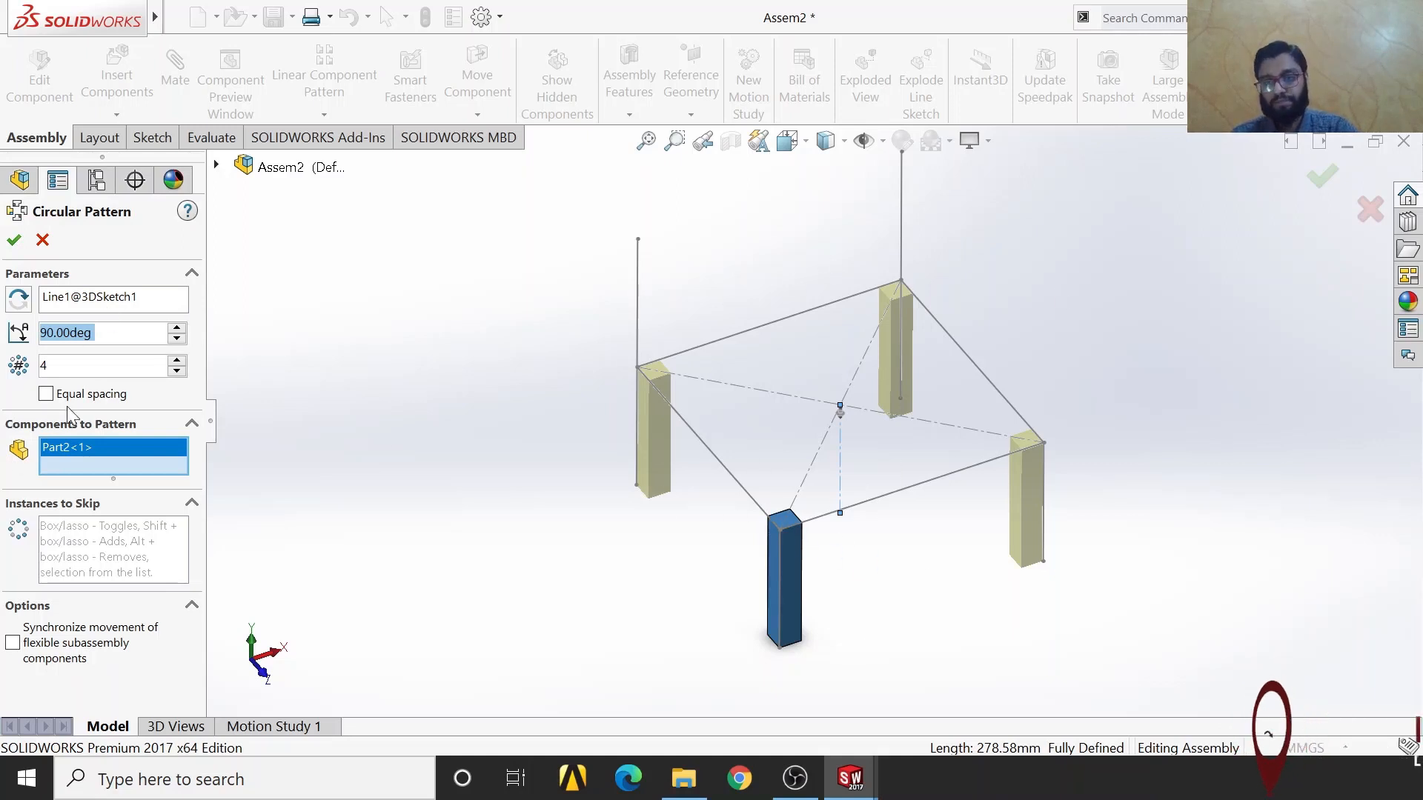
{"action": "left_click", "coordinate": [14, 239]}
Examine the original leg and its patterned copies at the skeleton's corners from several angles
{"action": "middle_click_drag", "start_coordinate": [642, 588], "coordinate": [697, 511]}
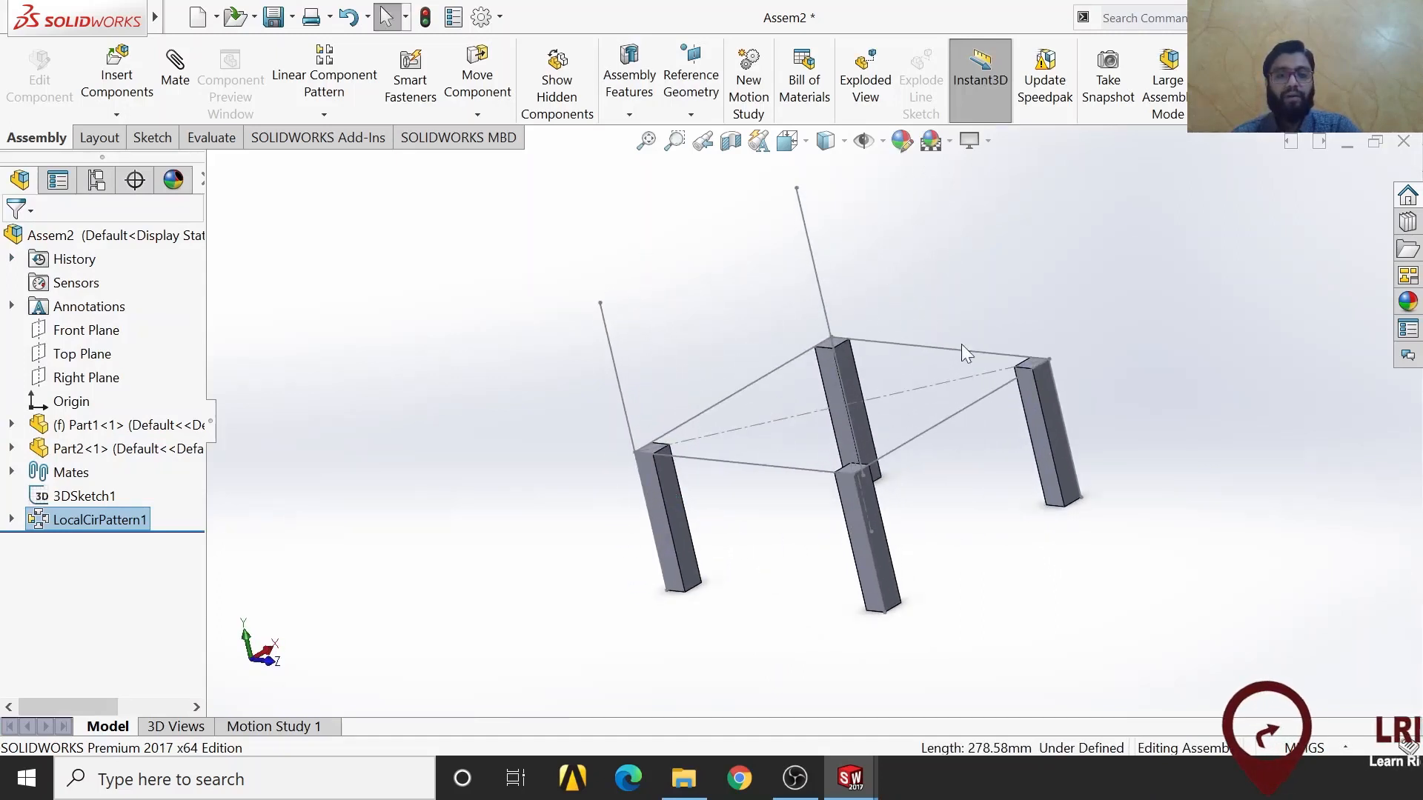
{"action": "middle_click_drag", "start_coordinate": [556, 625], "coordinate": [555, 719]}
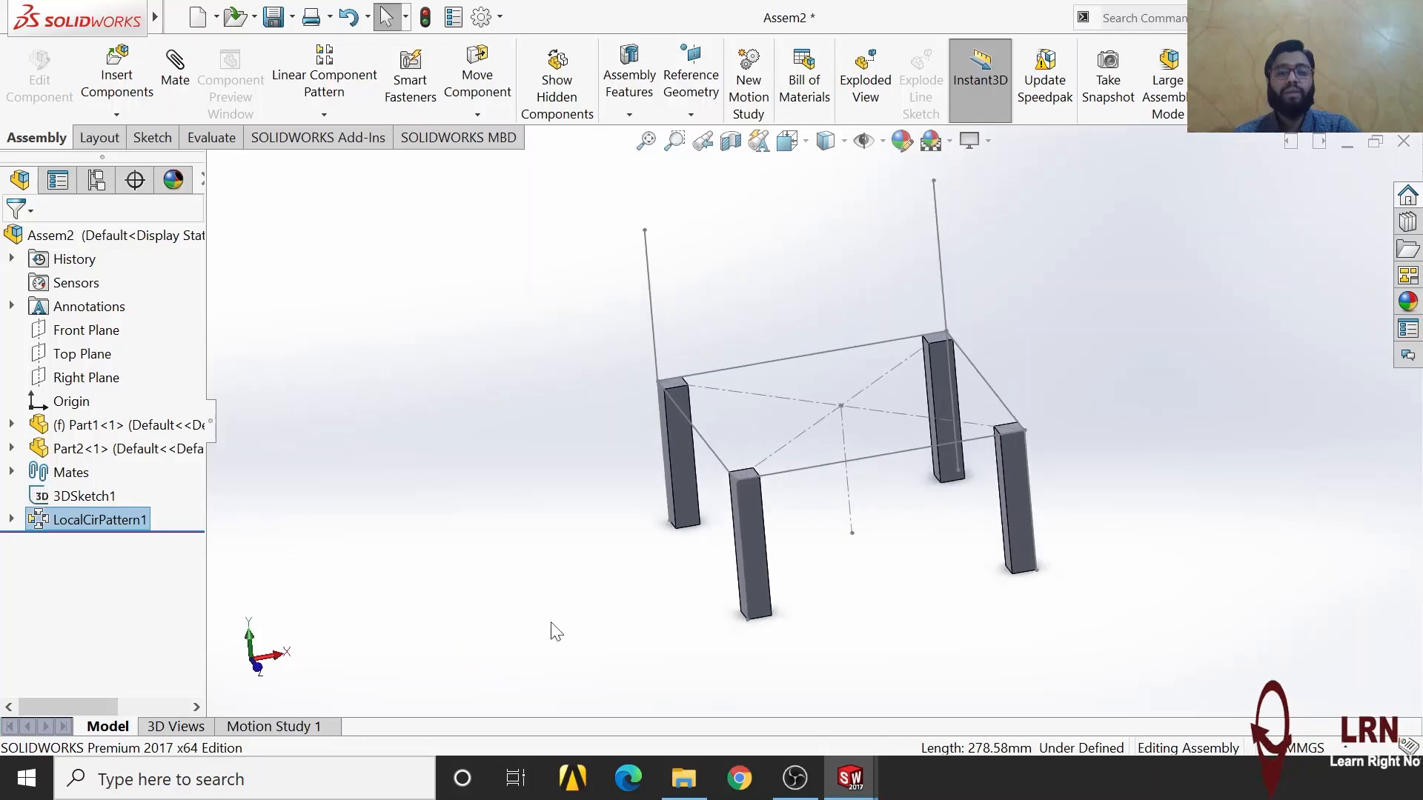
{"action": "left_click", "coordinate": [759, 561]}
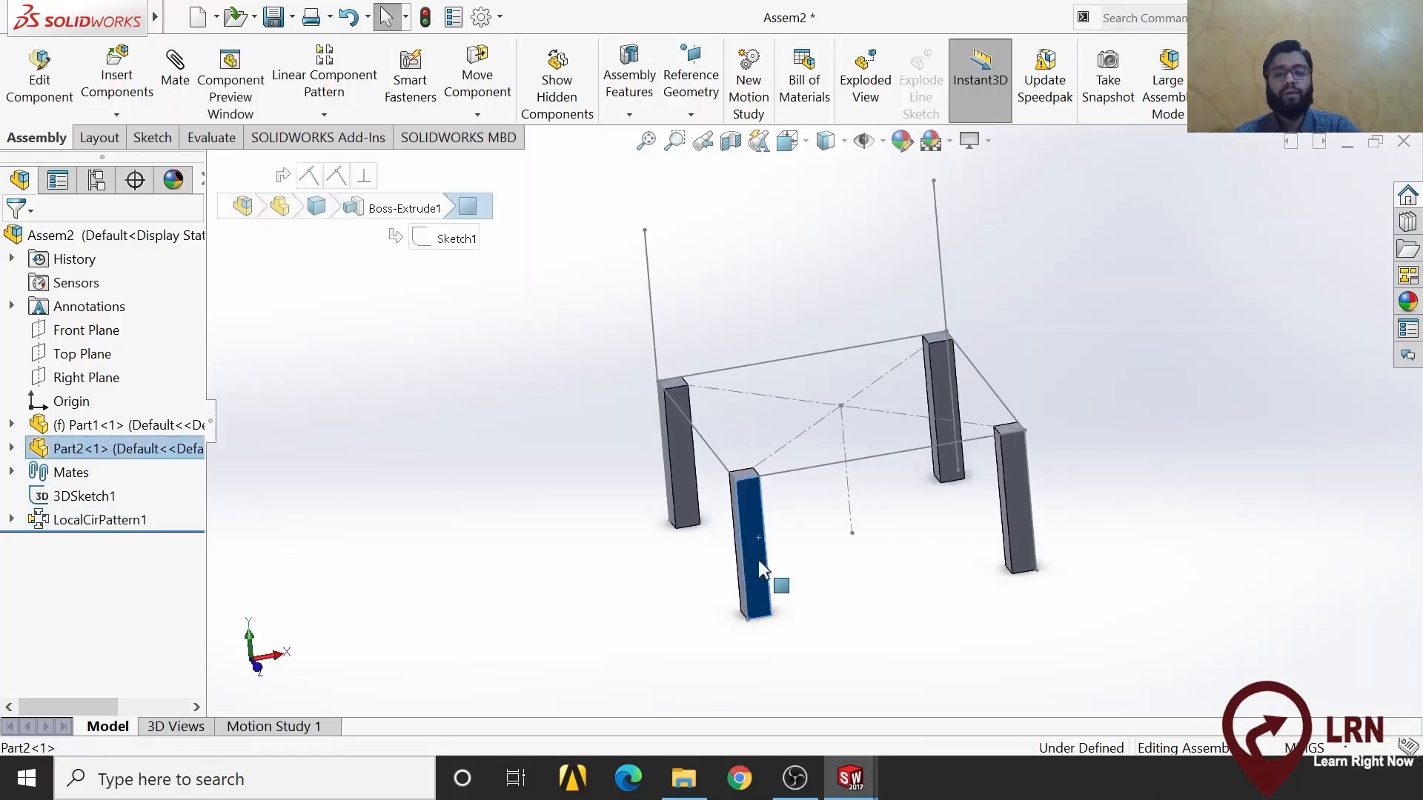
{"action": "left_click", "coordinate": [1016, 419]}
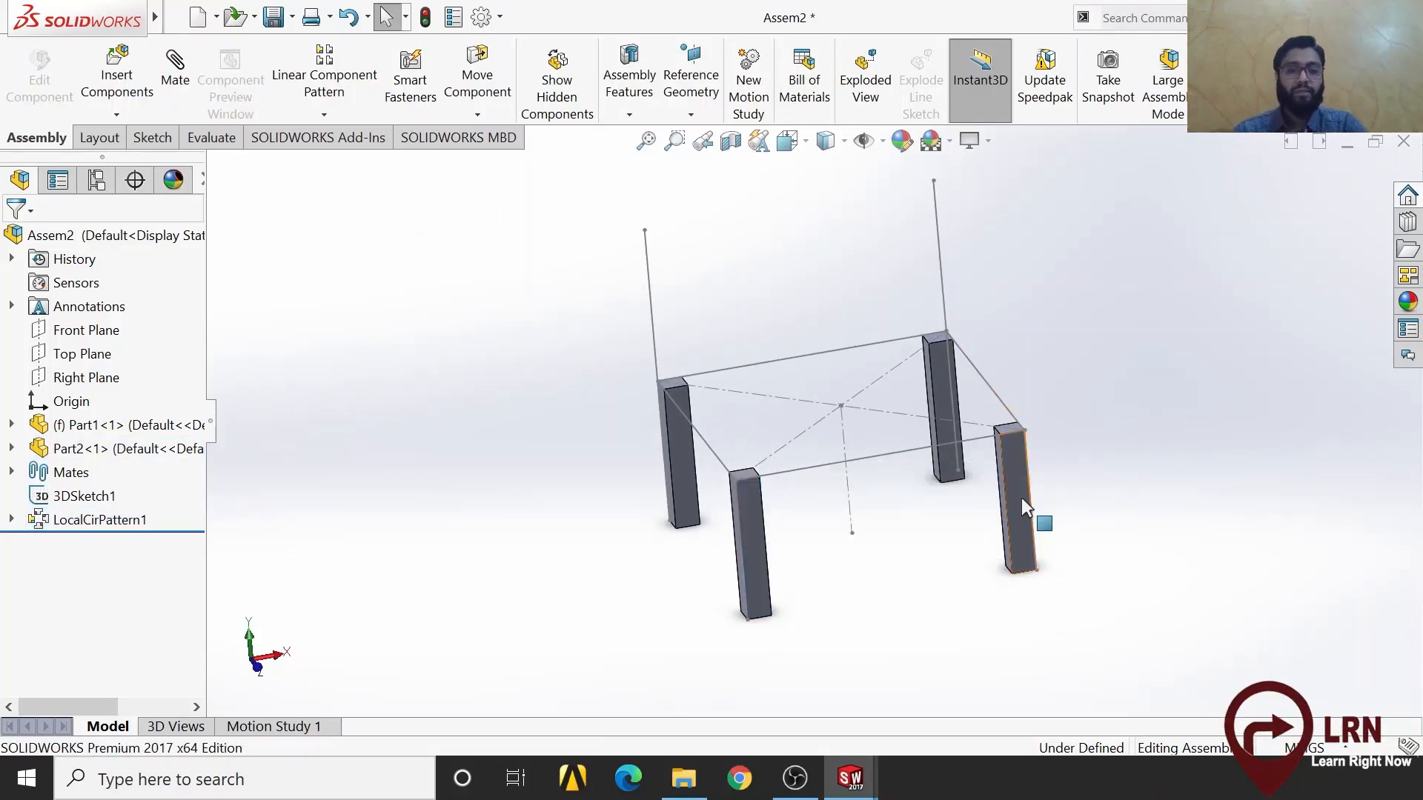
Select two of the patterned Part2 legs in turn to inspect them as instances of the circular pattern
{"action": "left_click", "coordinate": [1021, 508]}
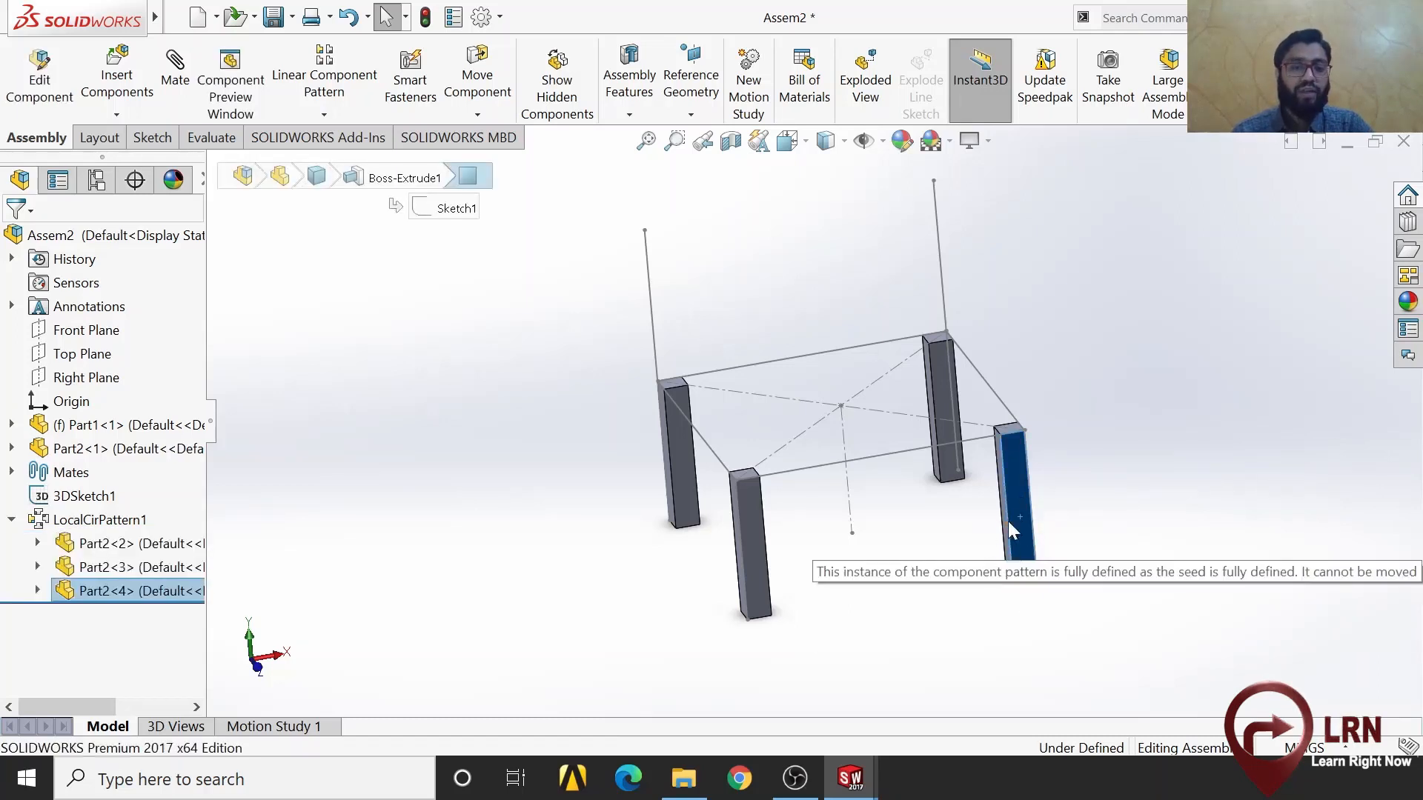
{"action": "left_click", "coordinate": [681, 470]}
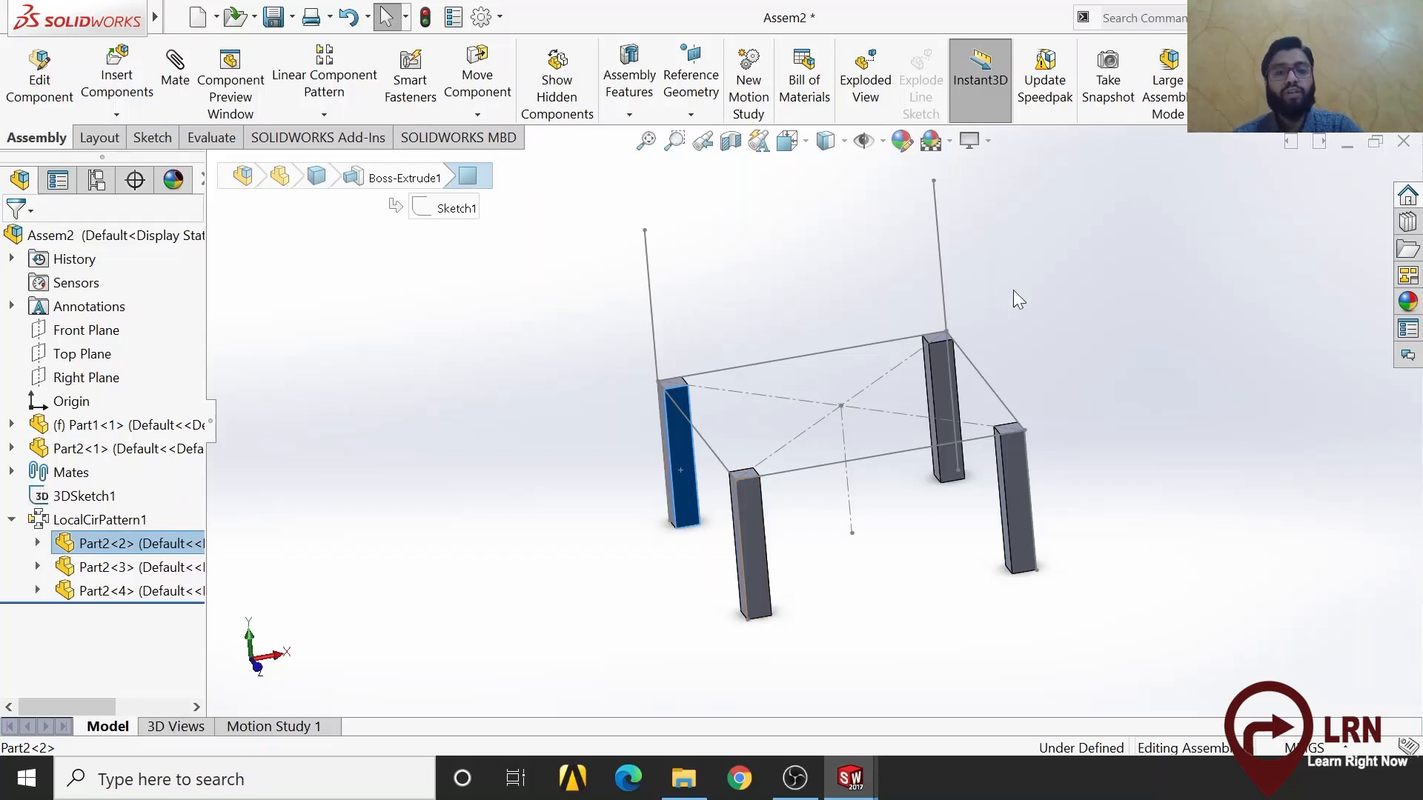
{"action": "left_click", "coordinate": [493, 581]}
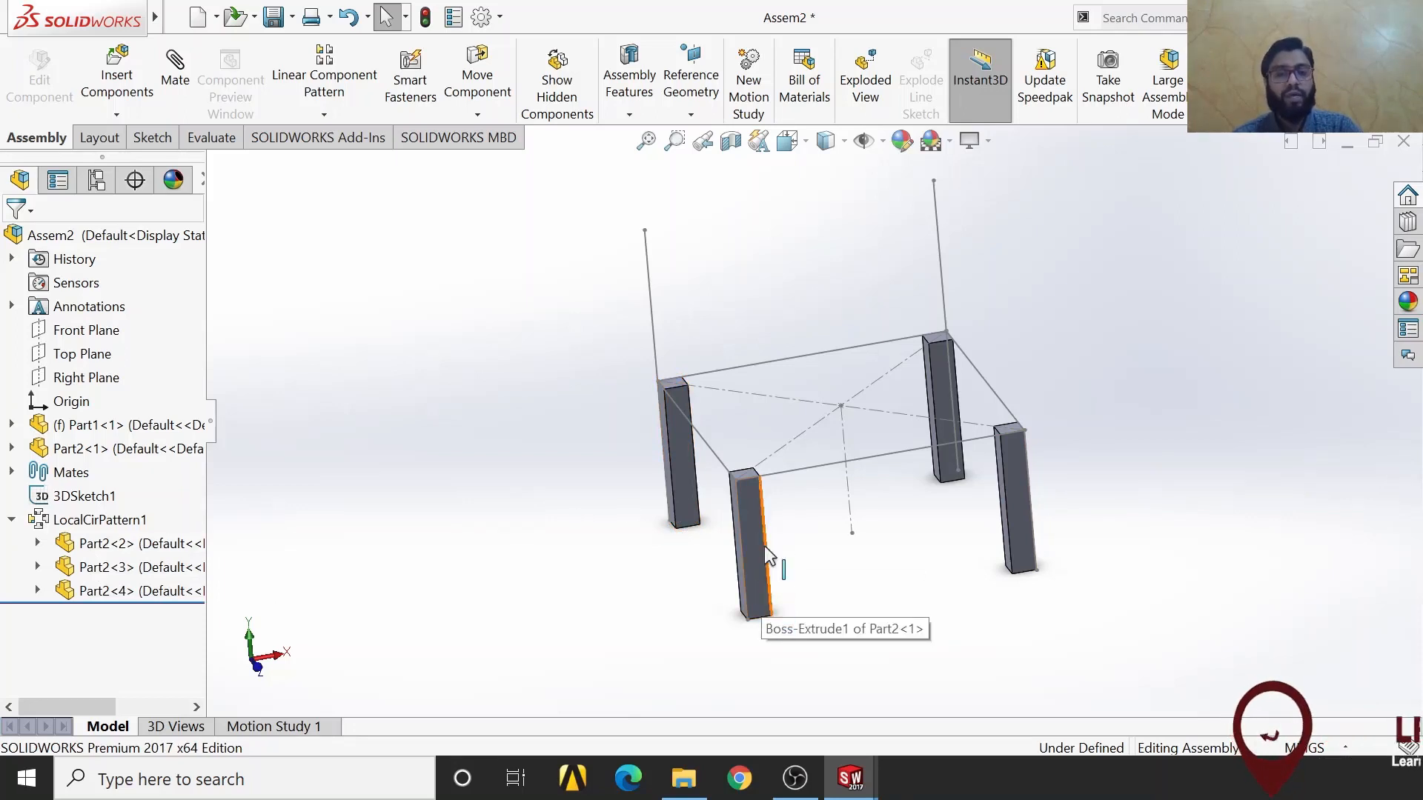
Open the original Part2 leg from the assembly in its own part window
{"action": "scroll", "coordinate": [766, 547], "scroll_direction": "down", "scroll_amount": 2}
{"action": "scroll", "coordinate": [765, 547], "scroll_direction": "down", "scroll_amount": 1}
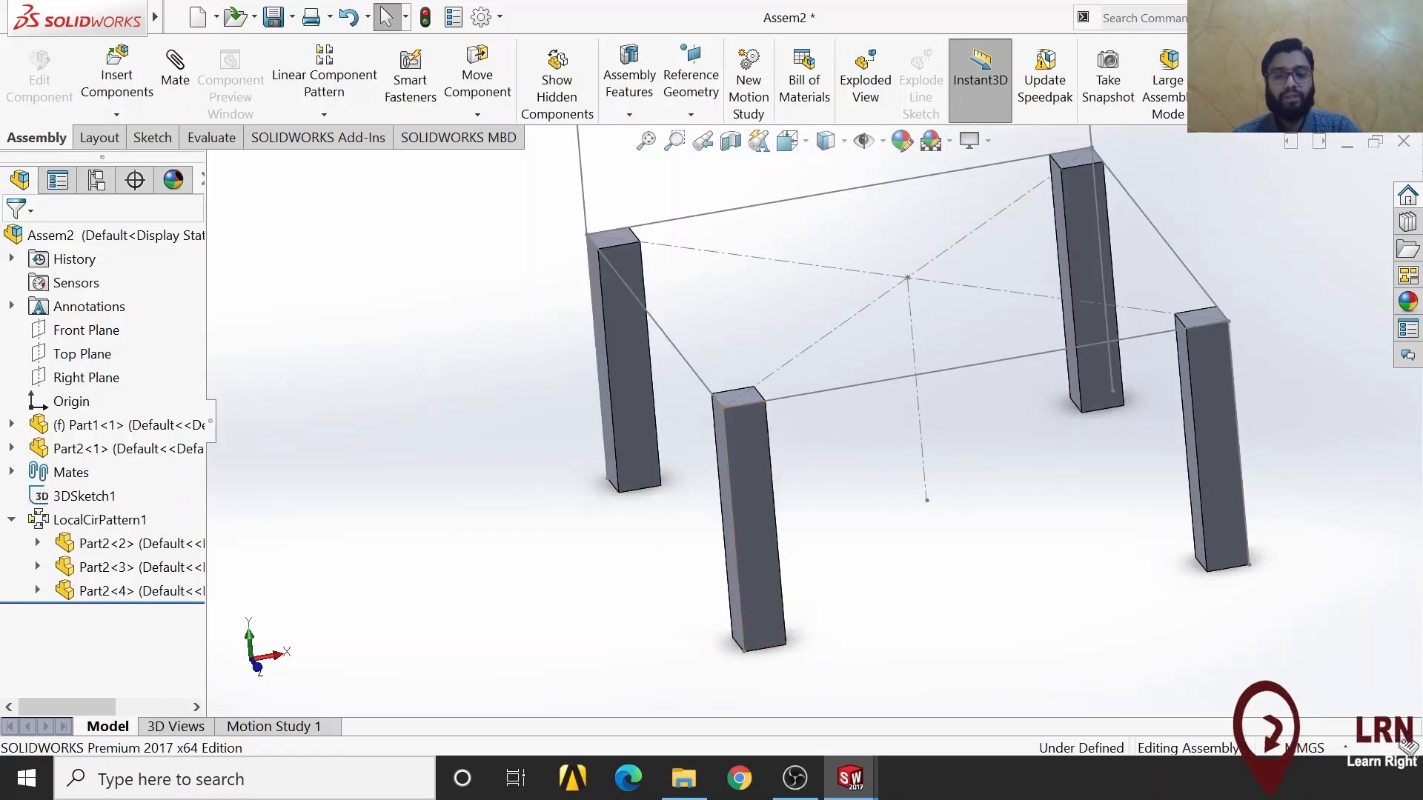
{"action": "left_click", "coordinate": [760, 573]}
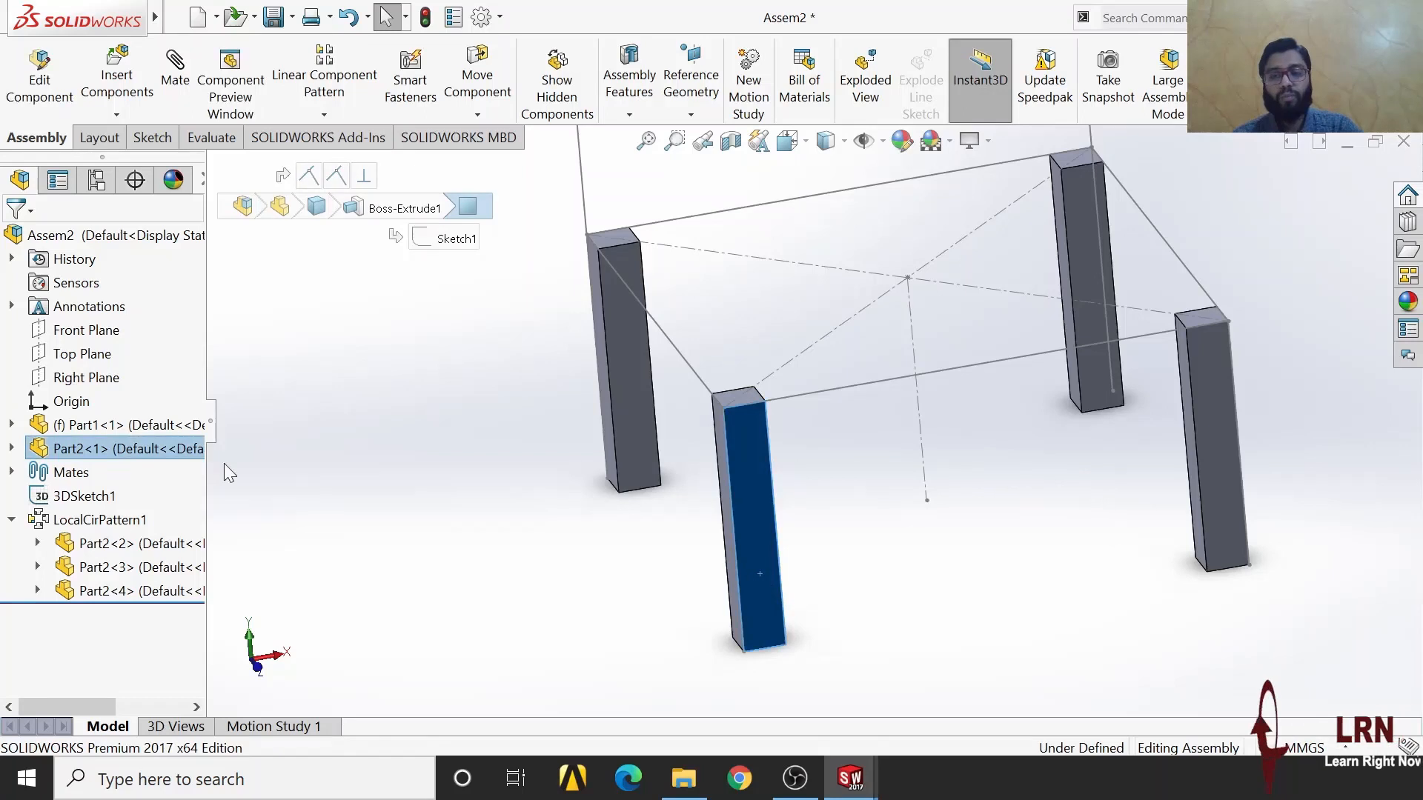
{"action": "left_click", "coordinate": [193, 450]}
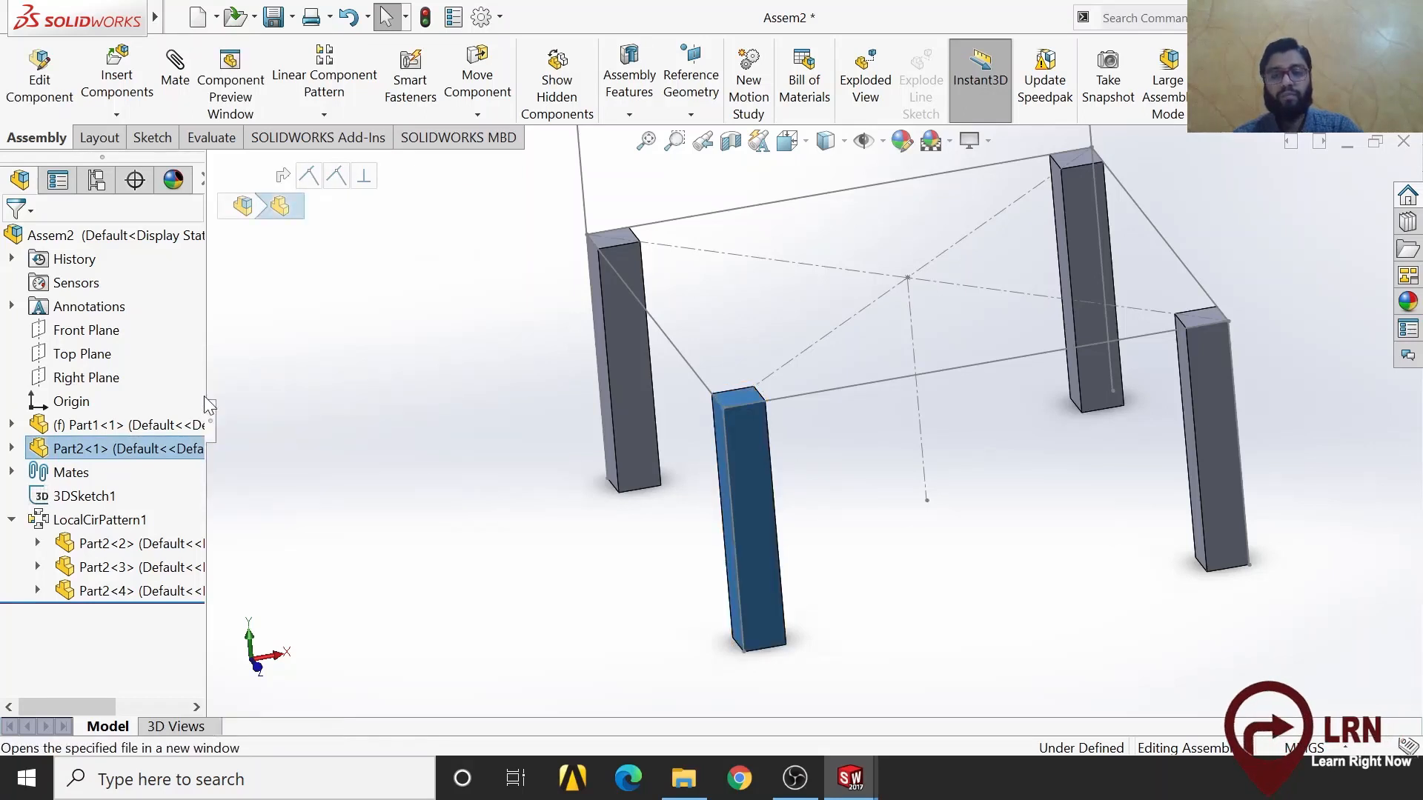
{"action": "left_click", "coordinate": [244, 672]}
{"action": "middle_click_drag", "start_coordinate": [664, 437], "coordinate": [736, 571]}
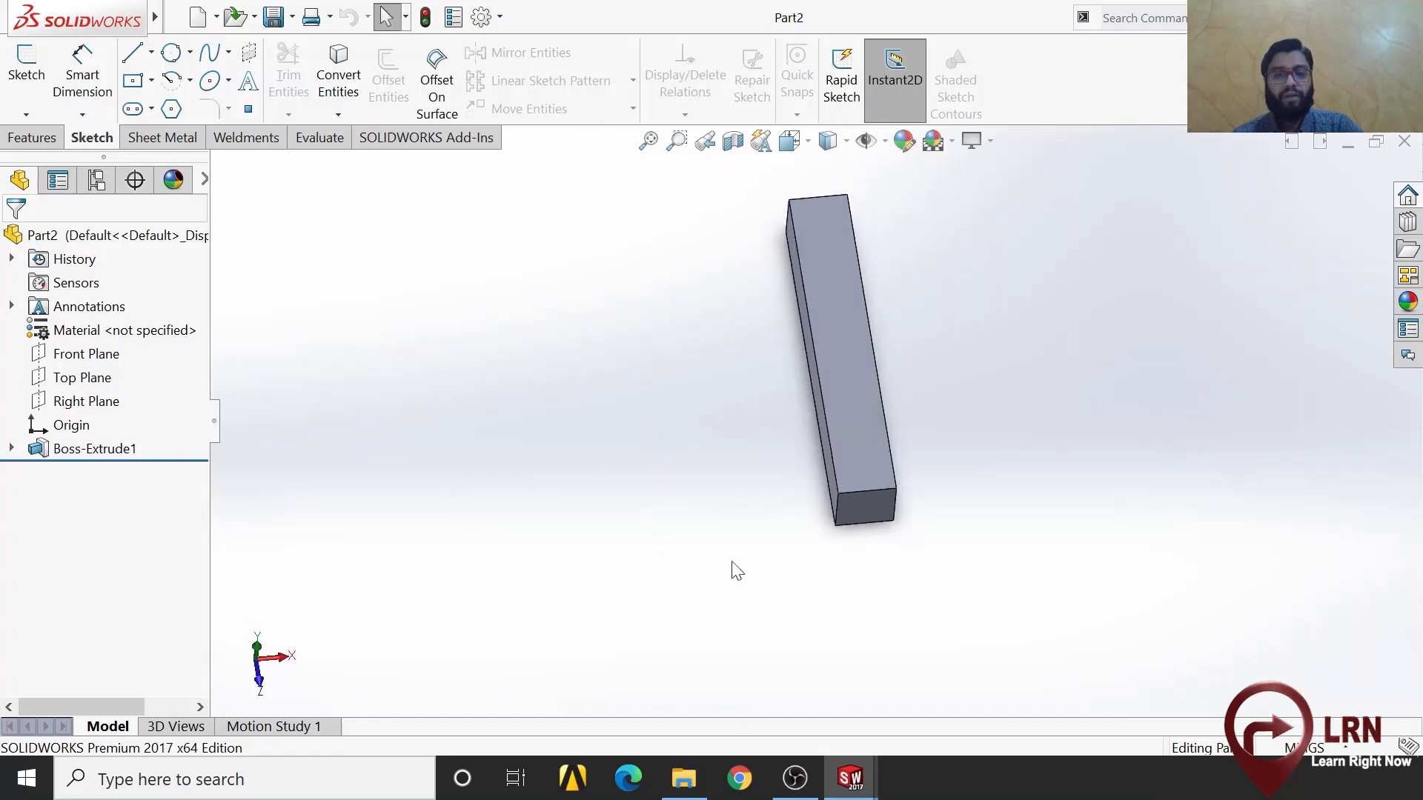
Sketch a perimeter circle of about 13.4 mm radius on the leg's long face, near its lower end
{"action": "left_click", "coordinate": [866, 442]}
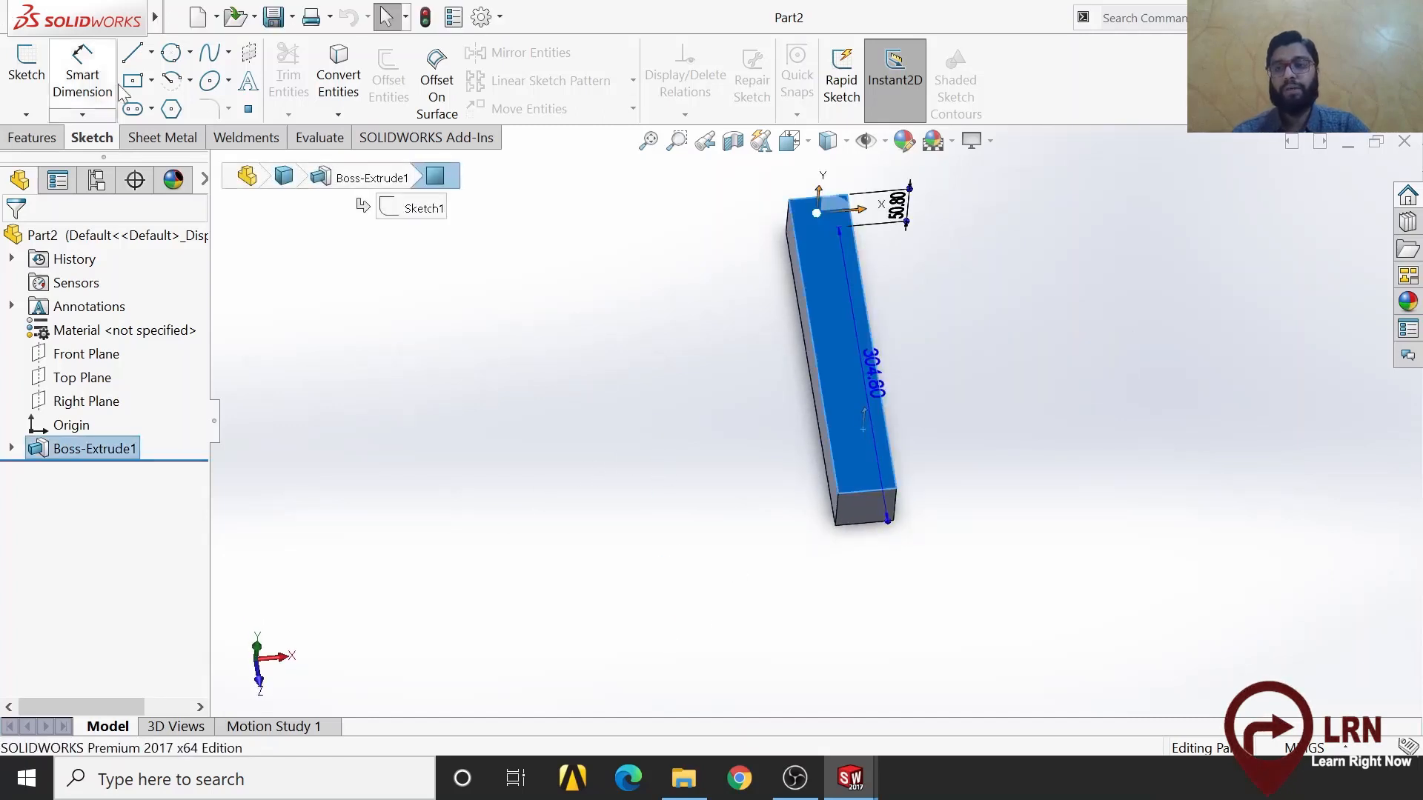
{"action": "key", "text": "alt+f"}
{"action": "left_click", "coordinate": [25, 94]}
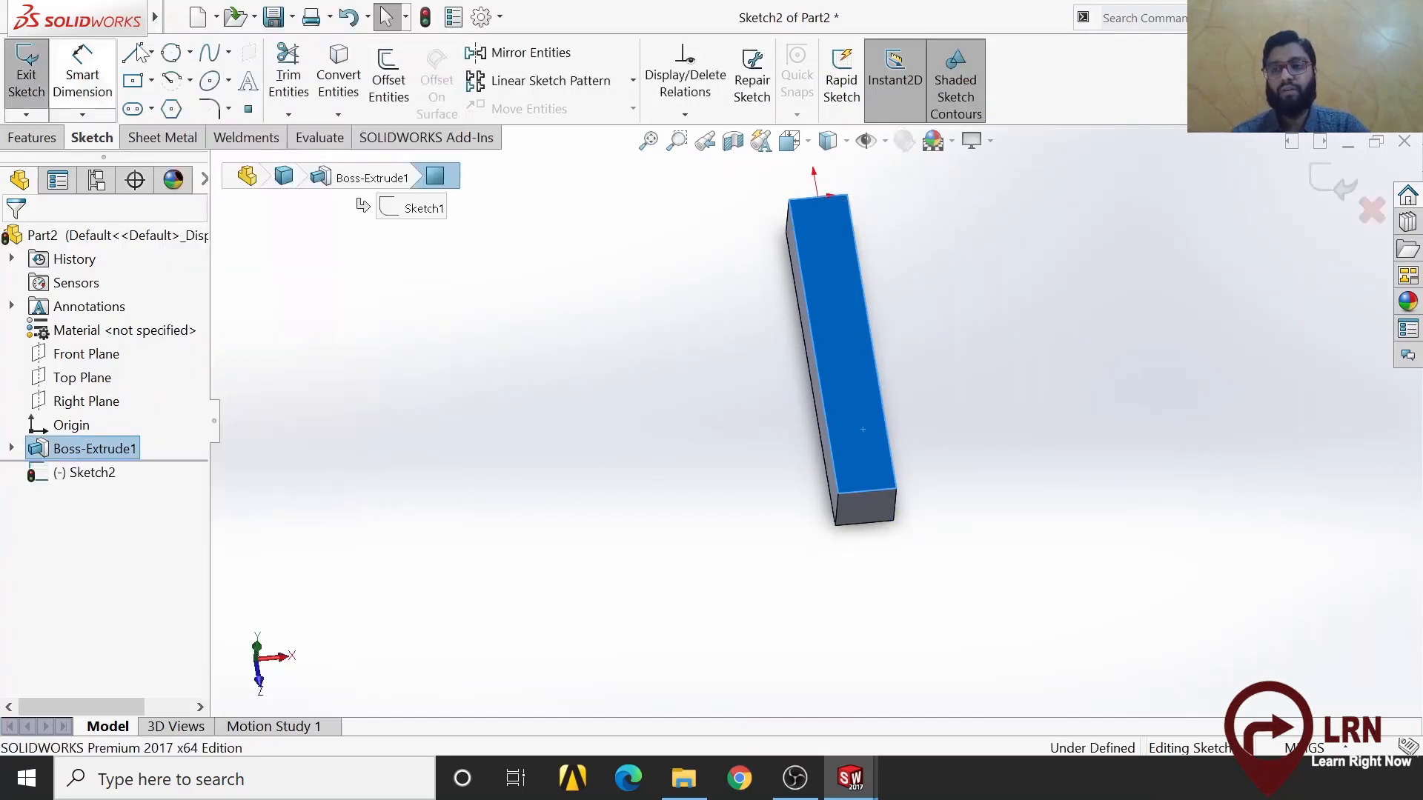
{"action": "left_click", "coordinate": [178, 53]}
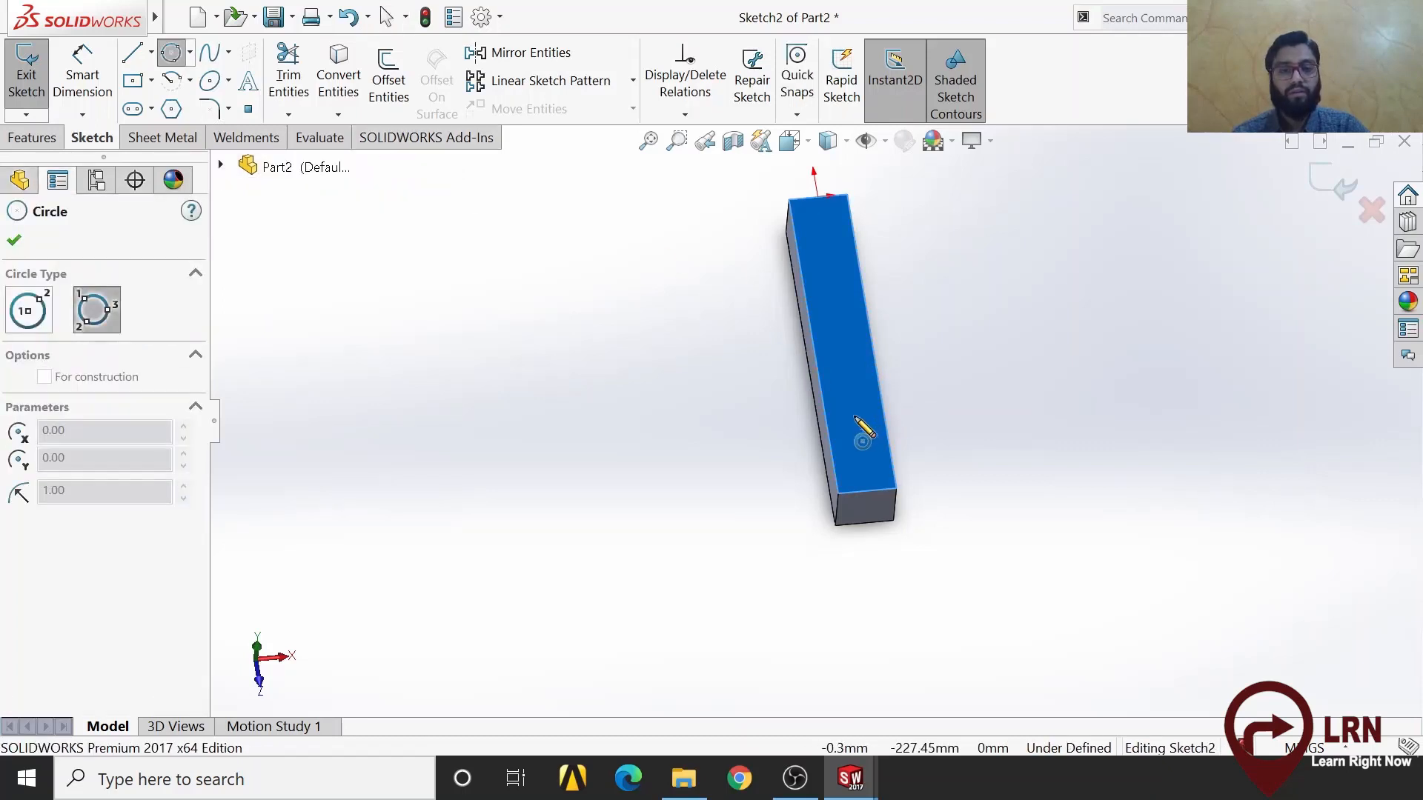
{"action": "left_click", "coordinate": [856, 419]}
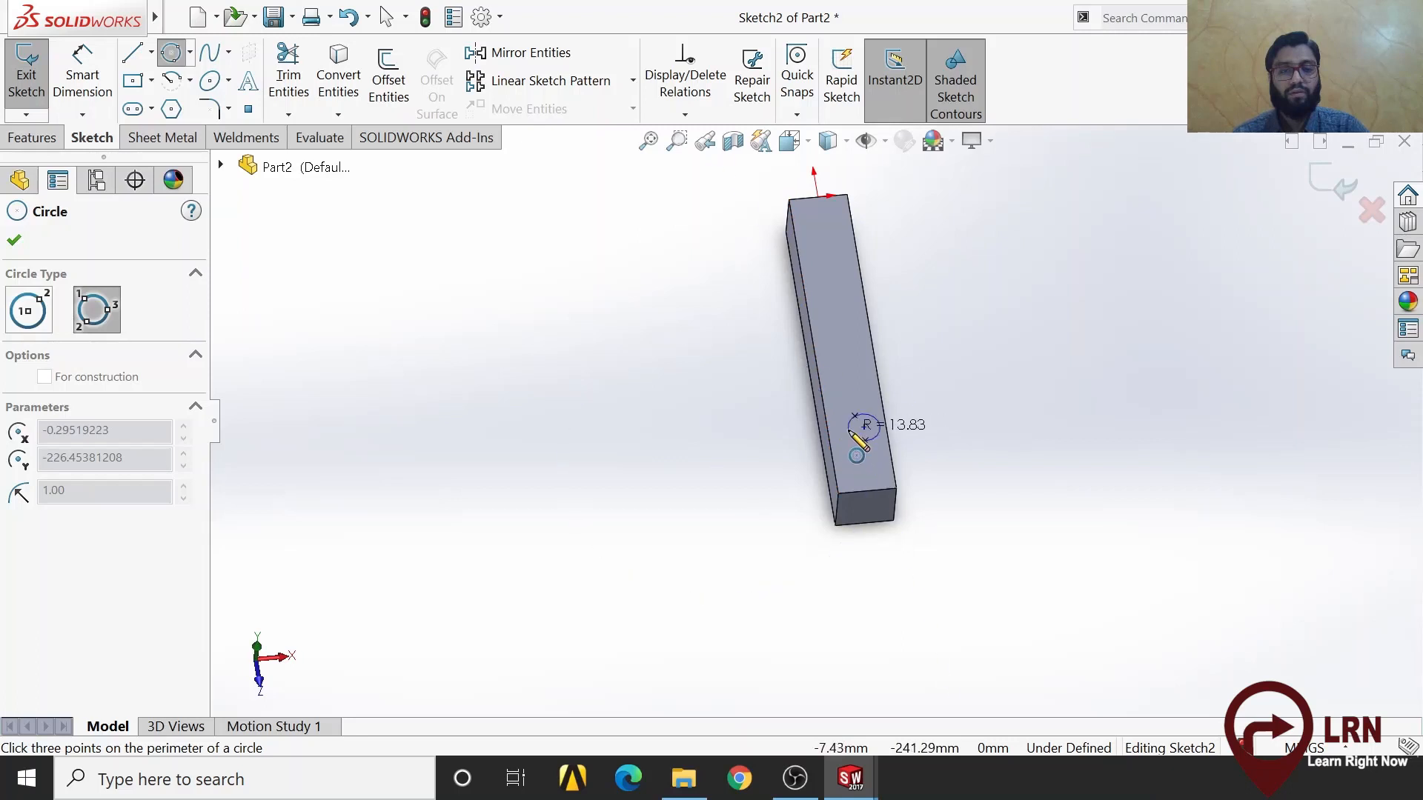
{"action": "left_click", "coordinate": [852, 434]}
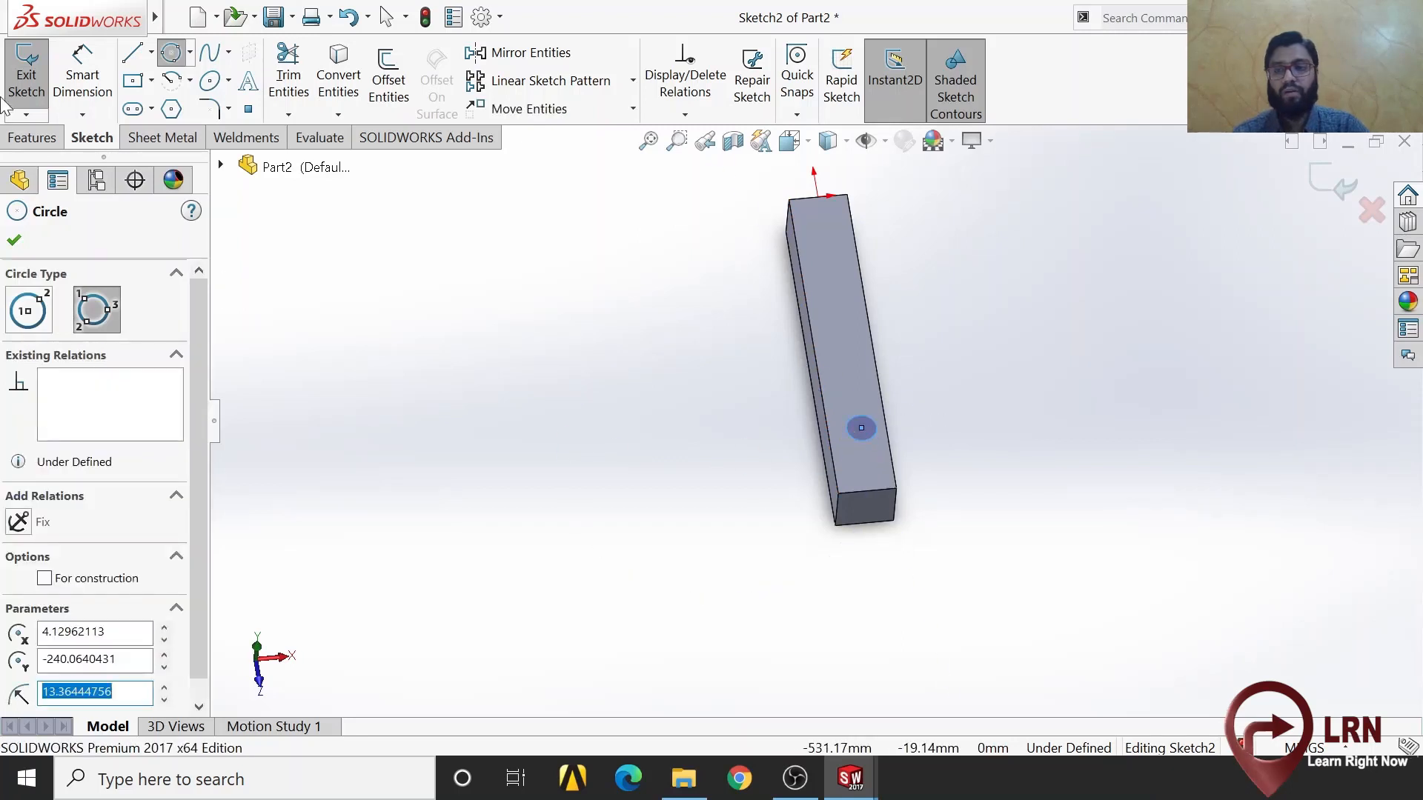
Cut the circle through the leg with an Extruded Cut set to Through All
{"action": "left_click", "coordinate": [33, 138]}
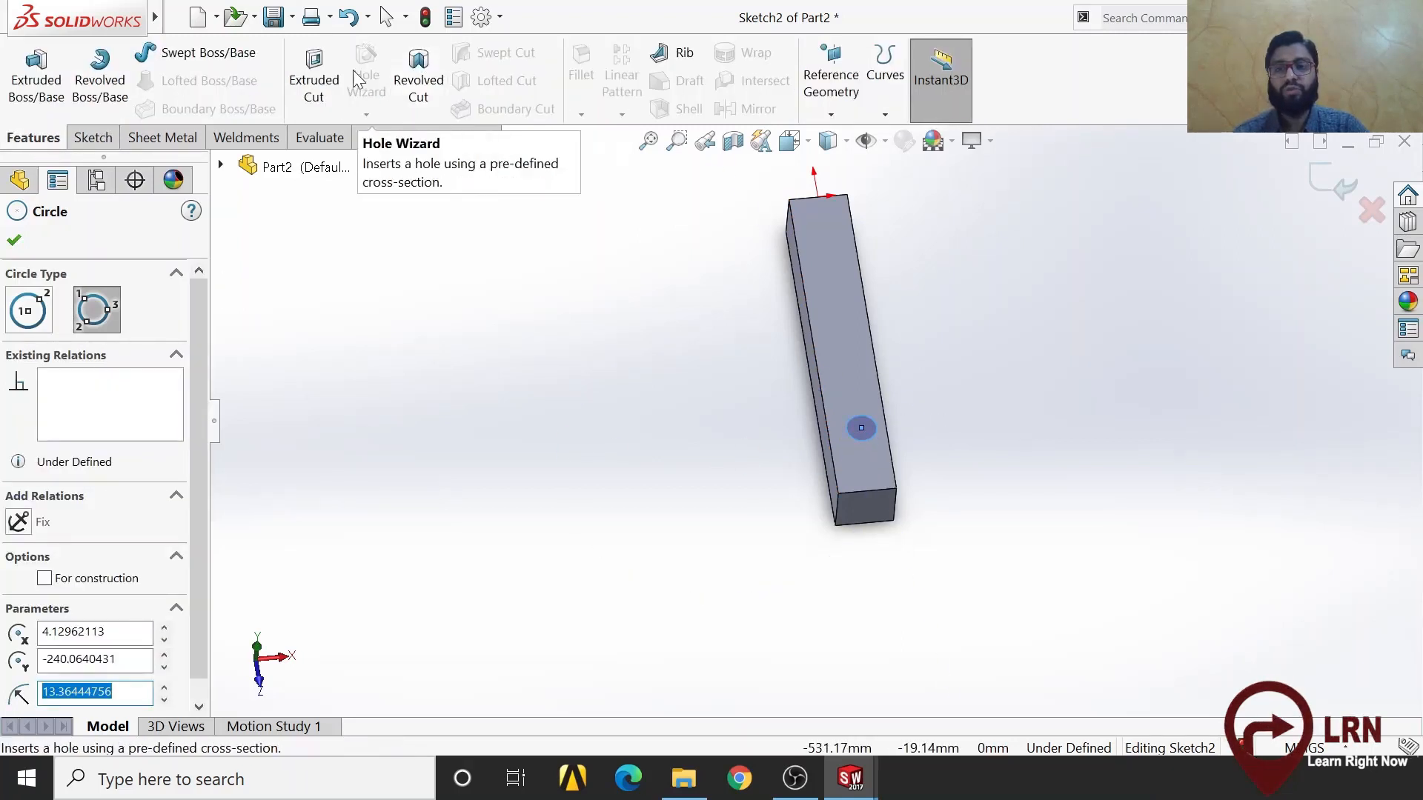
{"action": "left_click", "coordinate": [314, 82]}
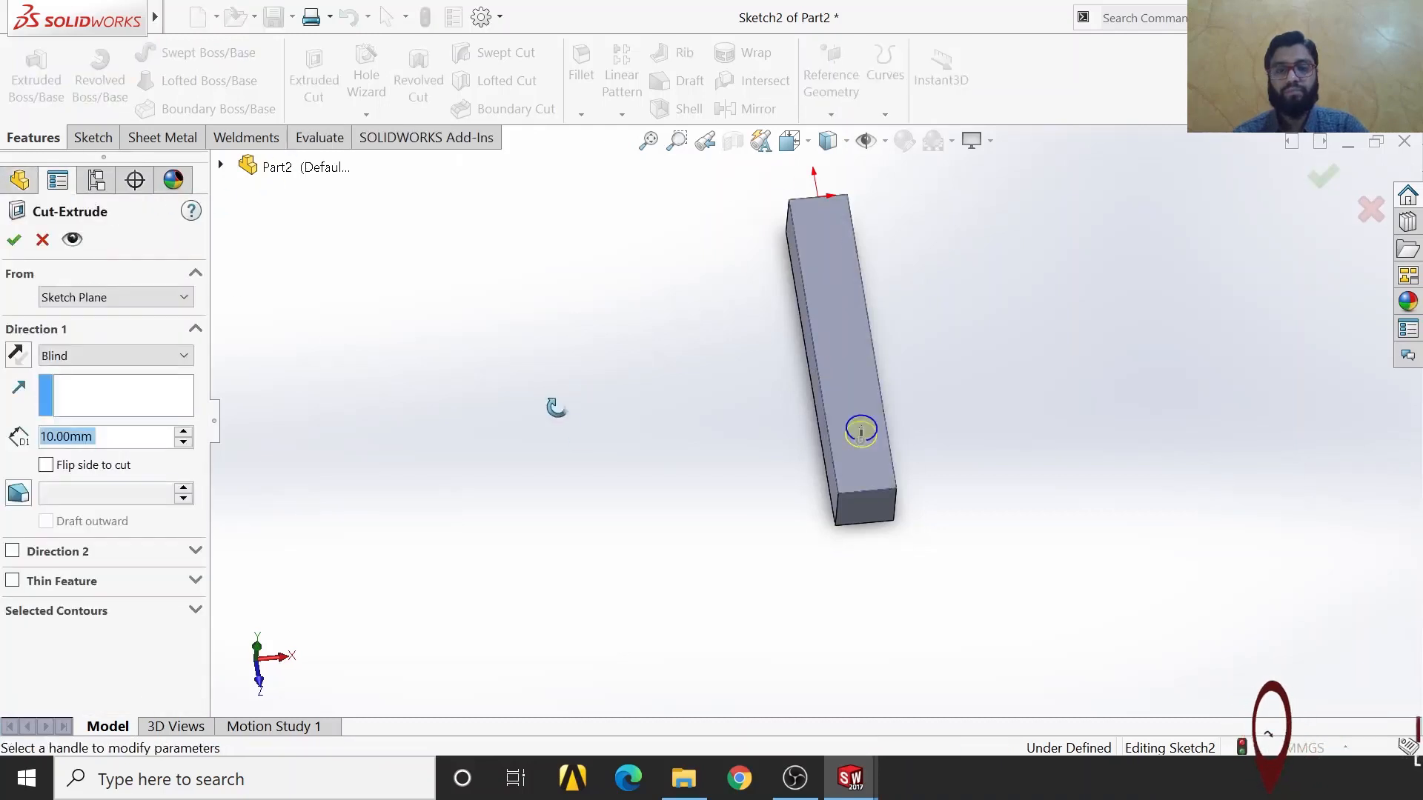
{"action": "middle_click_drag", "start_coordinate": [557, 407], "coordinate": [712, 467]}
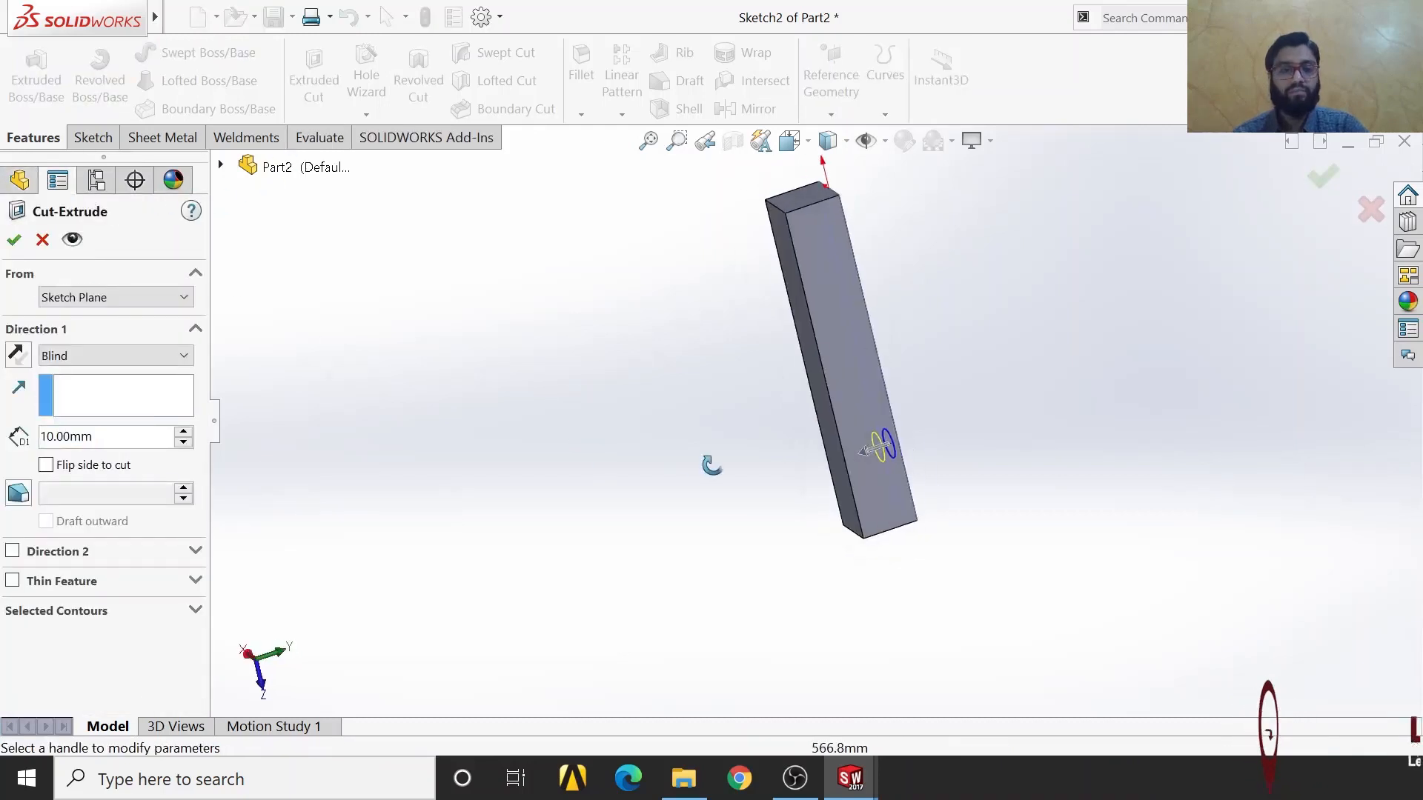
{"action": "left_click", "coordinate": [133, 363]}
{"action": "left_click", "coordinate": [131, 388]}
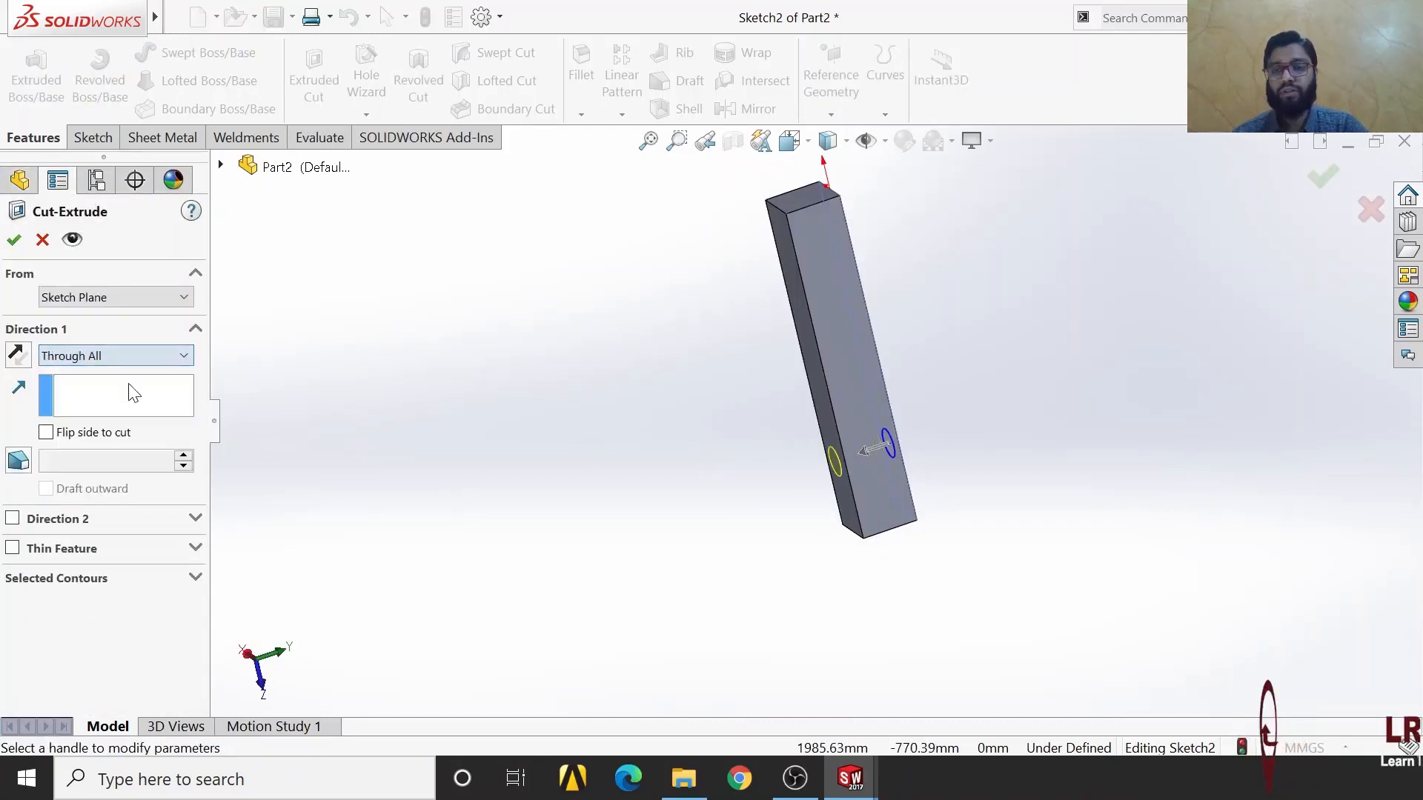
{"action": "left_click", "coordinate": [16, 240]}
{"action": "middle_click_drag", "start_coordinate": [772, 559], "coordinate": [670, 596]}
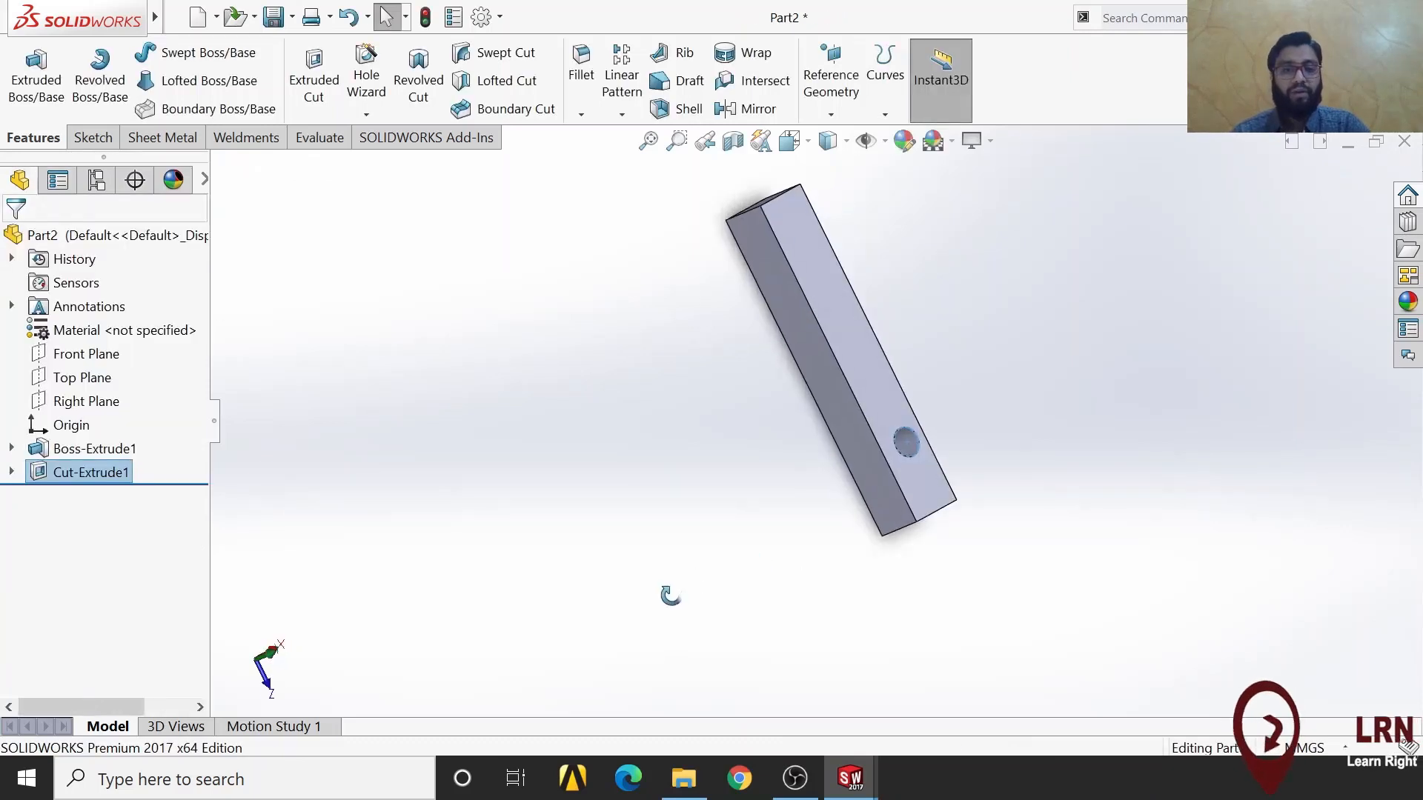
Return to the Assem2 assembly and rebuild it with the modified leg
{"action": "mouse_move", "coordinate": [850, 778]}
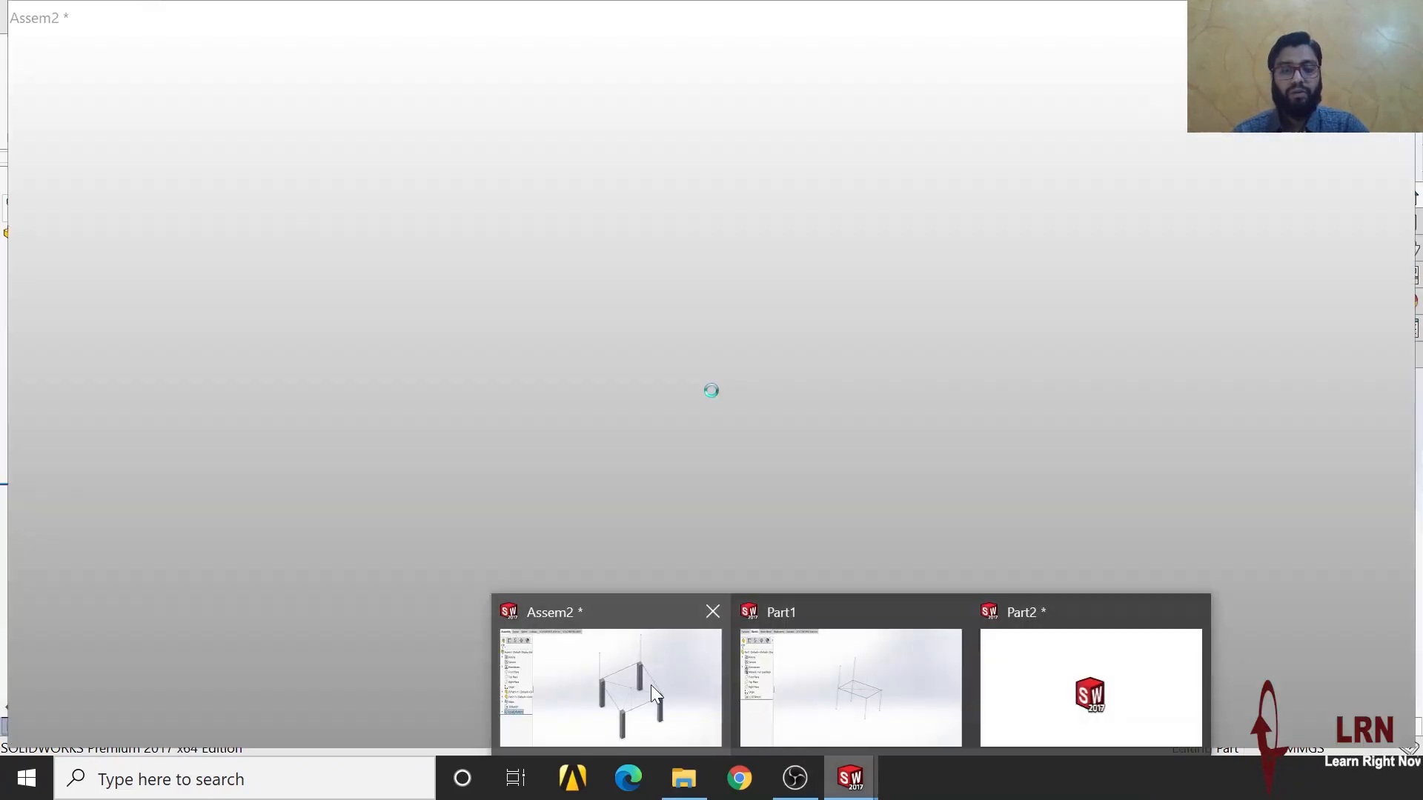
{"action": "left_click", "coordinate": [651, 685]}
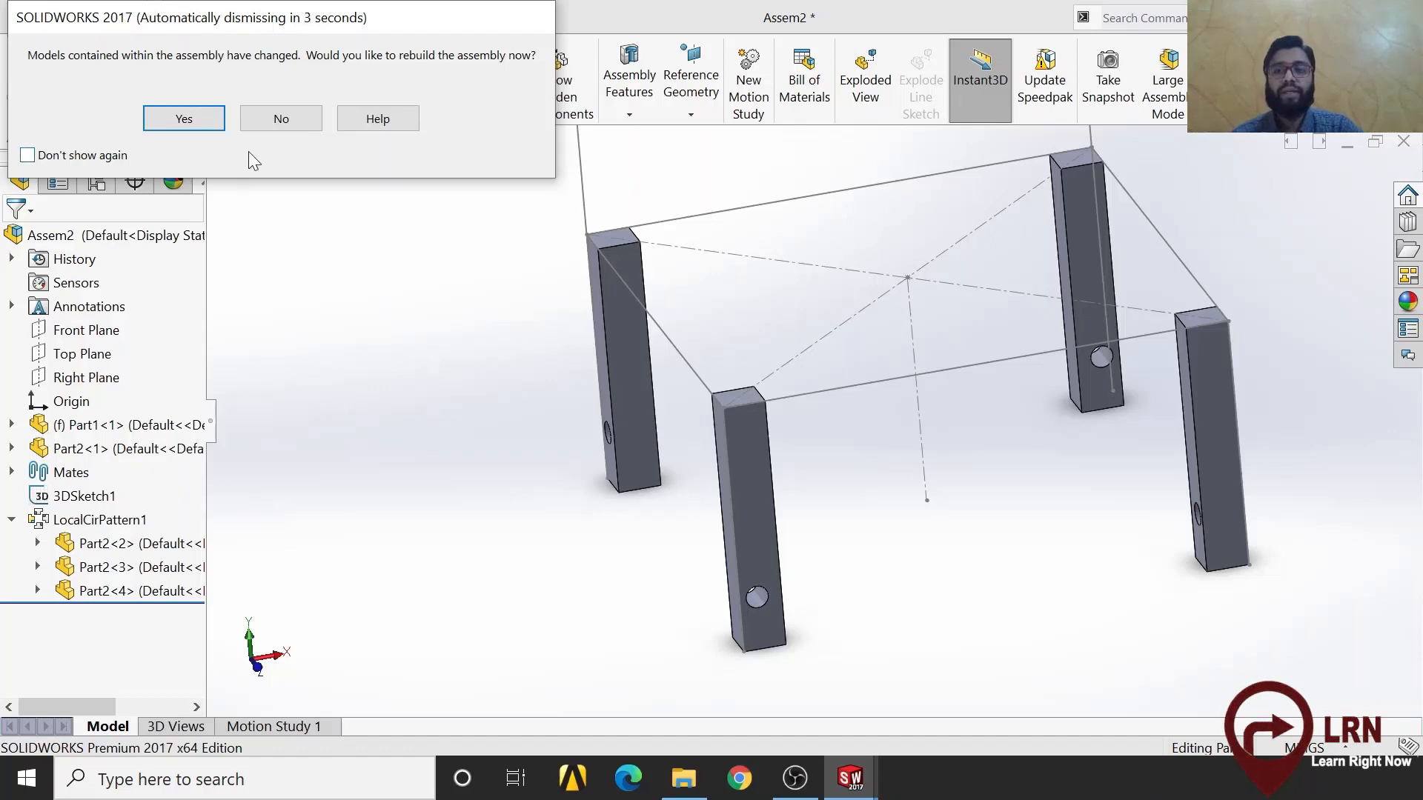
{"action": "left_click", "coordinate": [184, 120]}
{"action": "middle_click_drag", "start_coordinate": [602, 649], "coordinate": [578, 582]}
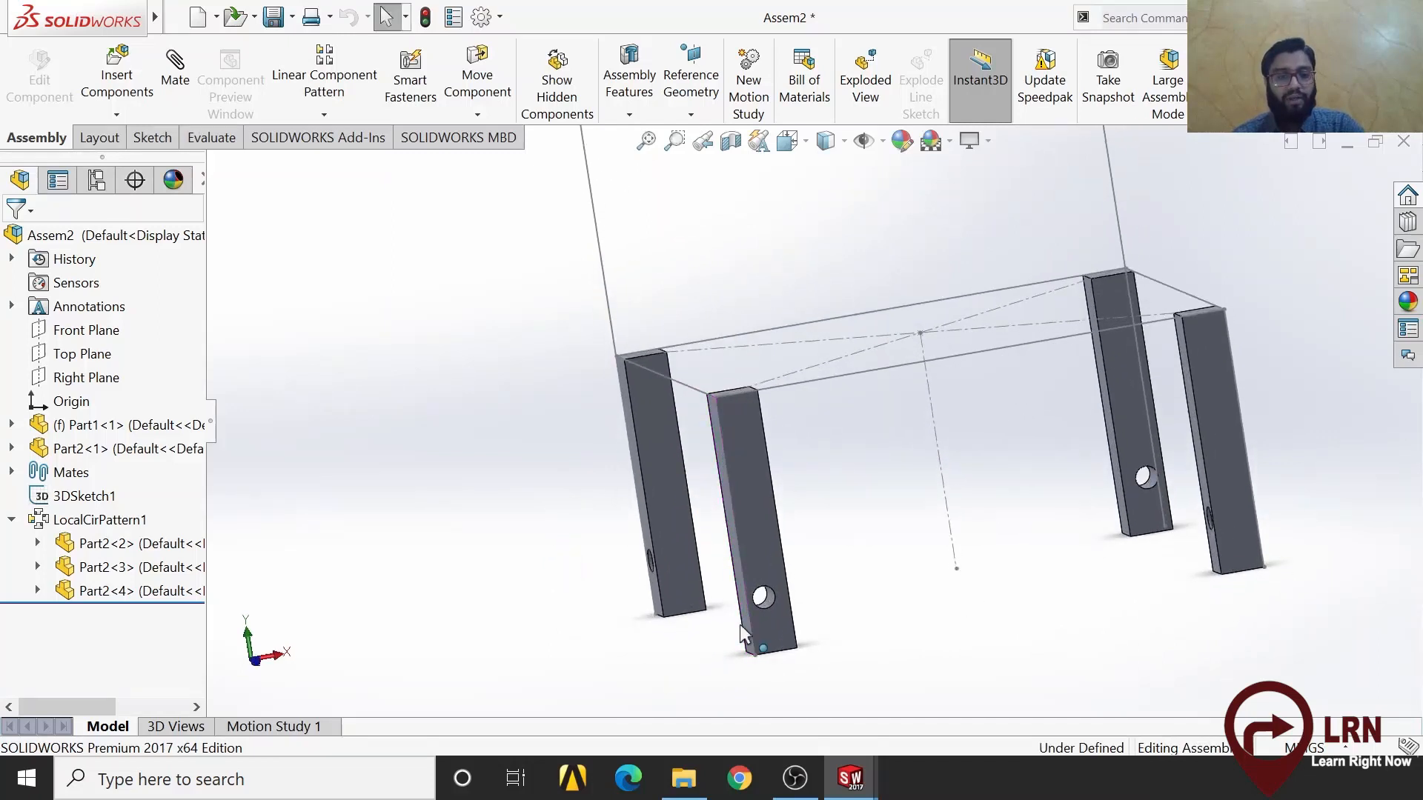
Examine the hole in the original leg and in its patterned copies from several angles
{"action": "left_click", "coordinate": [765, 602]}
{"action": "middle_click_drag", "start_coordinate": [718, 647], "coordinate": [786, 629]}
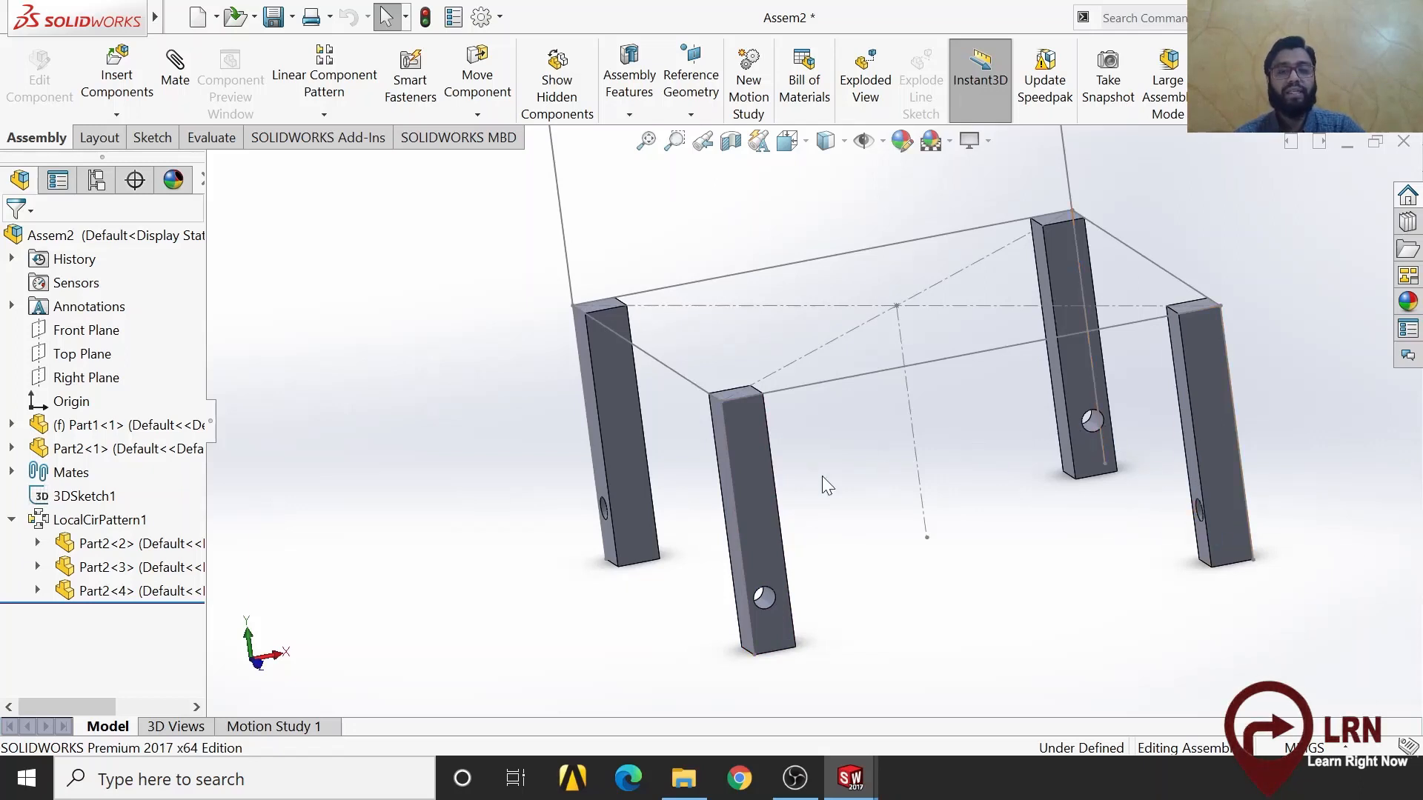
{"action": "middle_click_drag", "start_coordinate": [772, 632], "coordinate": [807, 630]}
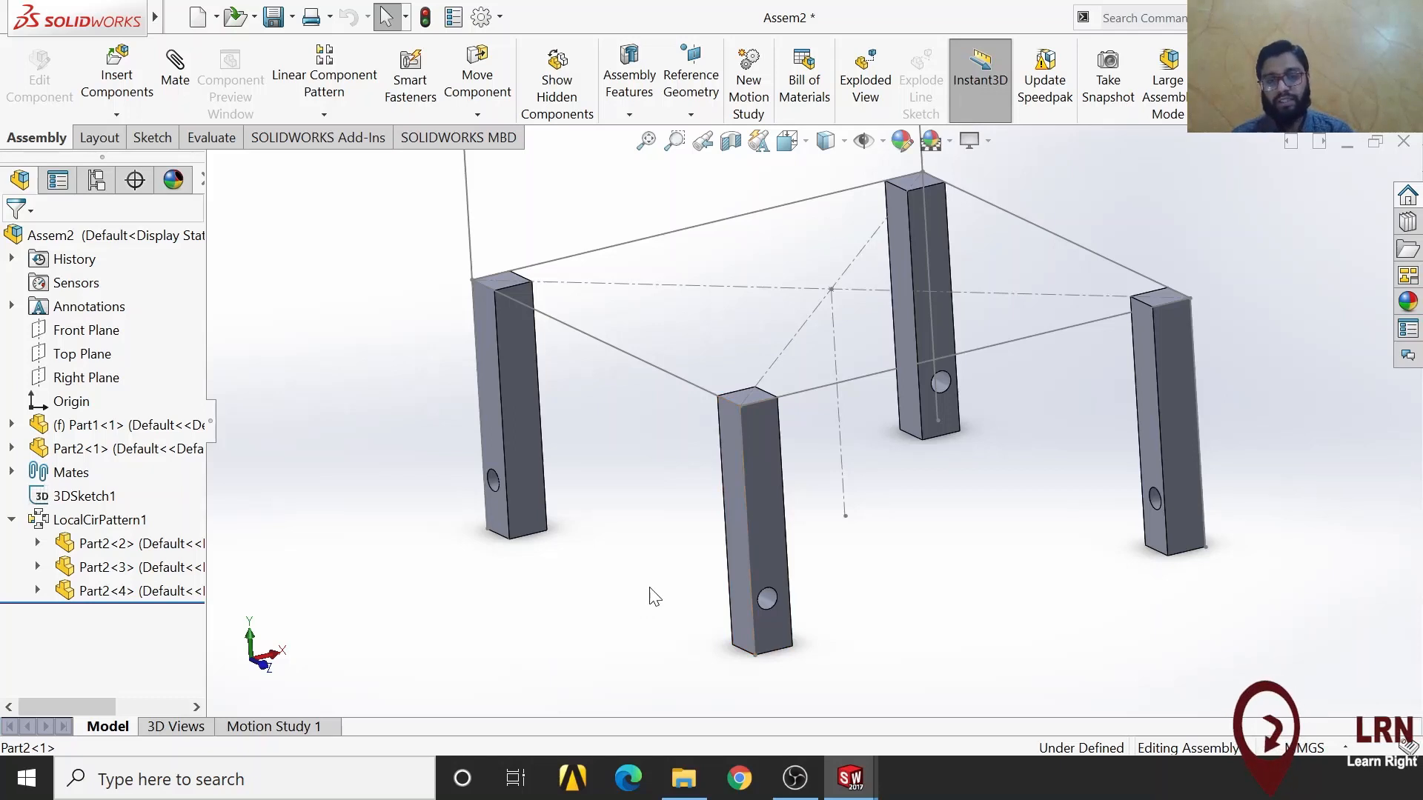
{"action": "left_click", "coordinate": [765, 528]}
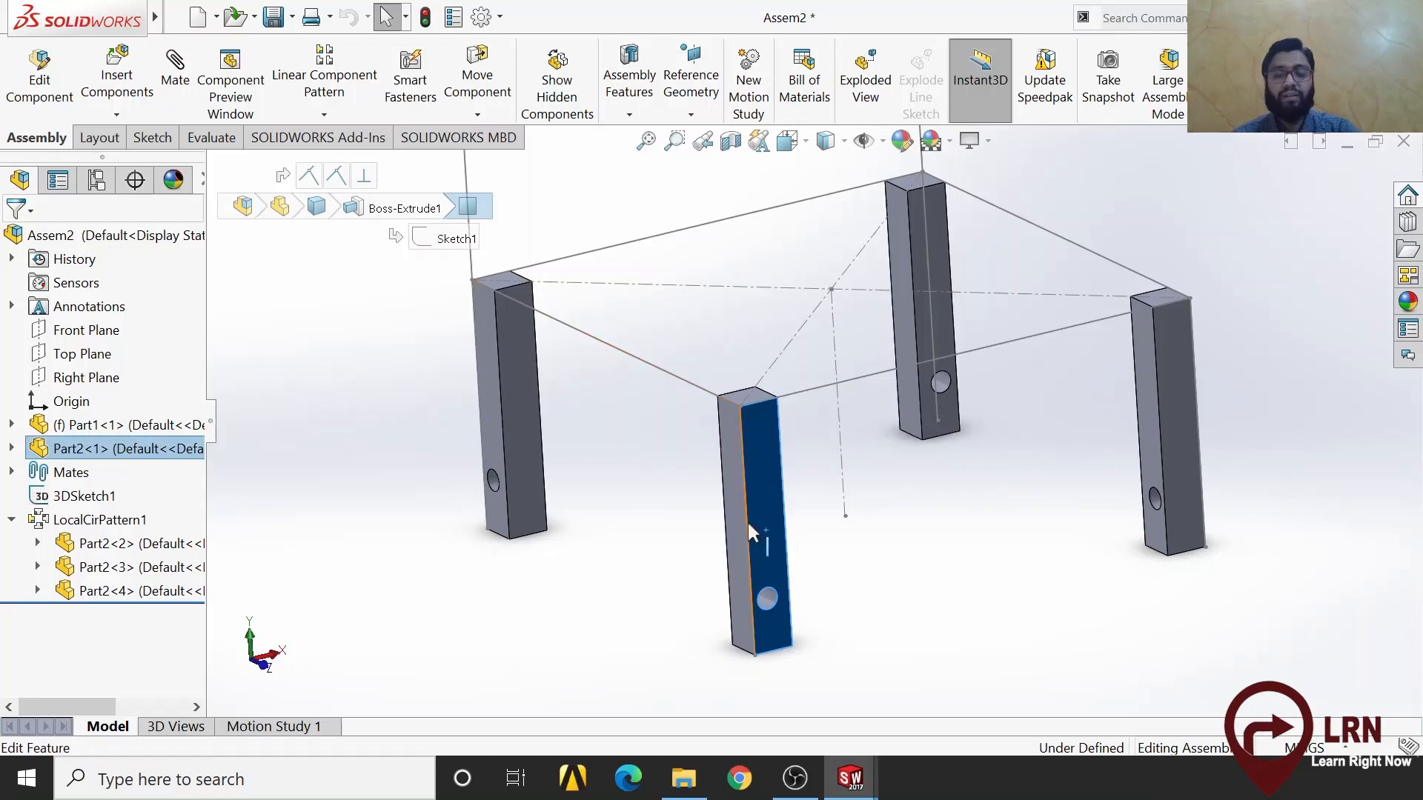
{"action": "left_click", "coordinate": [700, 513]}
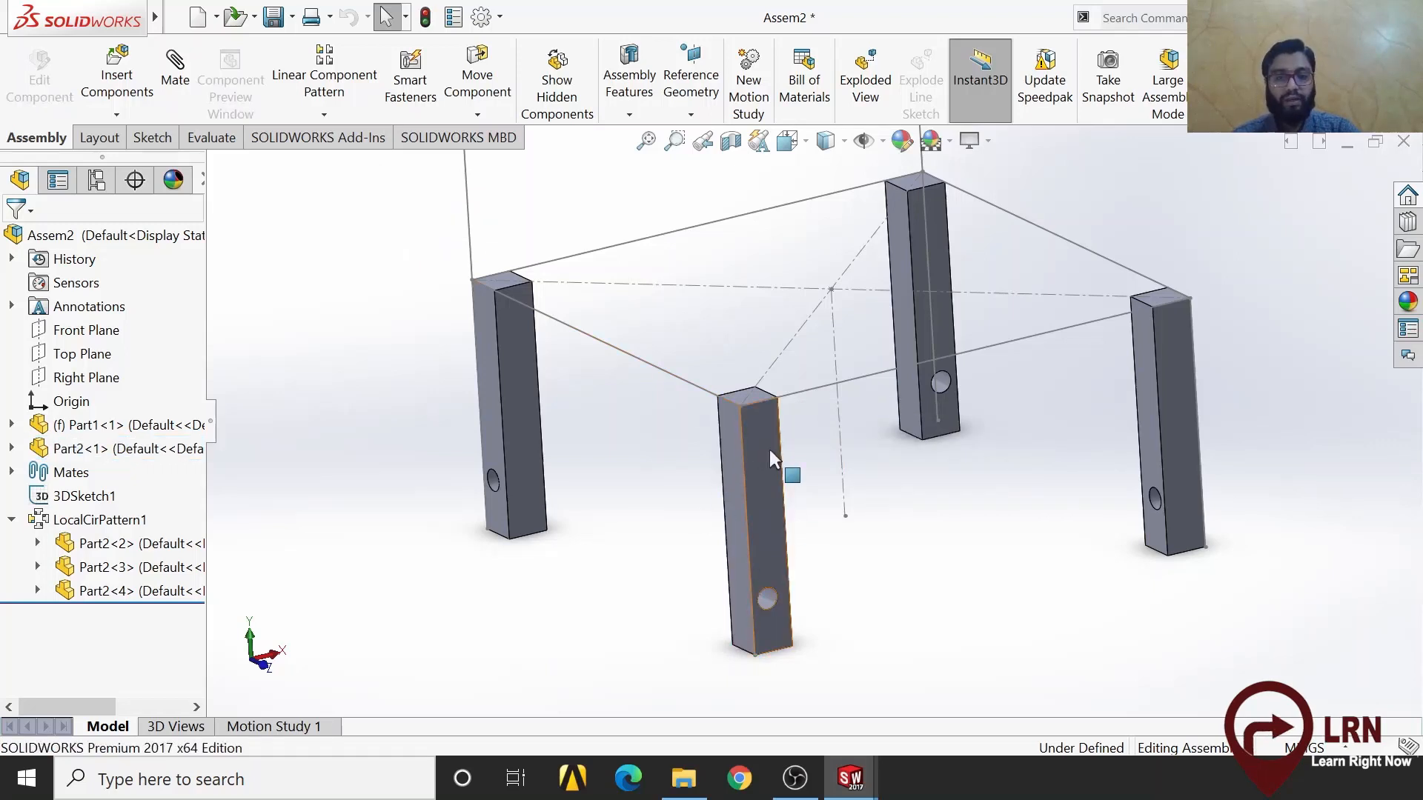
{"action": "scroll", "coordinate": [769, 450], "scroll_direction": "down", "scroll_amount": 4}
{"action": "scroll", "coordinate": [770, 424], "scroll_direction": "up", "scroll_amount": 5}
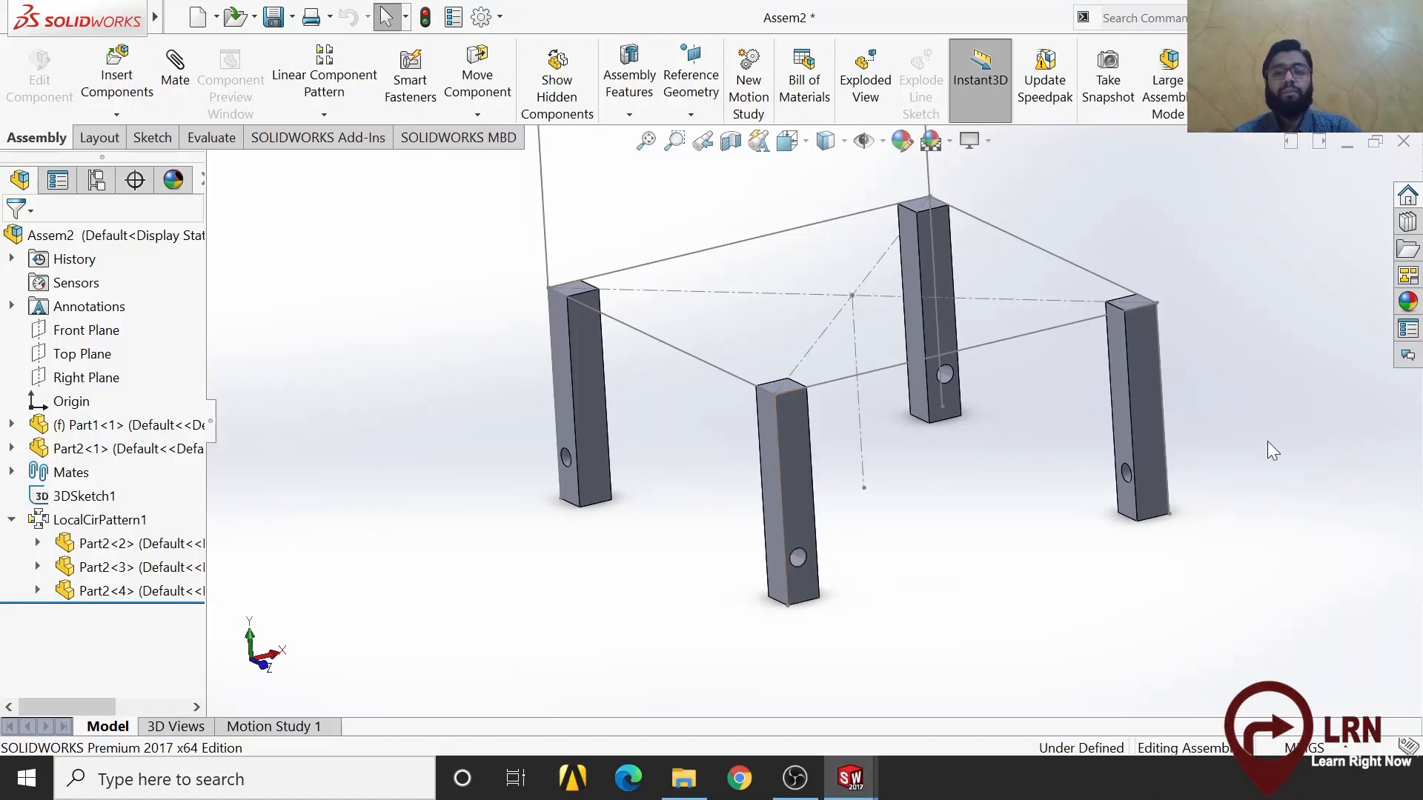
Delete the hole's cut feature in the Part2 window, keeping its circle sketch
{"action": "mouse_move", "coordinate": [850, 778]}
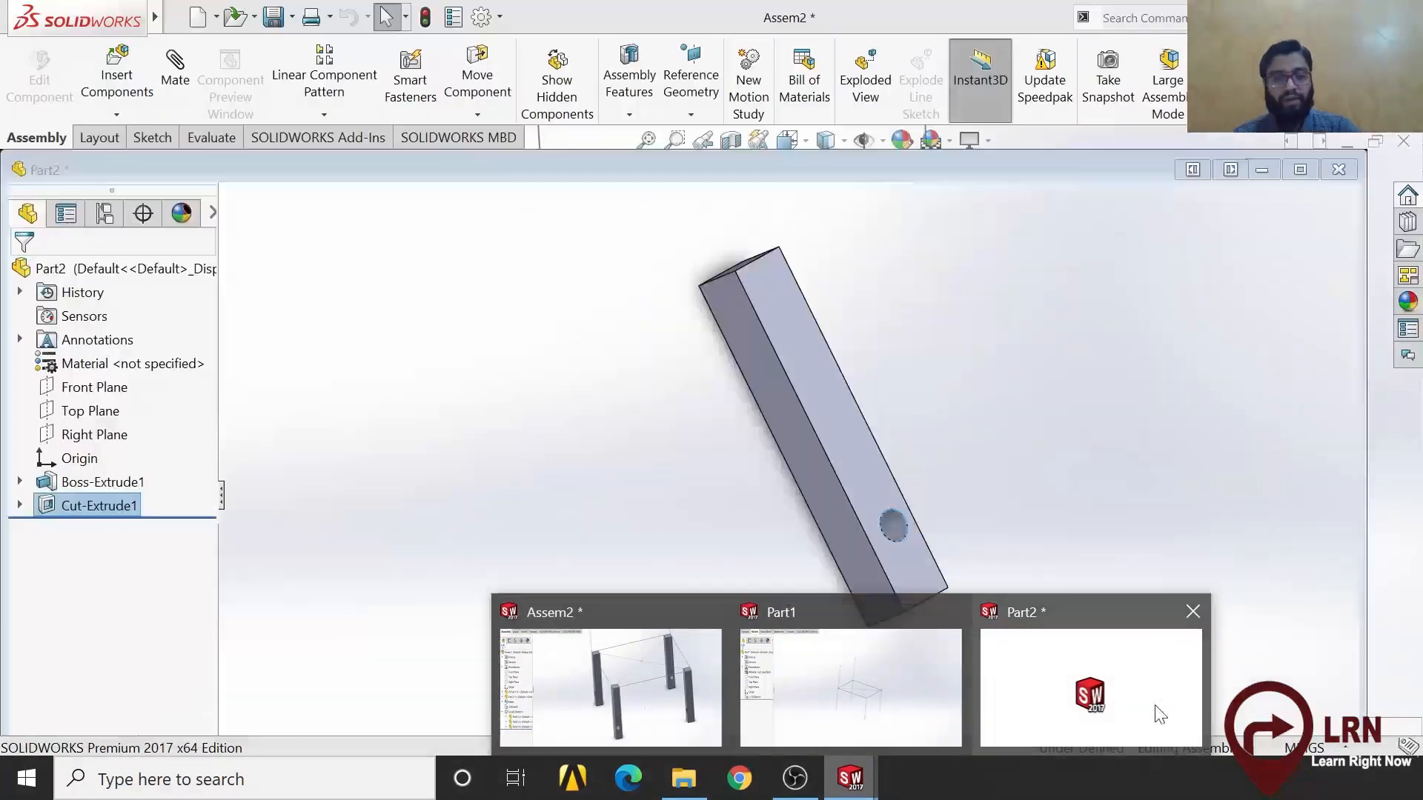
{"action": "left_click", "coordinate": [1085, 704]}
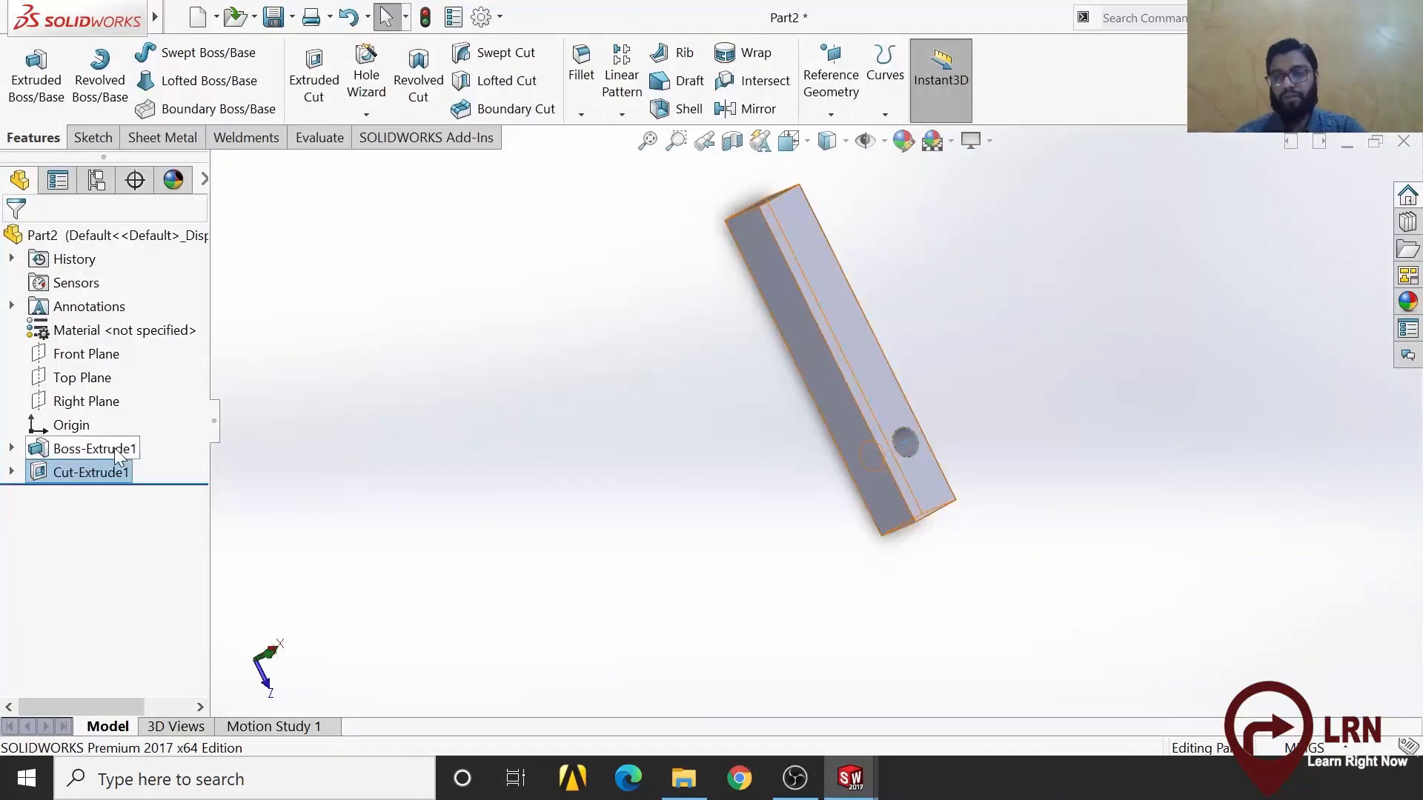
{"action": "right_click", "coordinate": [96, 472]}
{"action": "left_click", "coordinate": [141, 488]}
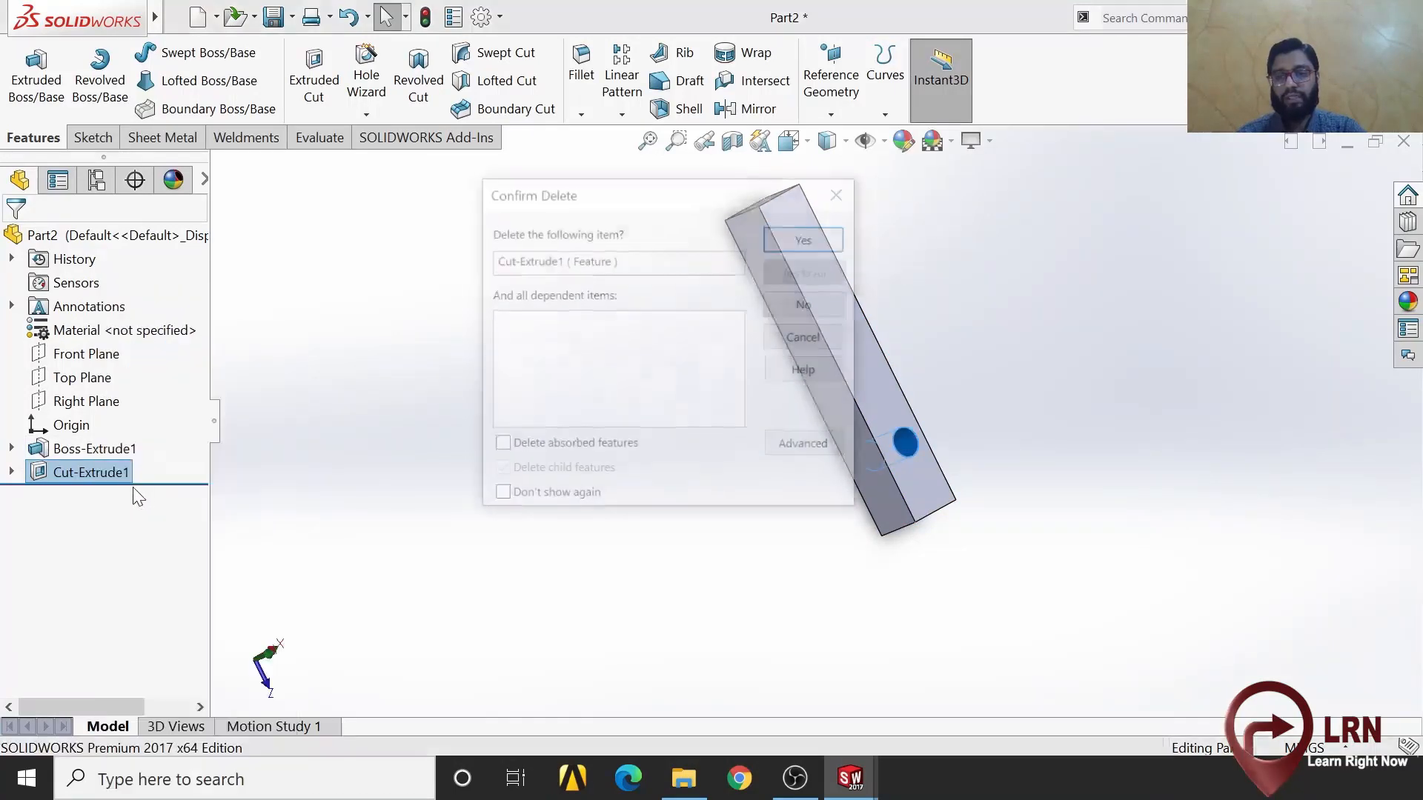
{"action": "left_click", "coordinate": [824, 234]}
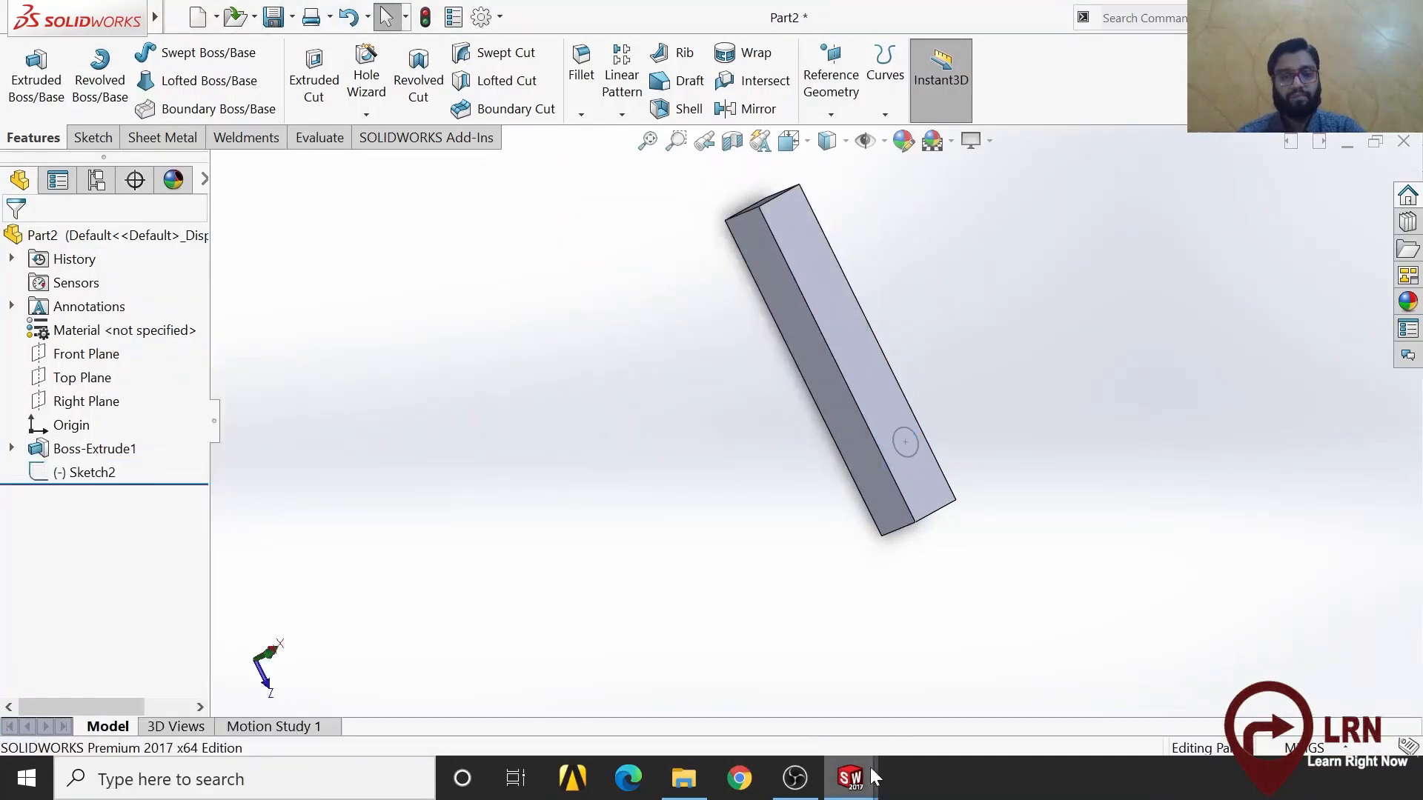
Return to Assem2, rebuild it with the changed Part2, and check the legs
{"action": "mouse_move", "coordinate": [850, 778]}
{"action": "left_click", "coordinate": [695, 687]}
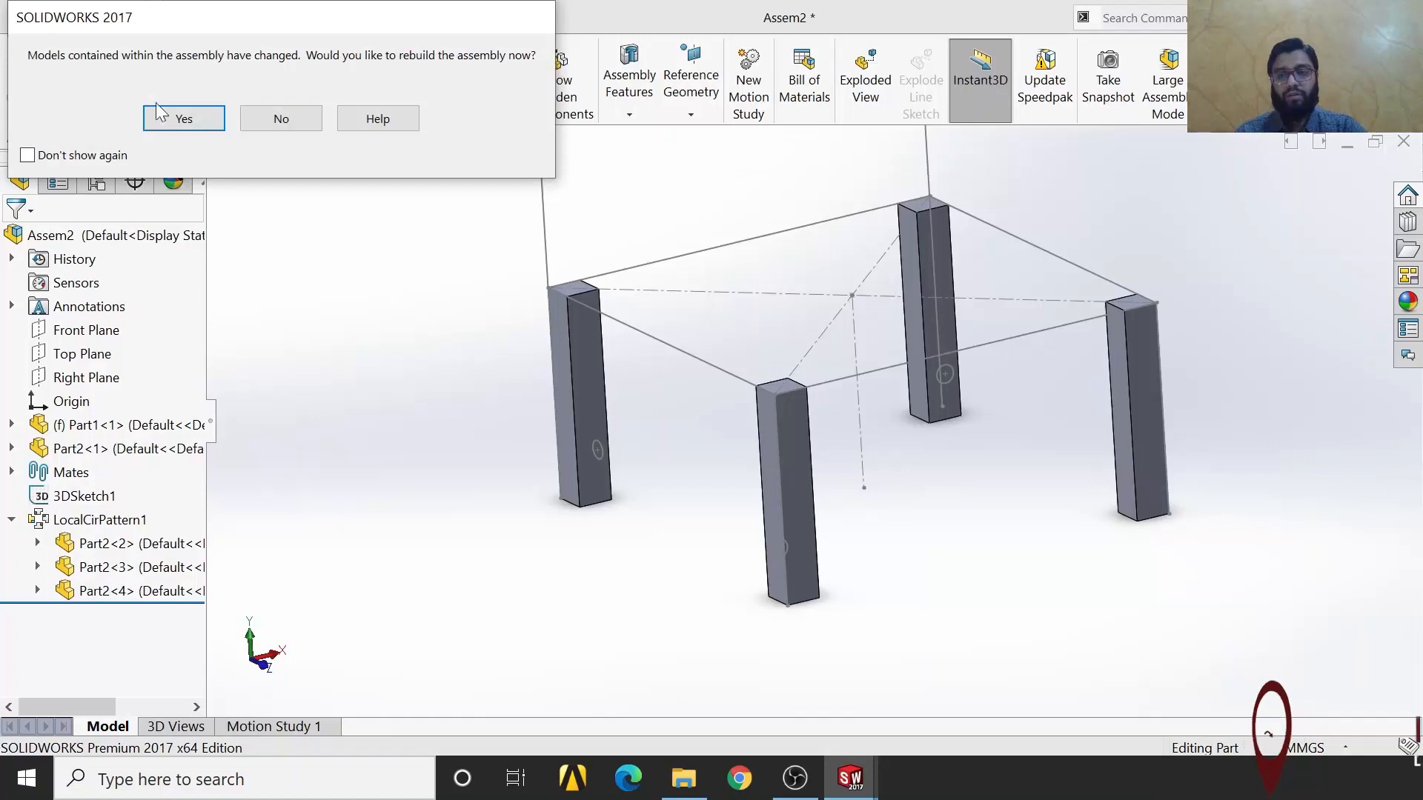
{"action": "left_click", "coordinate": [183, 119]}
{"action": "scroll", "coordinate": [741, 472], "scroll_direction": "down", "scroll_amount": 2}
{"action": "middle_click_drag", "start_coordinate": [683, 595], "coordinate": [625, 434]}
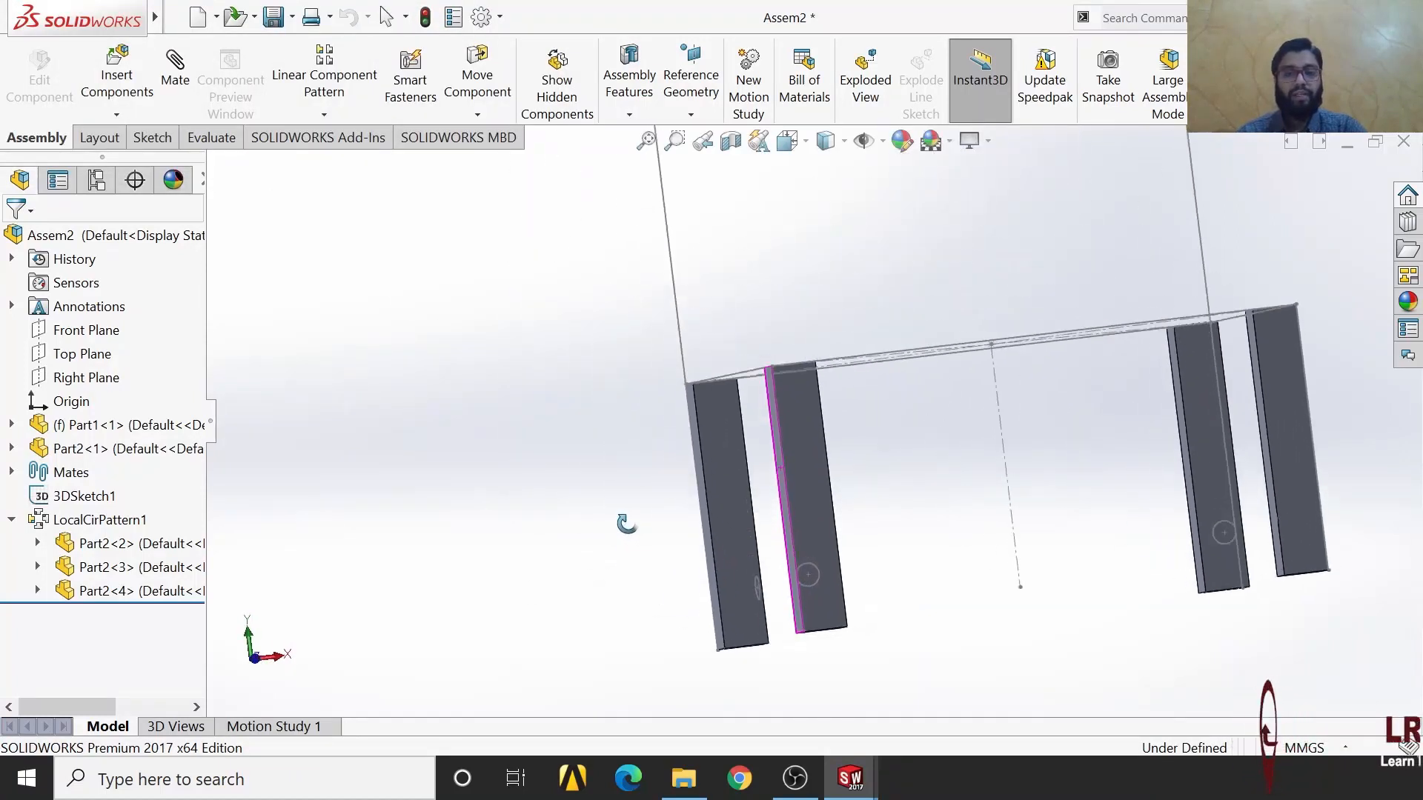
Dissolve the circular component pattern into separate Part2 leg components
{"action": "left_click", "coordinate": [259, 662]}
{"action": "left_click", "coordinate": [108, 521]}
{"action": "right_click", "coordinate": [108, 524]}
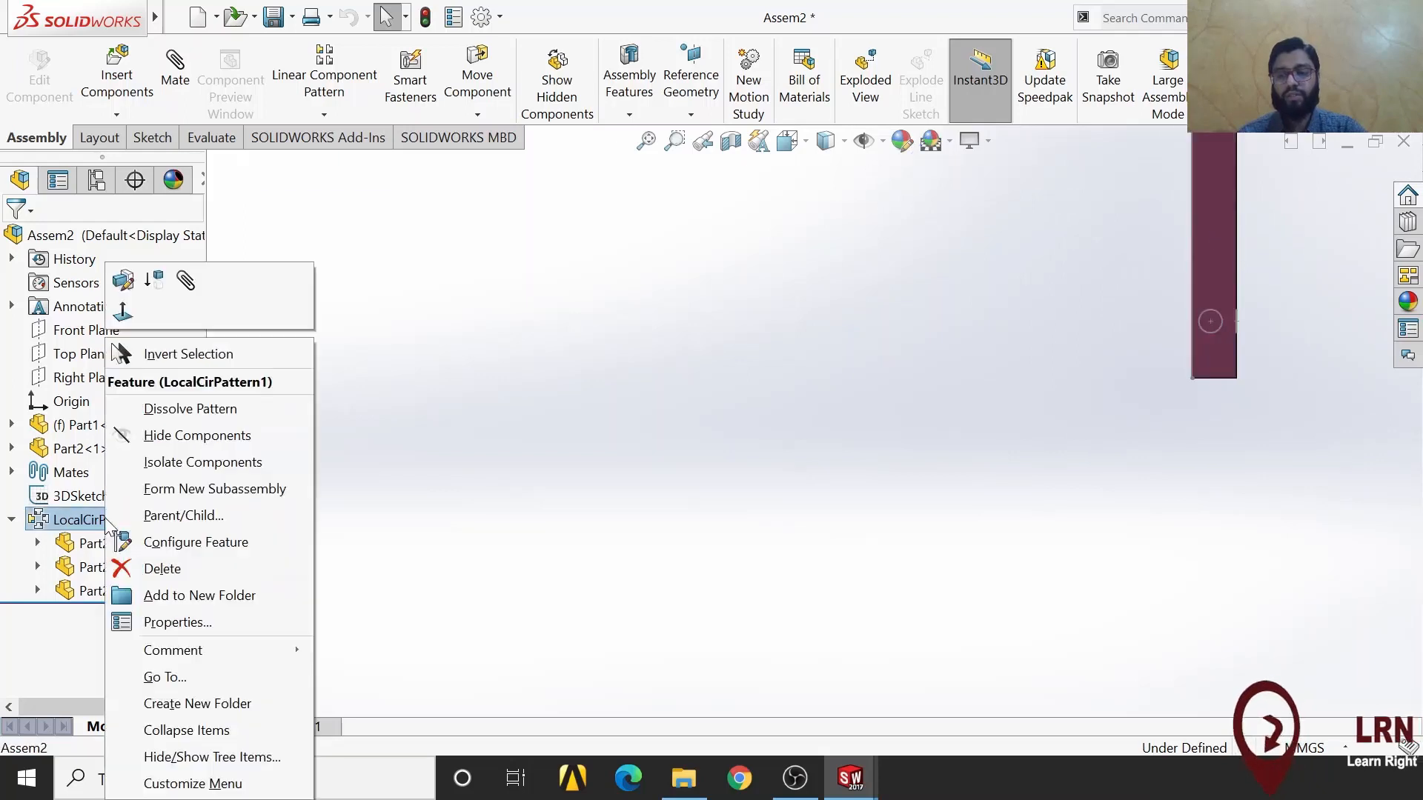
{"action": "left_click", "coordinate": [237, 409]}
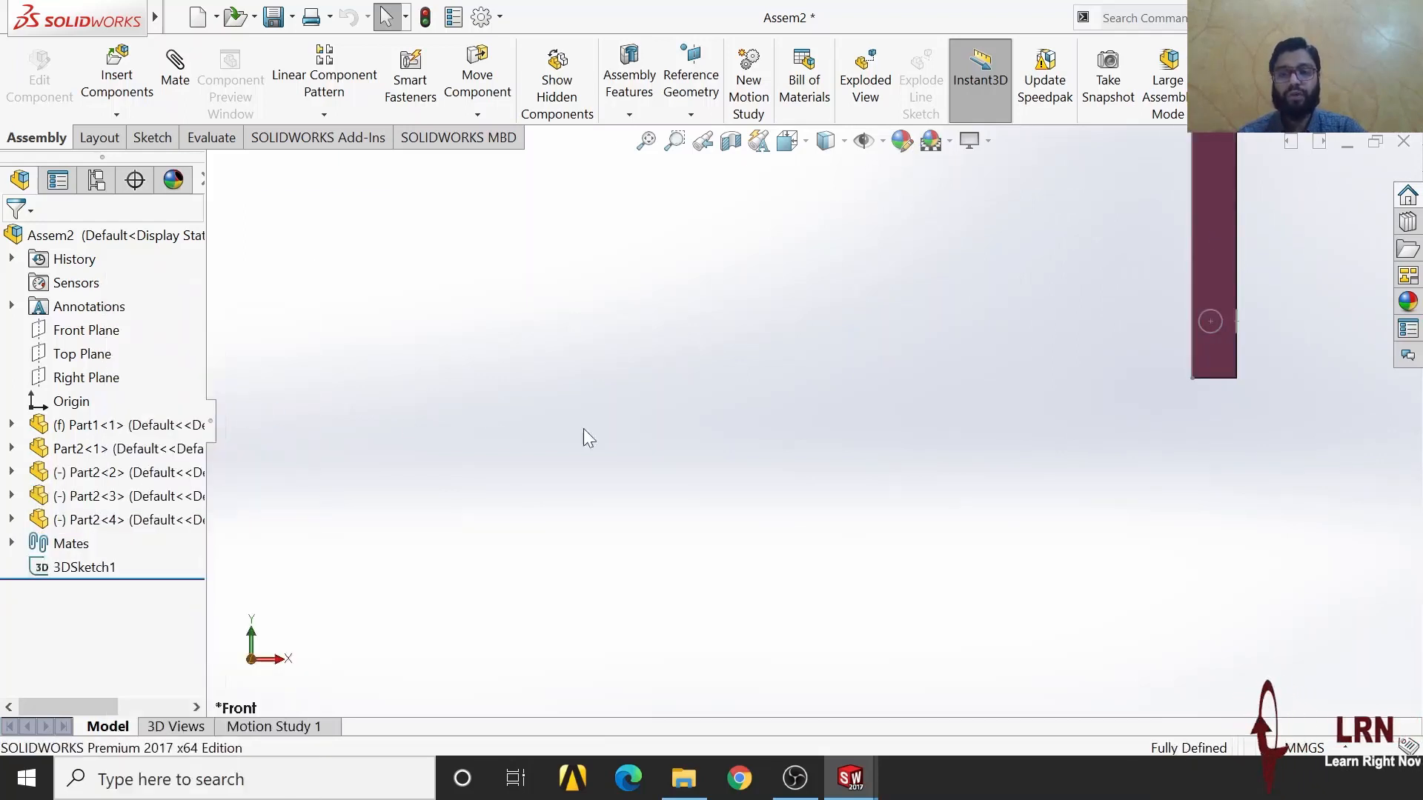
{"action": "scroll", "coordinate": [1033, 410], "scroll_direction": "up", "scroll_amount": 5}
{"action": "middle_click_drag", "start_coordinate": [995, 397], "coordinate": [979, 511]}
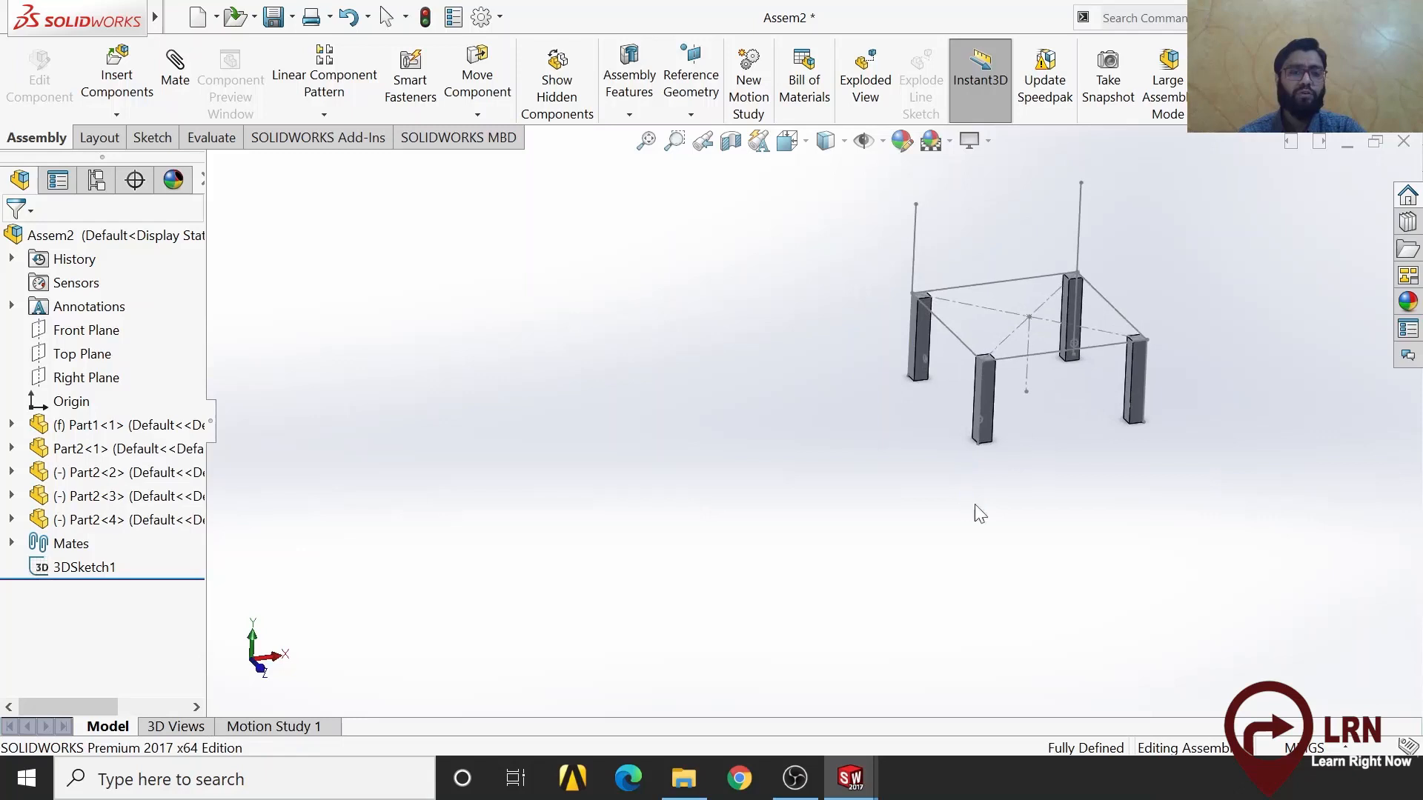
{"action": "scroll", "coordinate": [1025, 363], "scroll_direction": "up", "scroll_amount": 3}
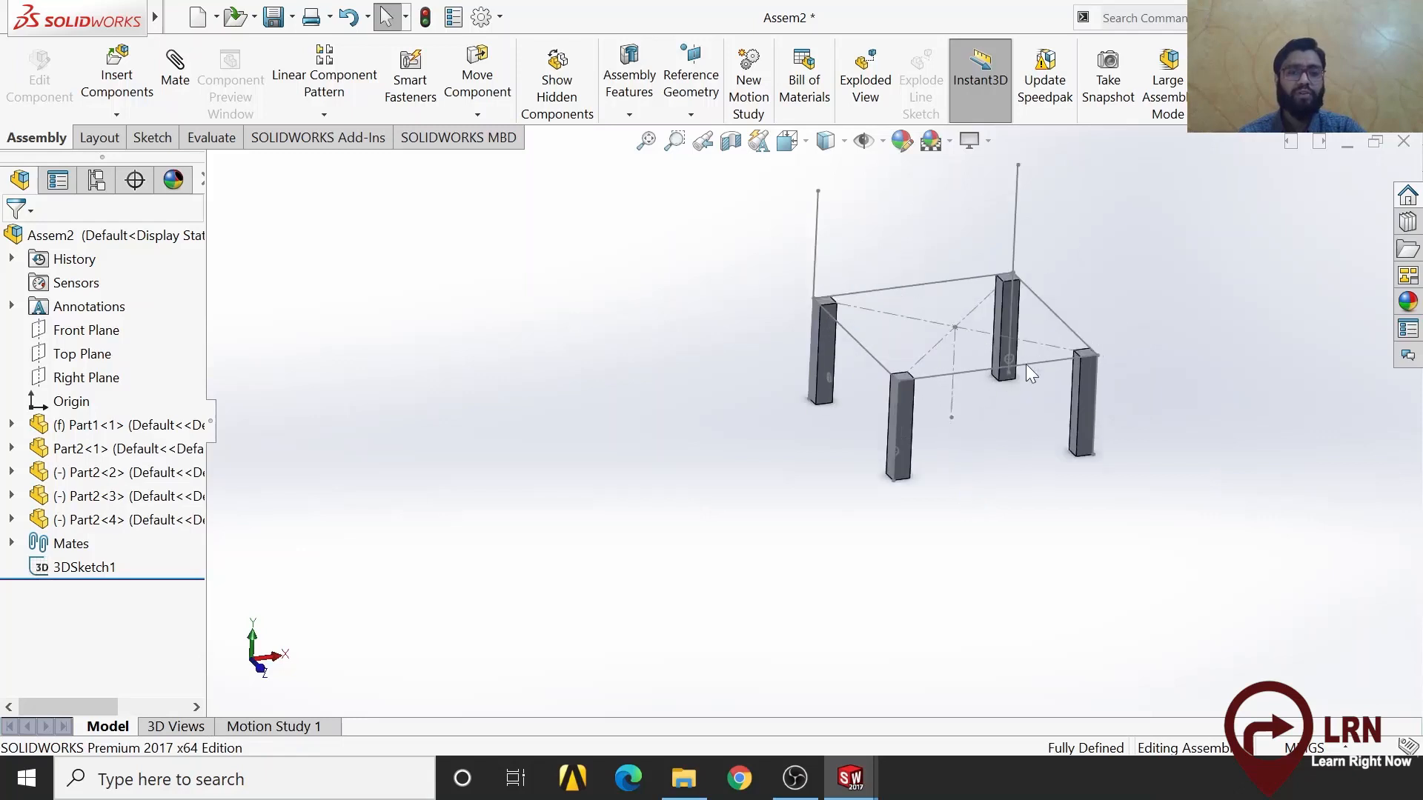
Examine which leg in the model corresponds to each Part2 component listed in the assembly tree
{"action": "left_click", "coordinate": [86, 498]}
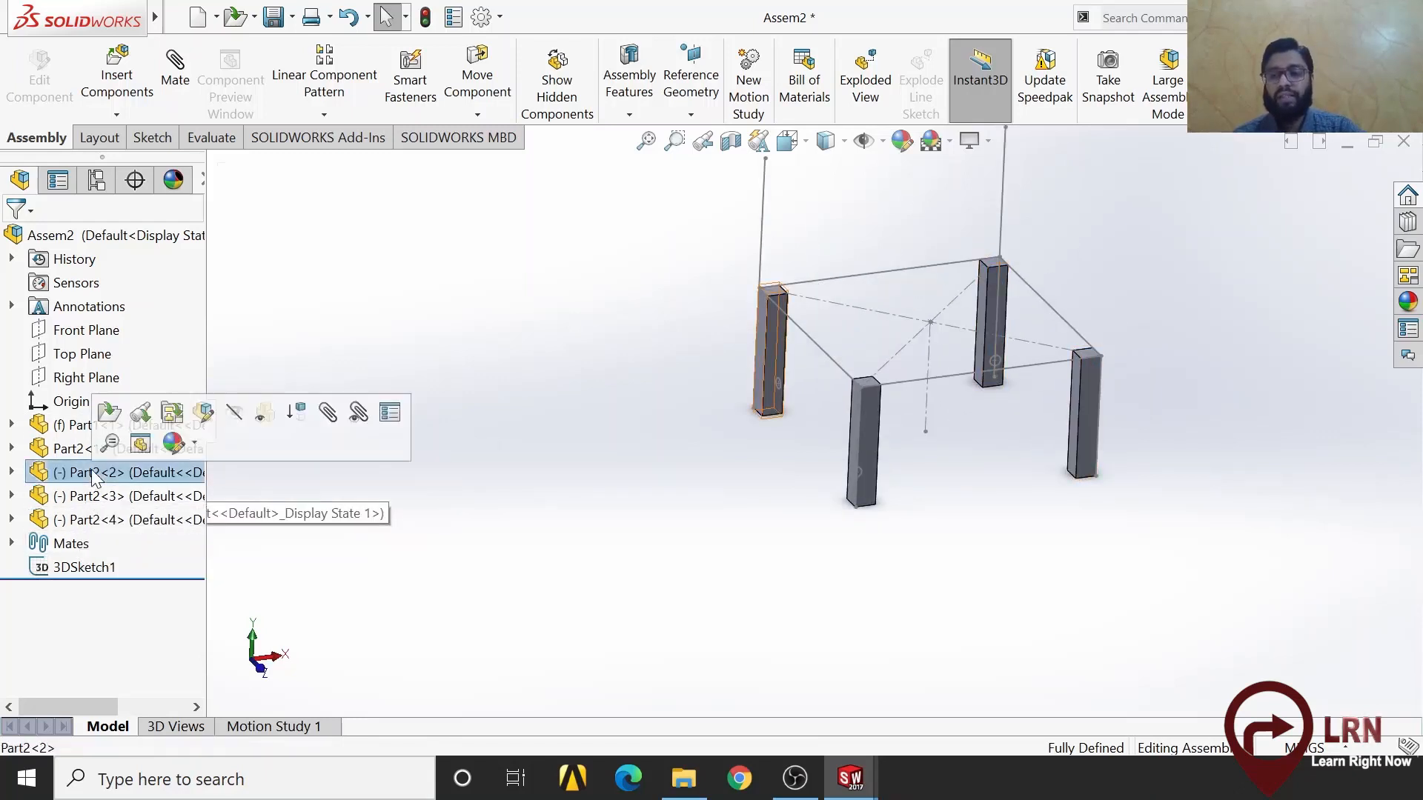
{"action": "left_click", "coordinate": [104, 520]}
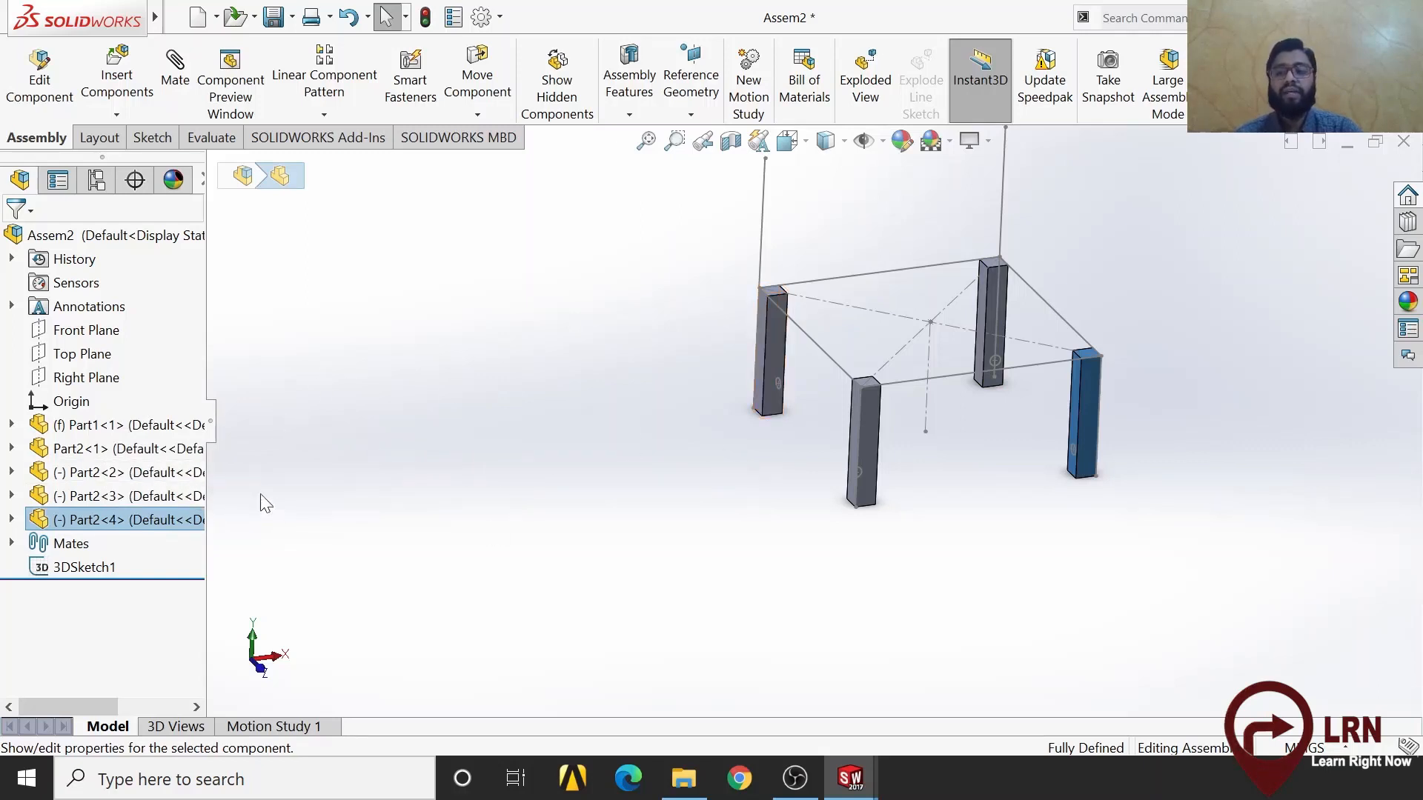
{"action": "left_click_drag", "start_coordinate": [205, 558], "coordinate": [377, 554]}
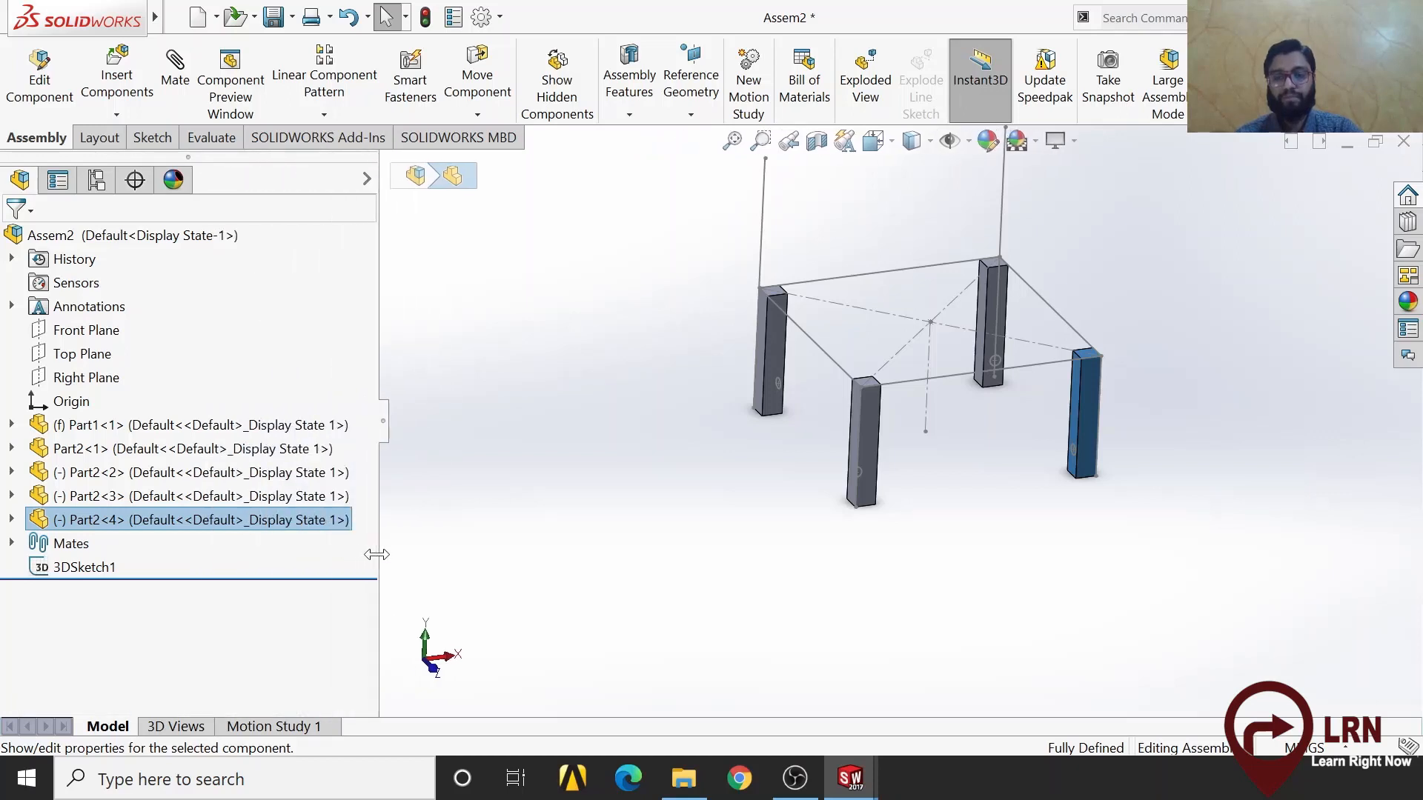
{"action": "left_click", "coordinate": [121, 428]}
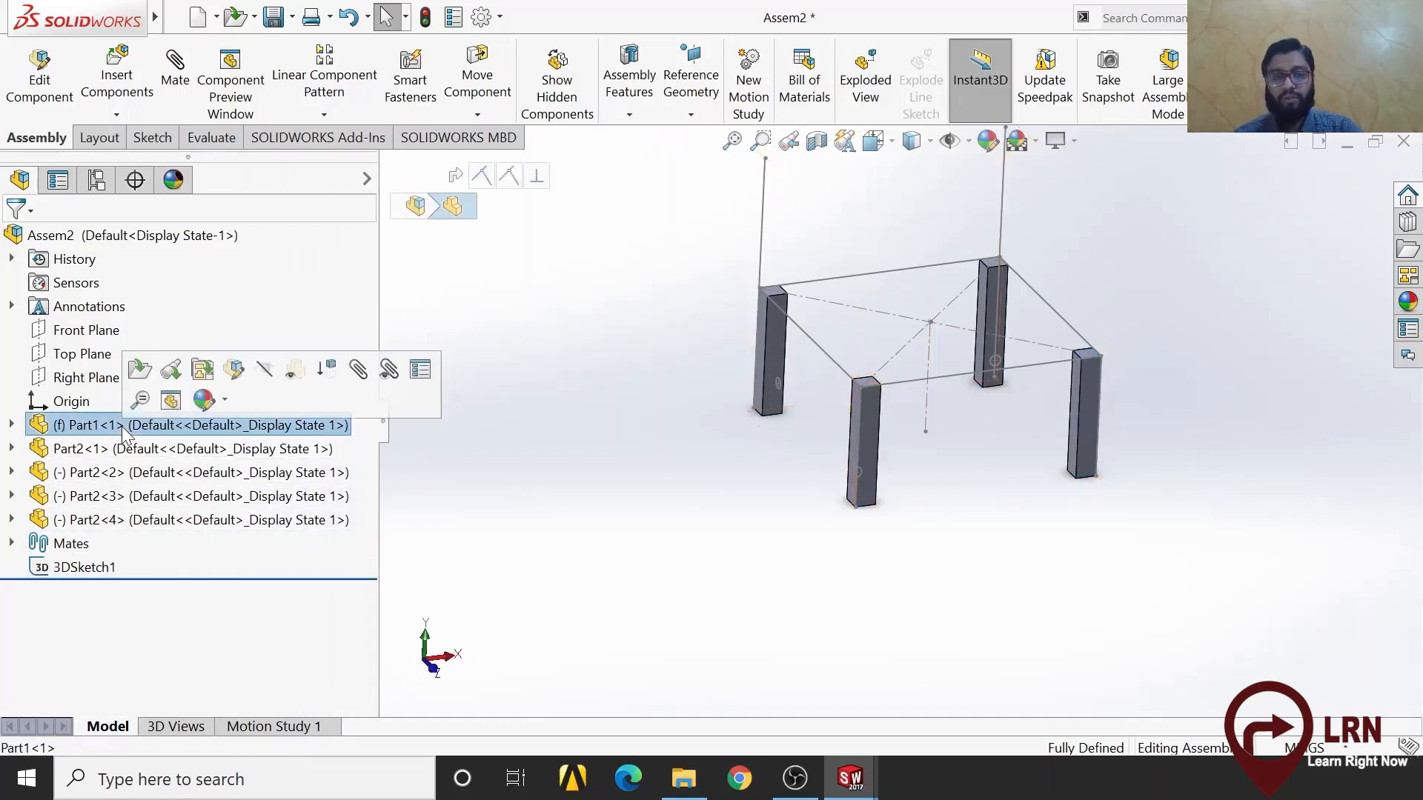
{"action": "left_click", "coordinate": [868, 456]}
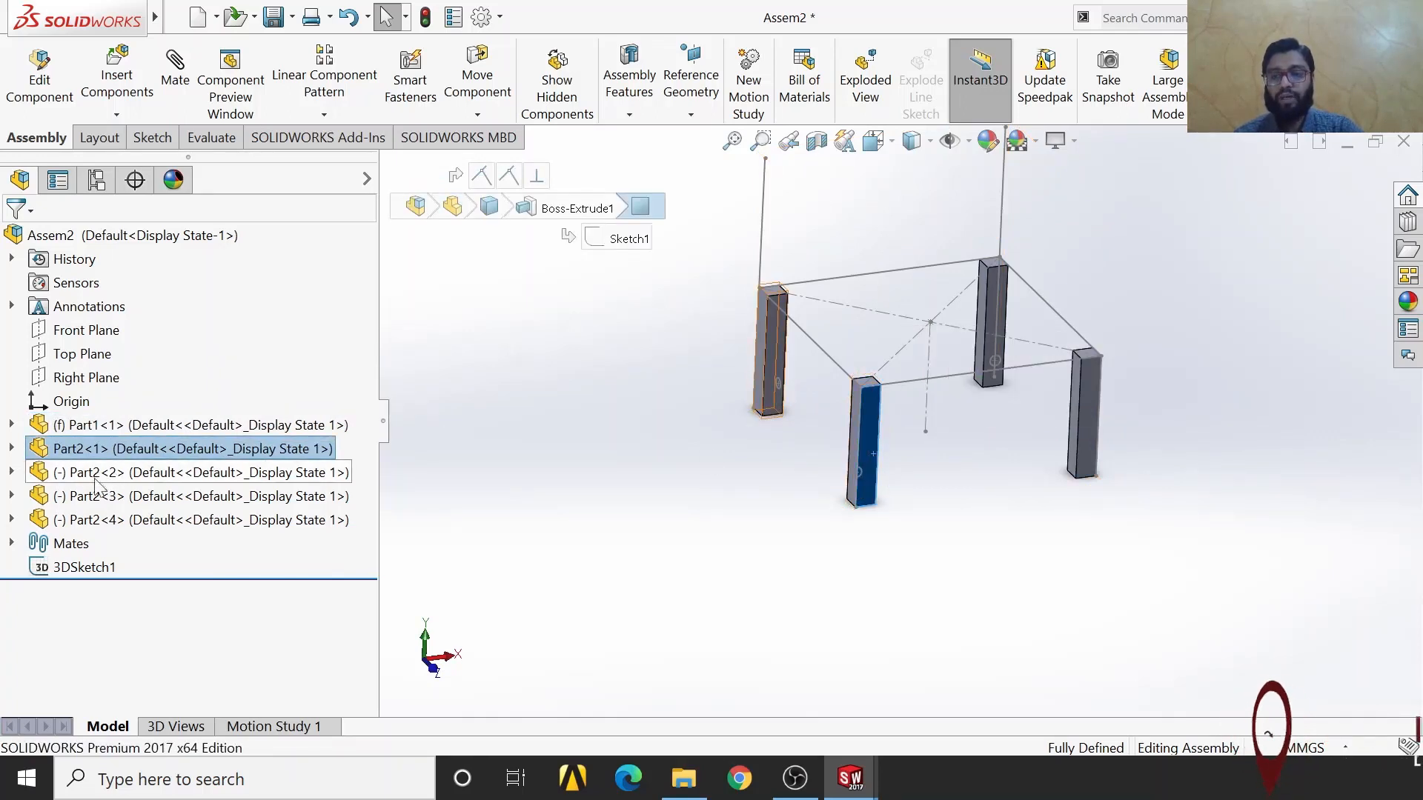
{"action": "left_click", "coordinate": [118, 474]}
{"action": "left_click", "coordinate": [123, 496]}
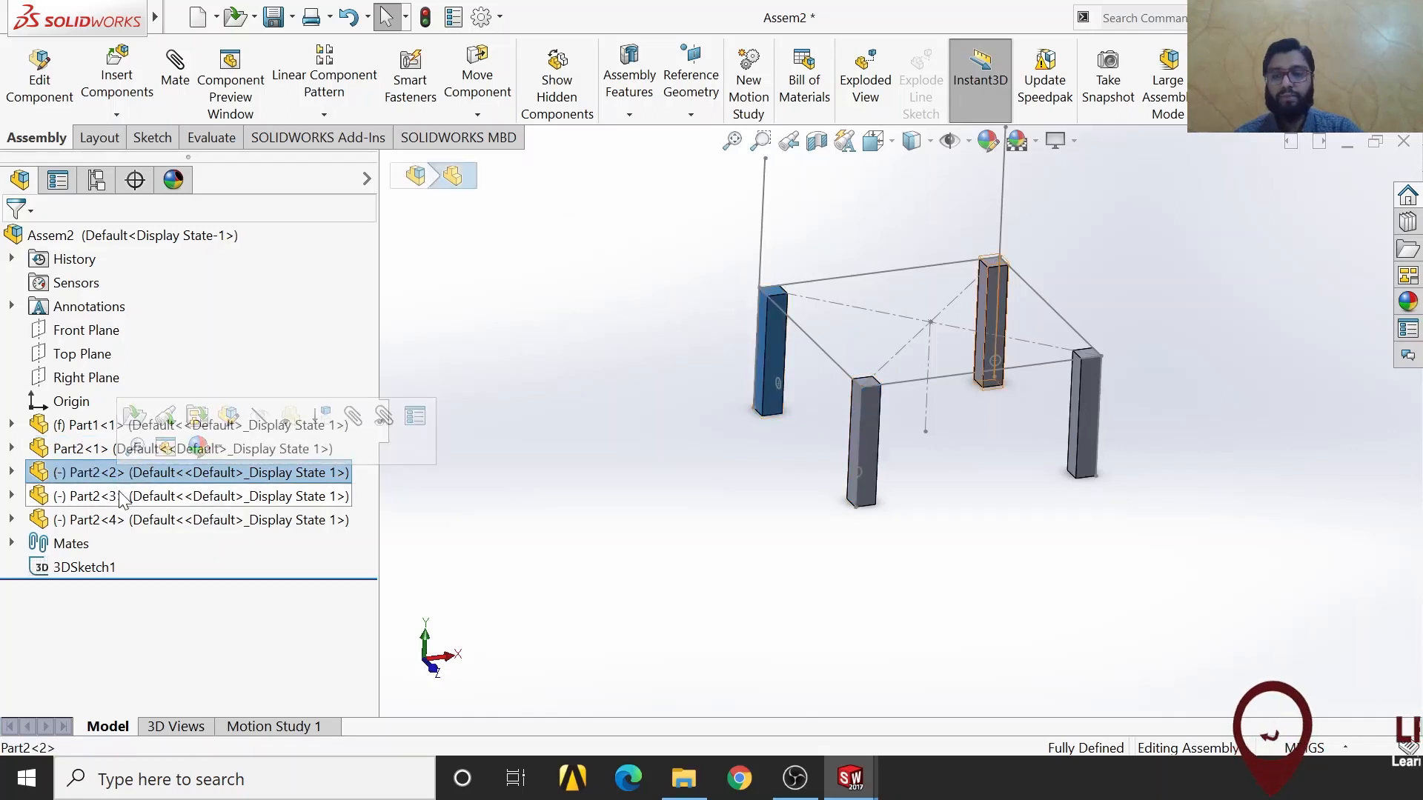
{"action": "left_click", "coordinate": [128, 519]}
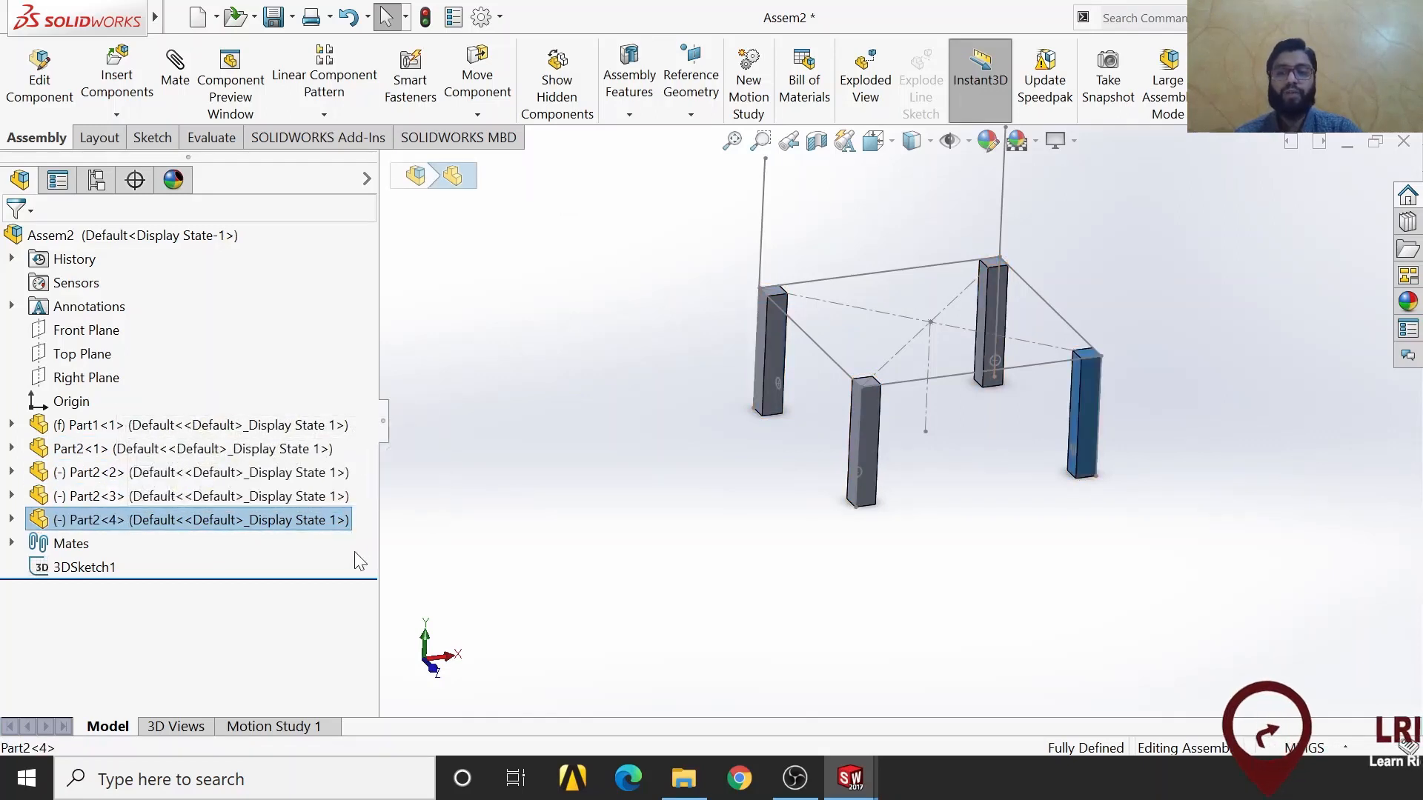
{"action": "left_click_drag", "start_coordinate": [381, 564], "coordinate": [227, 548]}
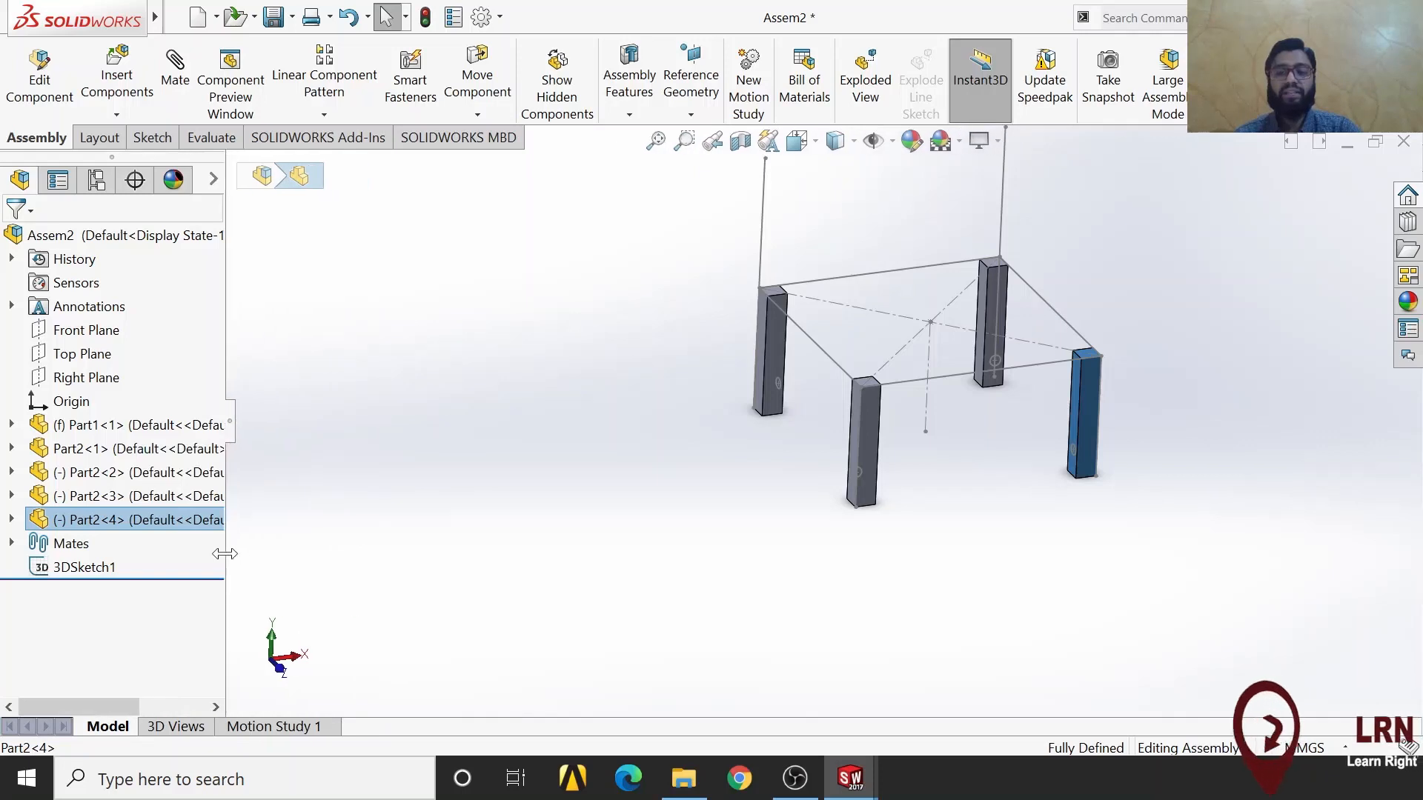
{"action": "left_click", "coordinate": [883, 521]}
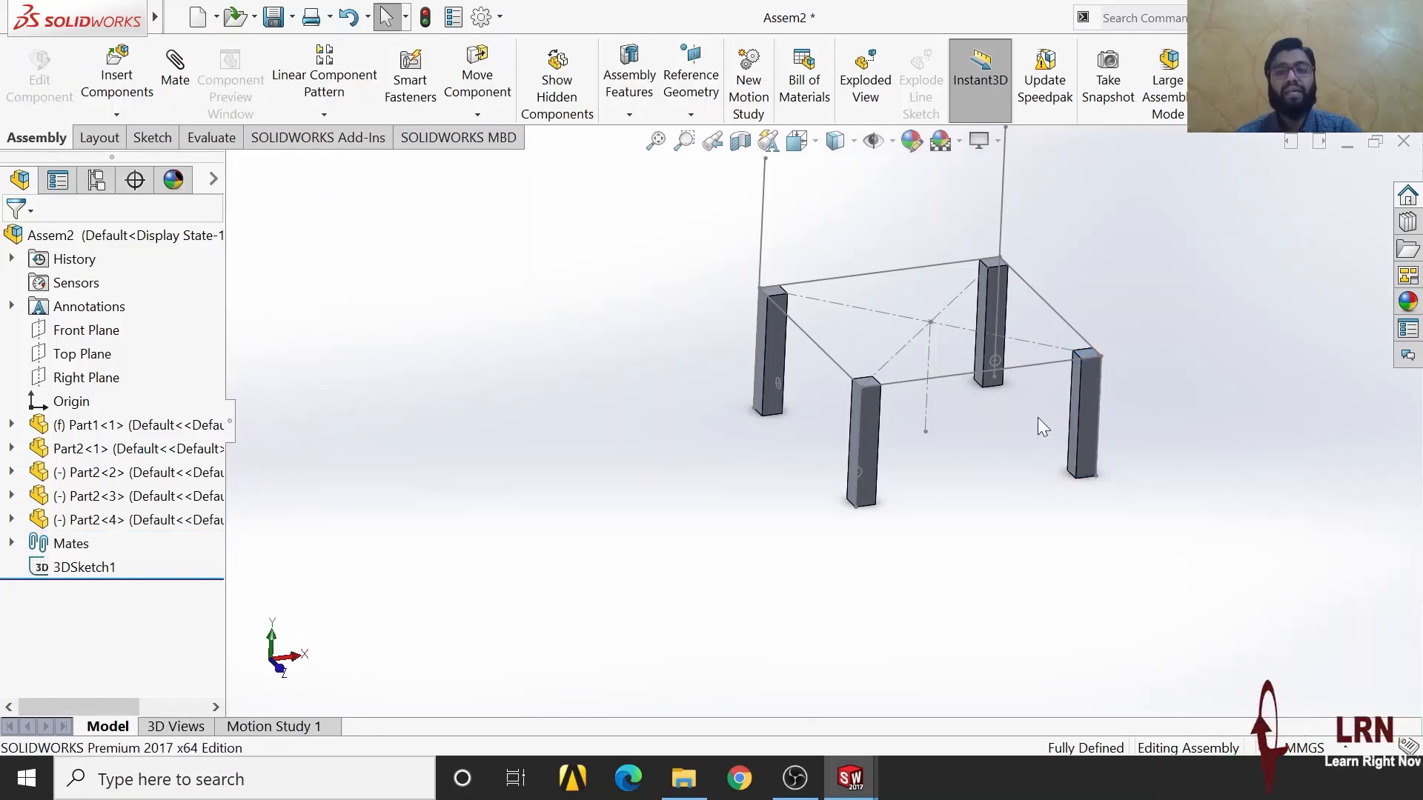
{"action": "scroll", "coordinate": [1030, 411], "scroll_direction": "up", "scroll_amount": 1}
{"action": "scroll", "coordinate": [1023, 412], "scroll_direction": "down", "scroll_amount": 3}
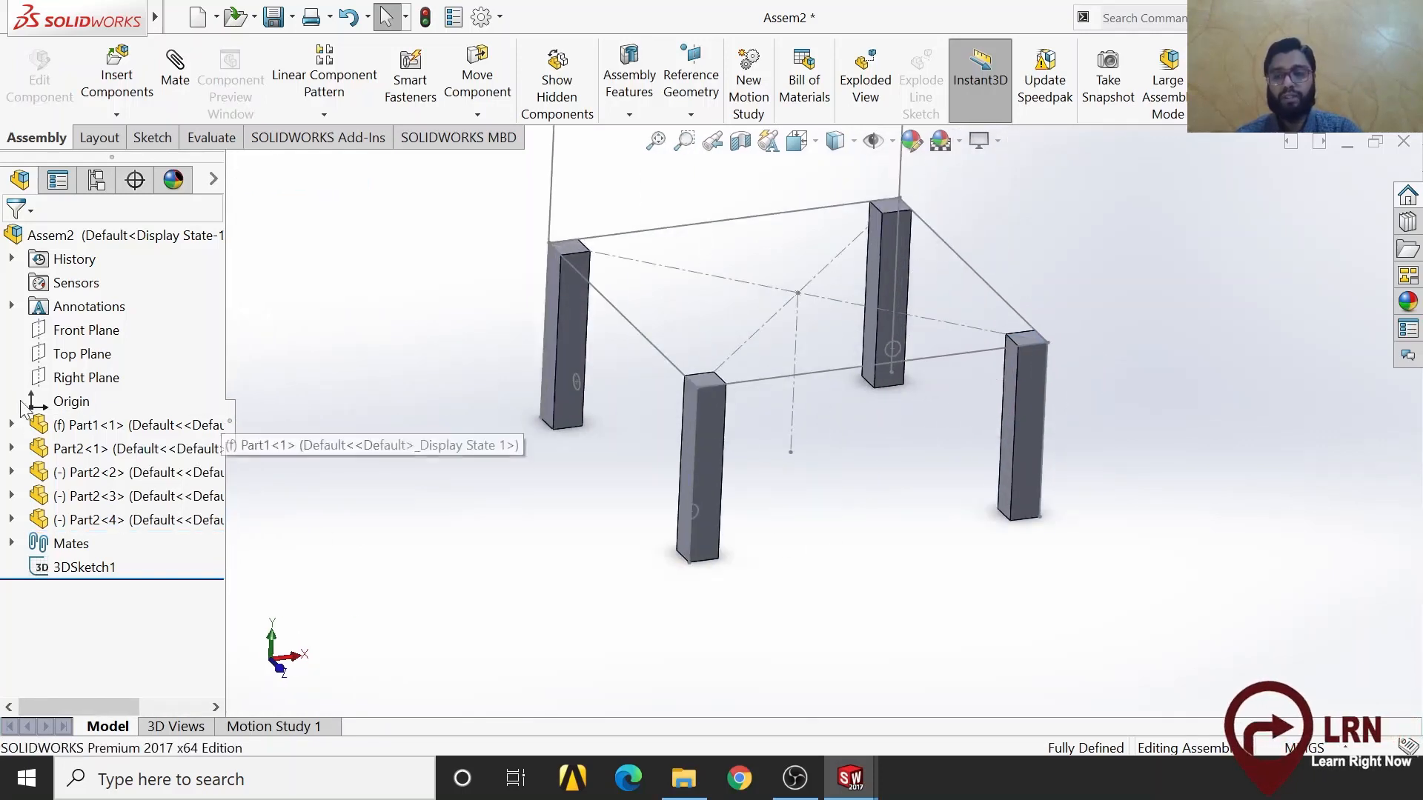
Make the Part2<2> leg independent, saving it as a new part file named Part2.1
{"action": "left_click", "coordinate": [132, 498]}
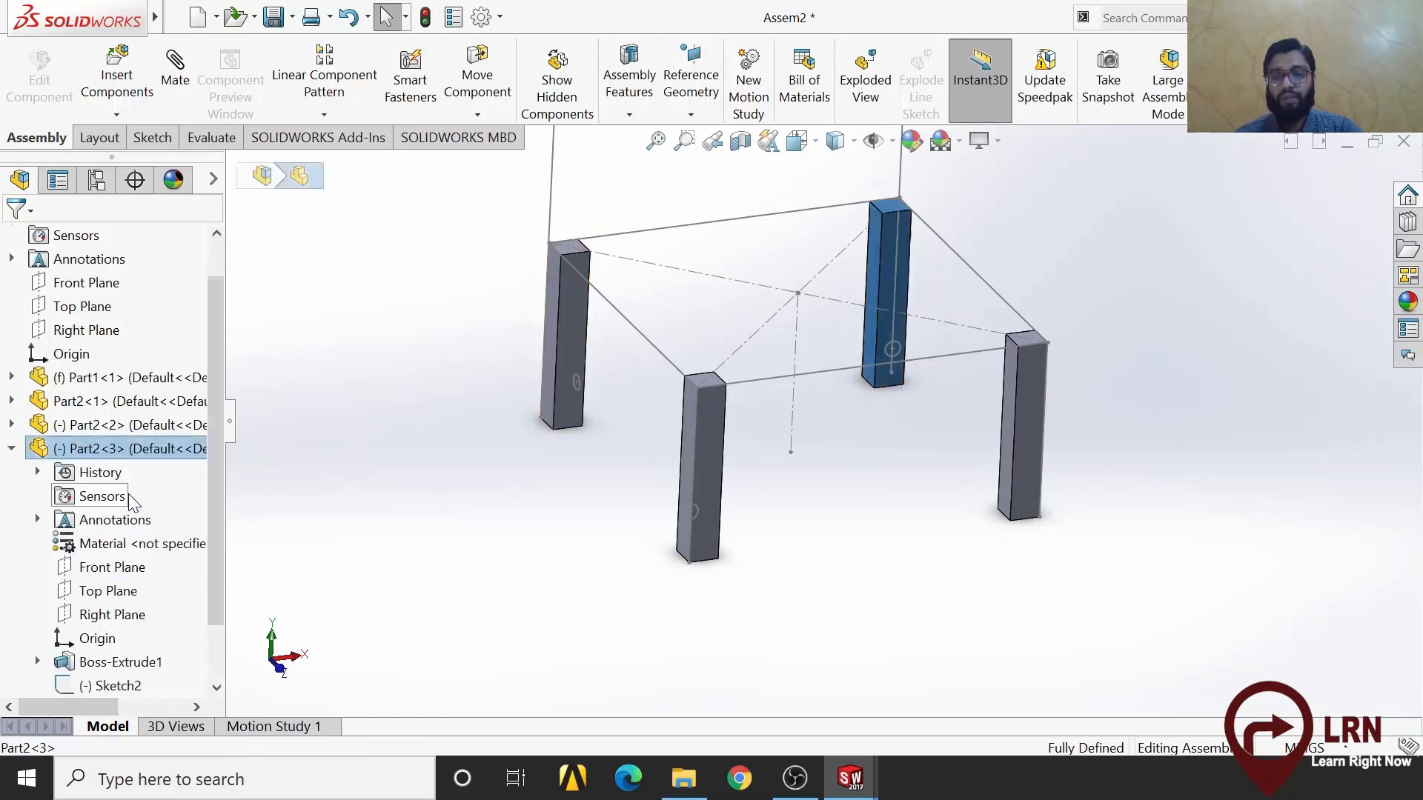
{"action": "left_click", "coordinate": [126, 426]}
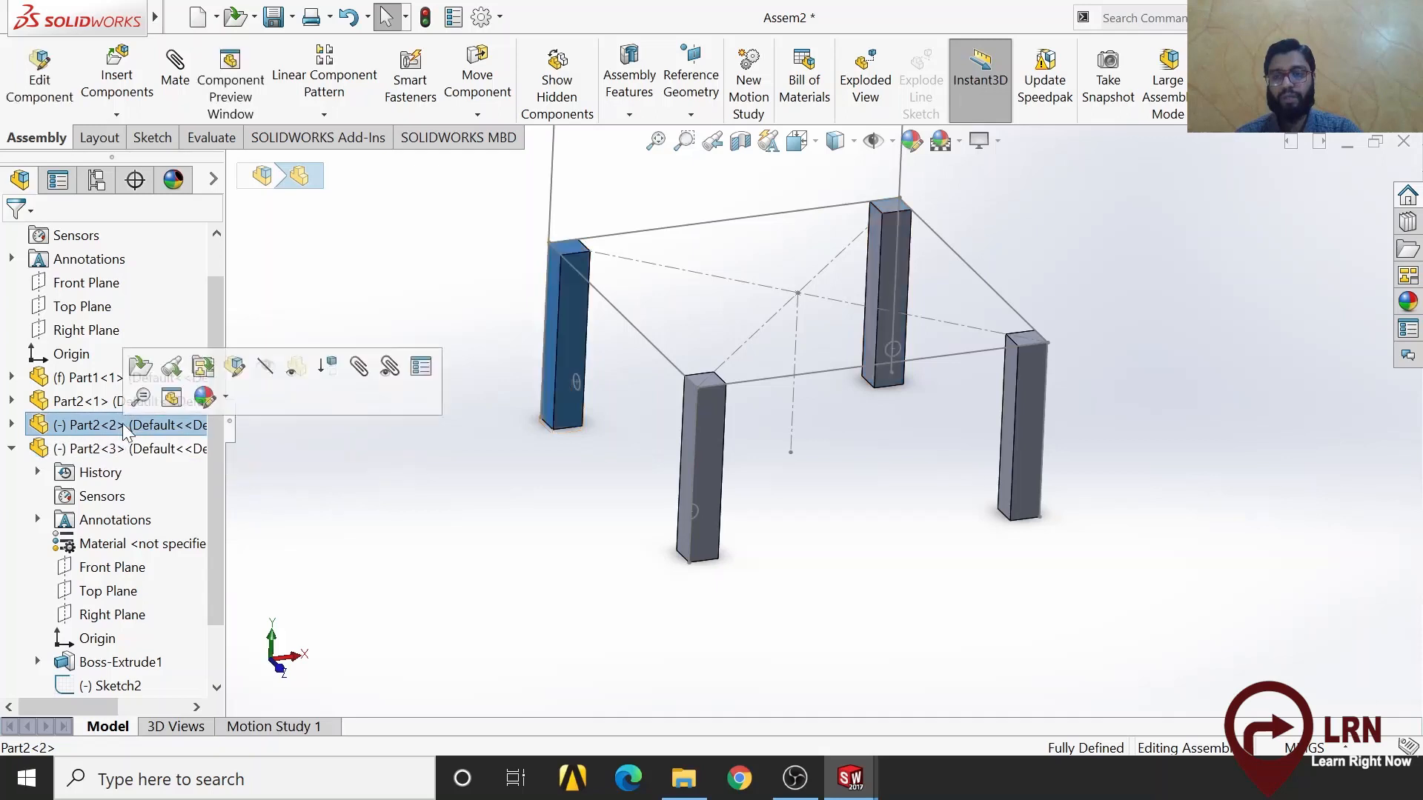
{"action": "right_click", "coordinate": [122, 428]}
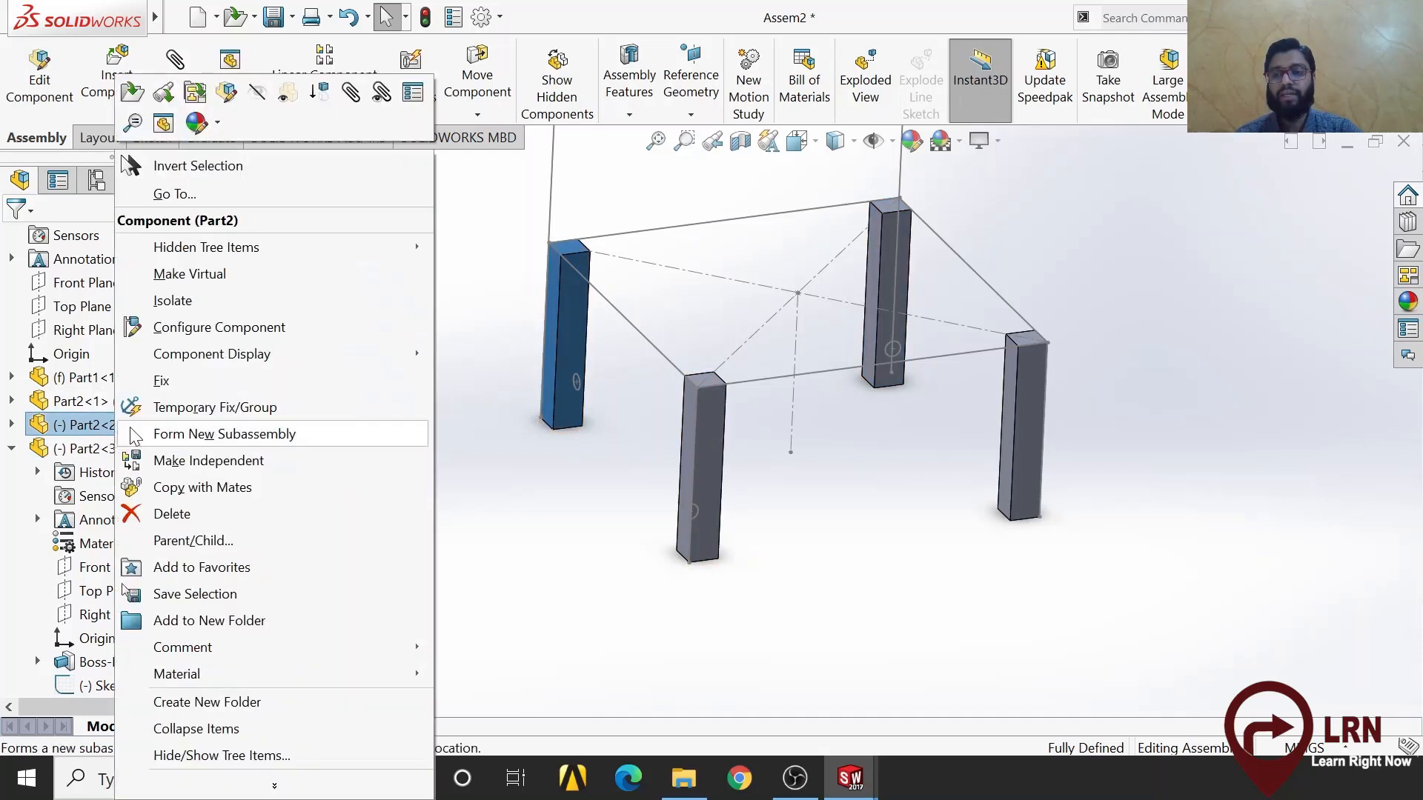
{"action": "left_click", "coordinate": [300, 461]}
{"action": "left_click", "coordinate": [755, 410]}
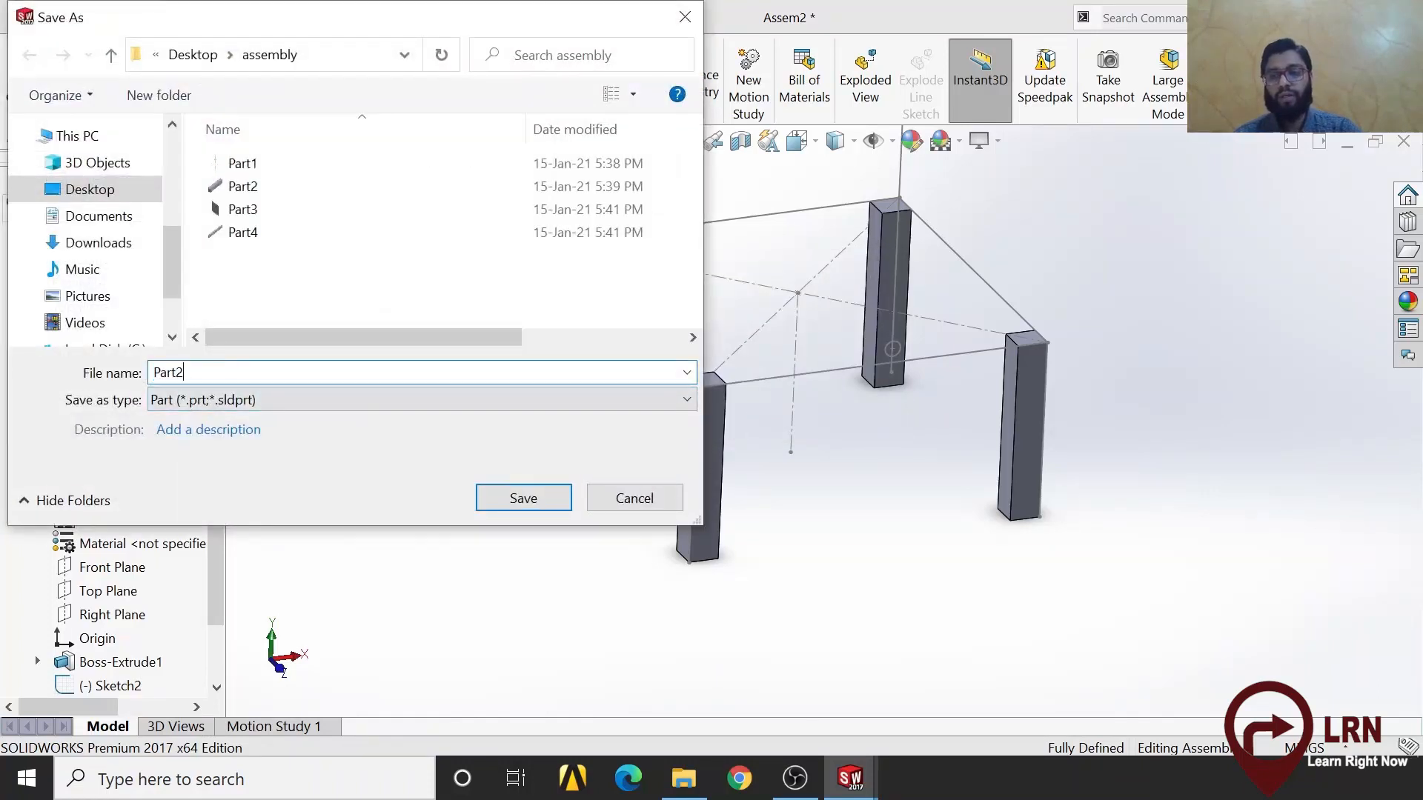
{"action": "type", "text": "."}
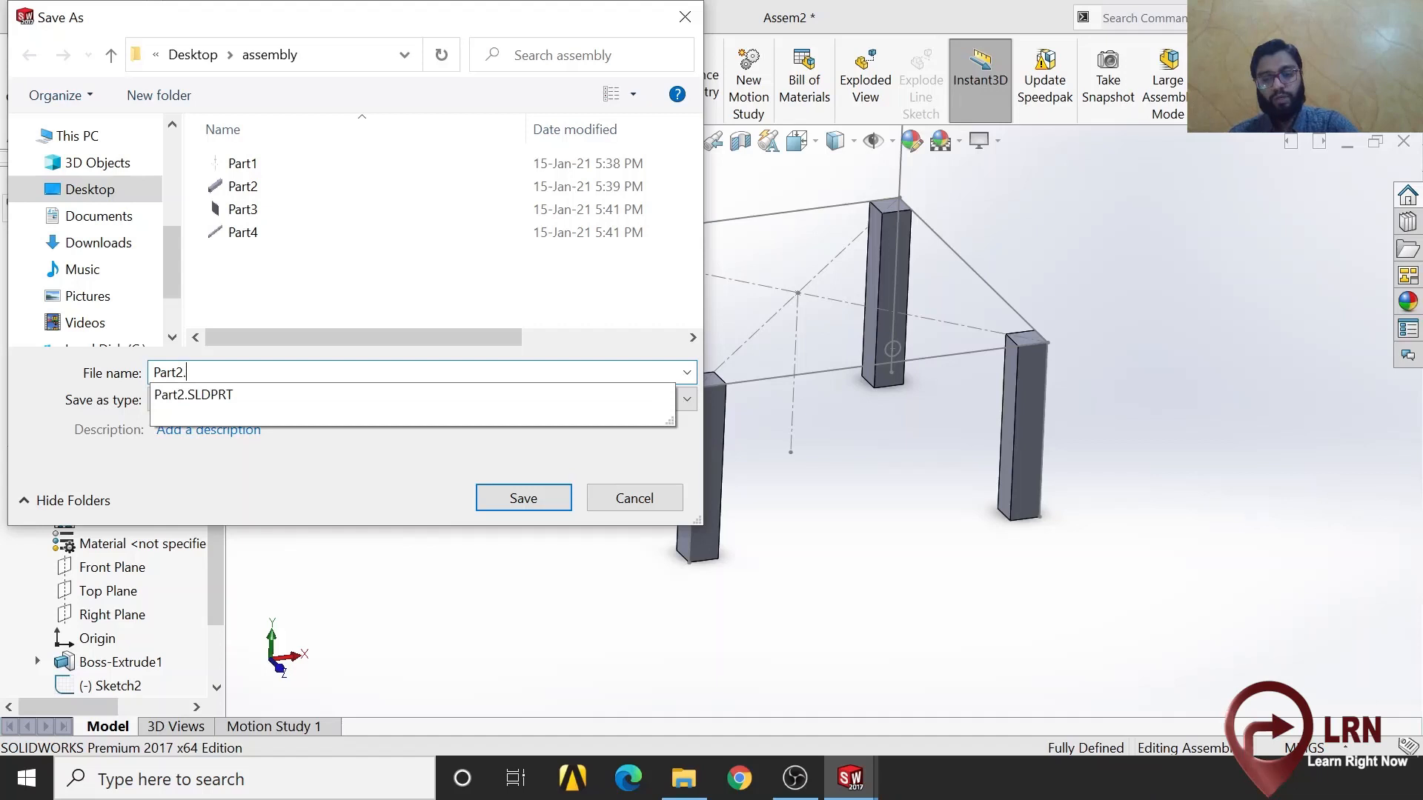
{"action": "type", "text": "1"}
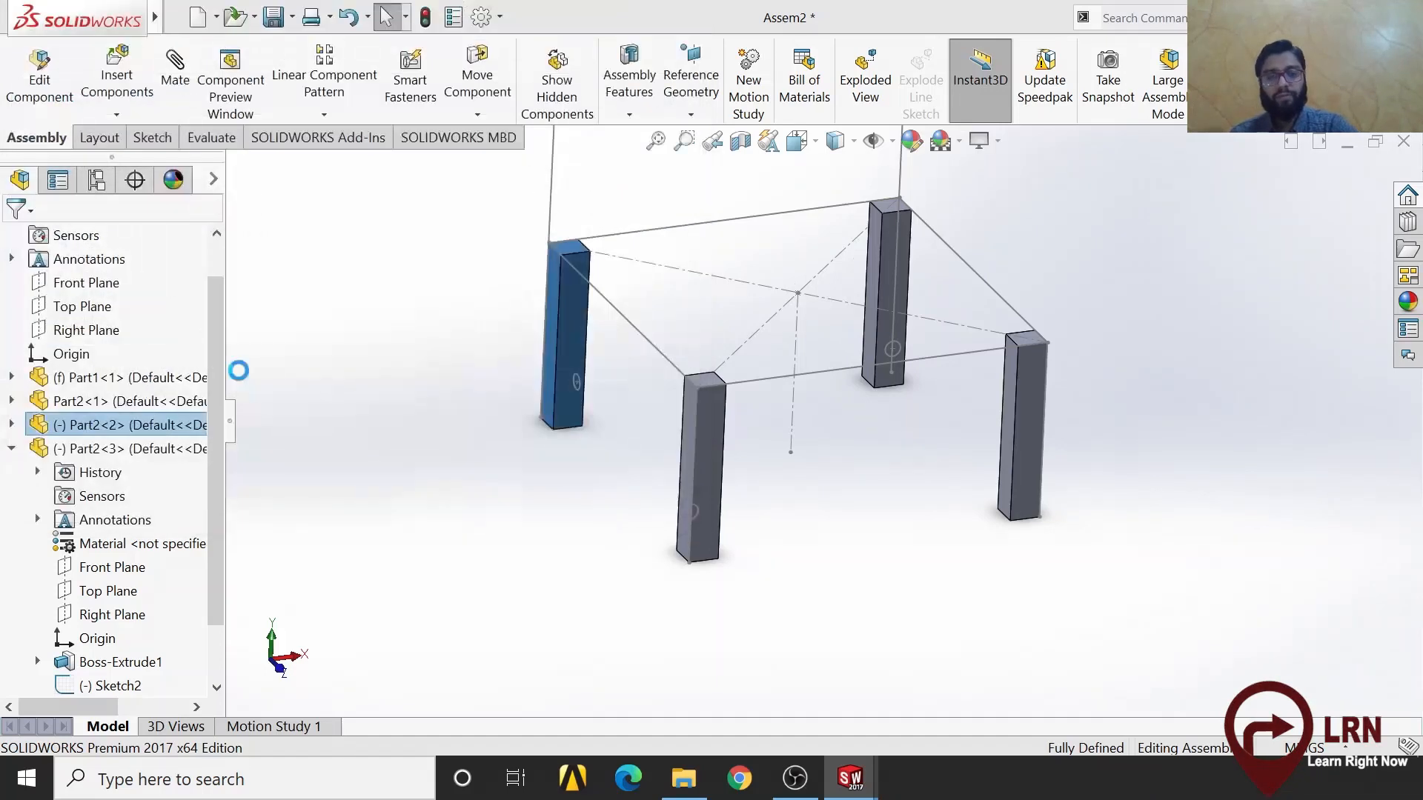
{"action": "key", "text": "Return"}
Compare the Part2 and Part2.1 legs in the assembly and open the Part2<1> leg in its own part window
{"action": "left_click", "coordinate": [355, 400]}
{"action": "middle_click_drag", "start_coordinate": [635, 541], "coordinate": [621, 493]}
{"action": "left_click", "coordinate": [735, 457]}
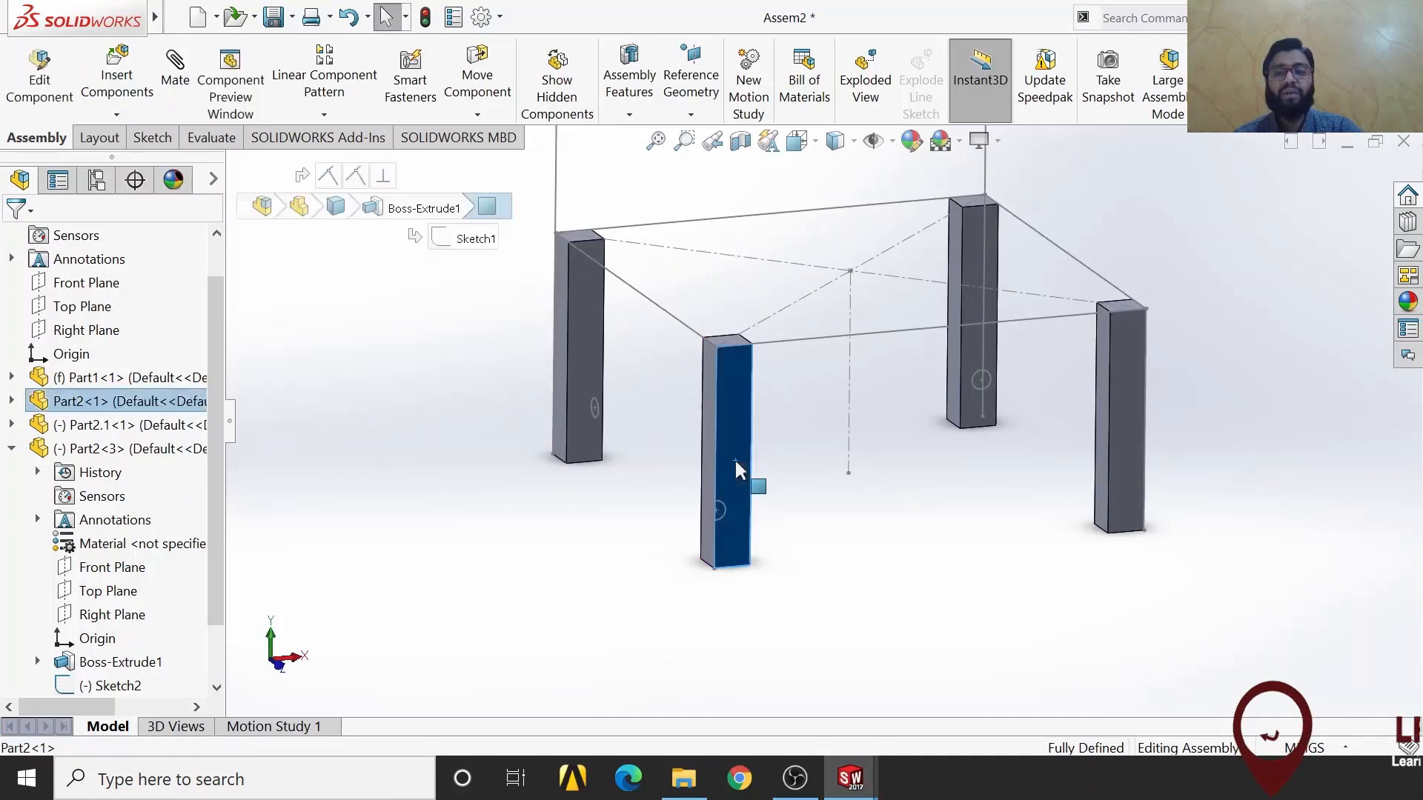
{"action": "left_click", "coordinate": [590, 337]}
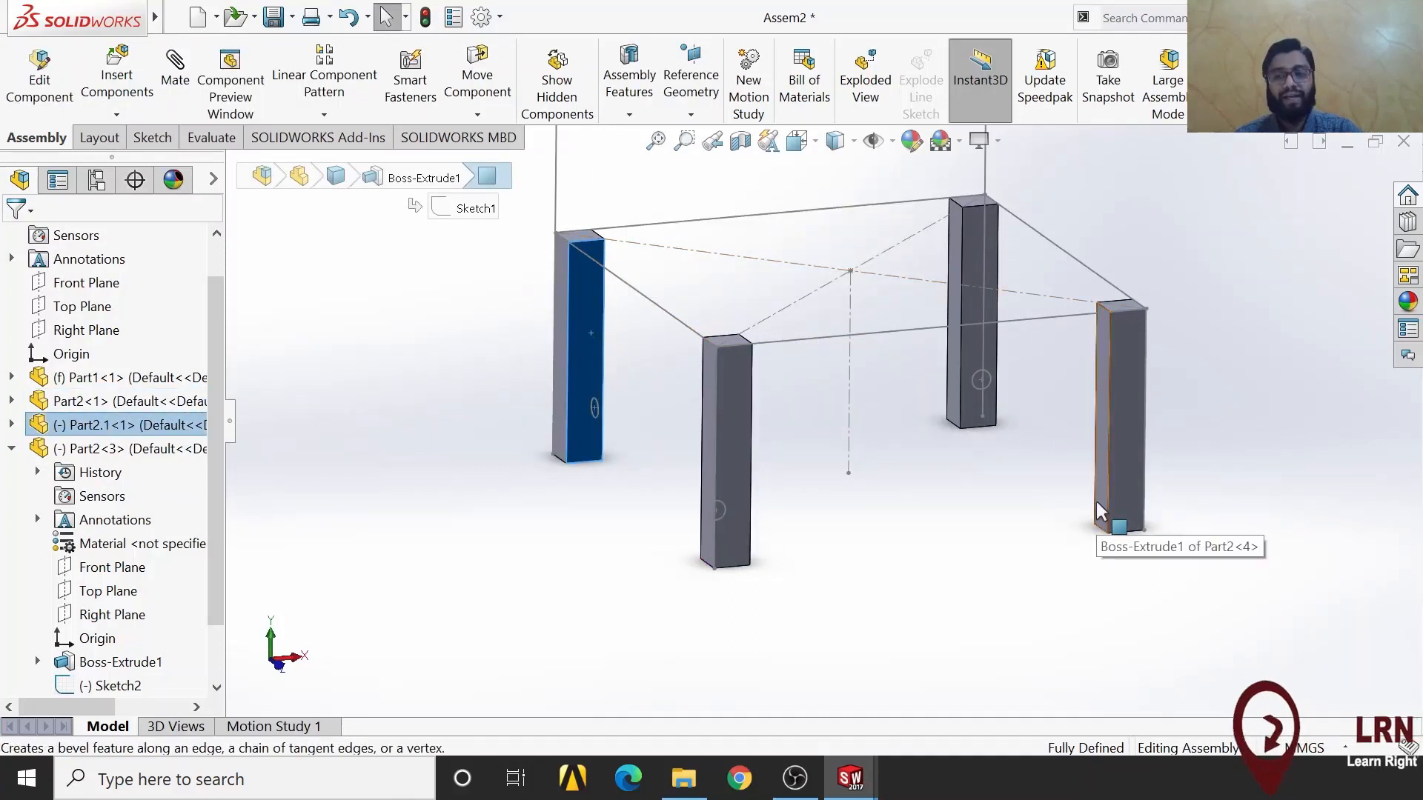
{"action": "scroll", "coordinate": [749, 552], "scroll_direction": "down", "scroll_amount": 4}
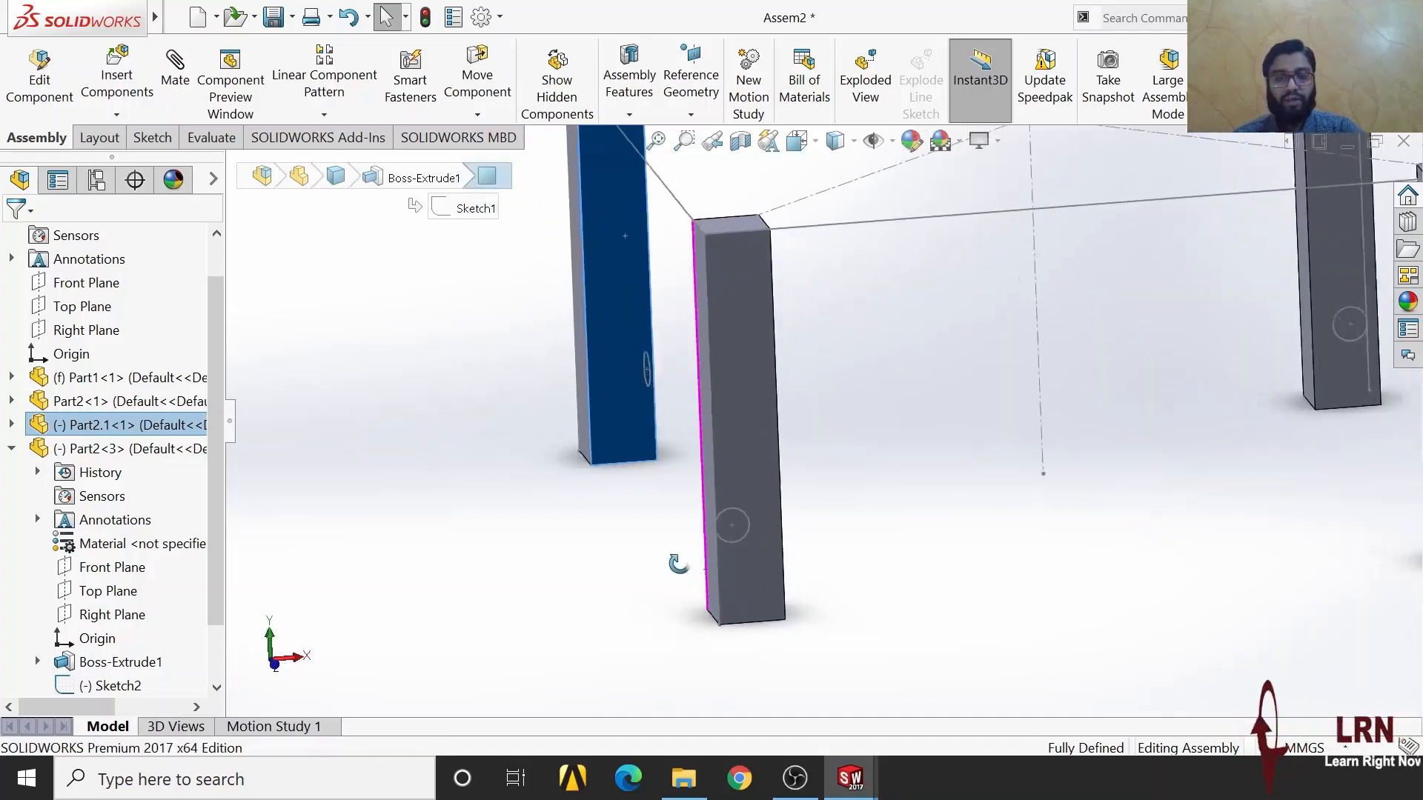
{"action": "left_click", "coordinate": [759, 493]}
{"action": "left_click", "coordinate": [811, 390]}
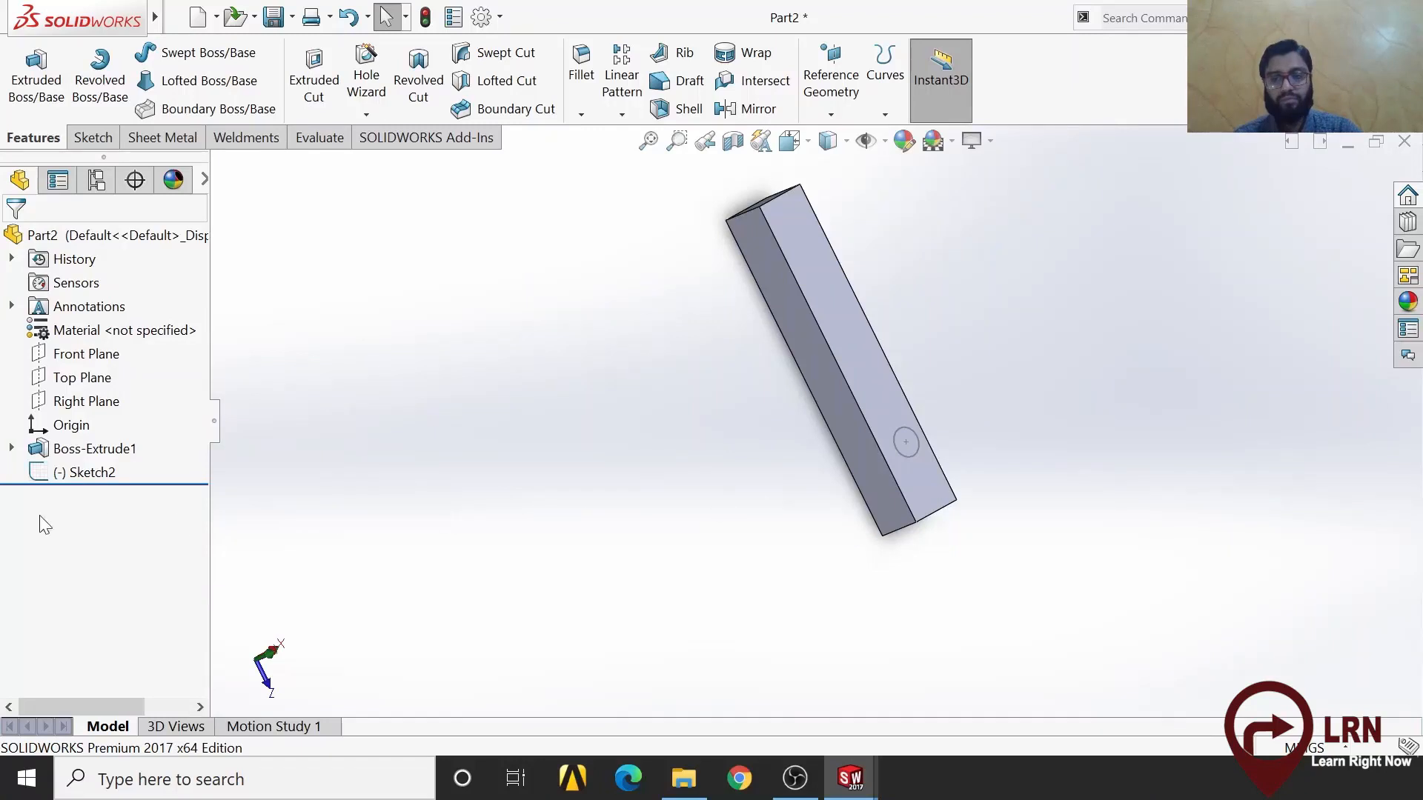
Edit Sketch2 of Part2, dimension its circle to a 19 mm diameter, and exit the sketch
{"action": "left_click", "coordinate": [84, 475]}
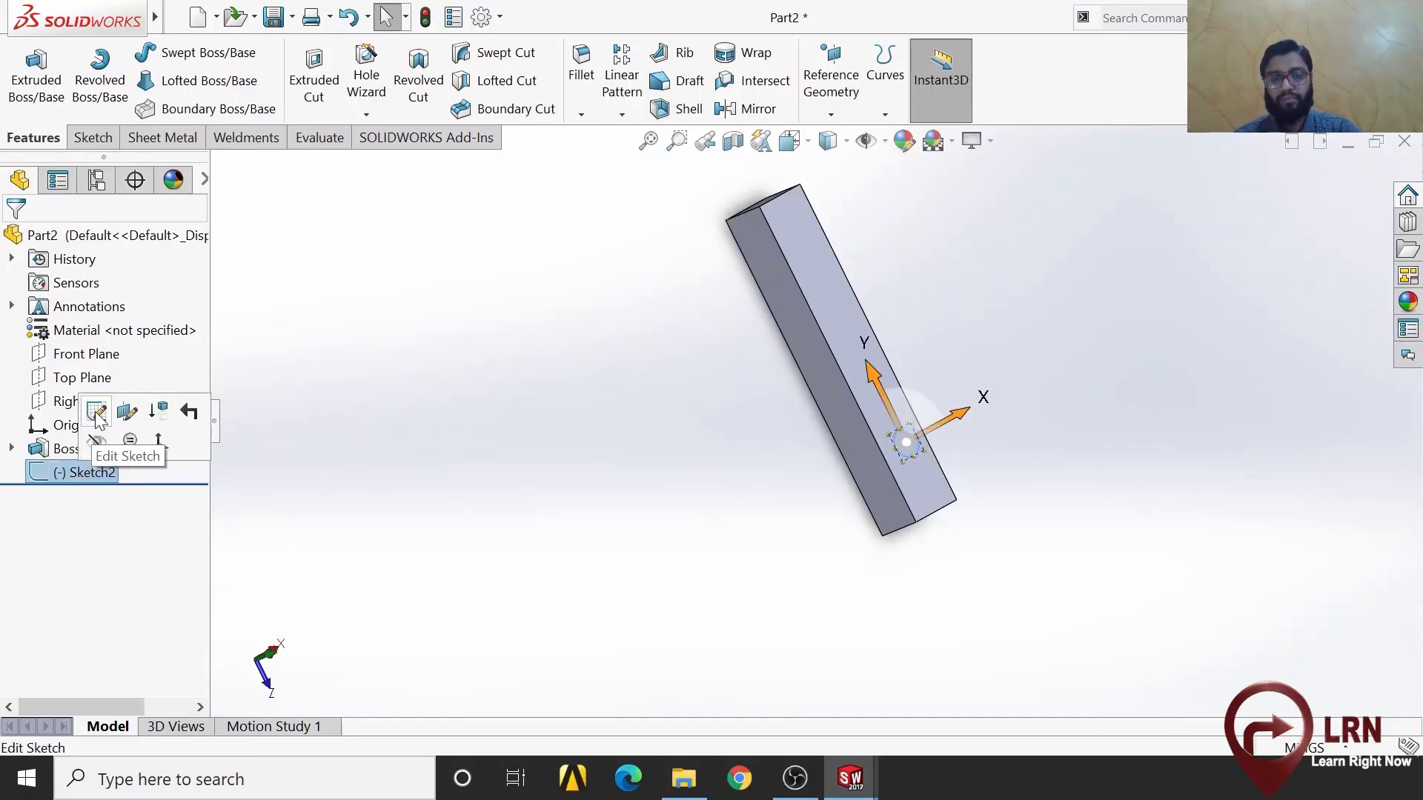
{"action": "left_click", "coordinate": [108, 410]}
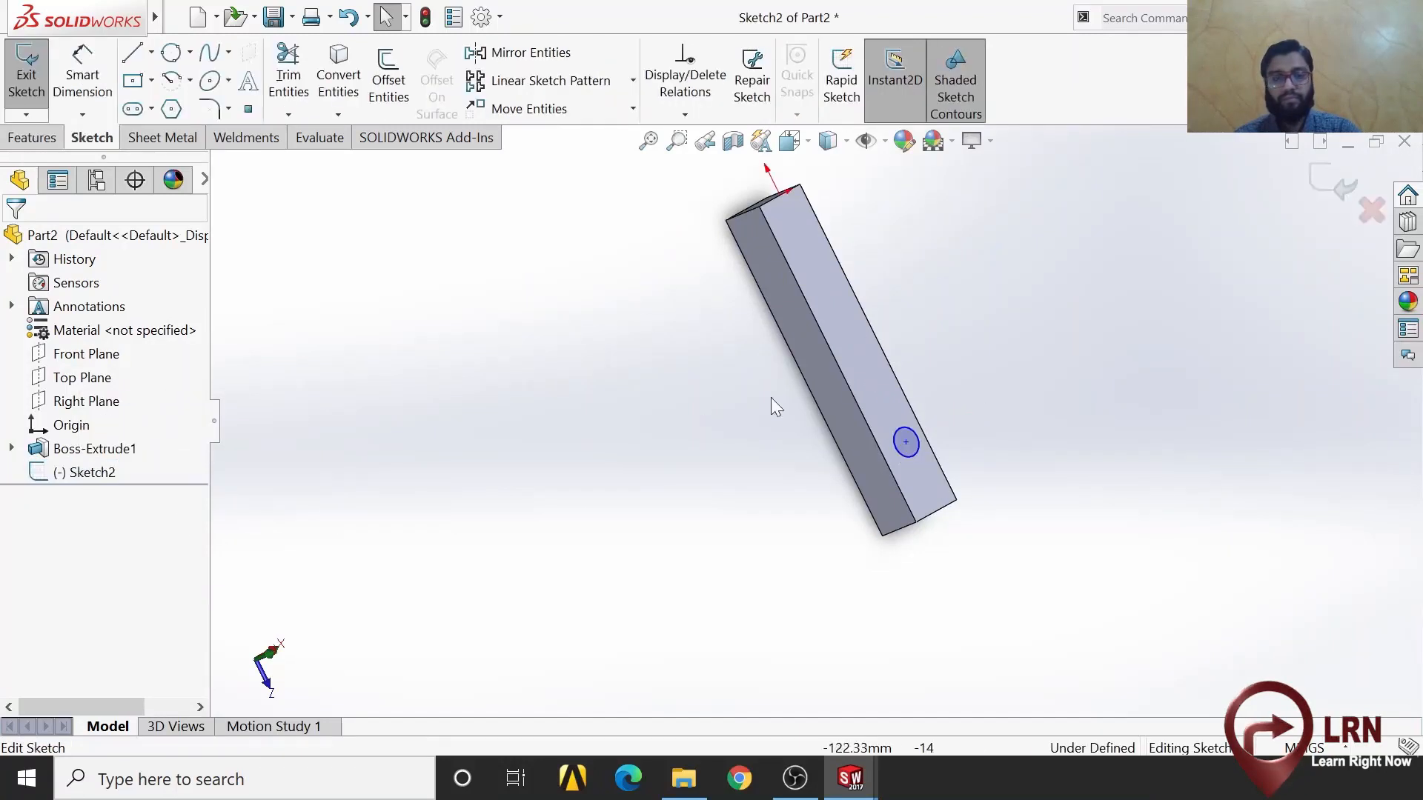
{"action": "left_click", "coordinate": [82, 75]}
{"action": "scroll", "coordinate": [941, 464], "scroll_direction": "down", "scroll_amount": 3}
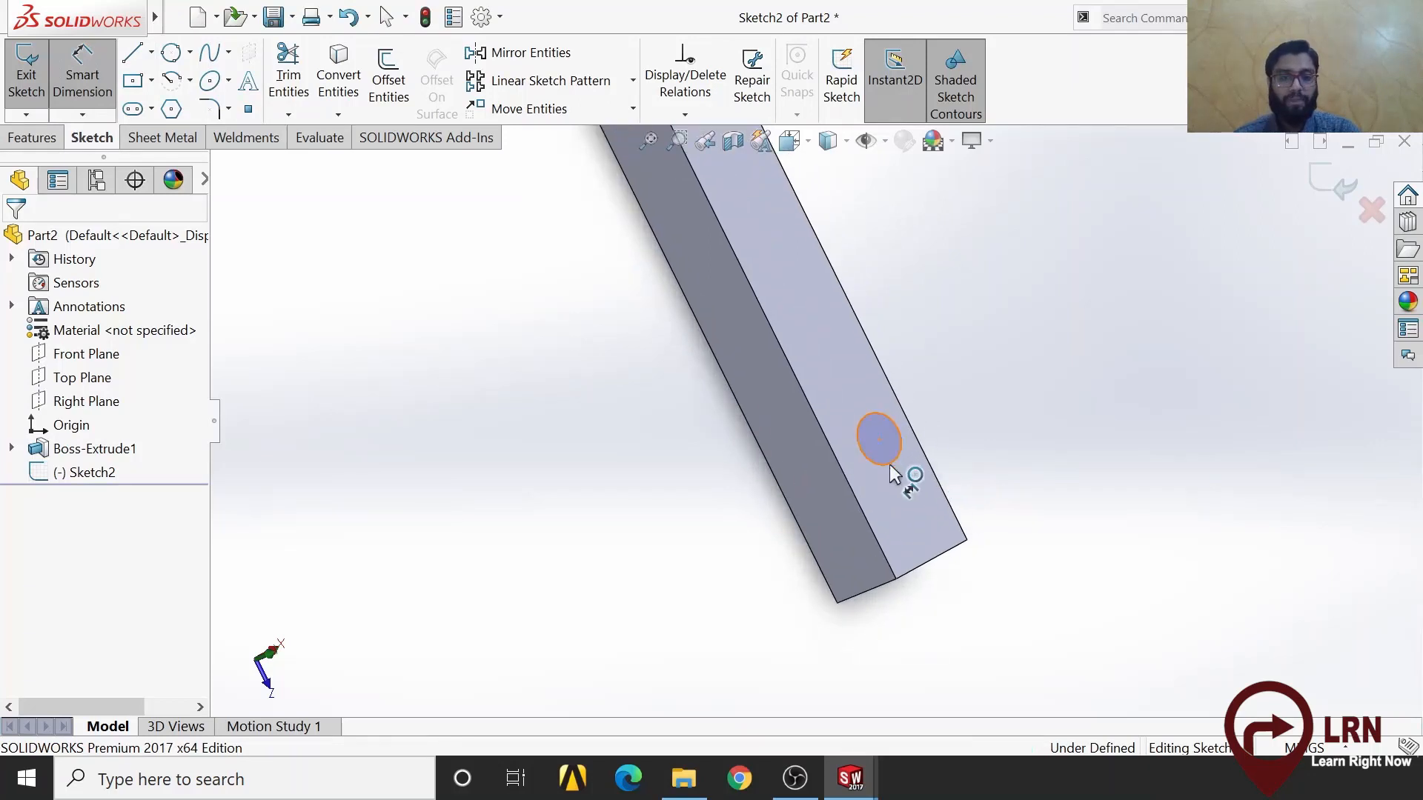
{"action": "left_click", "coordinate": [890, 464]}
{"action": "left_click", "coordinate": [1042, 475]}
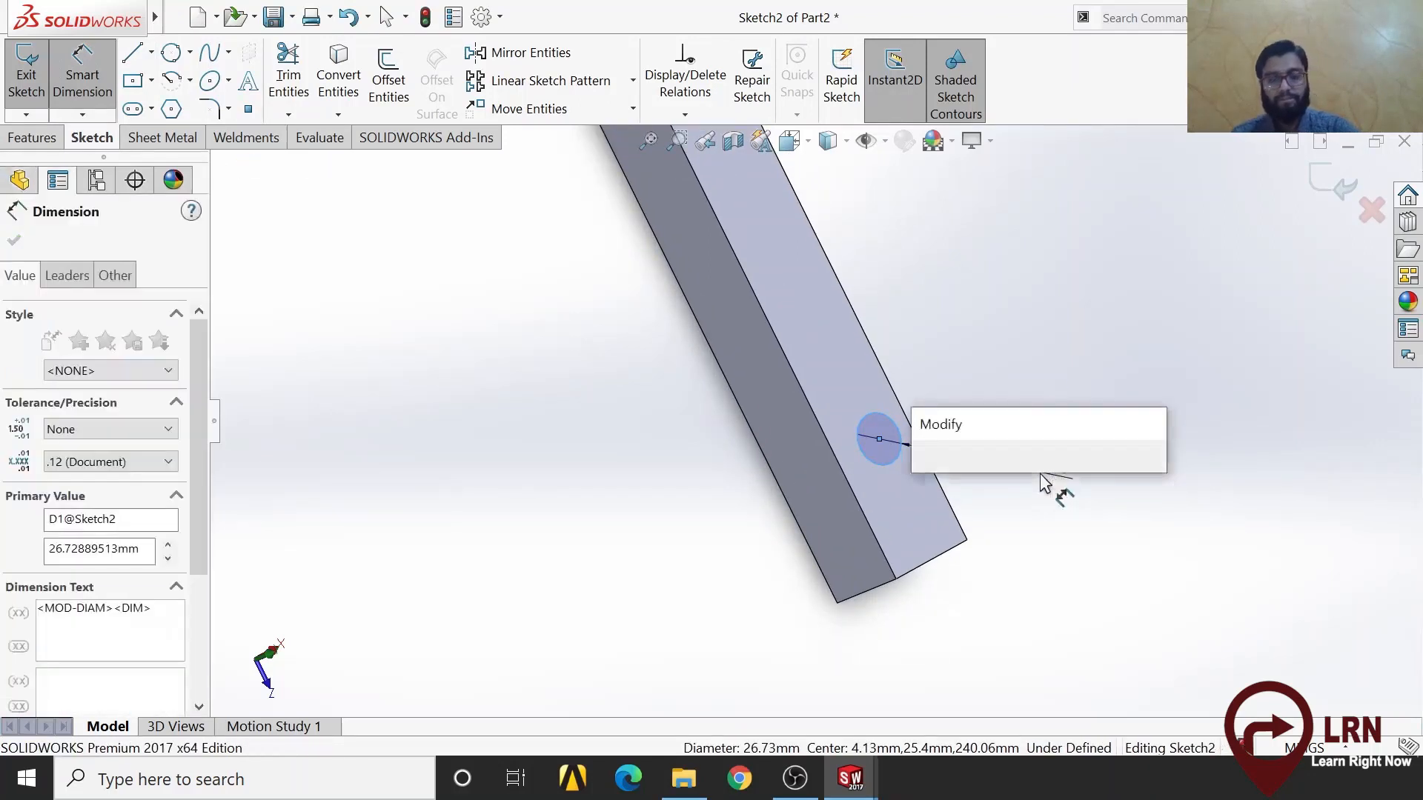
{"action": "type", "text": "19"}
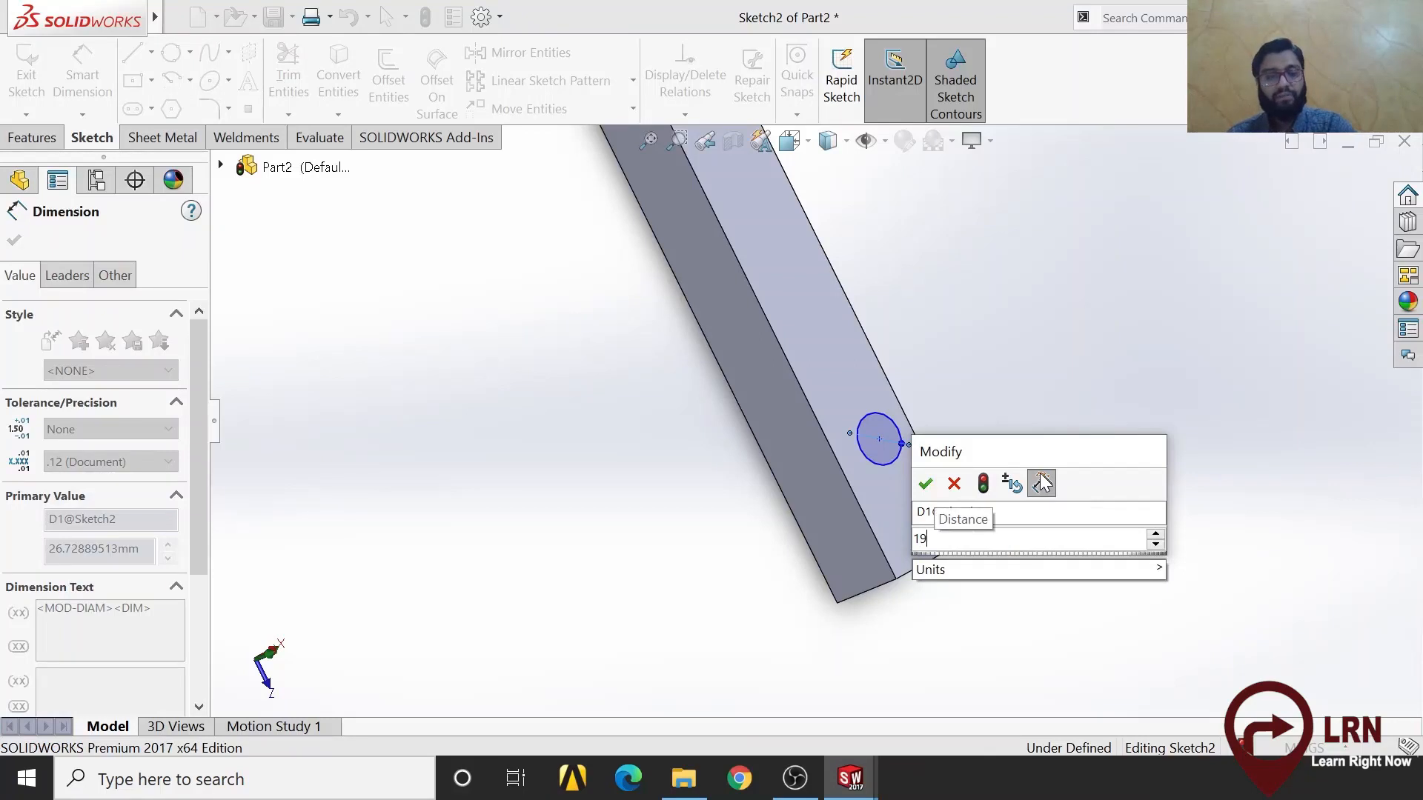
{"action": "key", "text": "Return"}
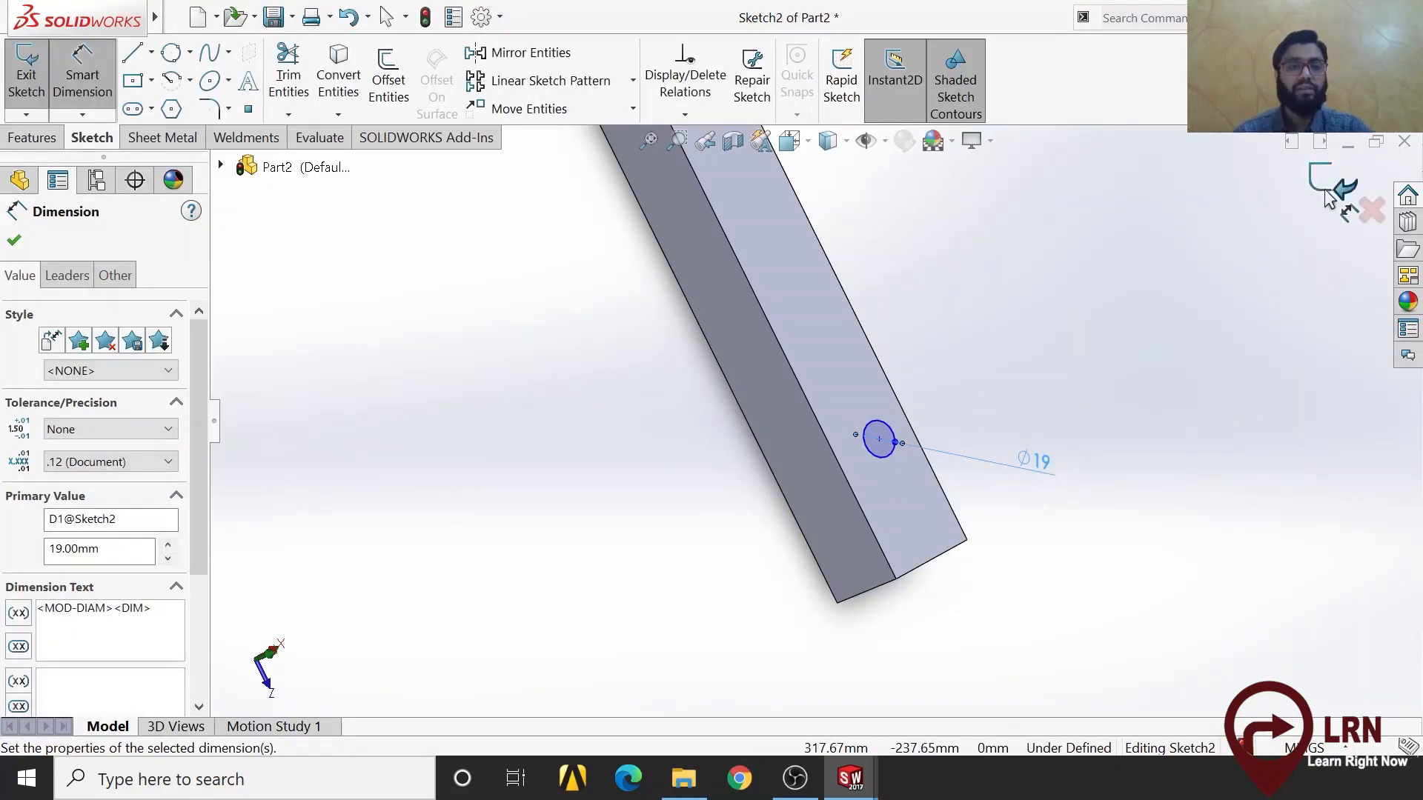
{"action": "left_click", "coordinate": [1327, 194]}
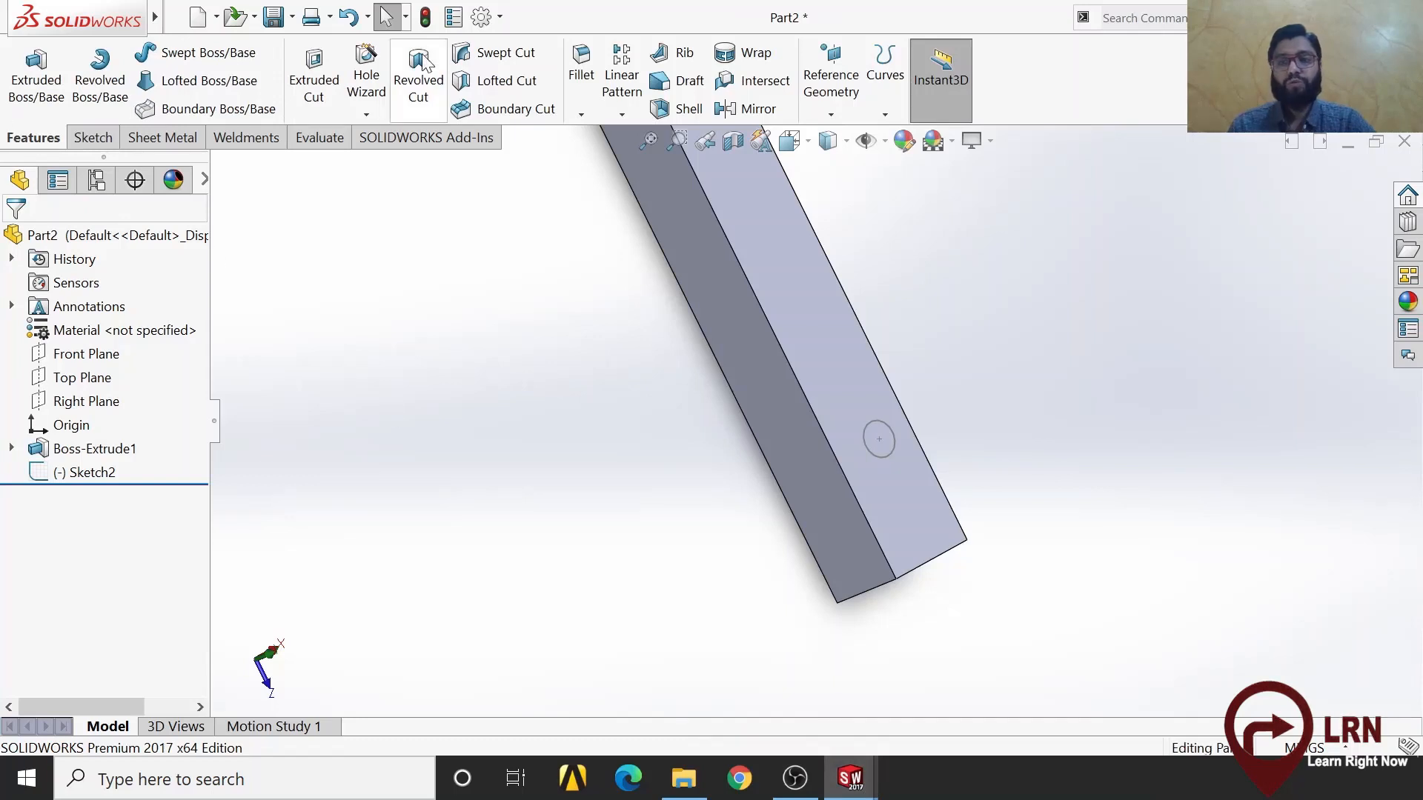
Extrude-cut the 19 mm circle through the whole leg with the Through All end condition
{"action": "left_click", "coordinate": [332, 99]}
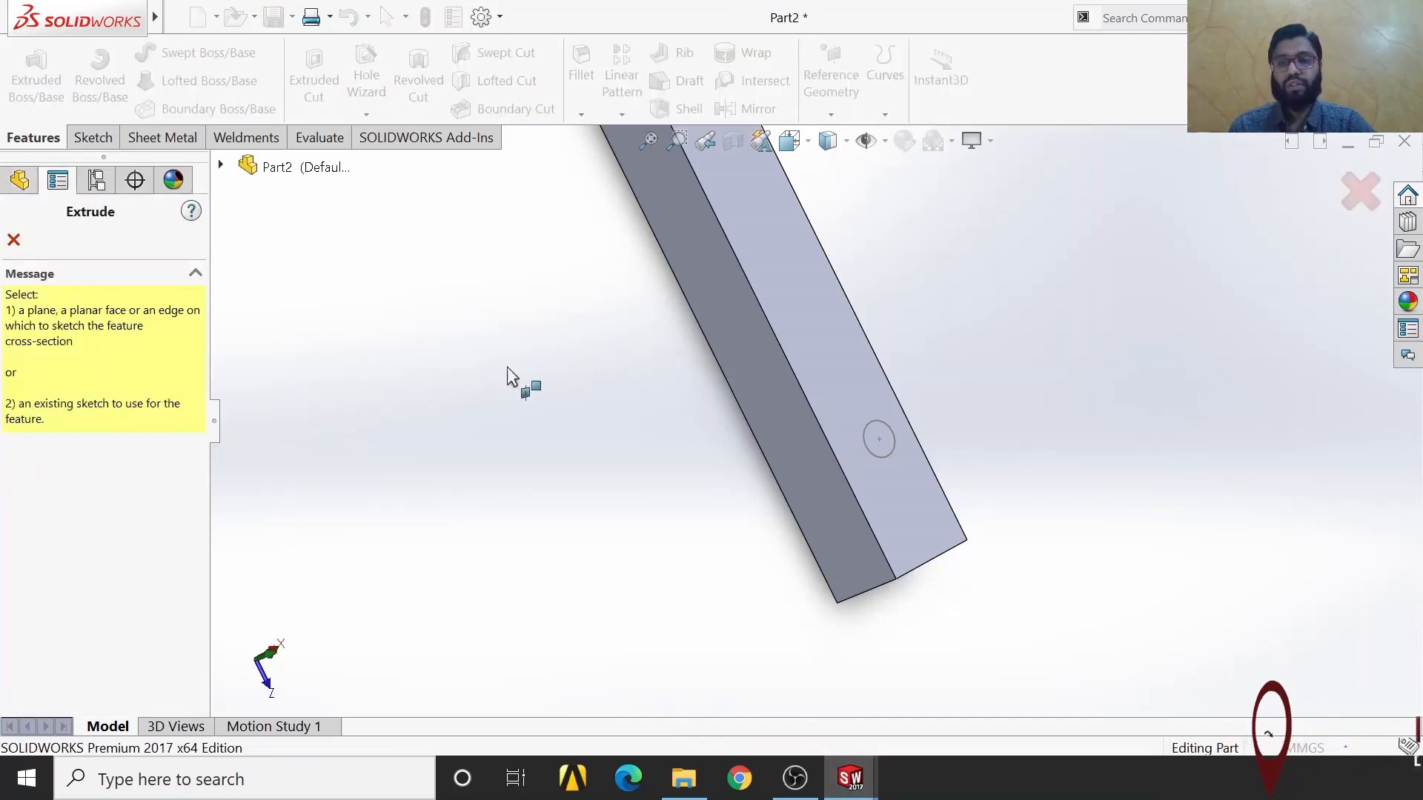
{"action": "left_click", "coordinate": [890, 458]}
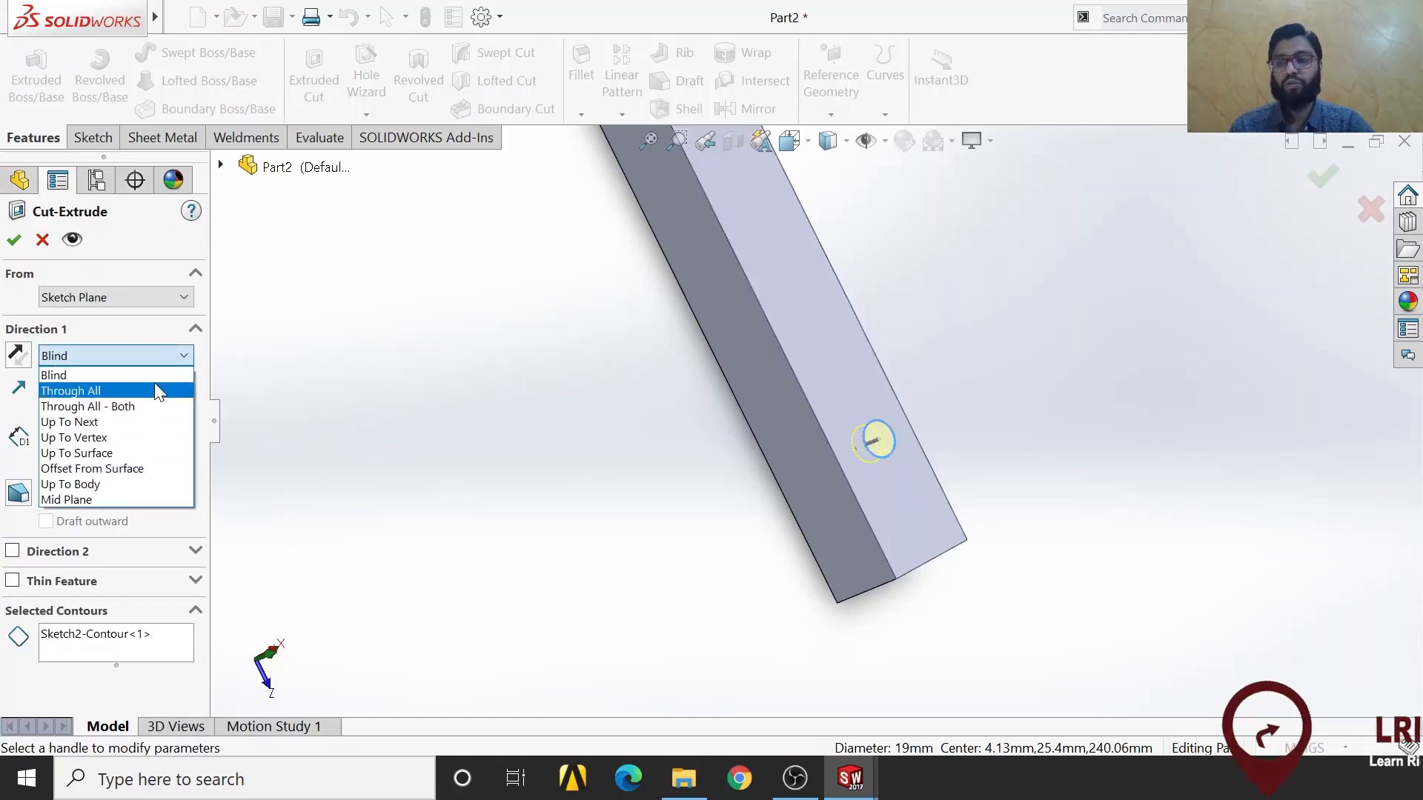
{"action": "left_click", "coordinate": [154, 383]}
{"action": "key", "text": "Return"}
{"action": "middle_click_drag", "start_coordinate": [519, 483], "coordinate": [749, 599]}
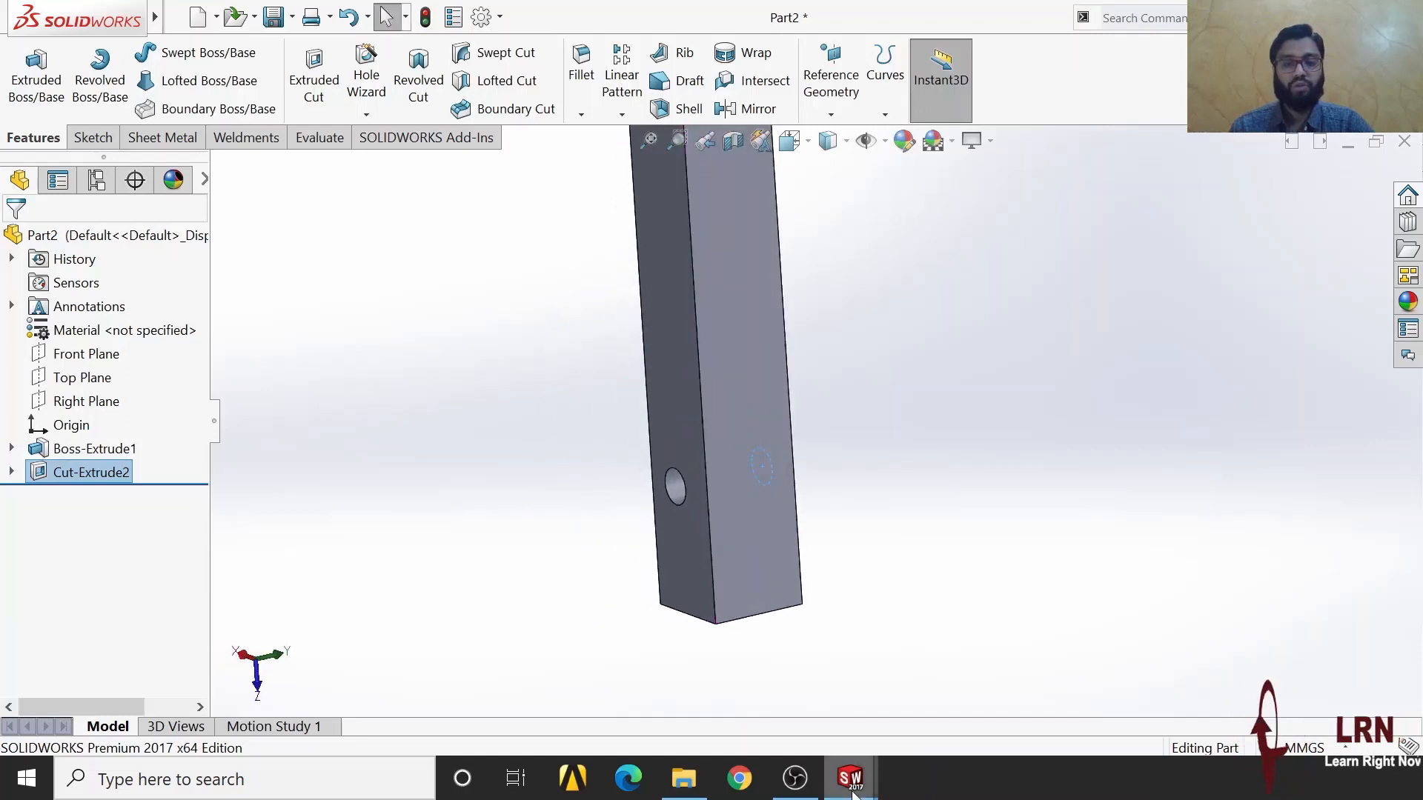
Return to Assem2, rebuild it with the modified Part2, and compare the Part2 legs with the independent Part2.1 leg
{"action": "mouse_move", "coordinate": [850, 778]}
{"action": "left_click", "coordinate": [573, 683]}
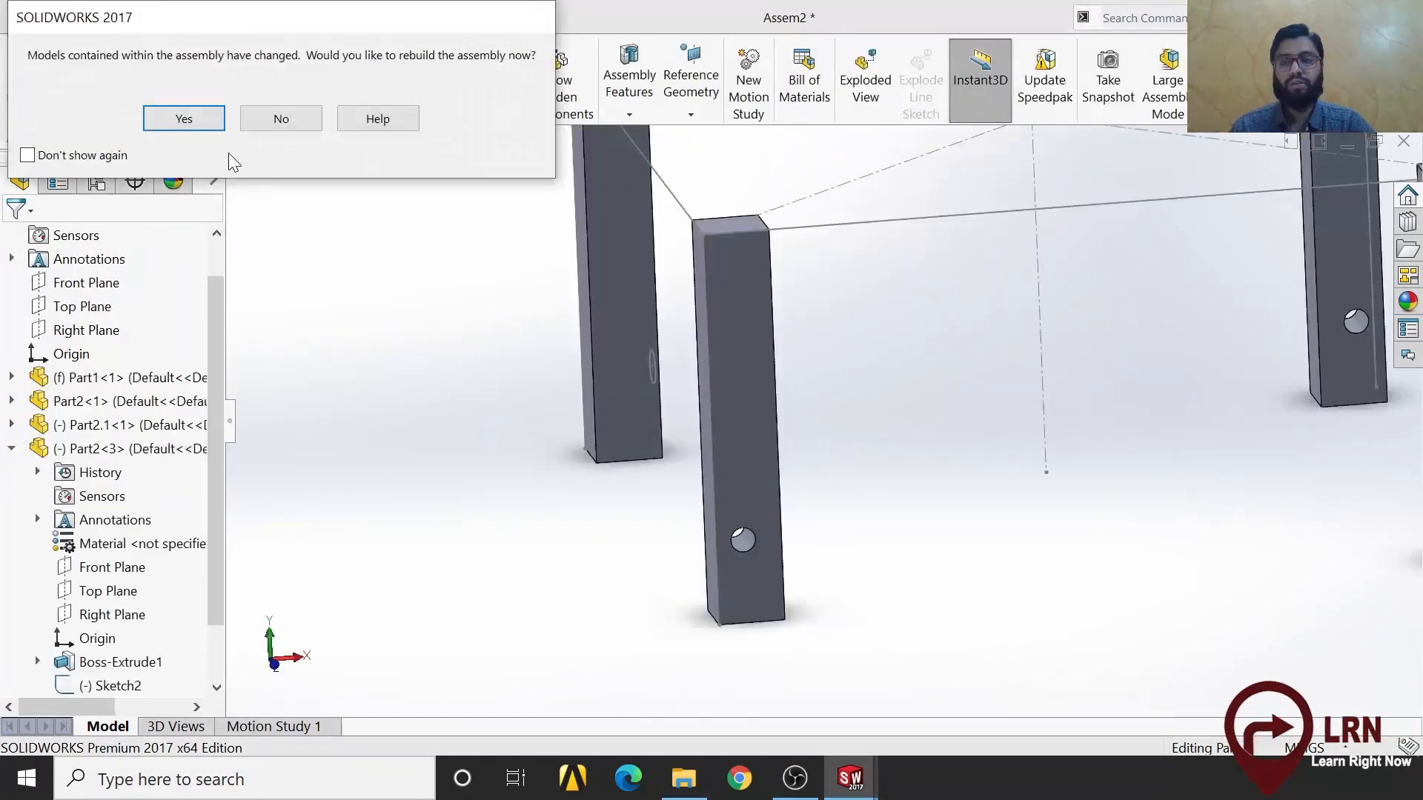
{"action": "left_click", "coordinate": [202, 123]}
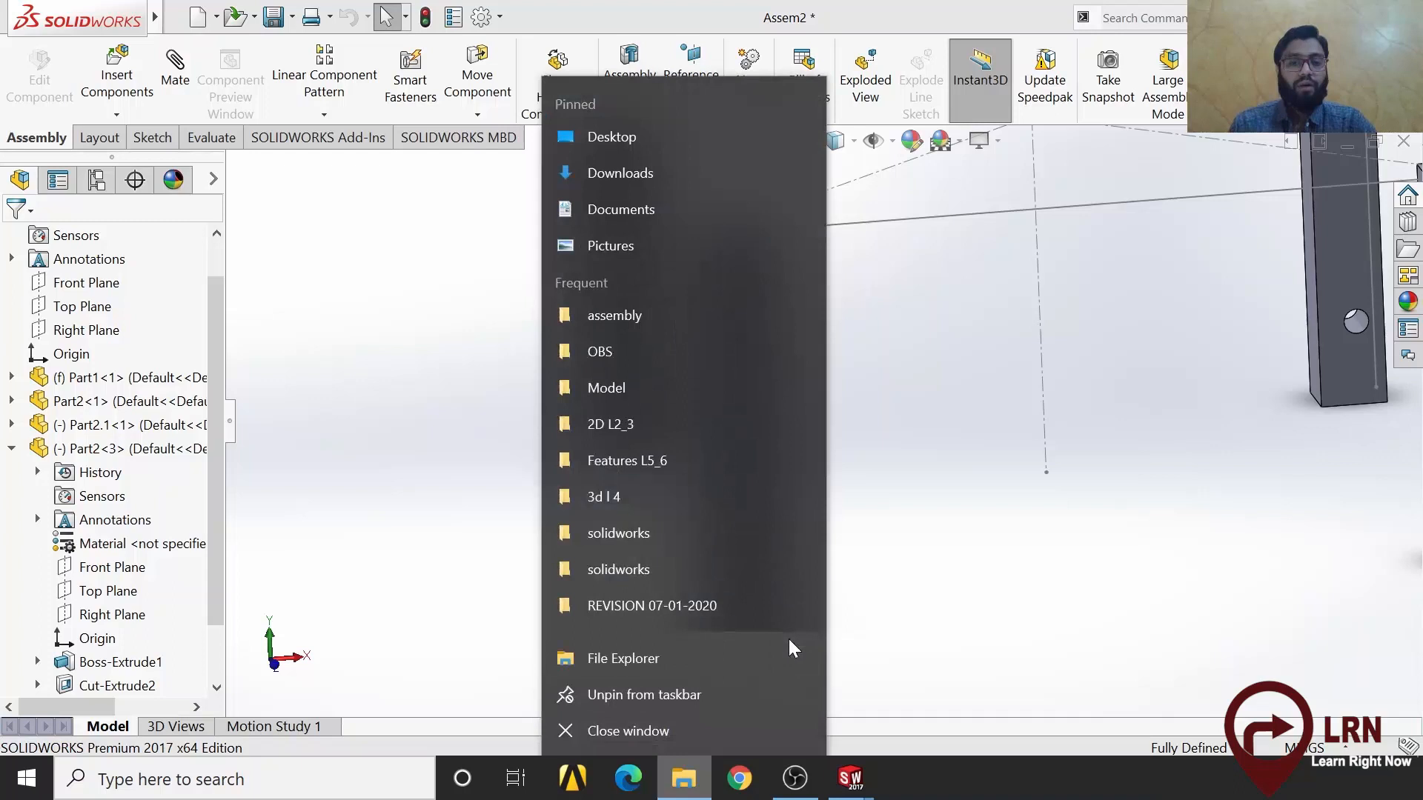
{"action": "left_click", "coordinate": [935, 593]}
{"action": "middle_click_drag", "start_coordinate": [963, 548], "coordinate": [995, 536]}
{"action": "scroll", "coordinate": [1038, 471], "scroll_direction": "up", "scroll_amount": 5}
{"action": "scroll", "coordinate": [1039, 440], "scroll_direction": "down", "scroll_amount": 3}
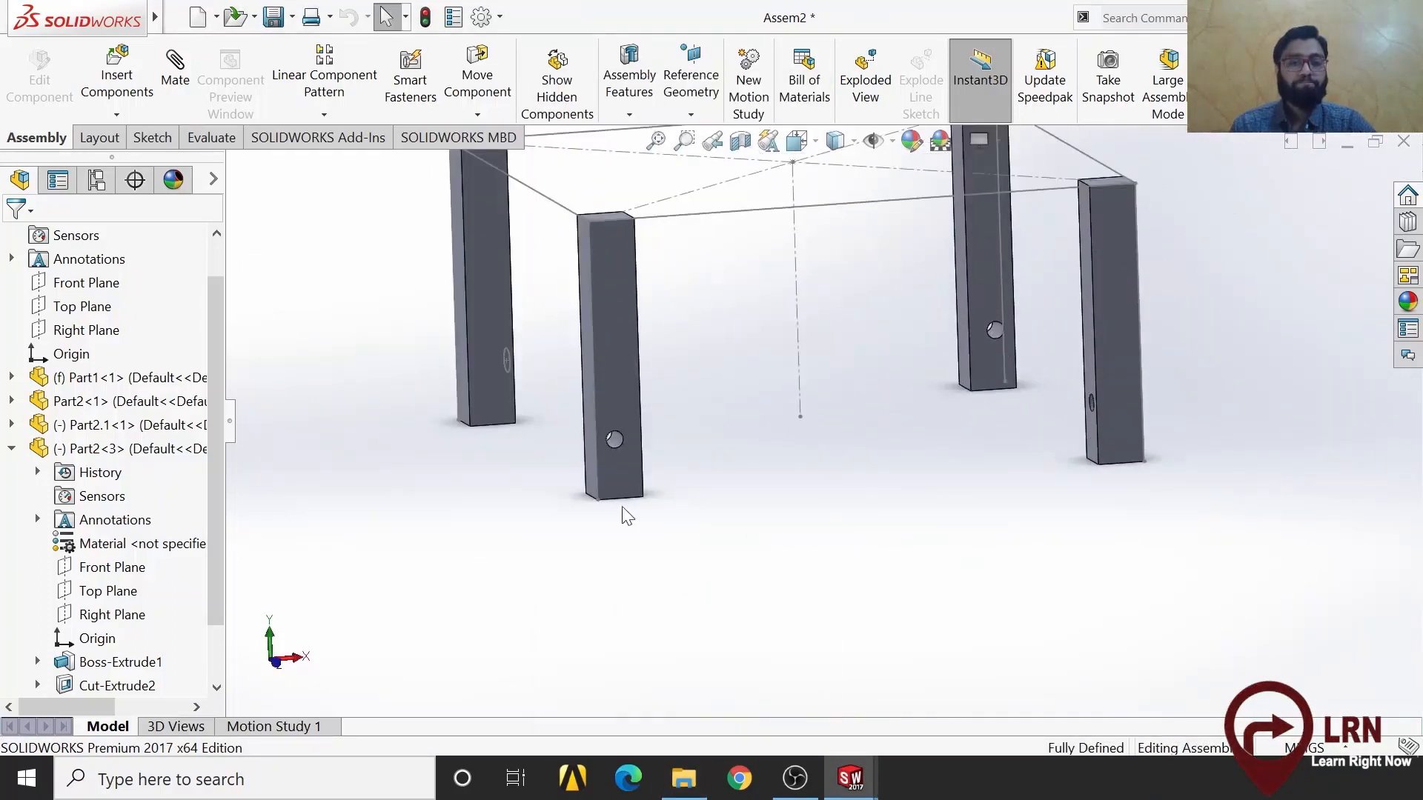
{"action": "left_click", "coordinate": [612, 460]}
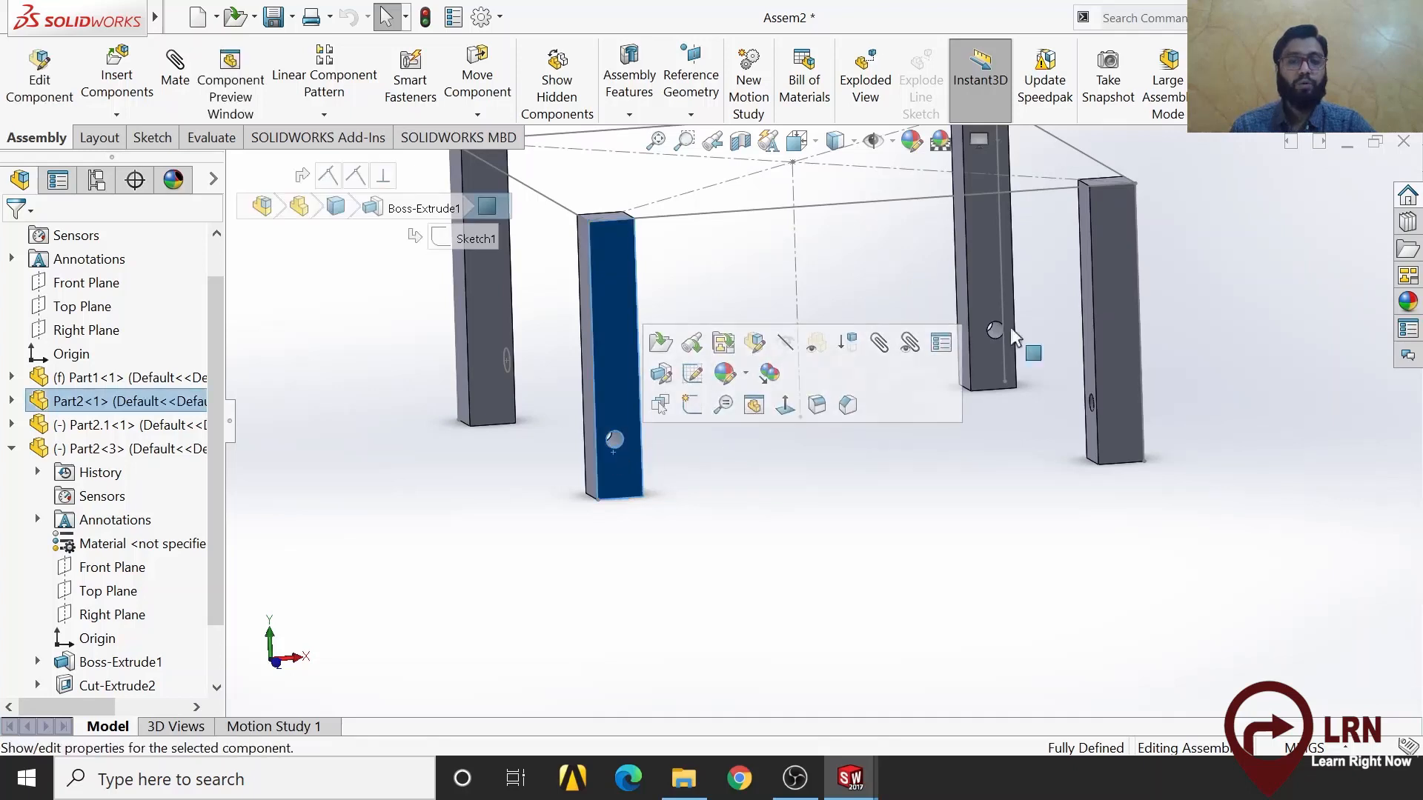
{"action": "left_click", "coordinate": [1079, 328]}
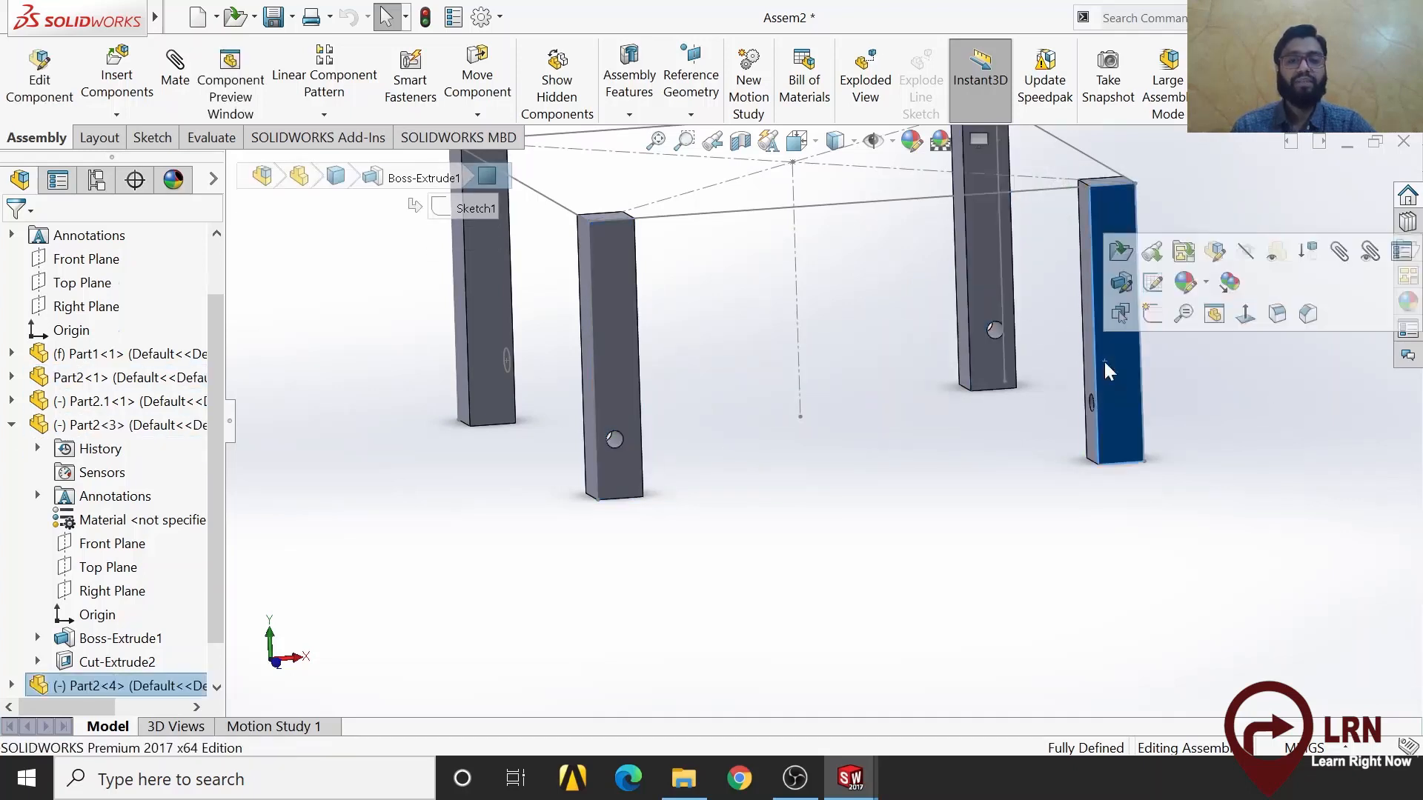
{"action": "middle_click_drag", "start_coordinate": [437, 448], "coordinate": [407, 495]}
{"action": "middle_click_drag", "start_coordinate": [461, 492], "coordinate": [458, 482]}
{"action": "scroll", "coordinate": [715, 414], "scroll_direction": "up", "scroll_amount": 5}
{"action": "scroll", "coordinate": [772, 380], "scroll_direction": "down", "scroll_amount": 2}
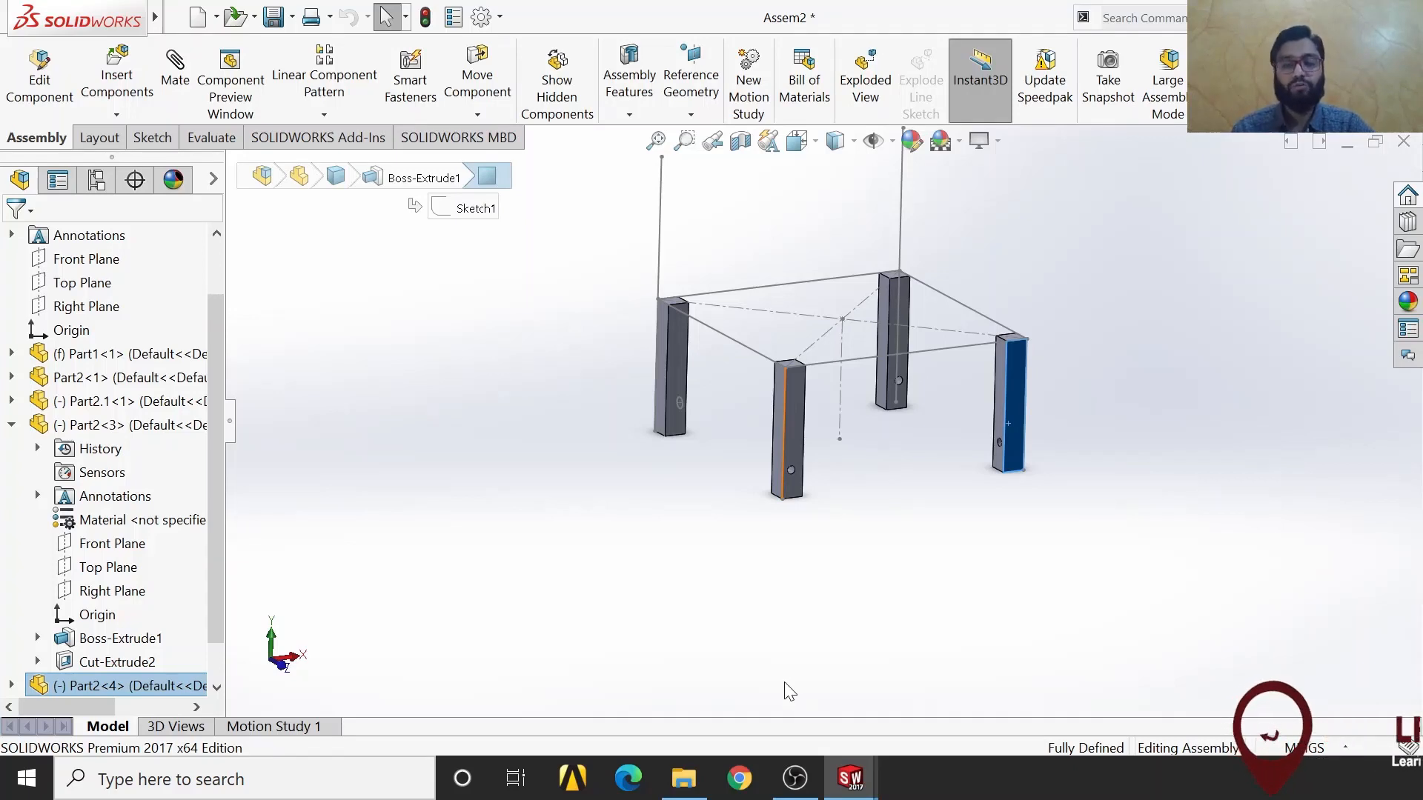
{"action": "mouse_move", "coordinate": [778, 556]}
{"action": "middle_mouse_down"}
{"action": "mouse_move", "coordinate": [797, 518]}
{"action": "mouse_move", "coordinate": [786, 538]}
{"action": "mouse_move", "coordinate": [801, 543]}
{"action": "mouse_move", "coordinate": [778, 549]}
{"action": "middle_mouse_up"}
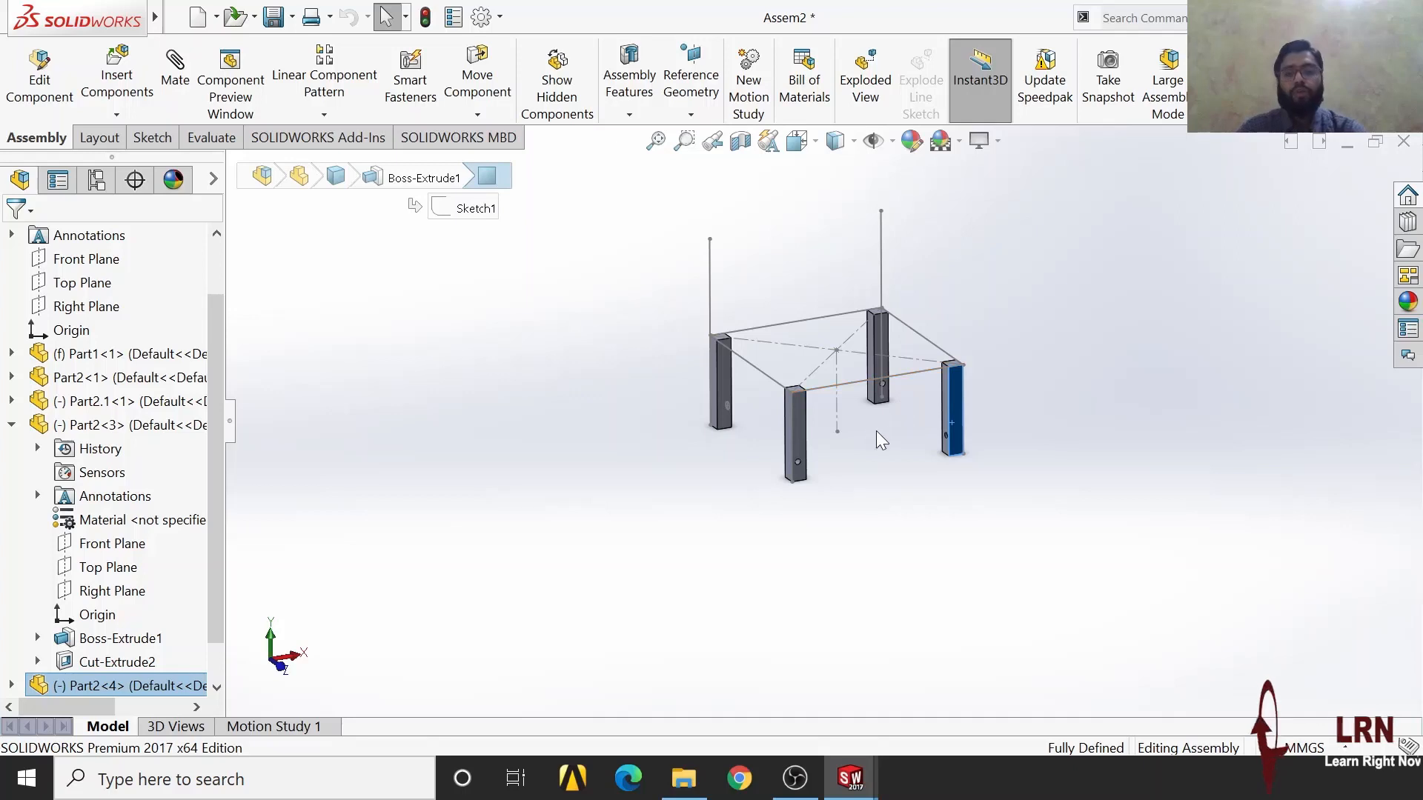
{"action": "scroll", "coordinate": [898, 329], "scroll_direction": "down", "scroll_amount": 4}
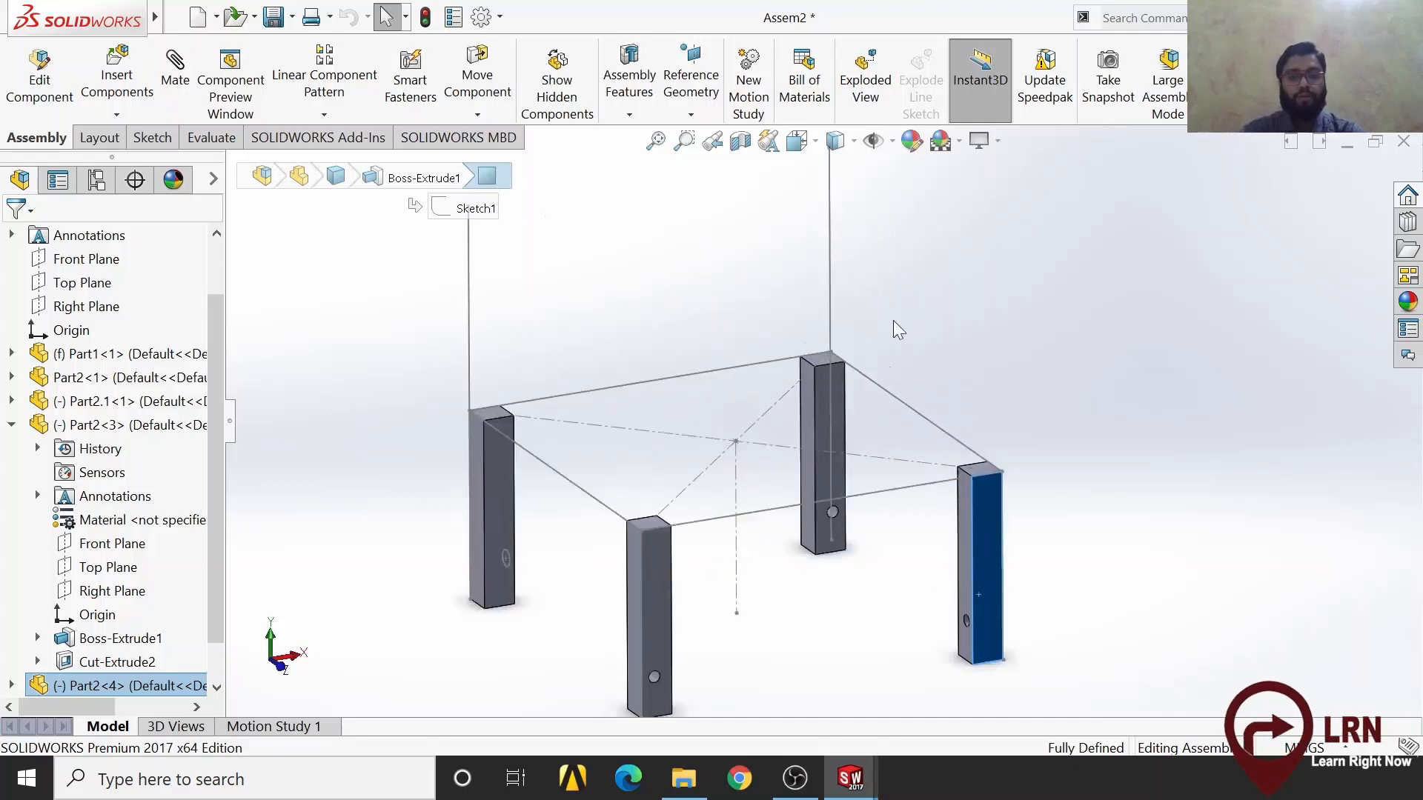
Load Part3 from the Desktop assembly folder as a new component to insert into the assembly
{"action": "left_click", "coordinate": [111, 90]}
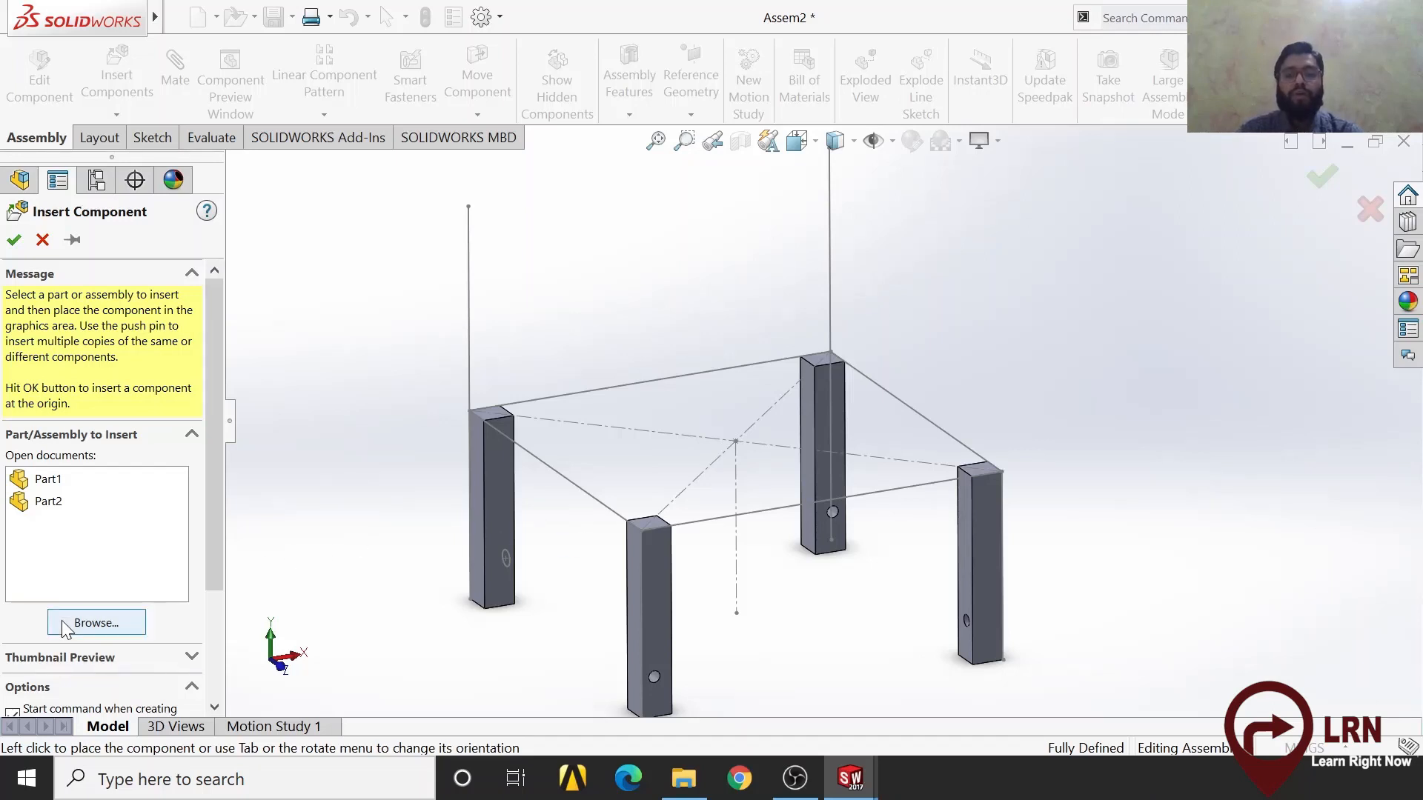
{"action": "left_click", "coordinate": [93, 626]}
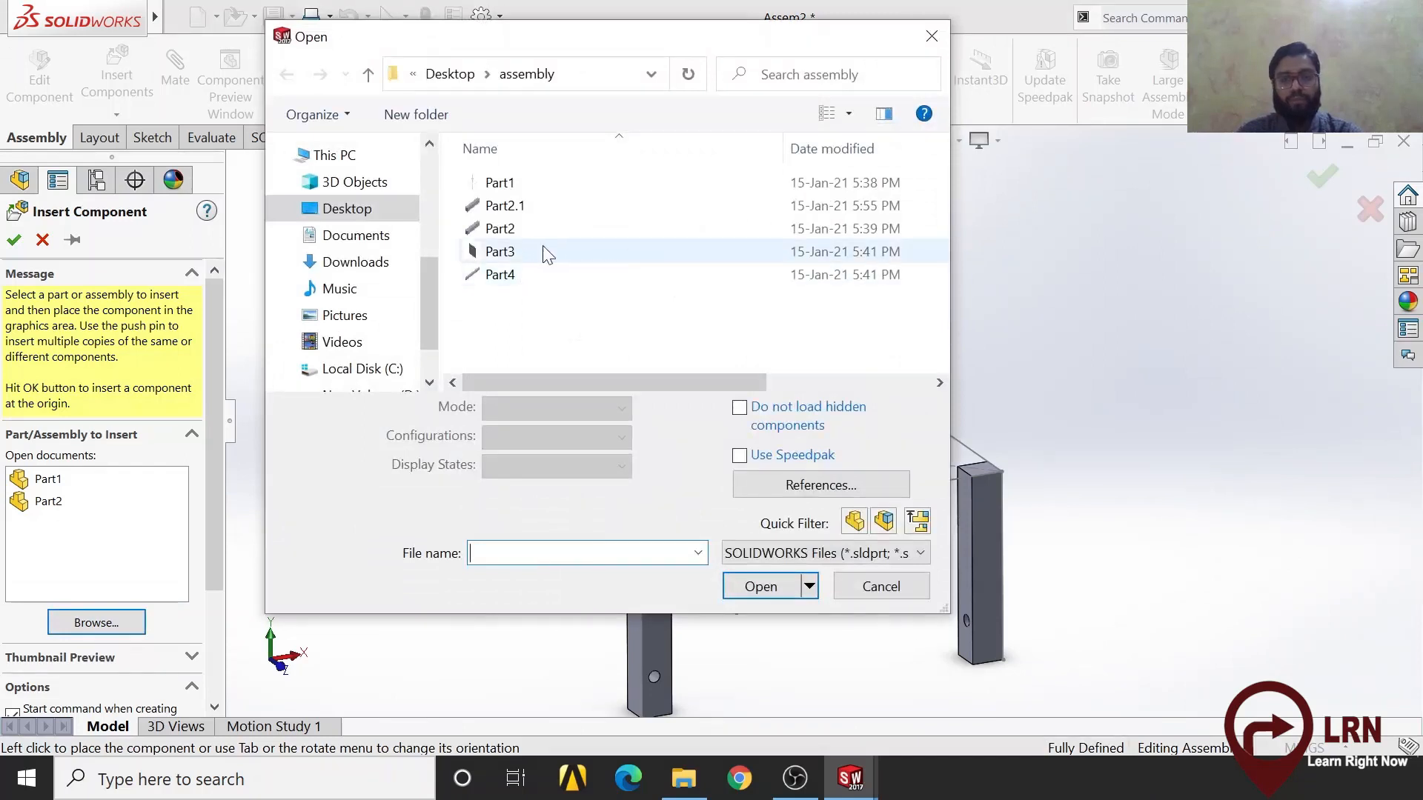
{"action": "left_click", "coordinate": [536, 251]}
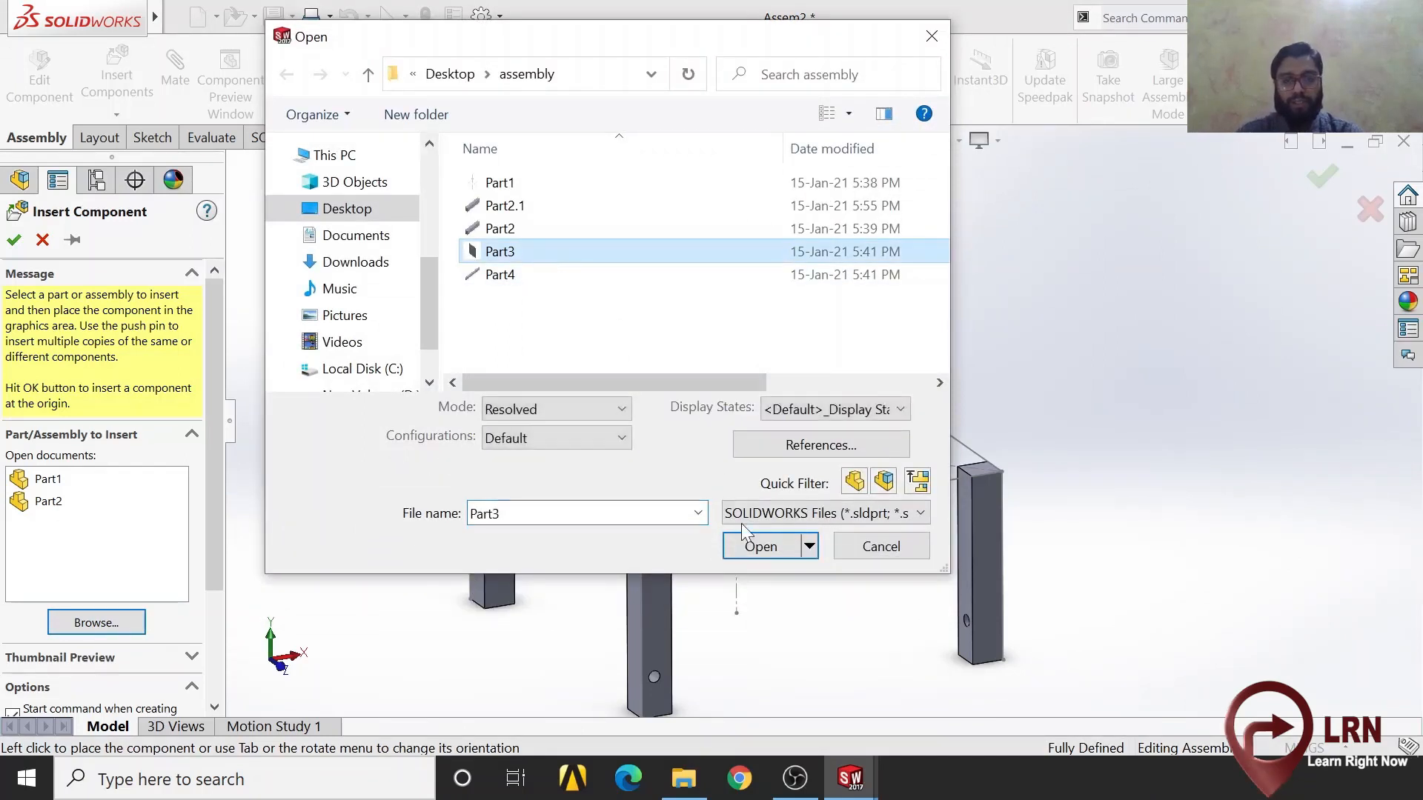
{"action": "left_click", "coordinate": [747, 550]}
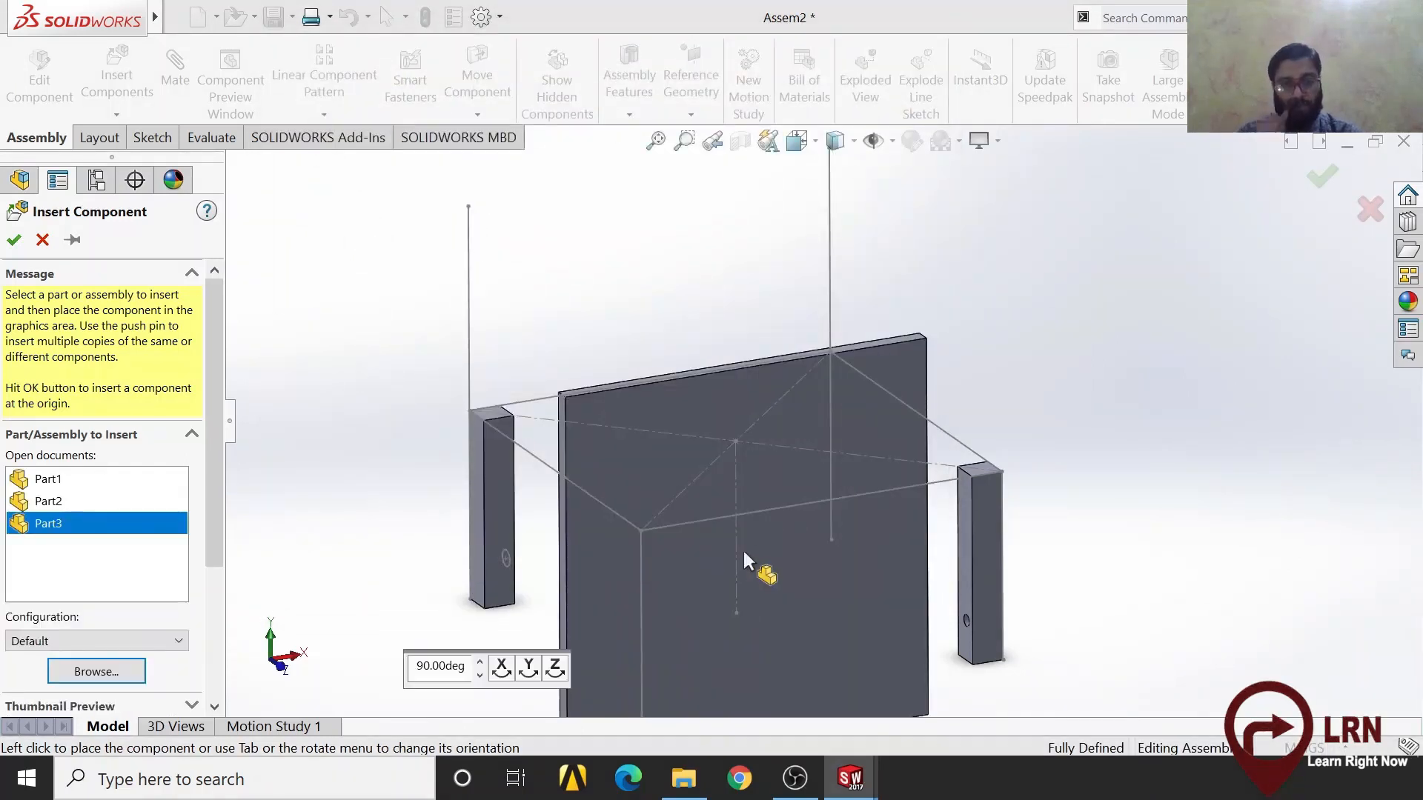
Rotate the Part3 seat panel 90 degrees about X so it lies flat, and place it beside the legs
{"action": "scroll", "coordinate": [785, 419], "scroll_direction": "up", "scroll_amount": 3}
{"action": "scroll", "coordinate": [782, 420], "scroll_direction": "down", "scroll_amount": 3}
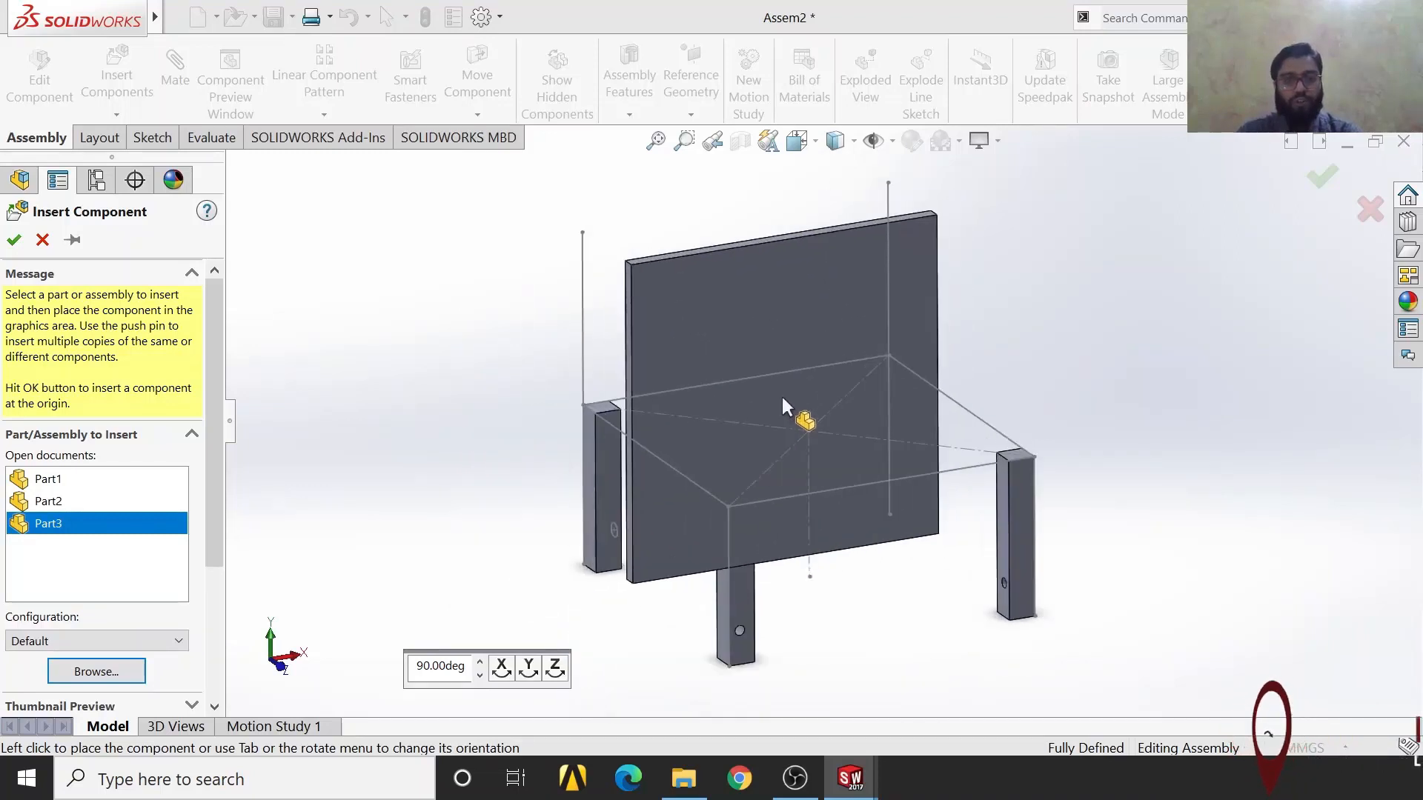
{"action": "scroll", "coordinate": [782, 393], "scroll_direction": "up", "scroll_amount": 2}
{"action": "scroll", "coordinate": [784, 390], "scroll_direction": "down", "scroll_amount": 1}
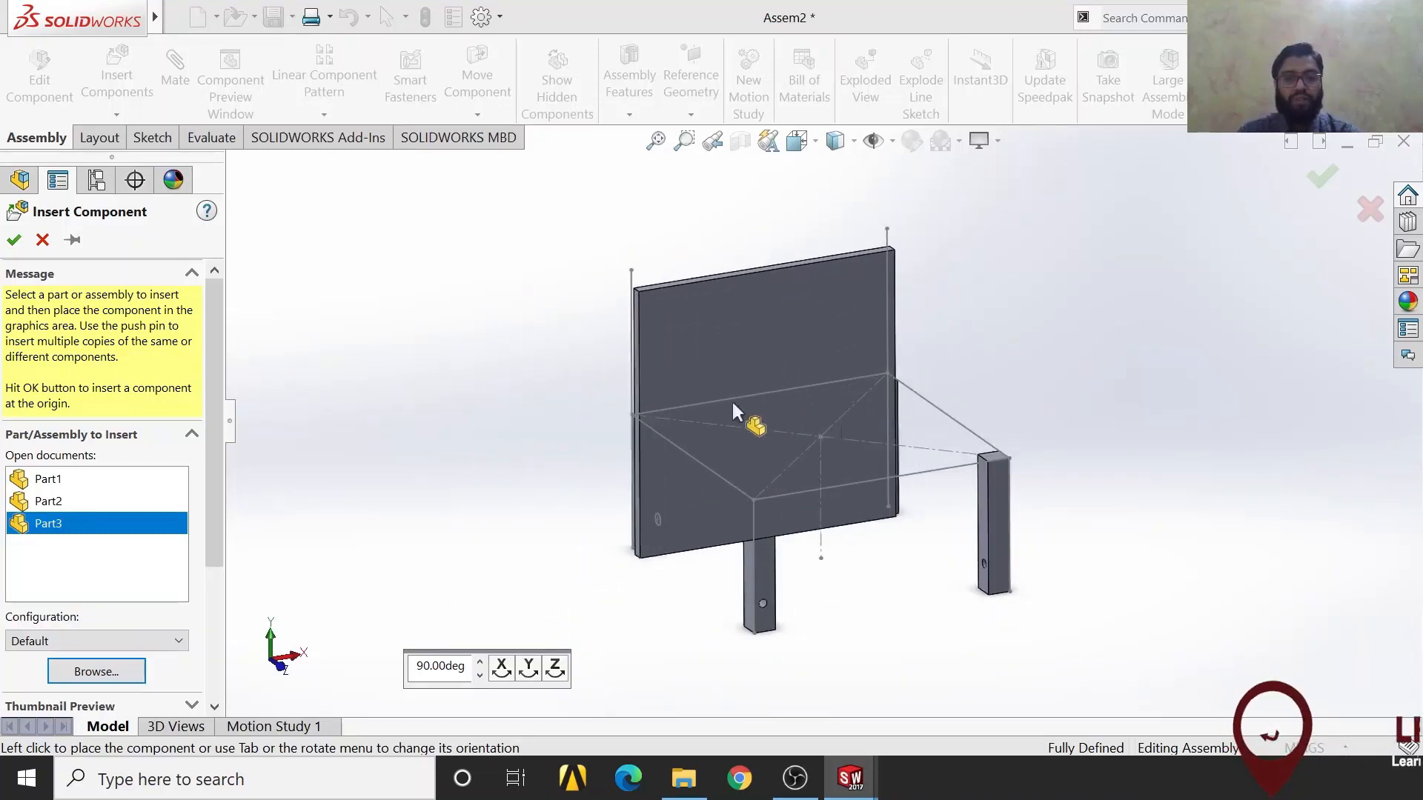
{"action": "scroll", "coordinate": [446, 386], "scroll_direction": "up", "scroll_amount": 3}
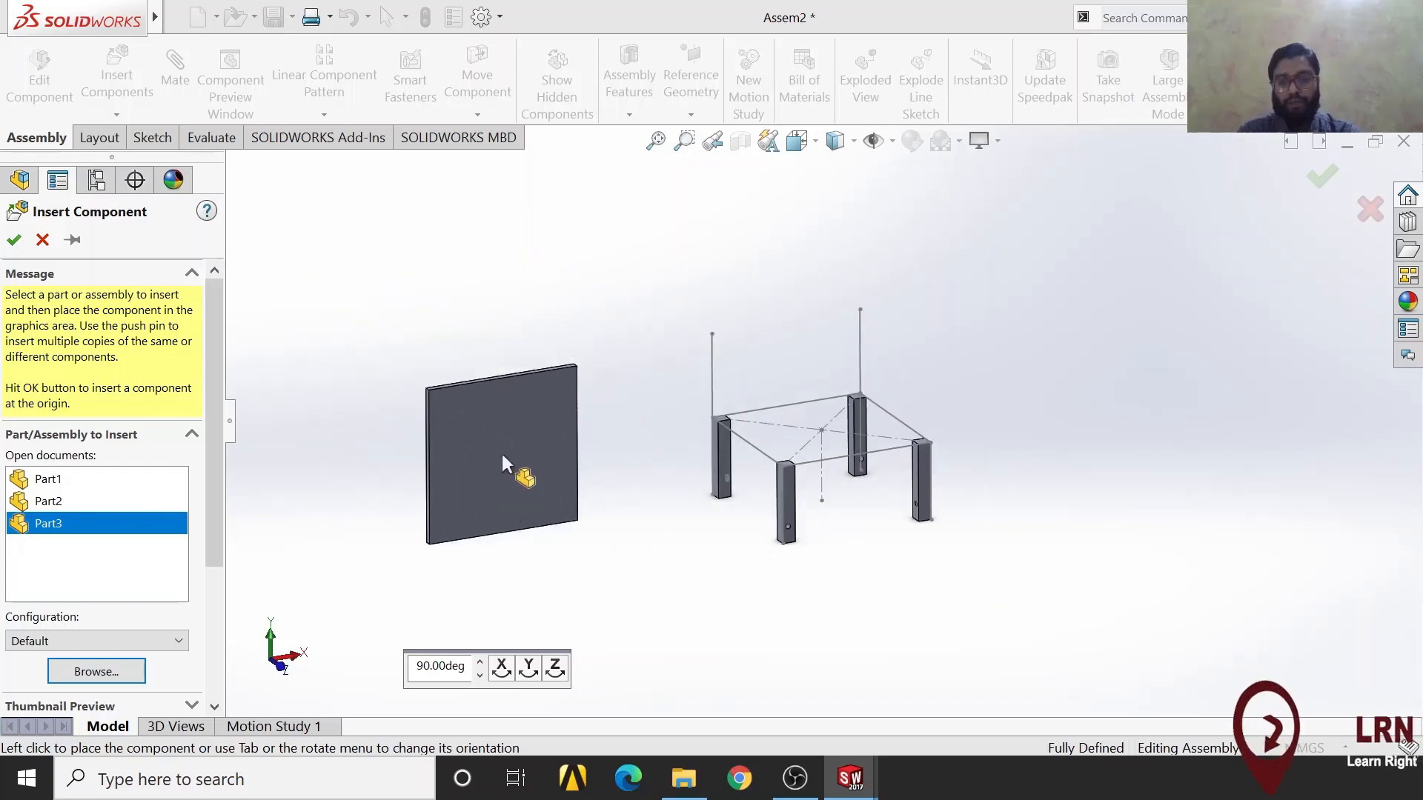
{"action": "left_click", "coordinate": [501, 668]}
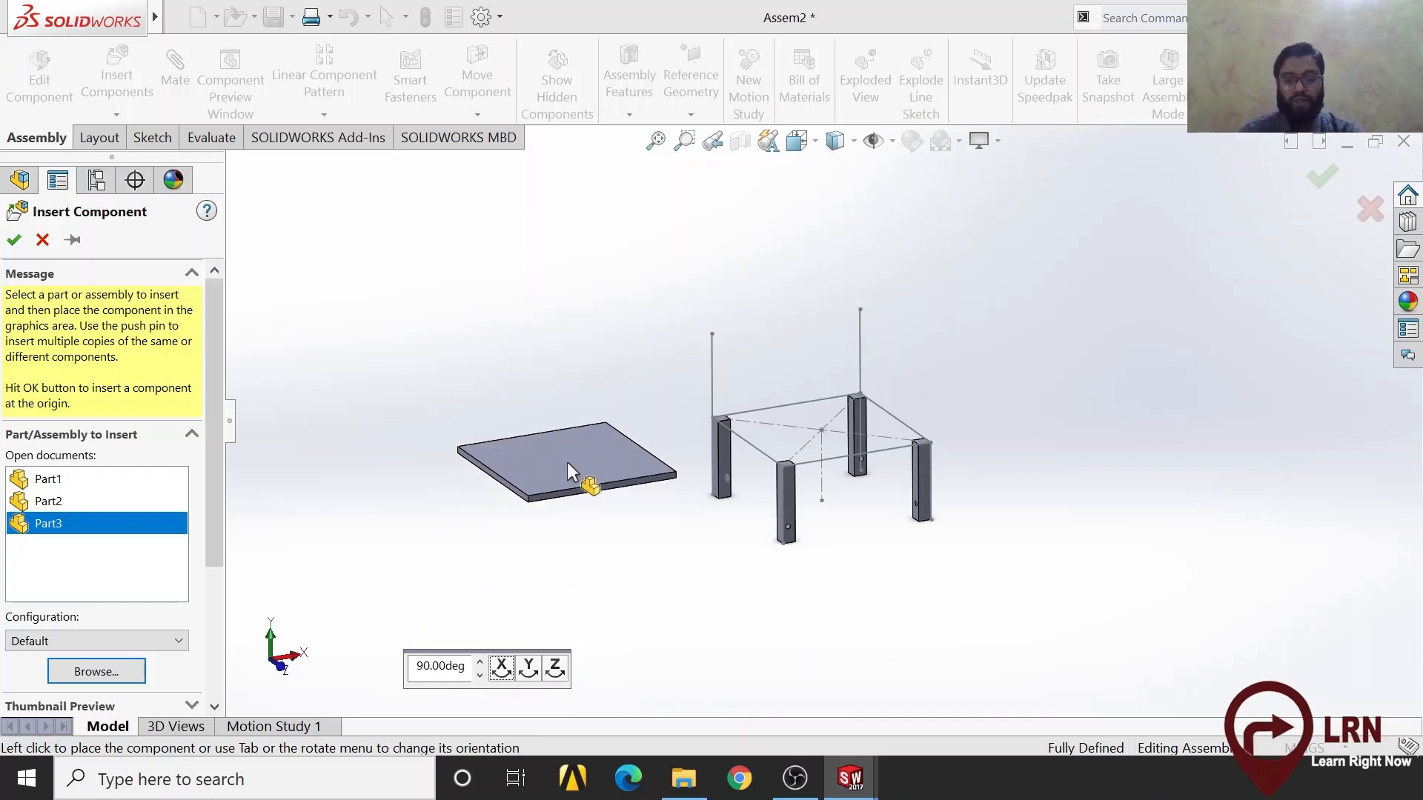
{"action": "left_click", "coordinate": [569, 461]}
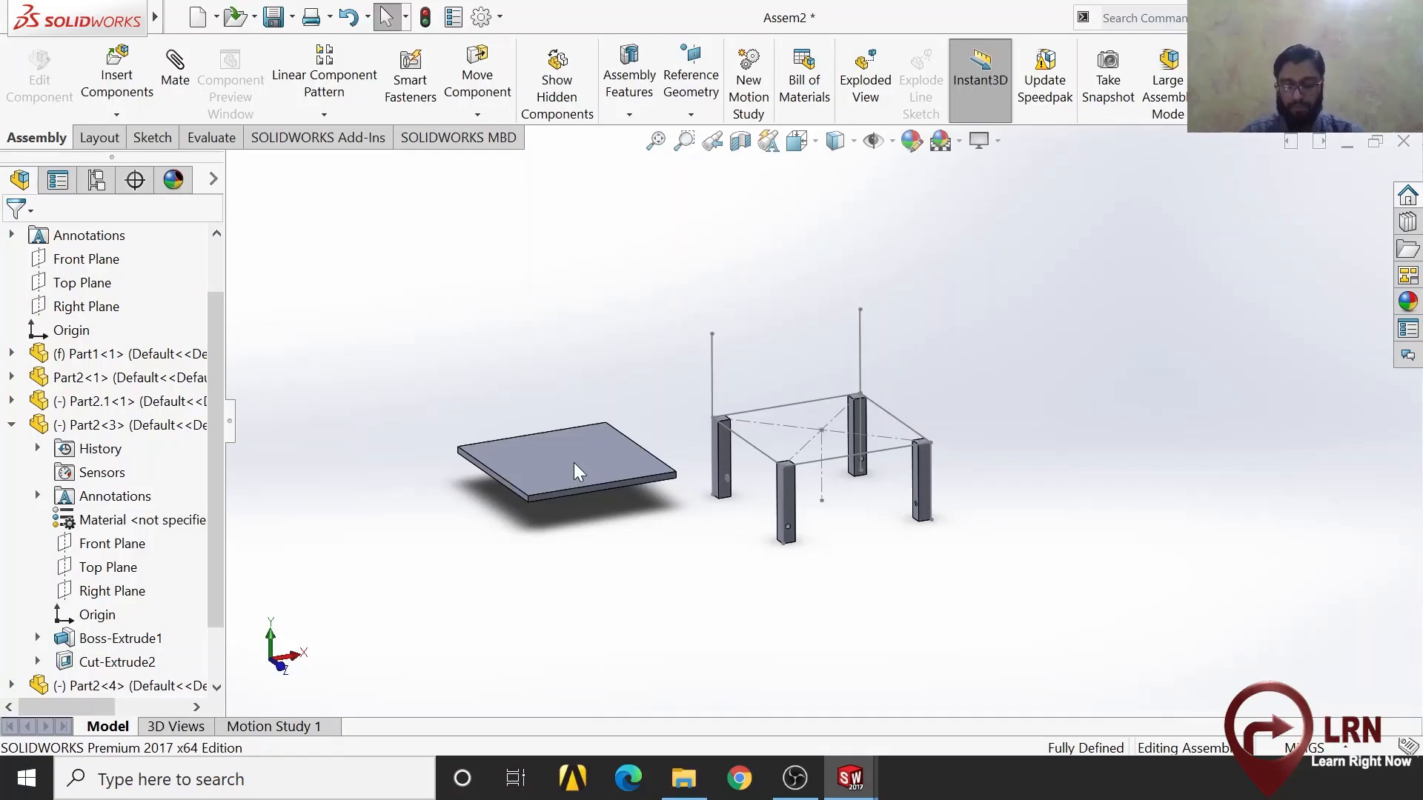
Add a coincident mate between the front horizontal line of the Part1 frame sketch and the seat panel's lower front edge
{"action": "scroll", "coordinate": [763, 470], "scroll_direction": "down", "scroll_amount": 5}
{"action": "middle_click_drag", "start_coordinate": [704, 495], "coordinate": [776, 430]}
{"action": "left_click", "coordinate": [945, 409]}
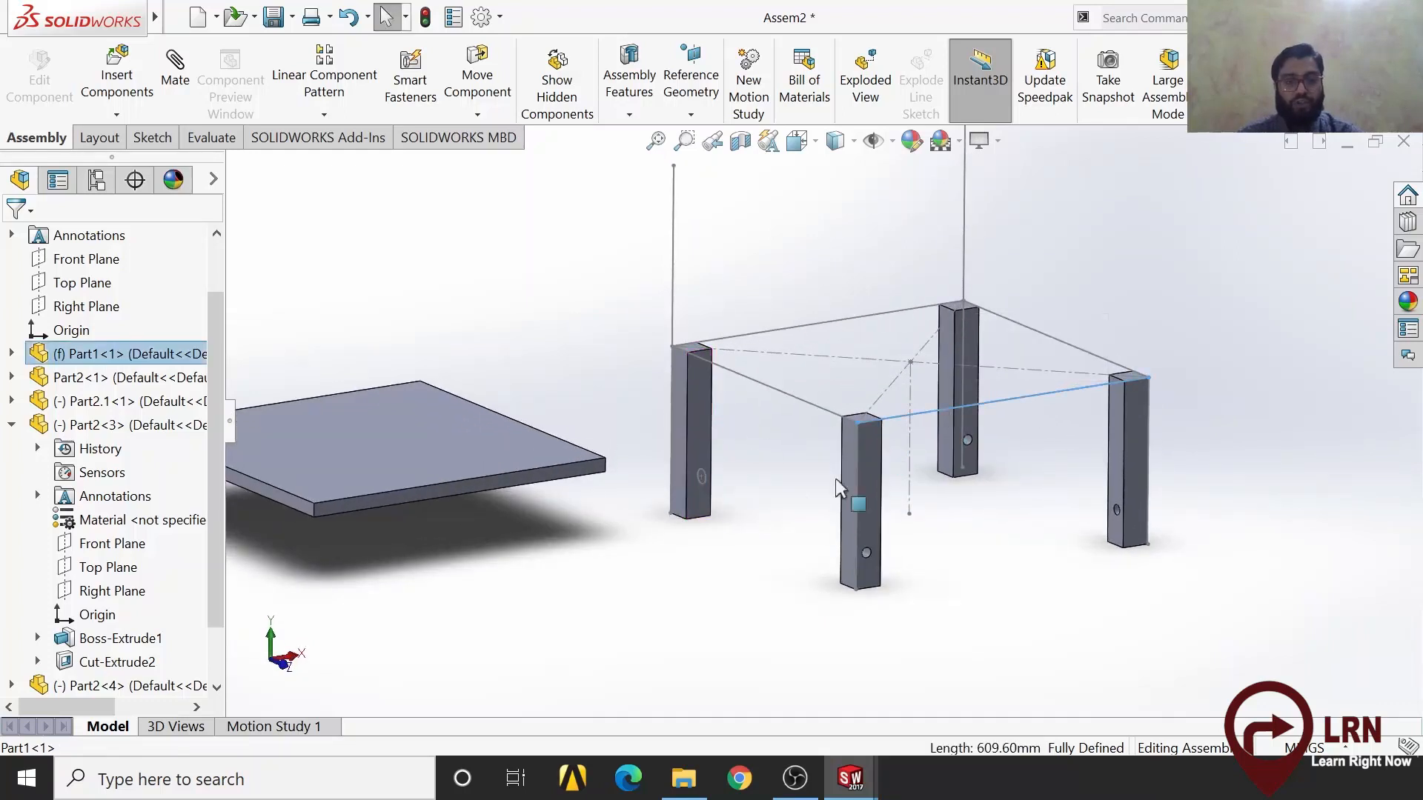
{"action": "middle_click_drag", "start_coordinate": [746, 493], "coordinate": [744, 480]}
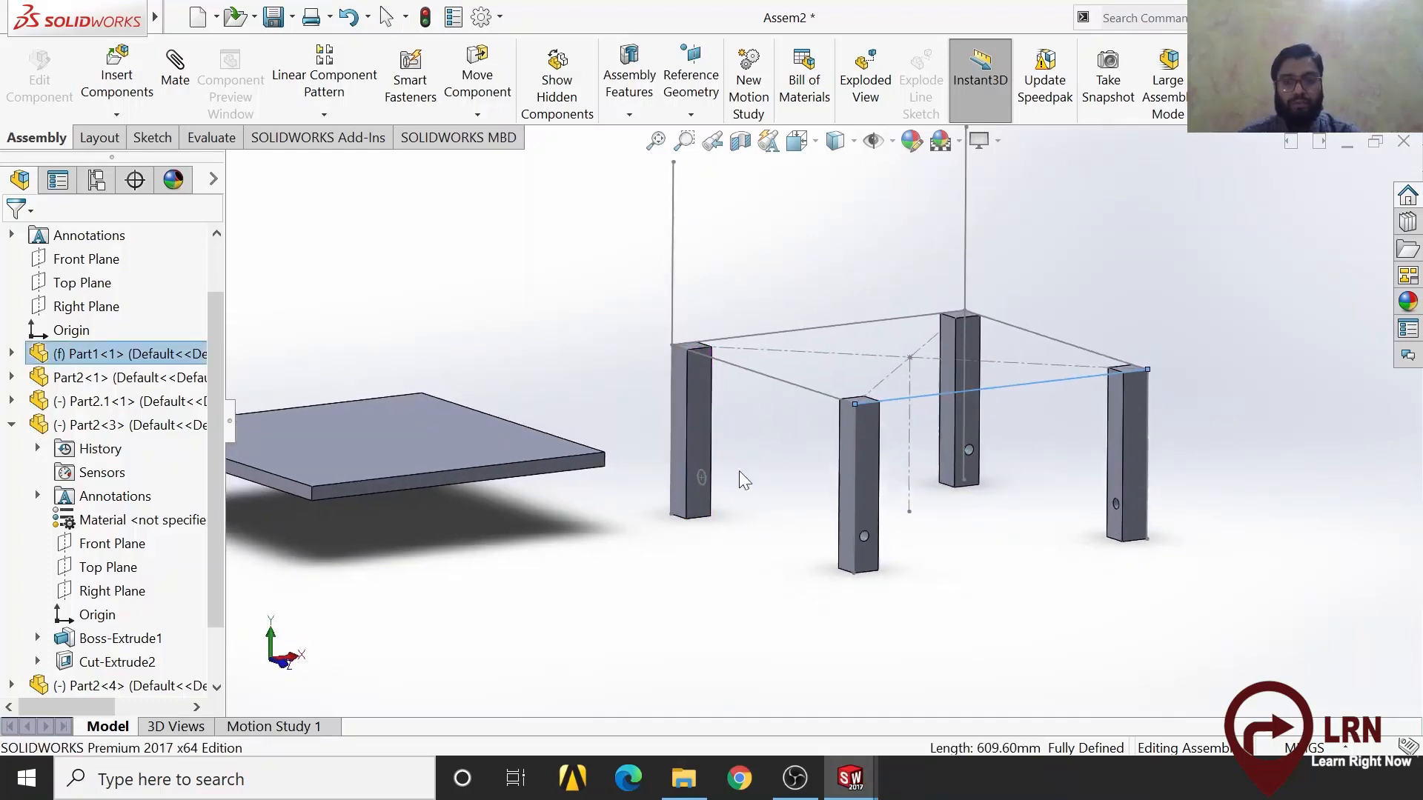
{"action": "left_click", "coordinate": [175, 77]}
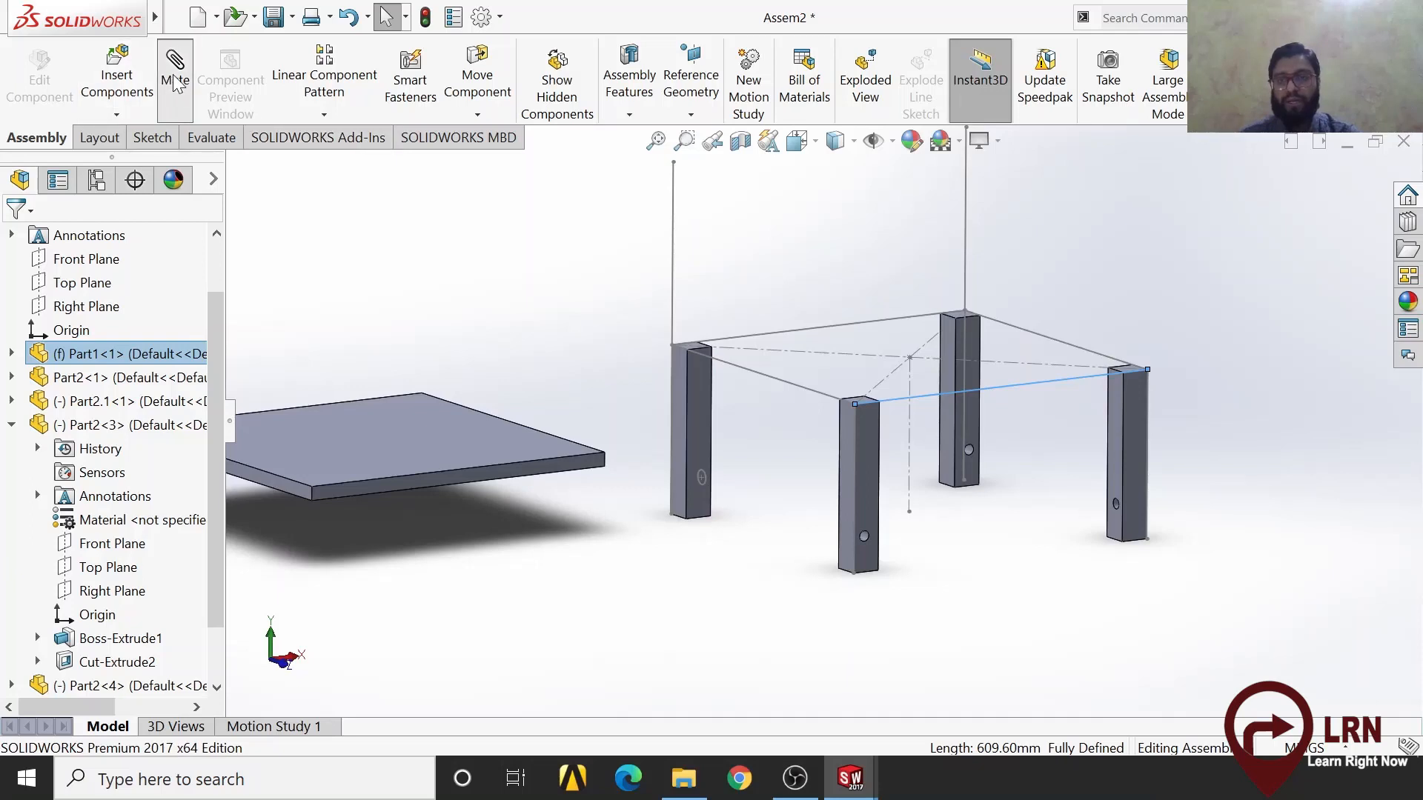
{"action": "left_click", "coordinate": [426, 489]}
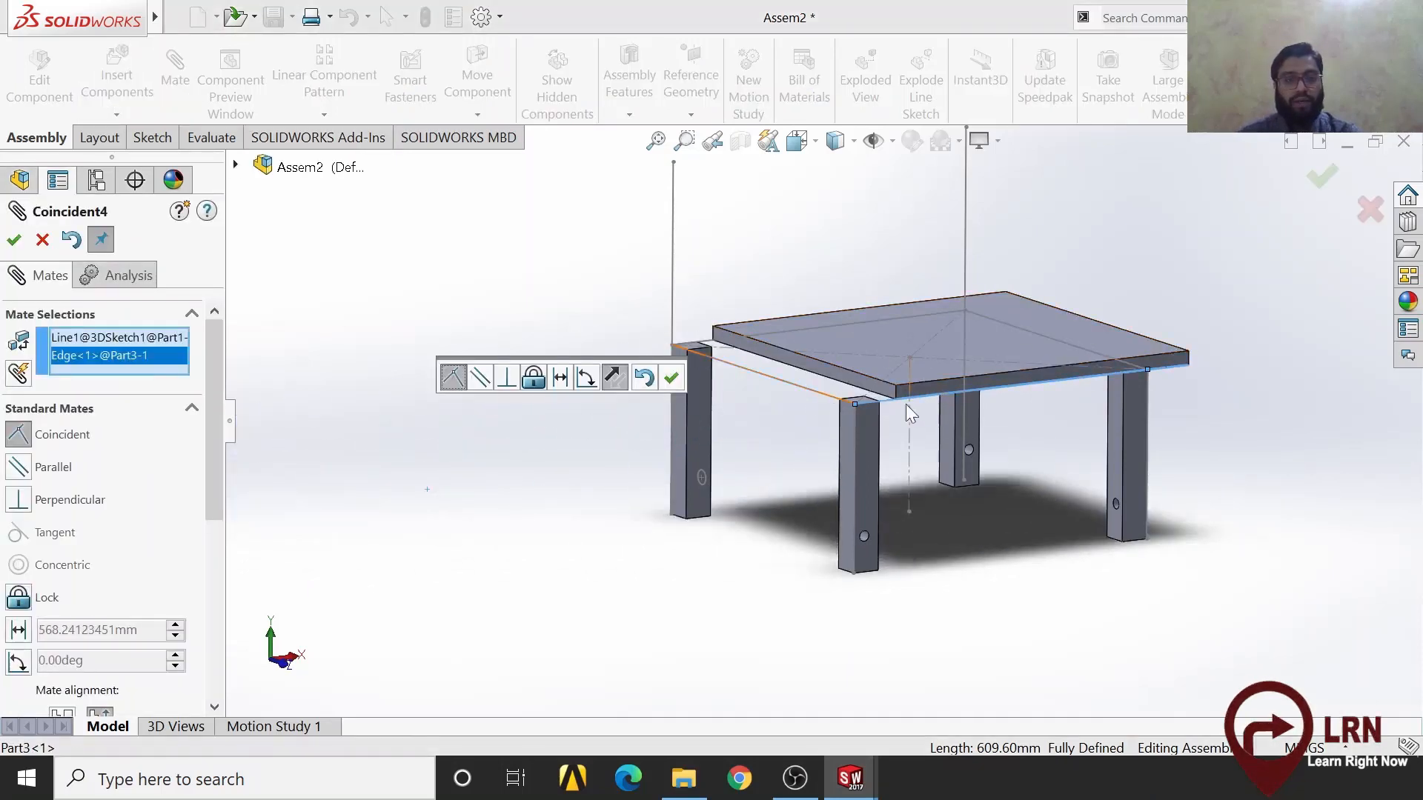
{"action": "left_click", "coordinate": [13, 240]}
Add a coincident mate between the seat panel's lower side edge and the Part1 side line, and finish mating
{"action": "scroll", "coordinate": [661, 320], "scroll_direction": "down", "scroll_amount": 3}
{"action": "scroll", "coordinate": [993, 470], "scroll_direction": "down", "scroll_amount": 4}
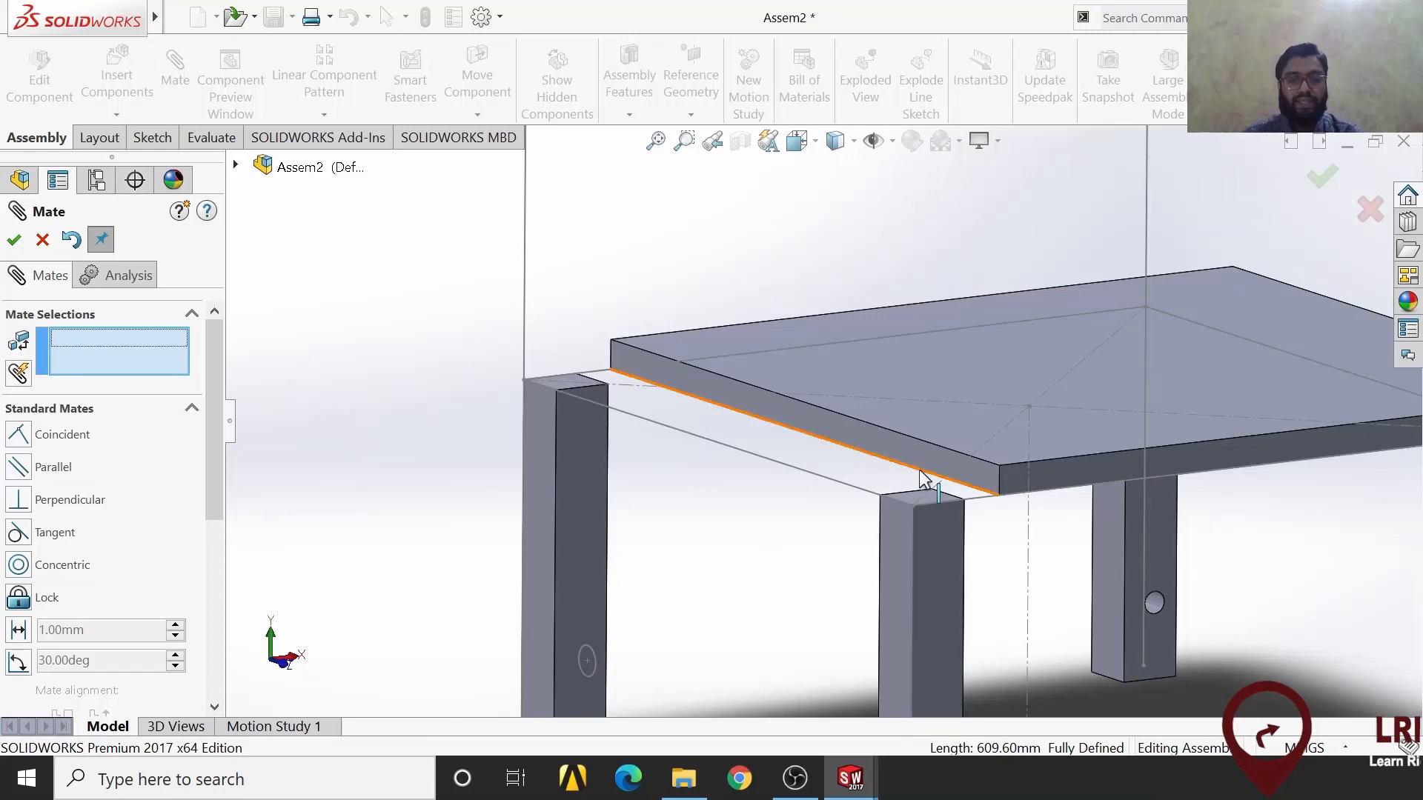
{"action": "left_click", "coordinate": [921, 478]}
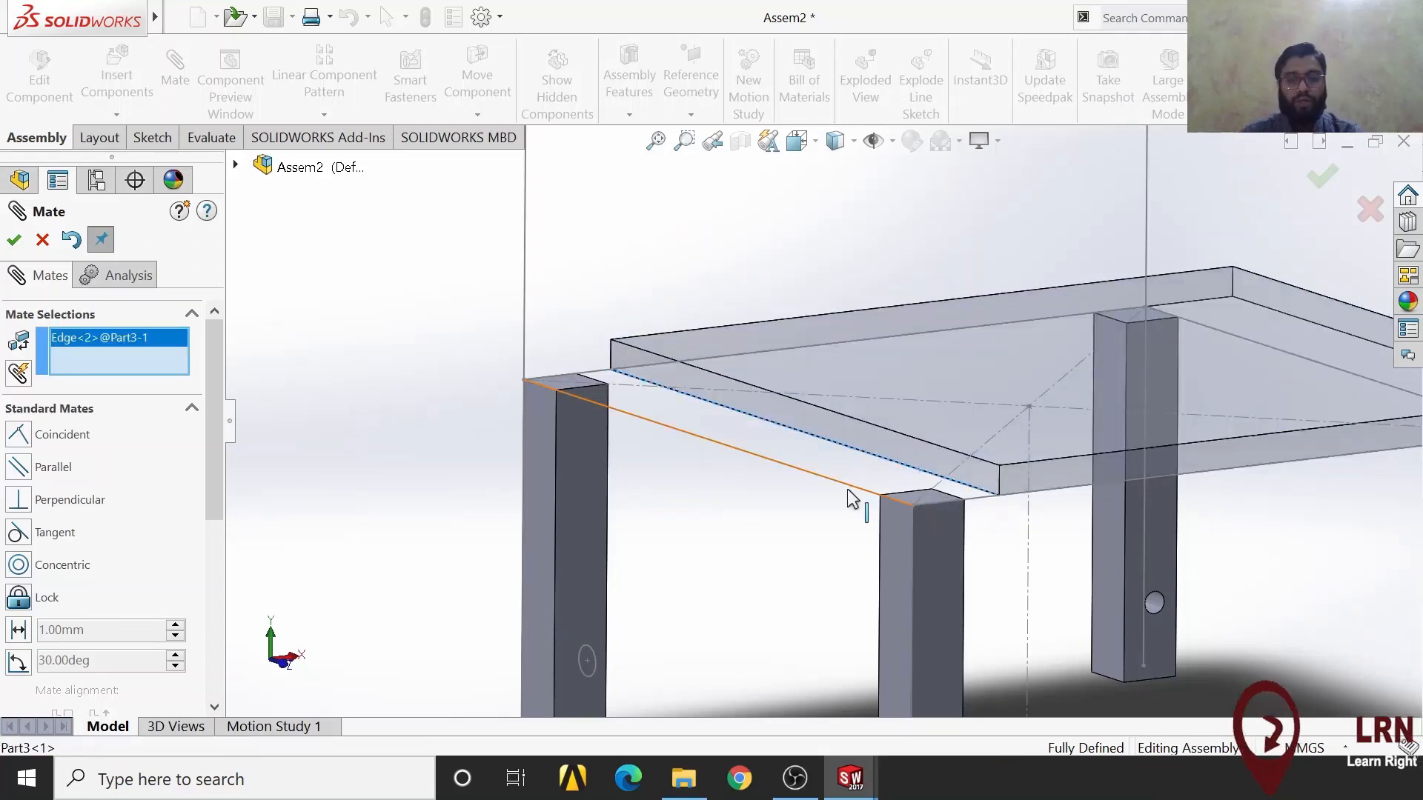
{"action": "left_click", "coordinate": [854, 486]}
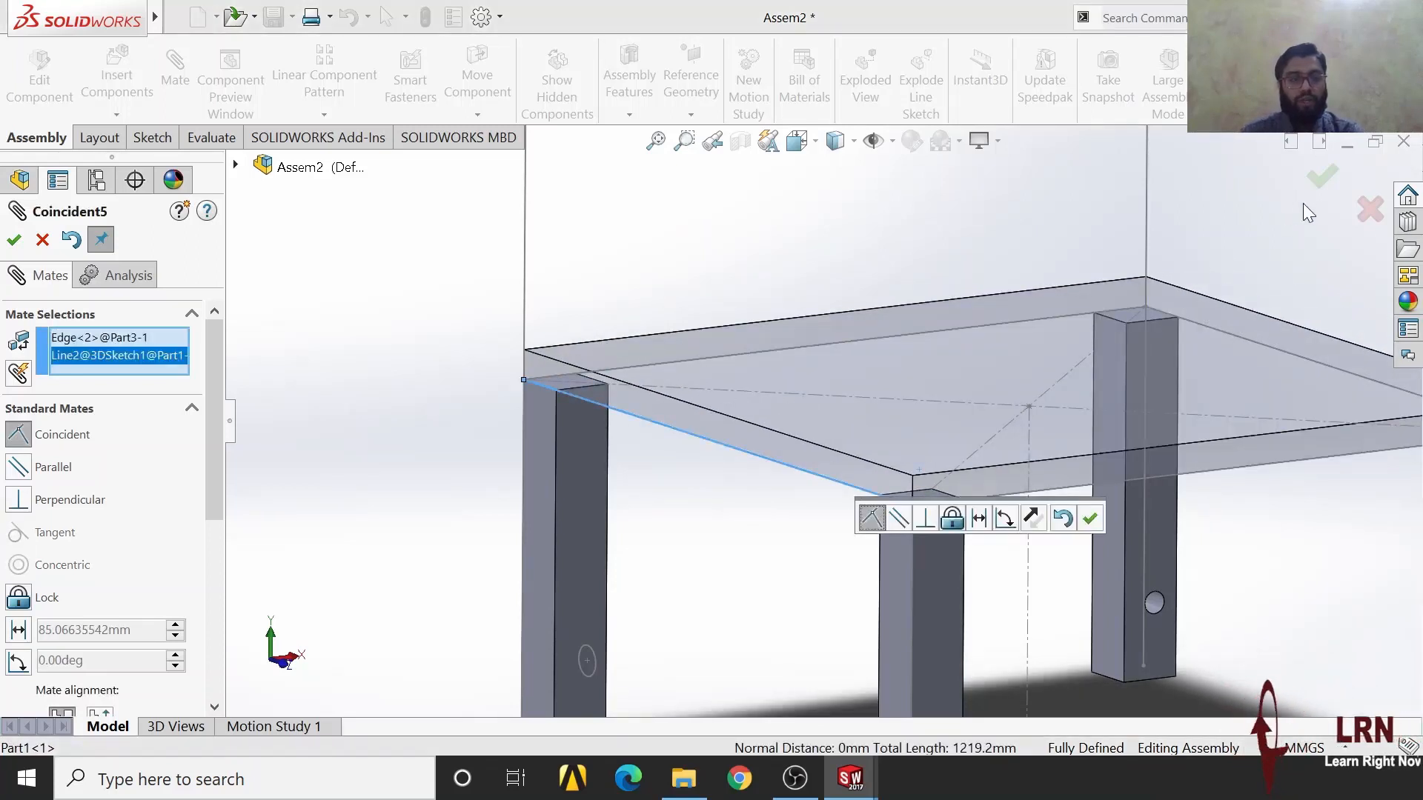
{"action": "left_click", "coordinate": [1331, 177]}
{"action": "middle_click_drag", "start_coordinate": [983, 518], "coordinate": [1159, 593]}
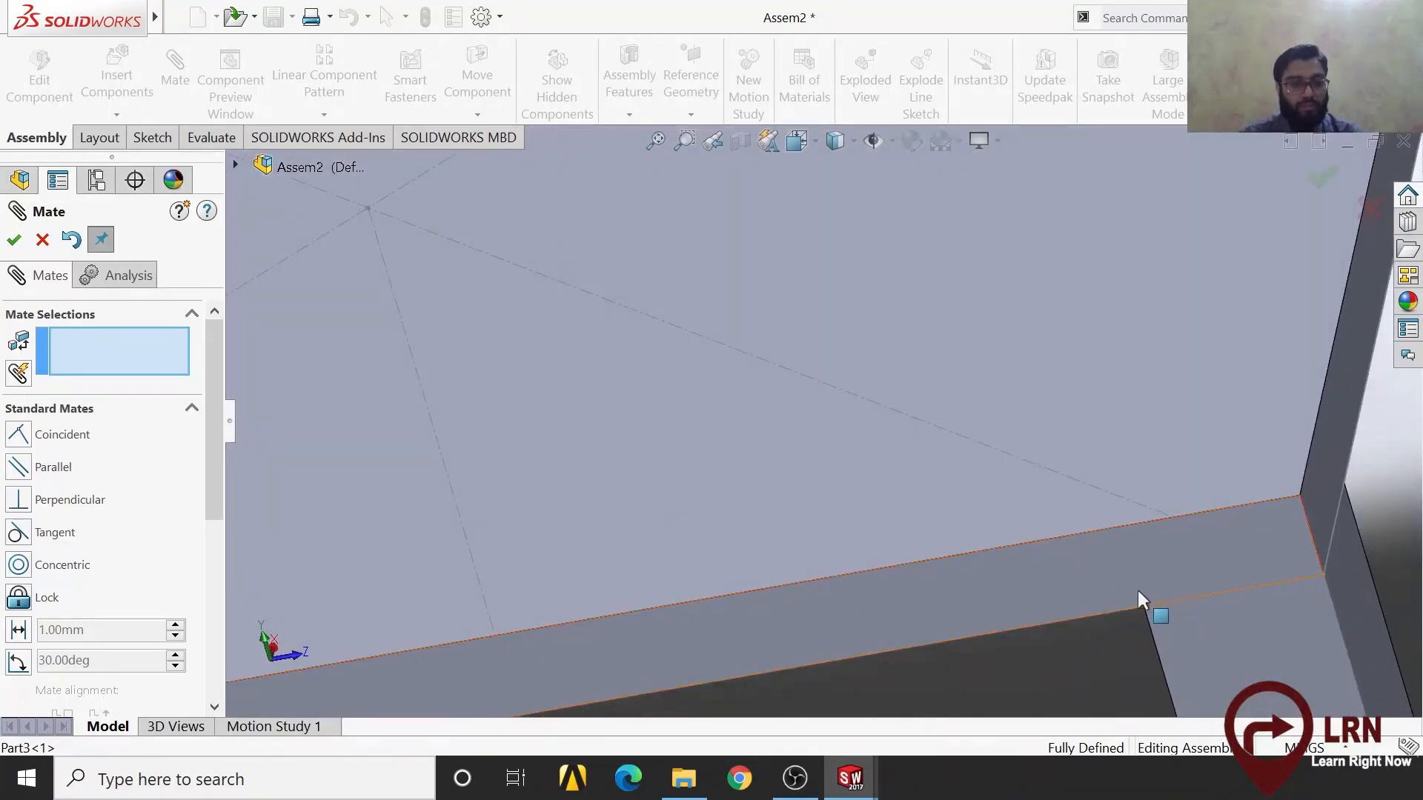
{"action": "scroll", "coordinate": [1186, 574], "scroll_direction": "up", "scroll_amount": 6}
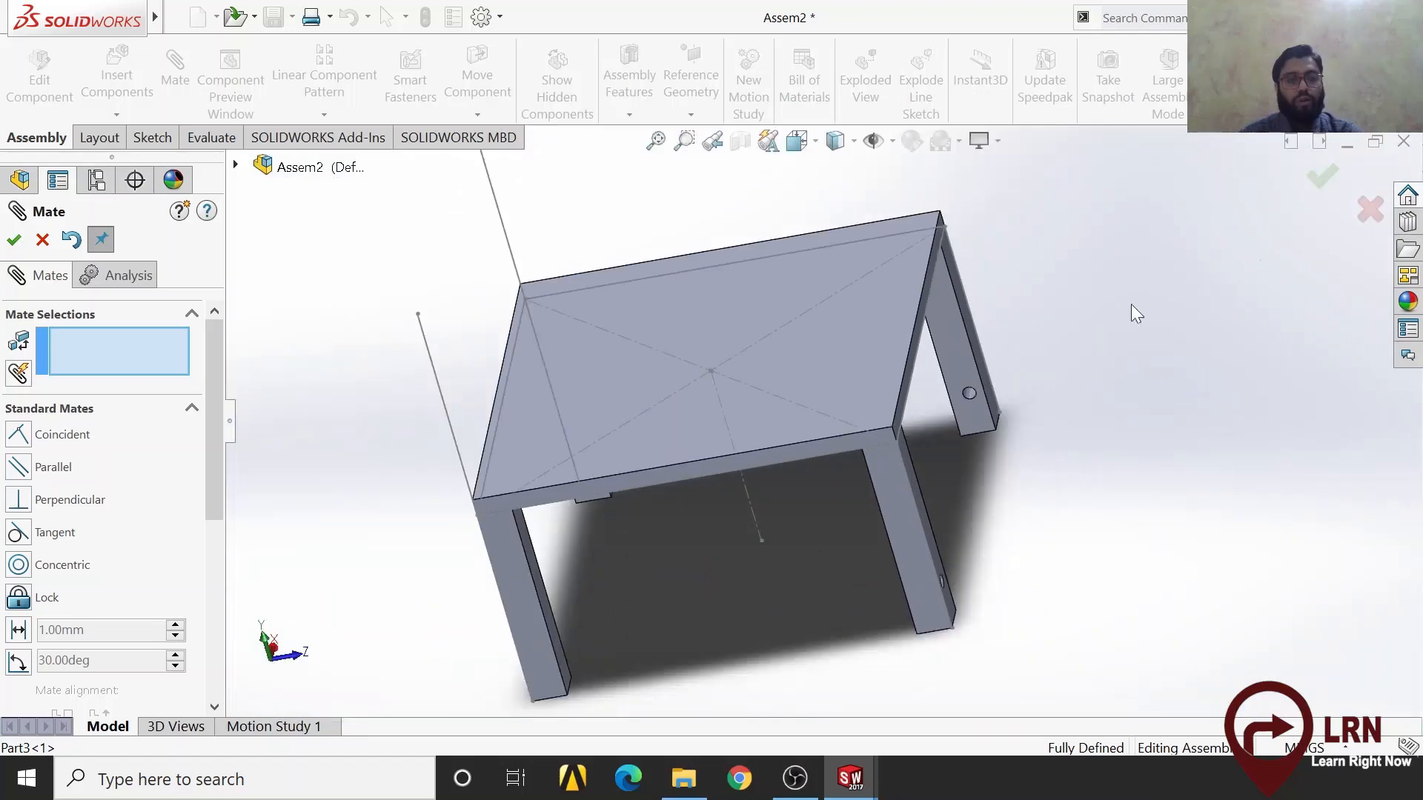
{"action": "left_click", "coordinate": [1320, 185]}
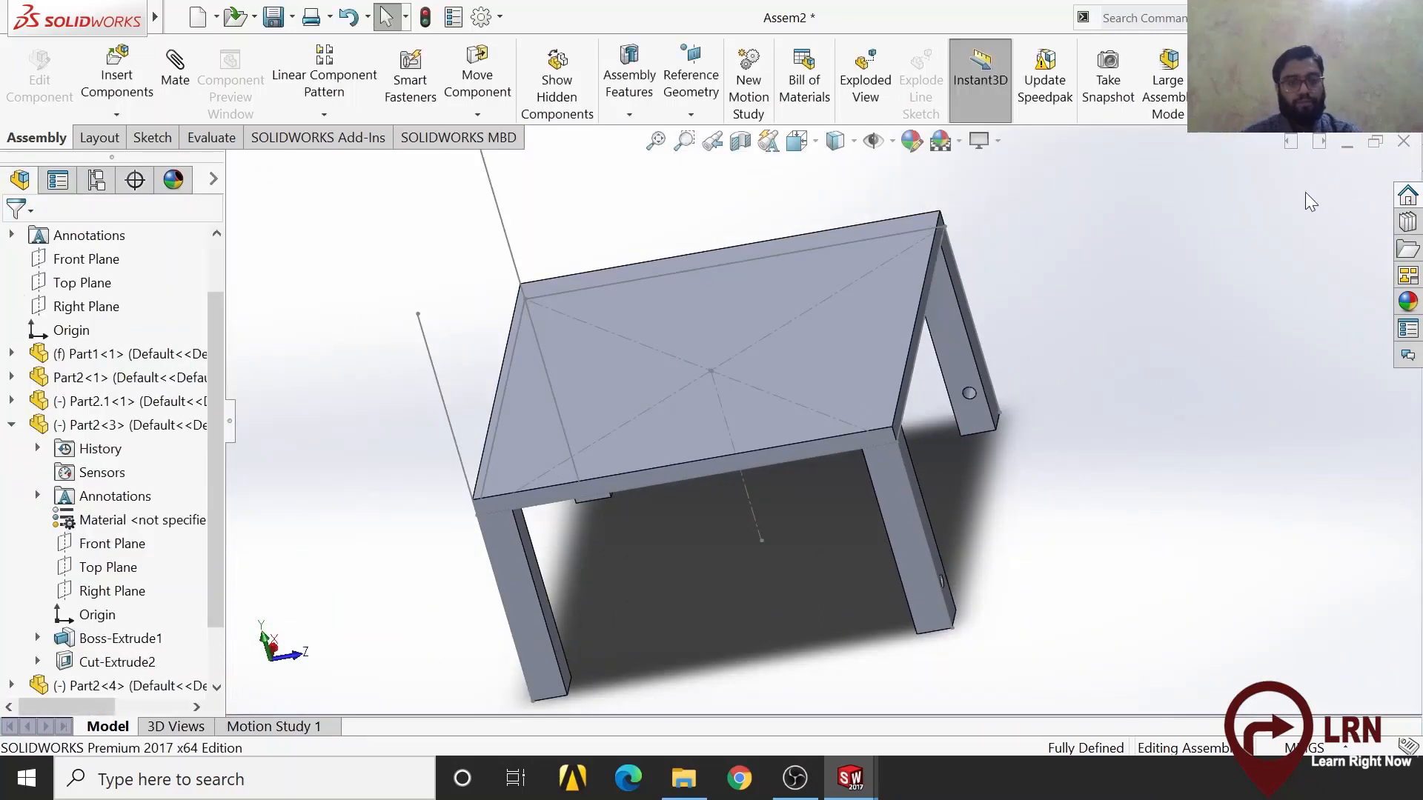
Show the chair from the front and save the assembly as Assem1 in the assembly folder, including the modified Part2
{"action": "left_click", "coordinate": [305, 655]}
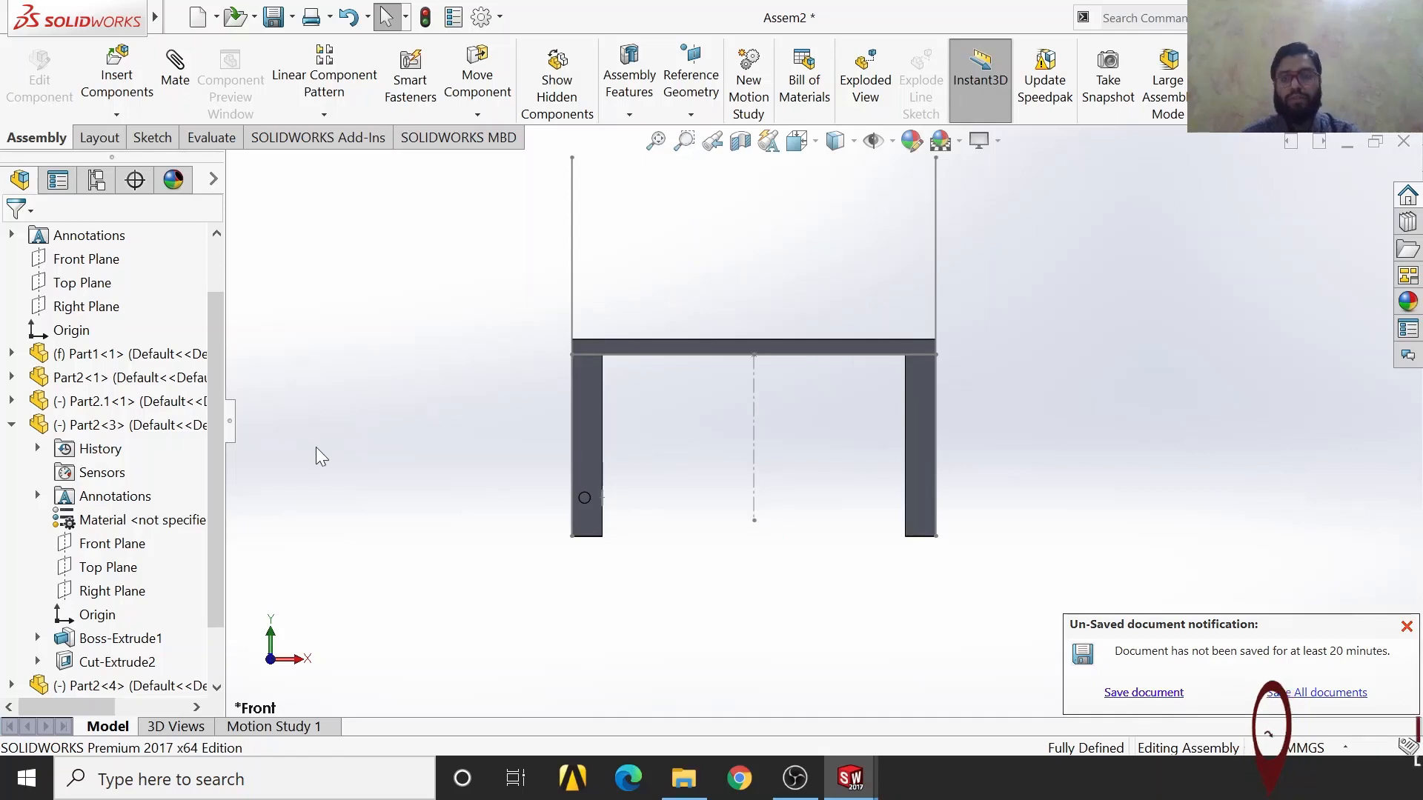
{"action": "left_click", "coordinate": [273, 16]}
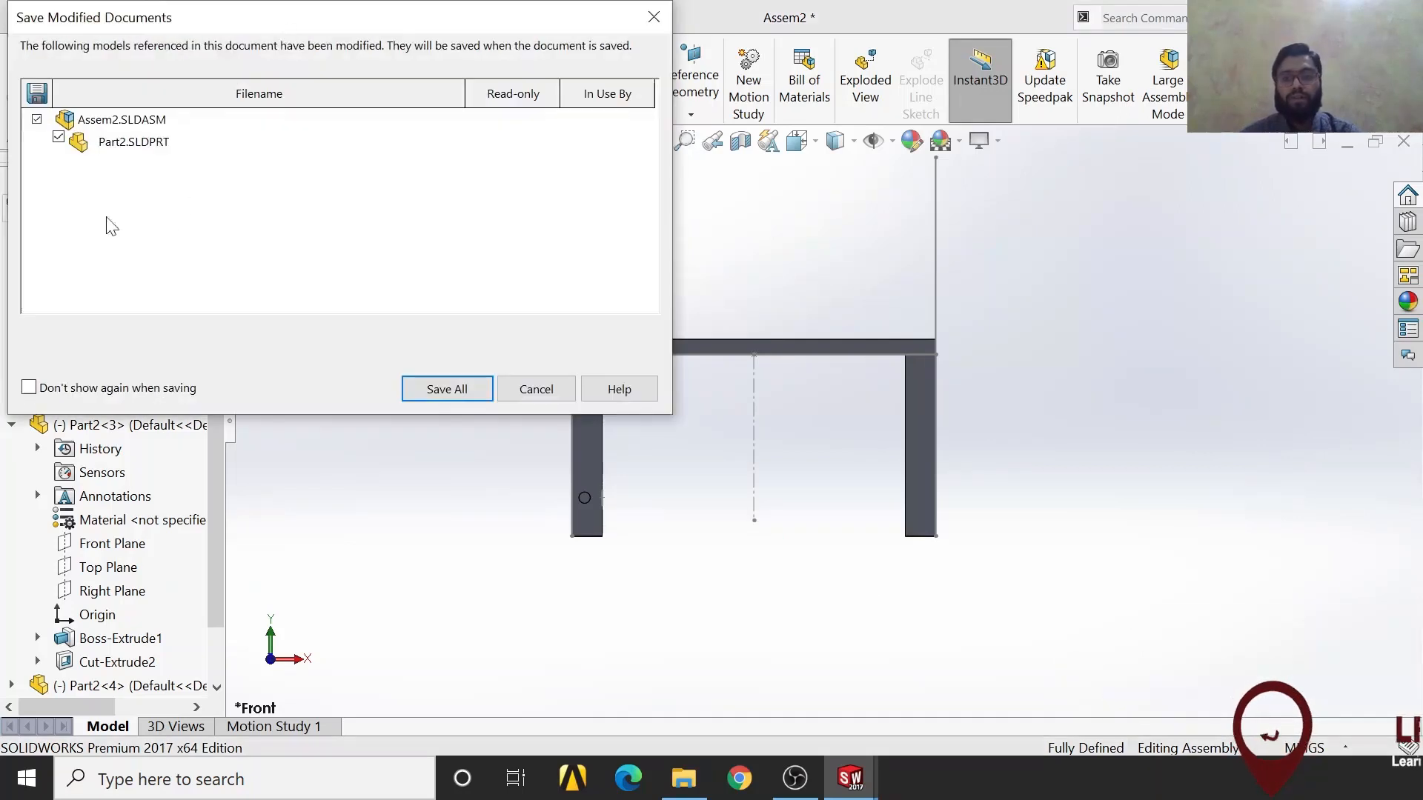
{"action": "left_click", "coordinate": [438, 388]}
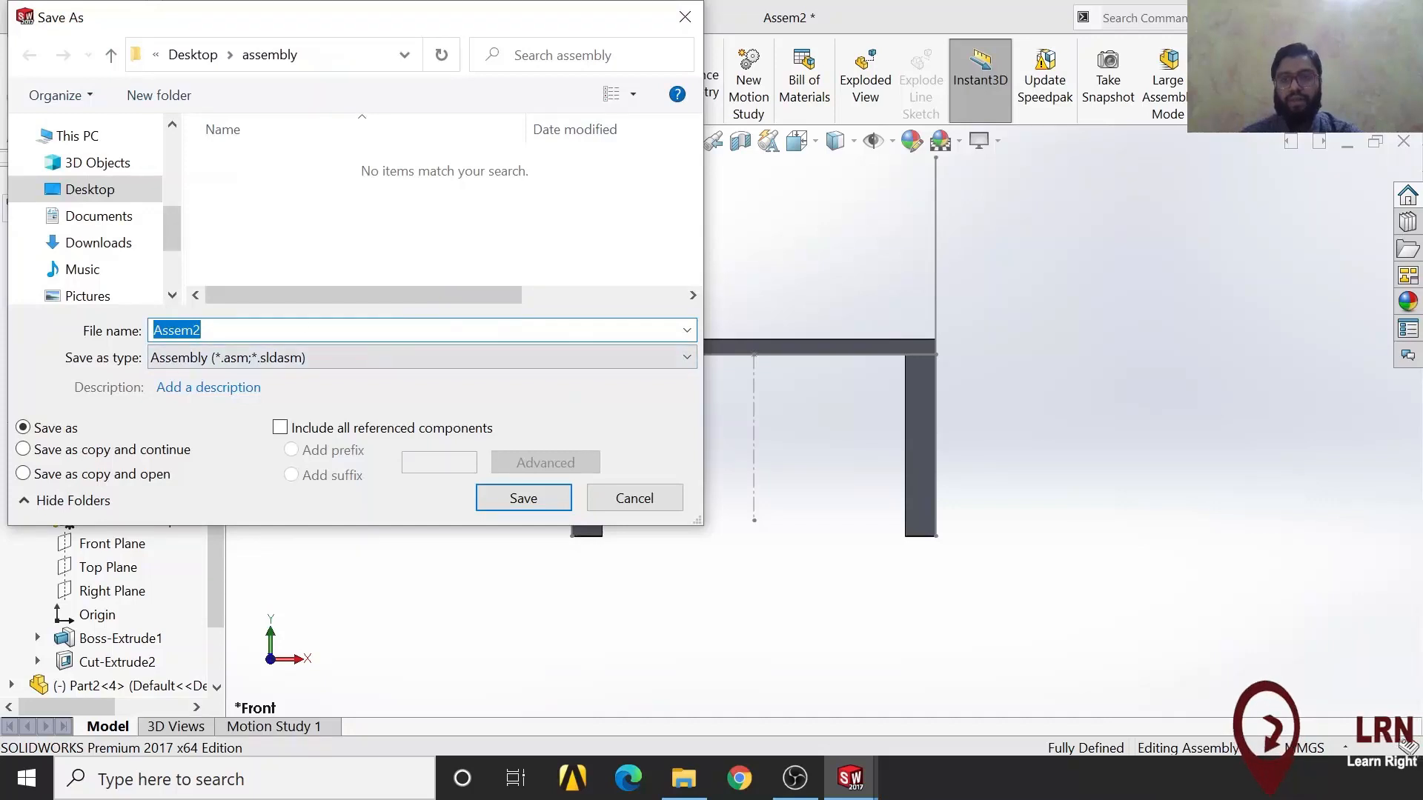
{"action": "left_click", "coordinate": [202, 331]}
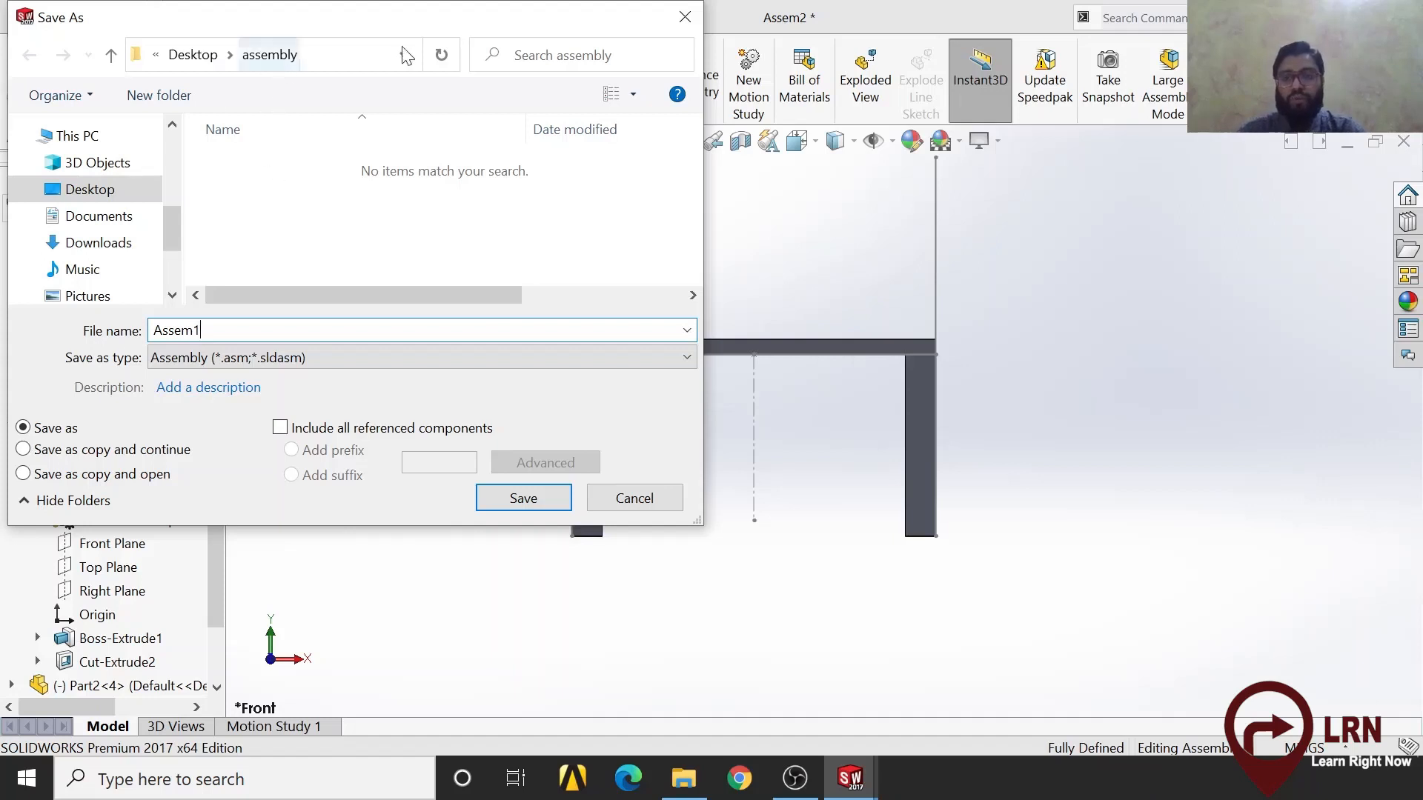
{"action": "left_click", "coordinate": [510, 501]}
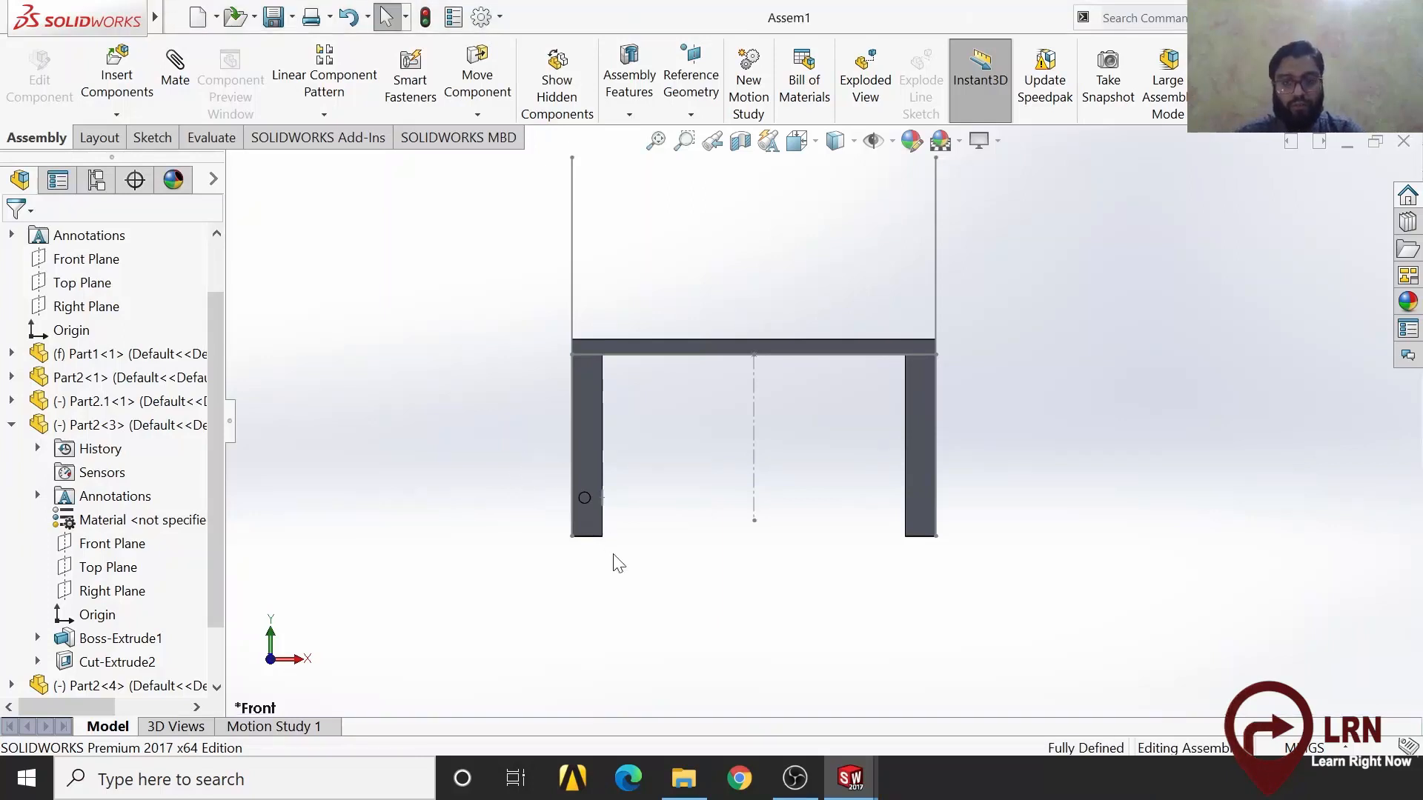